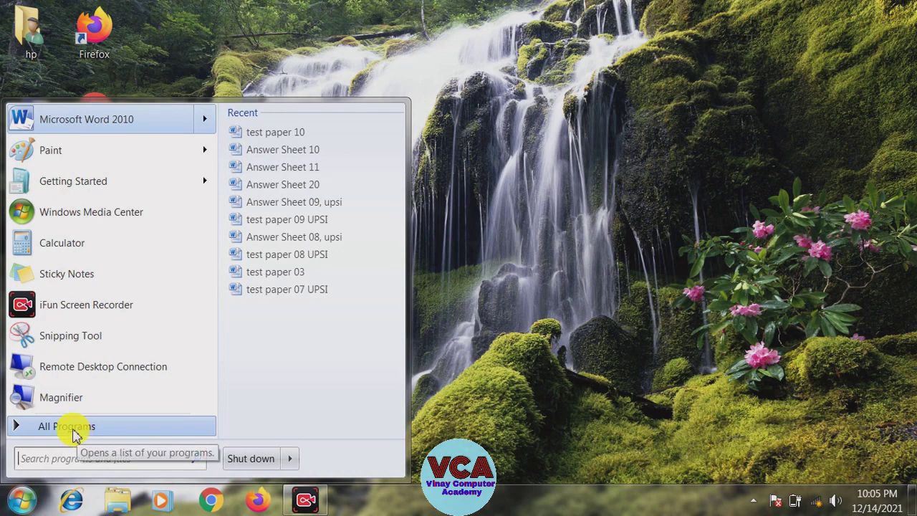
Step: Launch Microsoft Word 2010 from the Microsoft Office program group and dismiss the activation wizard
{"action": "left_click", "coordinate": [72, 427]}
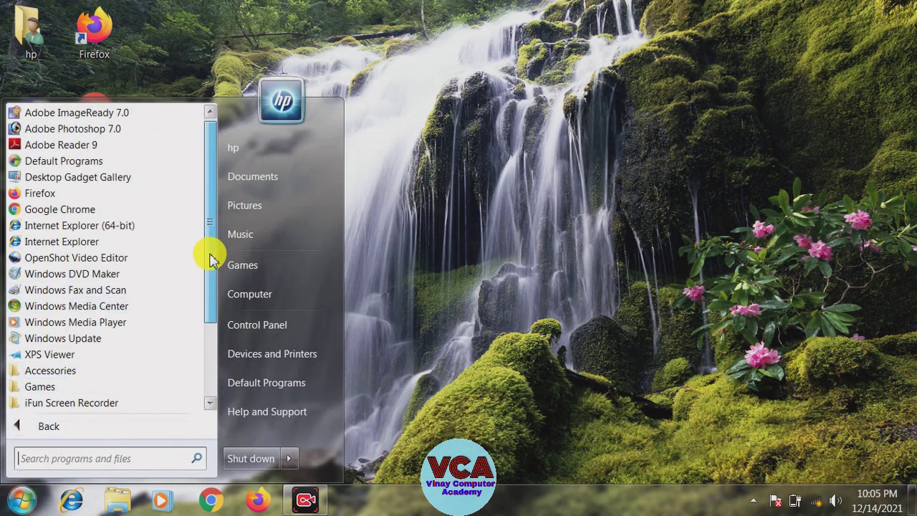
{"action": "left_click_drag", "start_coordinate": [212, 260], "coordinate": [210, 323]}
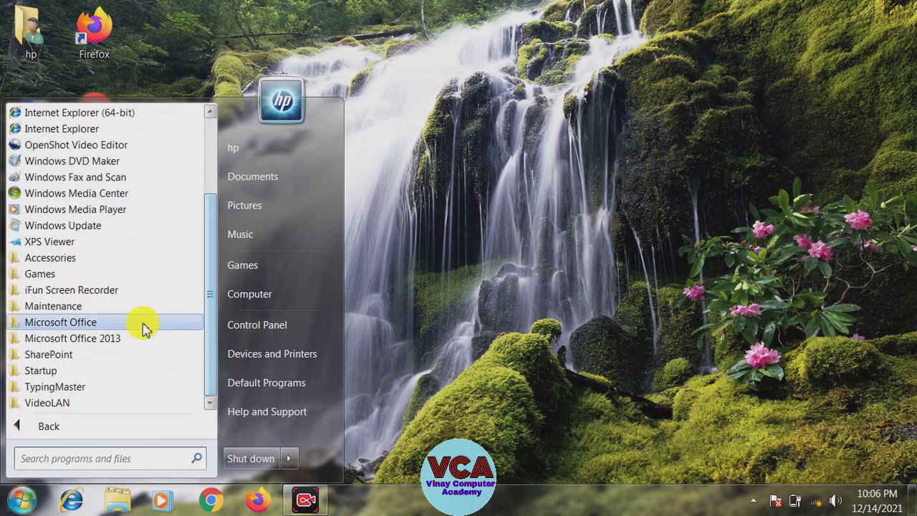
{"action": "left_click", "coordinate": [78, 324]}
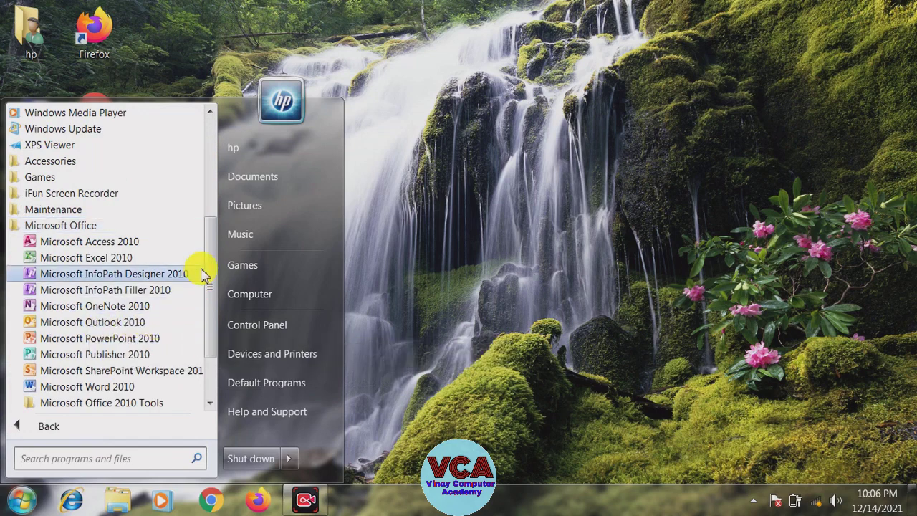
{"action": "left_click_drag", "start_coordinate": [210, 266], "coordinate": [210, 292]}
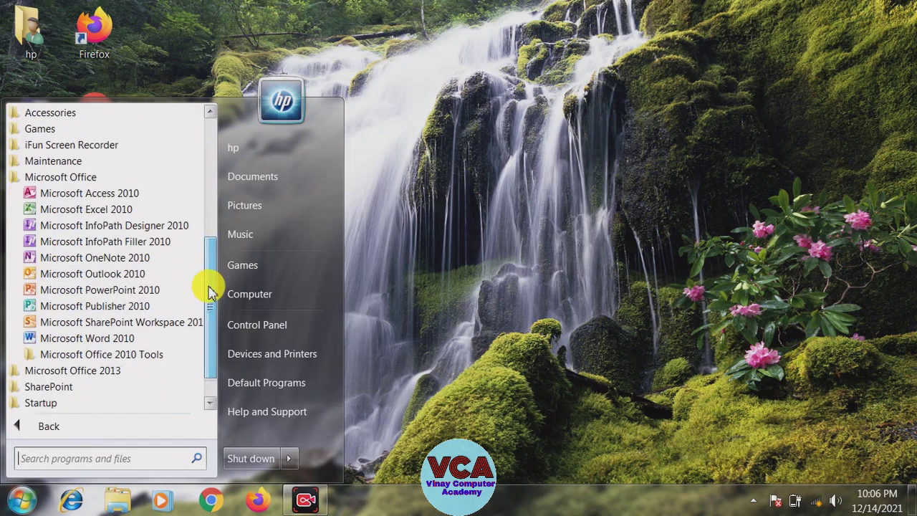
{"action": "left_click", "coordinate": [93, 343]}
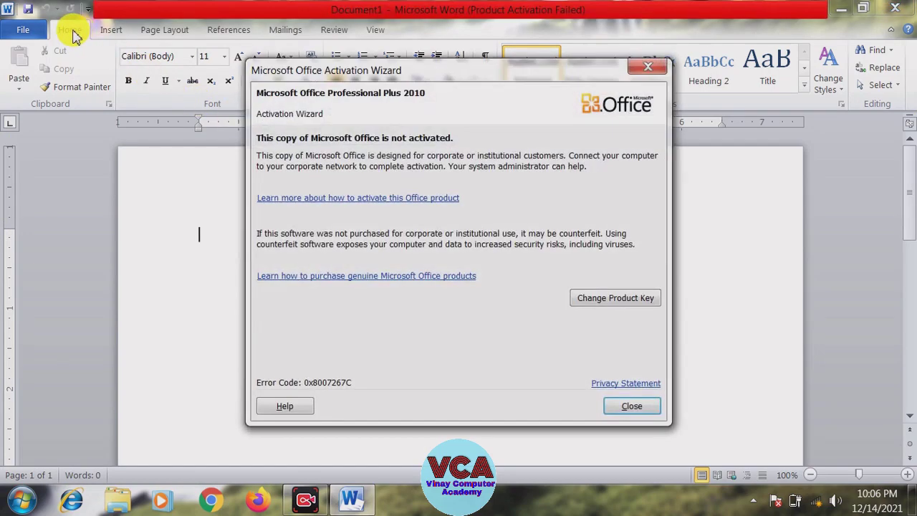
{"action": "left_click", "coordinate": [649, 66]}
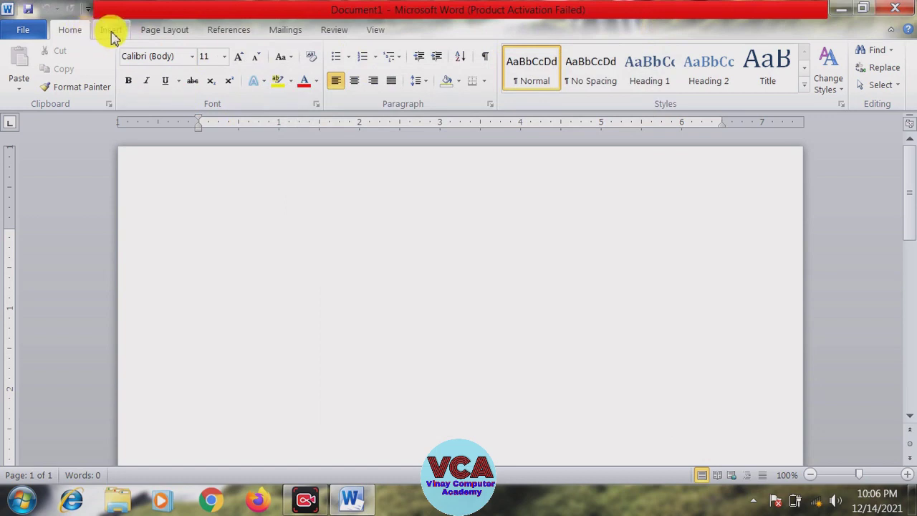
{"action": "left_click", "coordinate": [111, 32]}
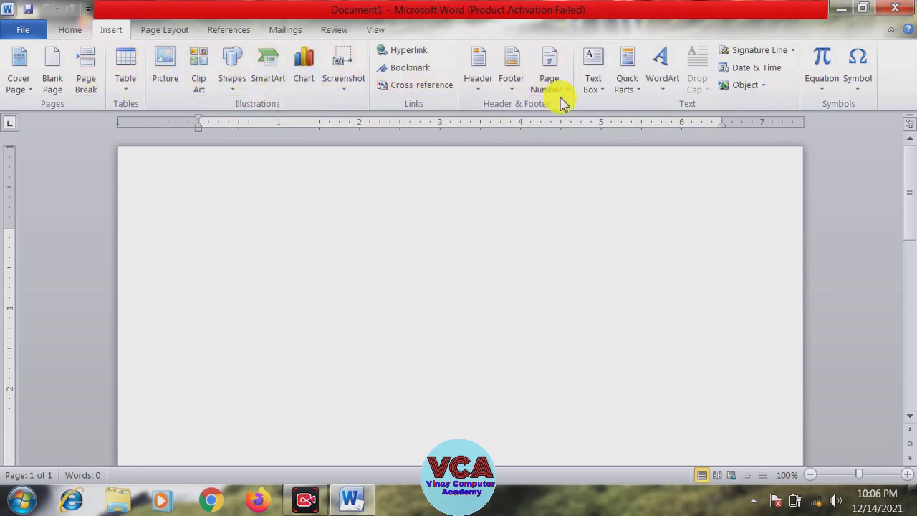
{"action": "left_click", "coordinate": [165, 32]}
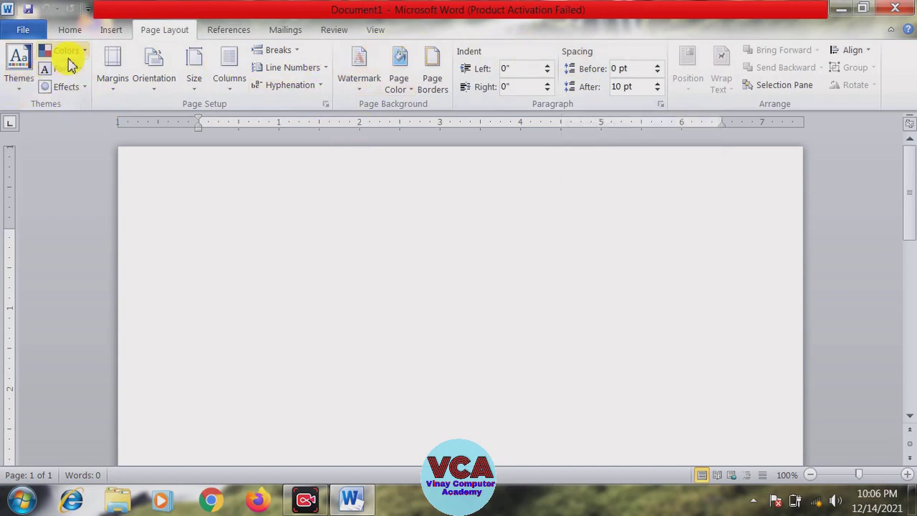
Step: Fill the blank page with paragraphs of sample text generated by the =rand() function
{"action": "left_click", "coordinate": [216, 230]}
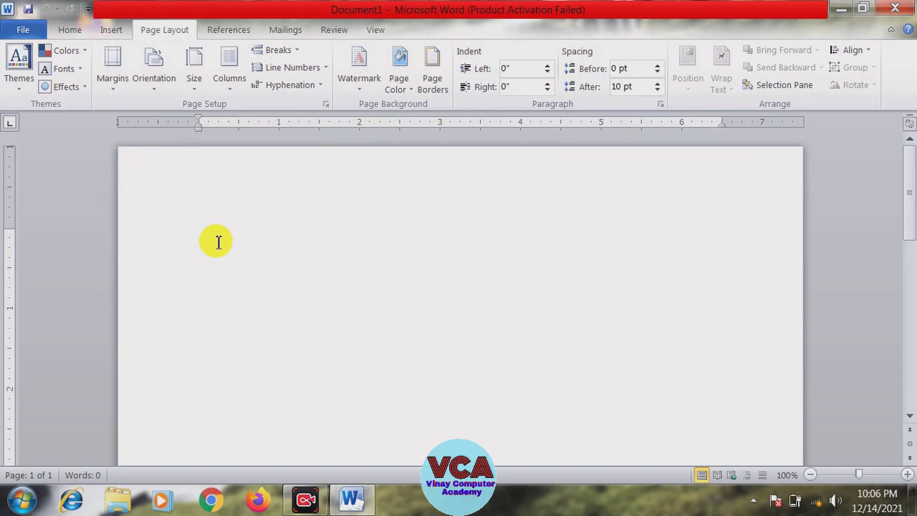
{"action": "type", "text": "=rand("}
{"action": "key", "text": "Return"}
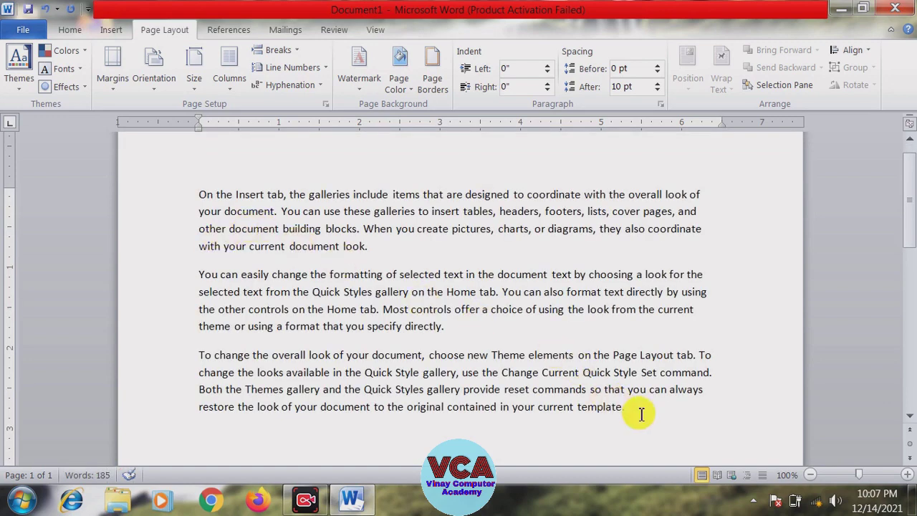
Step: Select all three sample paragraphs and set their font size to 14
{"action": "left_click_drag", "start_coordinate": [640, 413], "coordinate": [202, 194]}
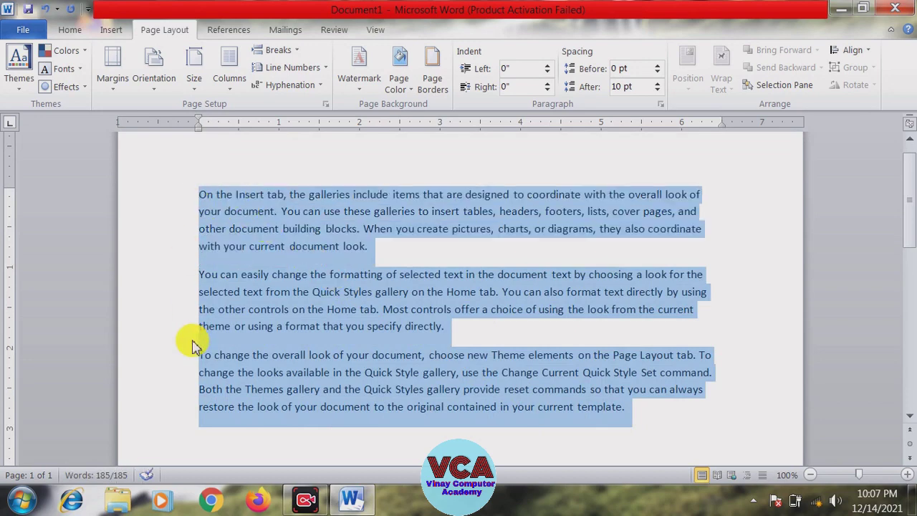
{"action": "key", "text": "ctrl+shift+period"}
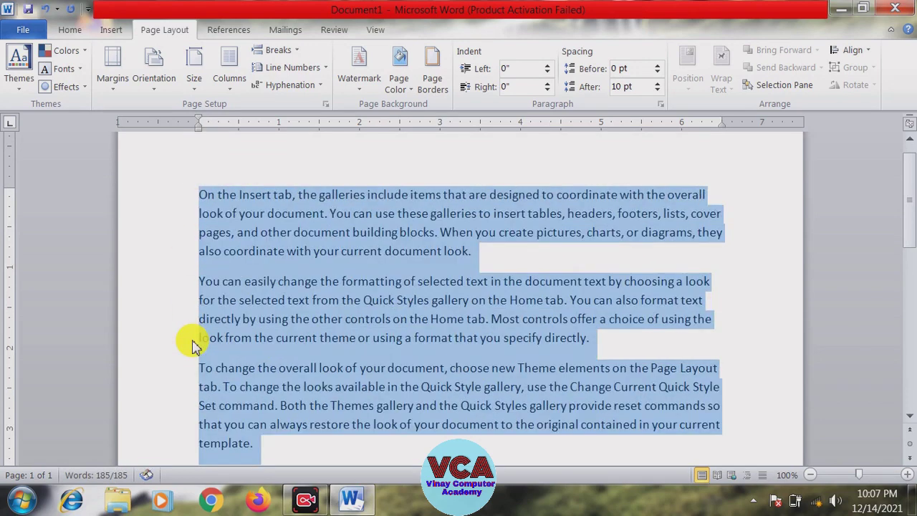
{"action": "key", "text": "ctrl+shift+period"}
{"action": "key", "text": "ctrl+shift+period"}
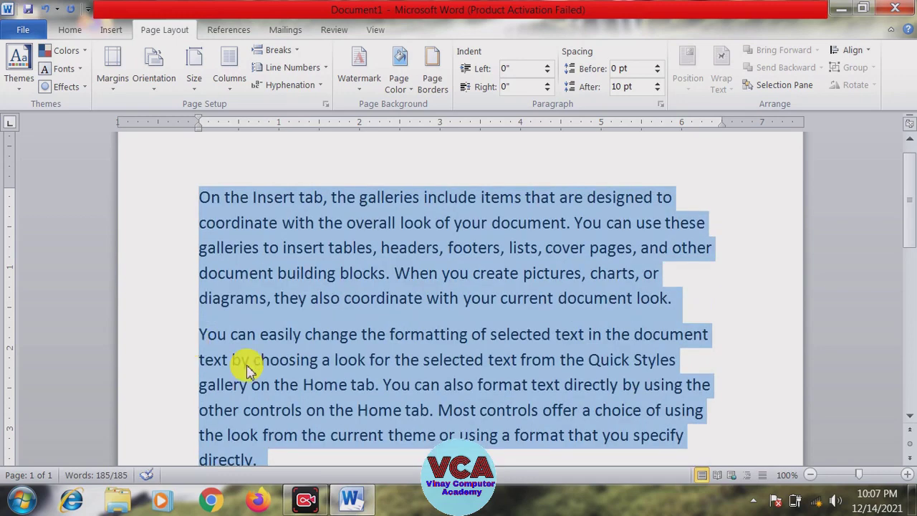
{"action": "left_click_drag", "start_coordinate": [908, 197], "coordinate": [900, 227]}
{"action": "left_click", "coordinate": [69, 29]}
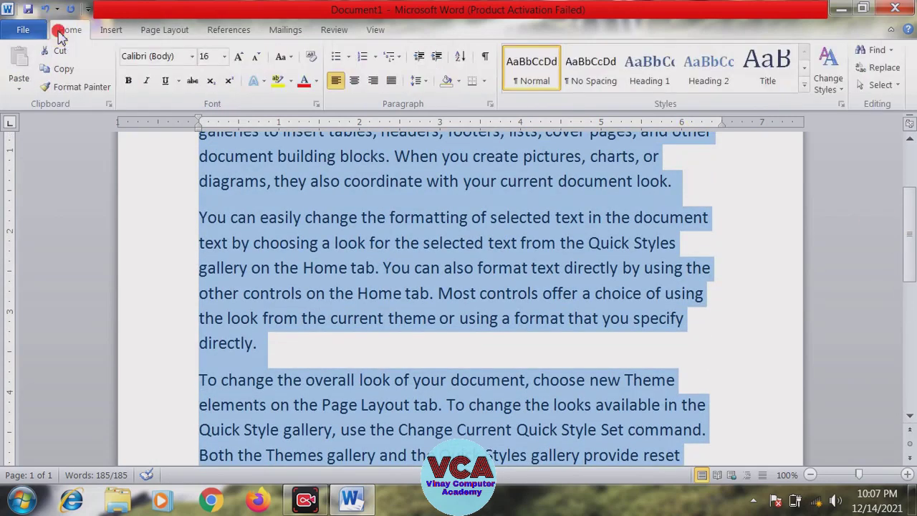
{"action": "left_click", "coordinate": [258, 60]}
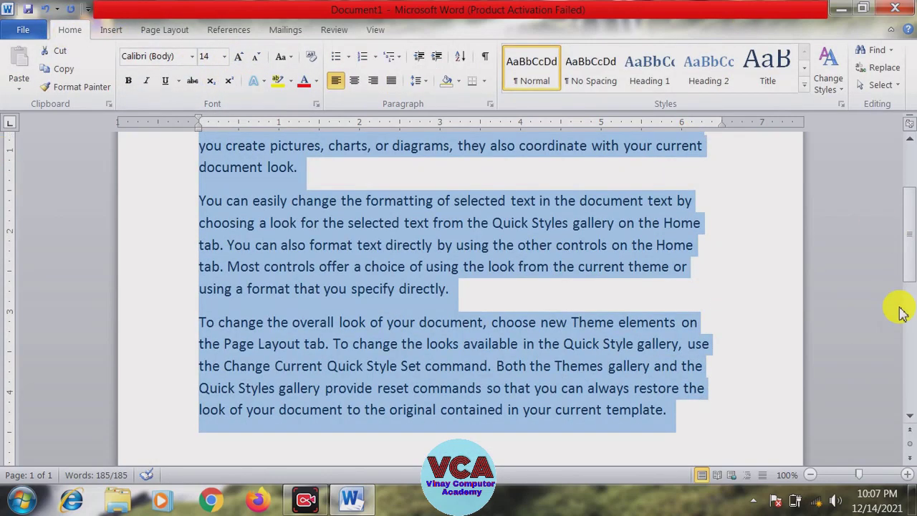
{"action": "left_click_drag", "start_coordinate": [906, 266], "coordinate": [913, 231]}
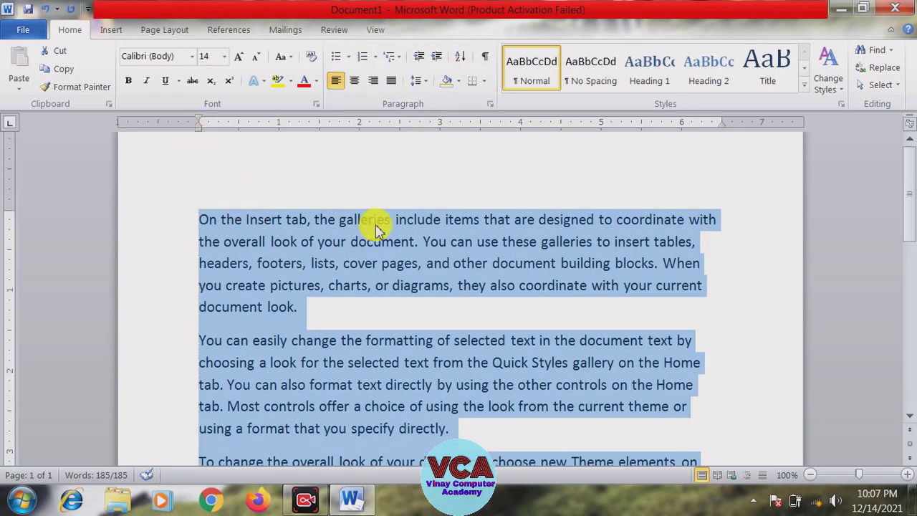
Step: Justify all the selected paragraphs and clear the selection
{"action": "left_click", "coordinate": [721, 134]}
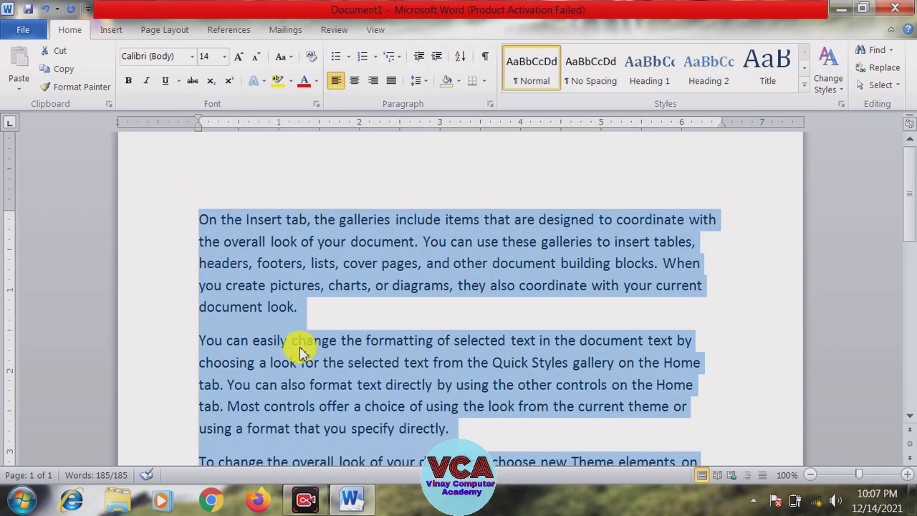
{"action": "left_click", "coordinate": [391, 81]}
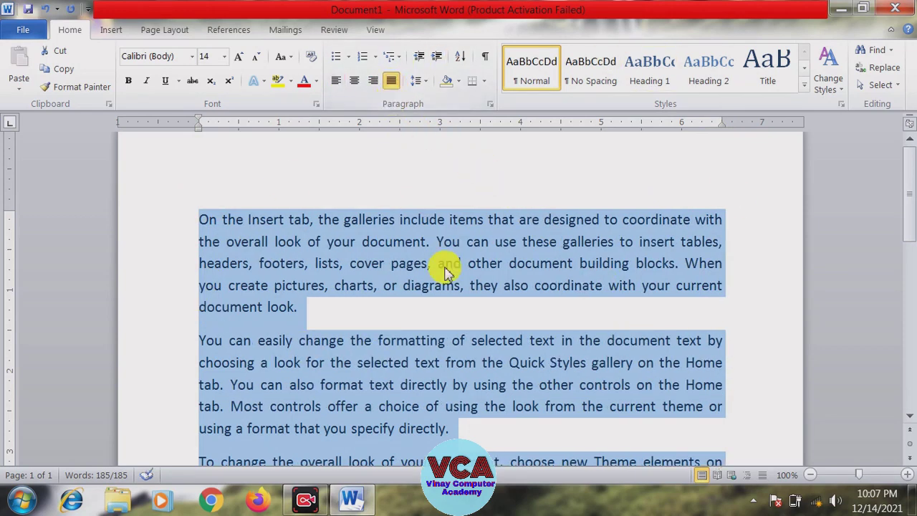
{"action": "left_click", "coordinate": [371, 258]}
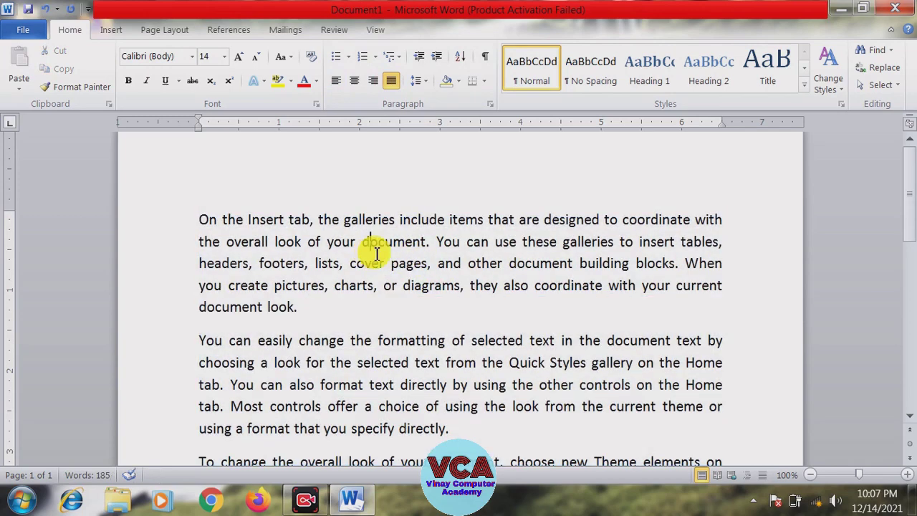
Step: Add the heading "Assignment" on a new line above the first paragraph and center it
{"action": "left_click", "coordinate": [201, 220]}
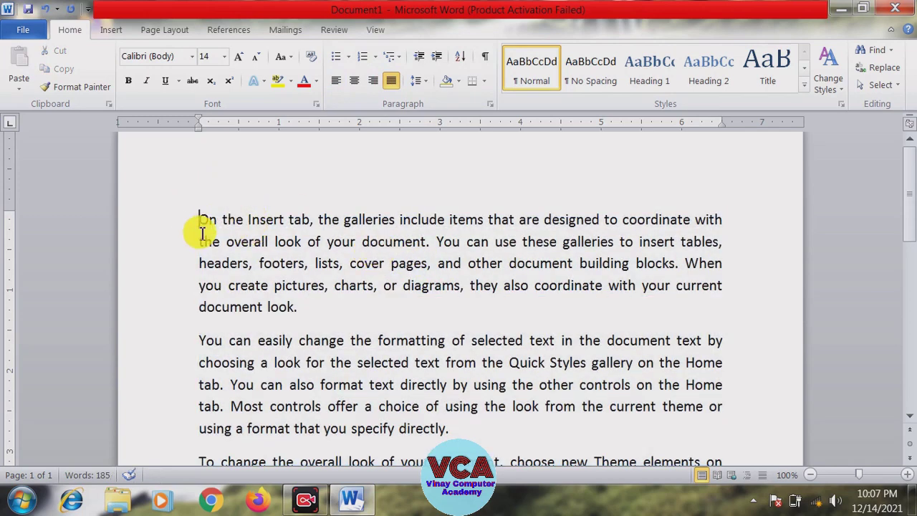
{"action": "key", "text": "Return"}
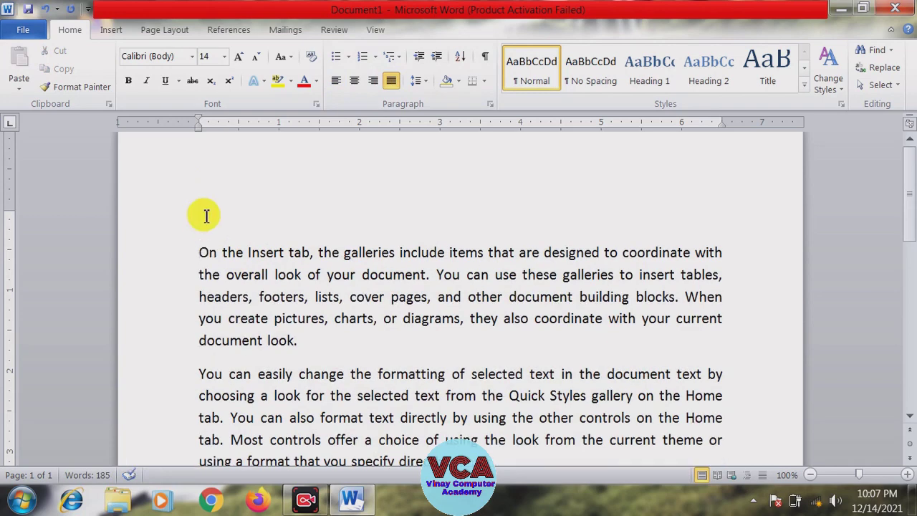
{"action": "key", "text": "Up"}
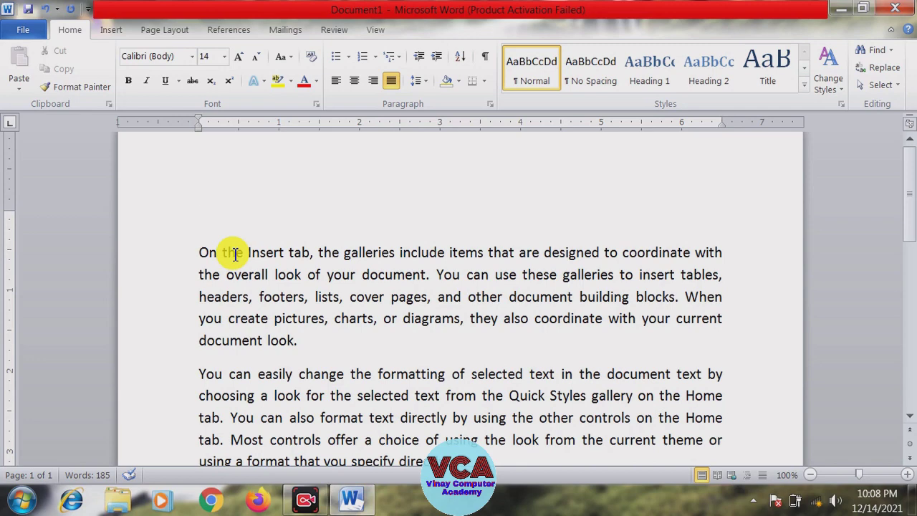
{"action": "type", "text": "As"}
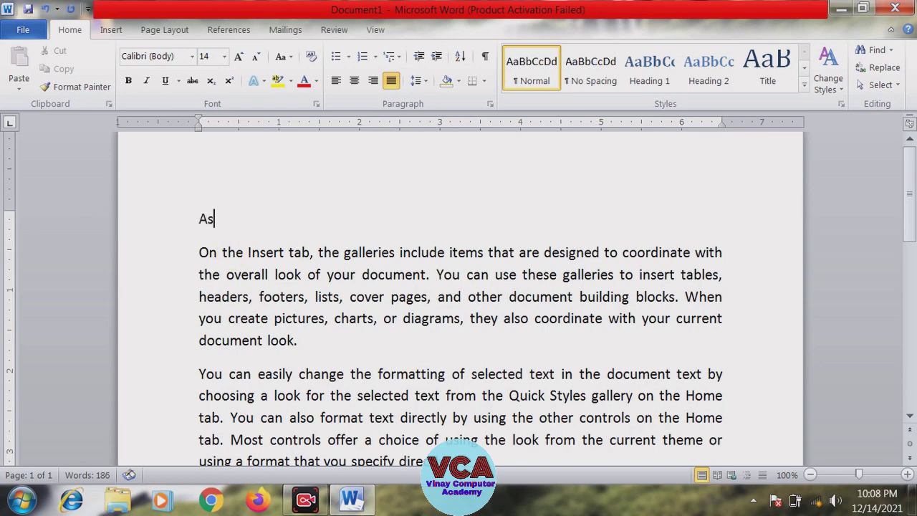
{"action": "type", "text": "signment"}
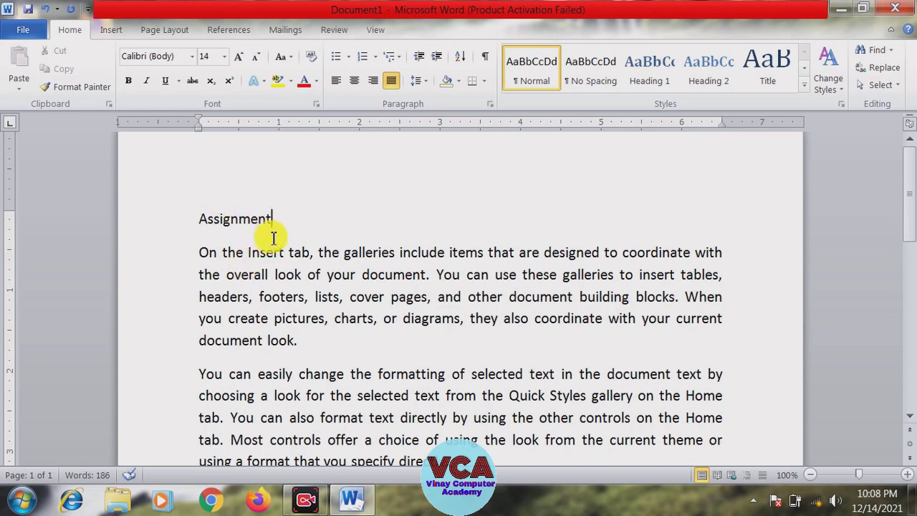
{"action": "left_click_drag", "start_coordinate": [270, 220], "coordinate": [198, 219]}
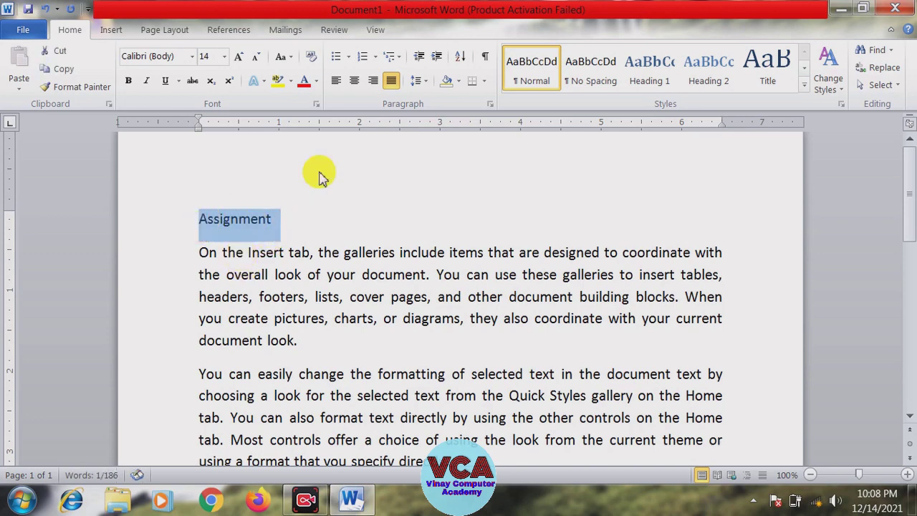
{"action": "left_click", "coordinate": [354, 80]}
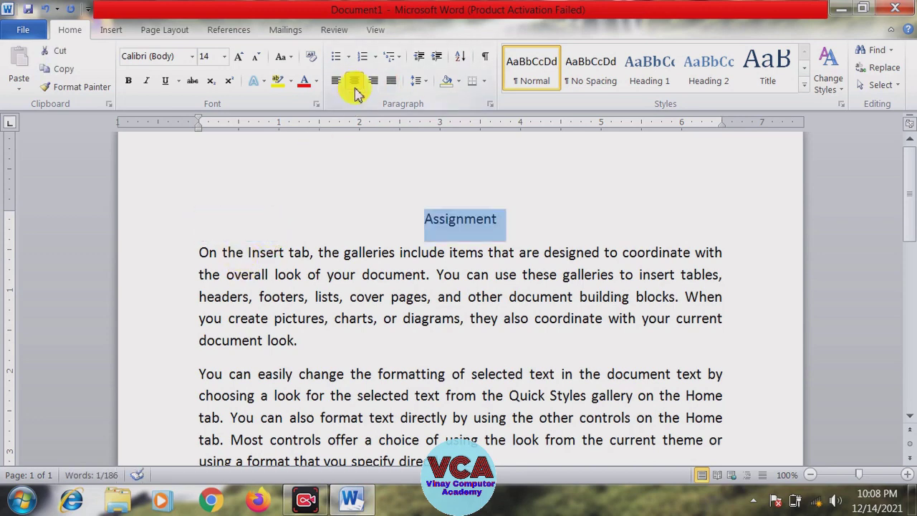
Step: Add a left-aligned line reading "What is Computer:-" below the Assignment heading, followed by an empty line
{"action": "left_click", "coordinate": [496, 219]}
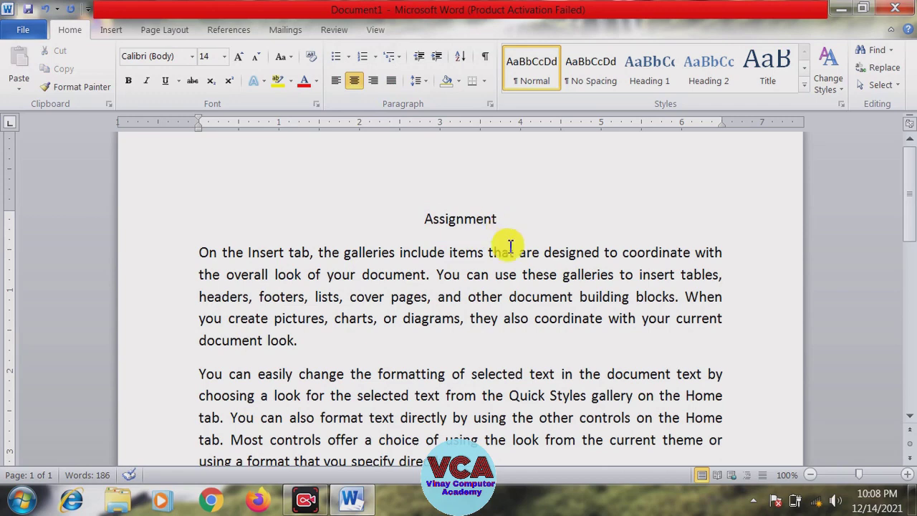
{"action": "key", "text": "Return"}
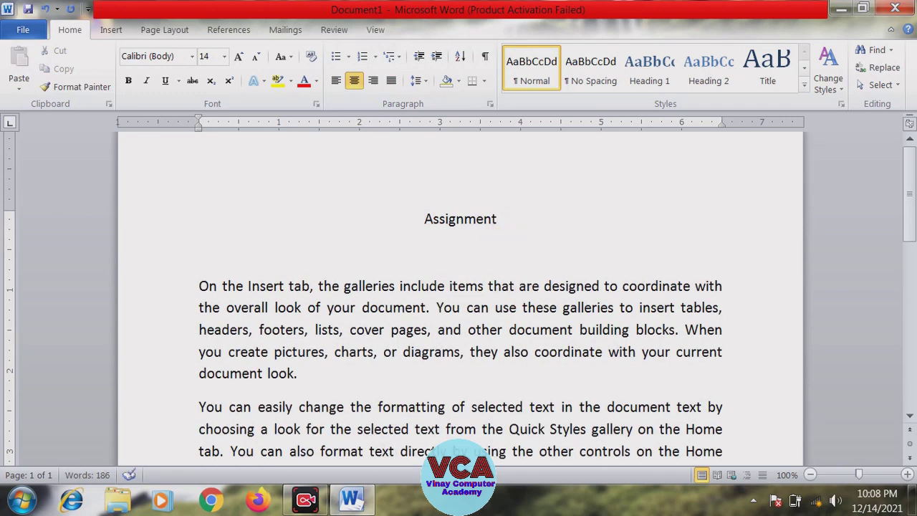
{"action": "key", "text": "ctrl+l"}
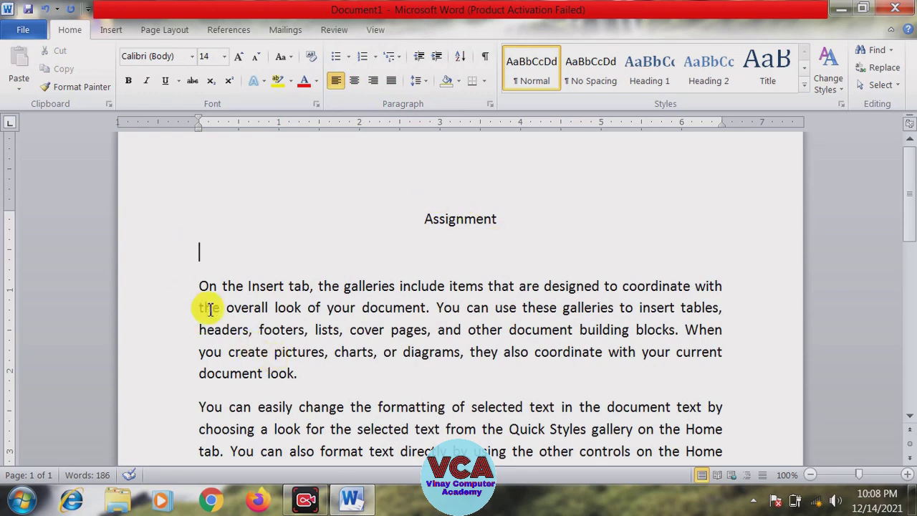
{"action": "type", "text": "What"}
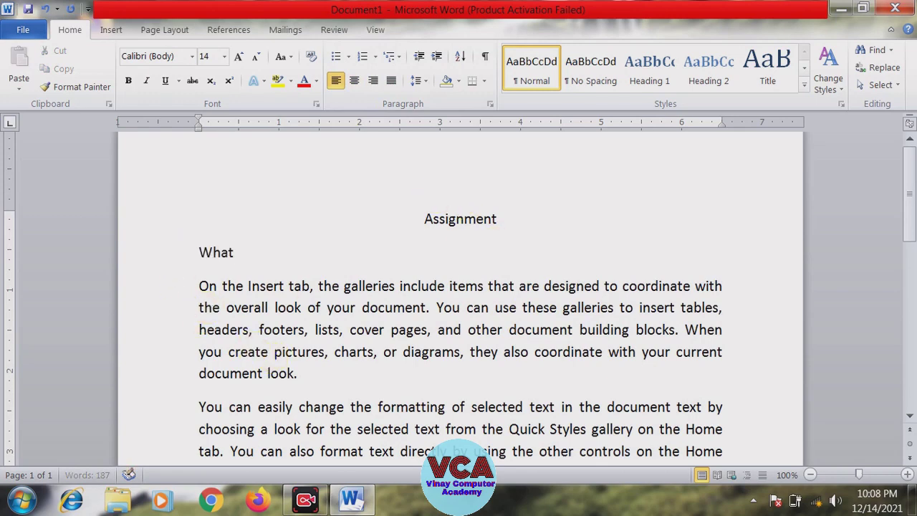
{"action": "type", "text": " is Compute"}
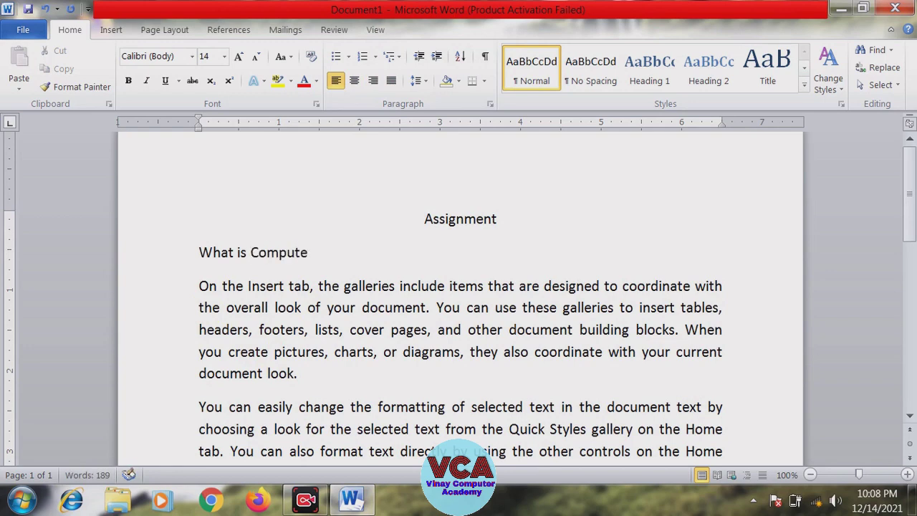
{"action": "type", "text": "r:-"}
{"action": "key", "text": "Return"}
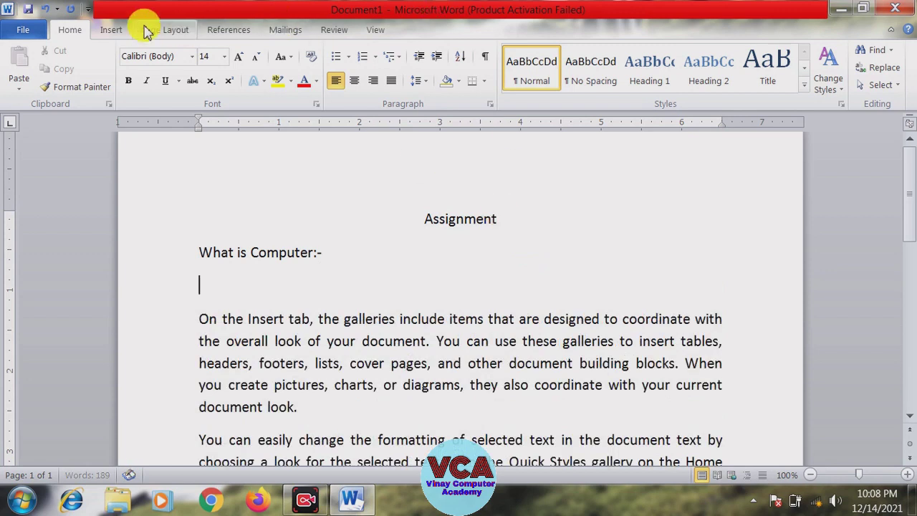
Step: Draw a rectangle about 6.5" wide and 0.2" high across the text width, directly below the "What is Computer:-" line
{"action": "left_click", "coordinate": [109, 30]}
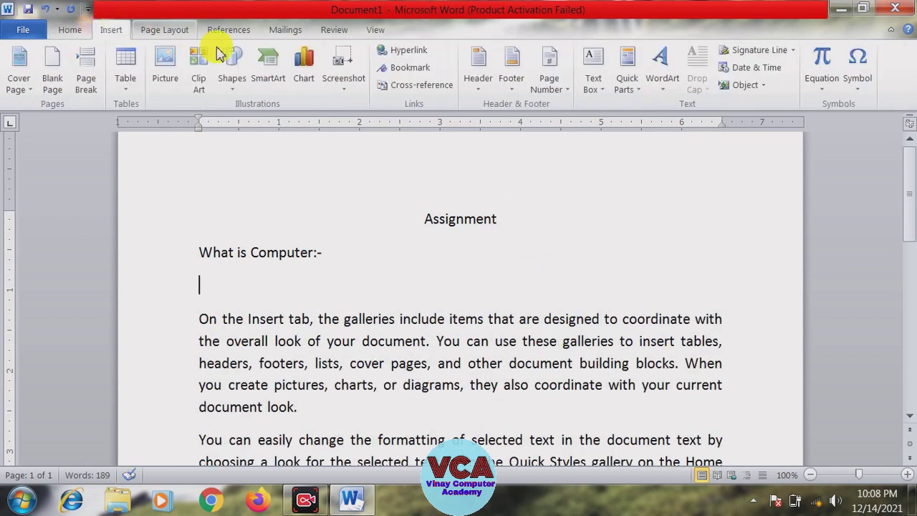
{"action": "left_click", "coordinate": [232, 85]}
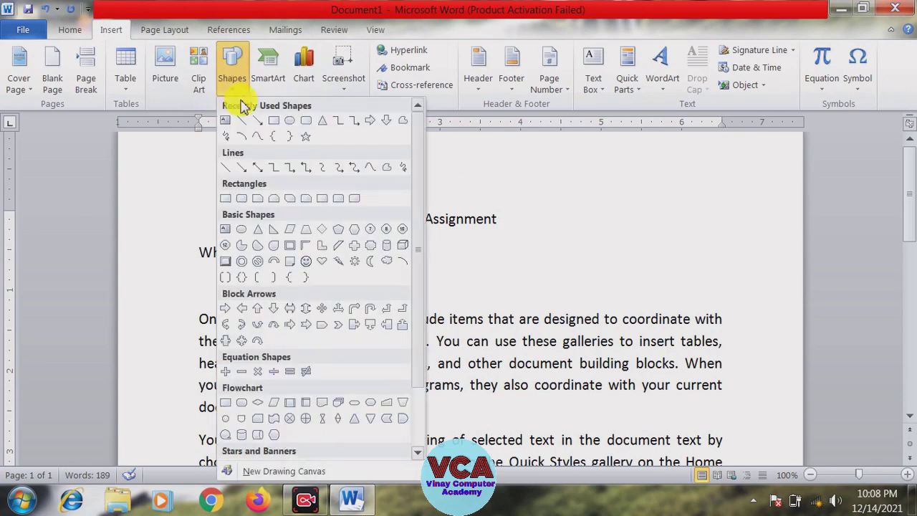
{"action": "left_click", "coordinate": [274, 122]}
{"action": "mouse_move", "coordinate": [203, 263]}
{"action": "left_mouse_down"}
{"action": "mouse_move", "coordinate": [511, 293]}
{"action": "mouse_move", "coordinate": [714, 292]}
{"action": "mouse_move", "coordinate": [724, 282]}
{"action": "left_mouse_up"}
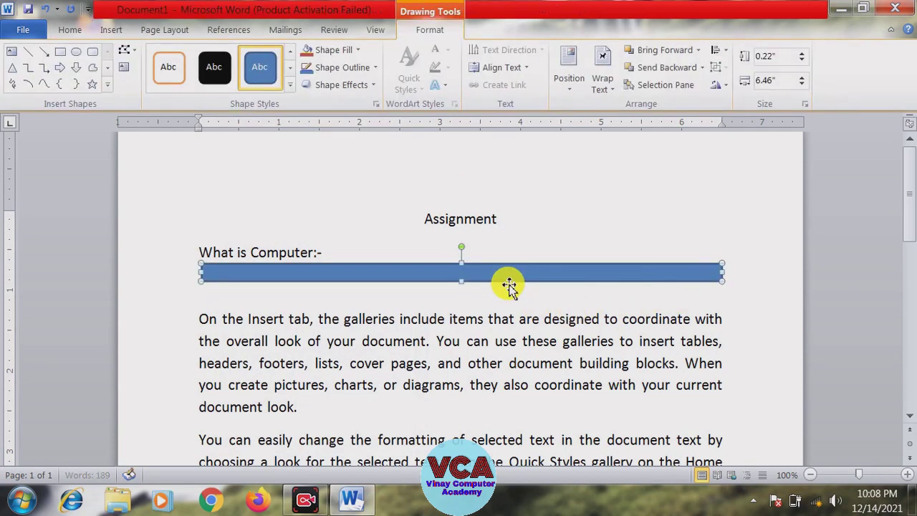
Step: Move the rectangle slightly down to leave a gap below the "What is Computer:-" line, and deselect it
{"action": "left_click_drag", "start_coordinate": [507, 282], "coordinate": [507, 288]}
{"action": "left_click", "coordinate": [486, 346]}
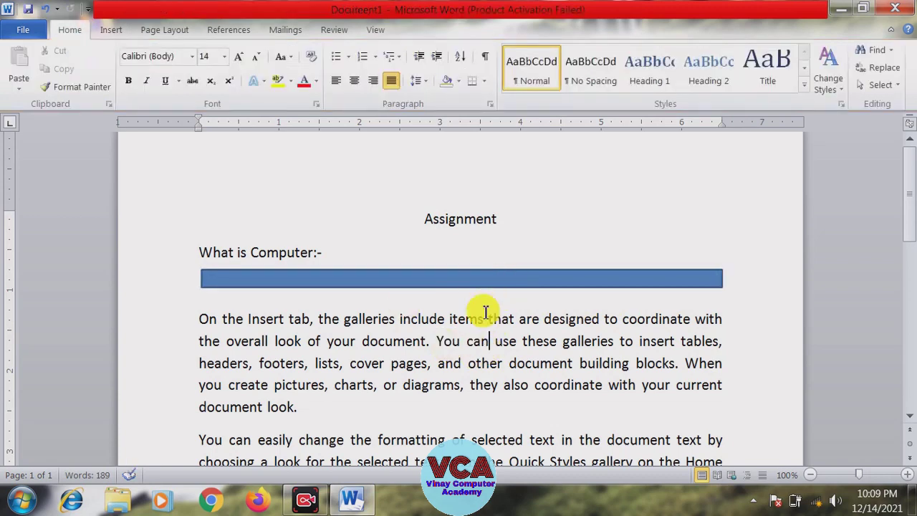
{"action": "left_click", "coordinate": [172, 36]}
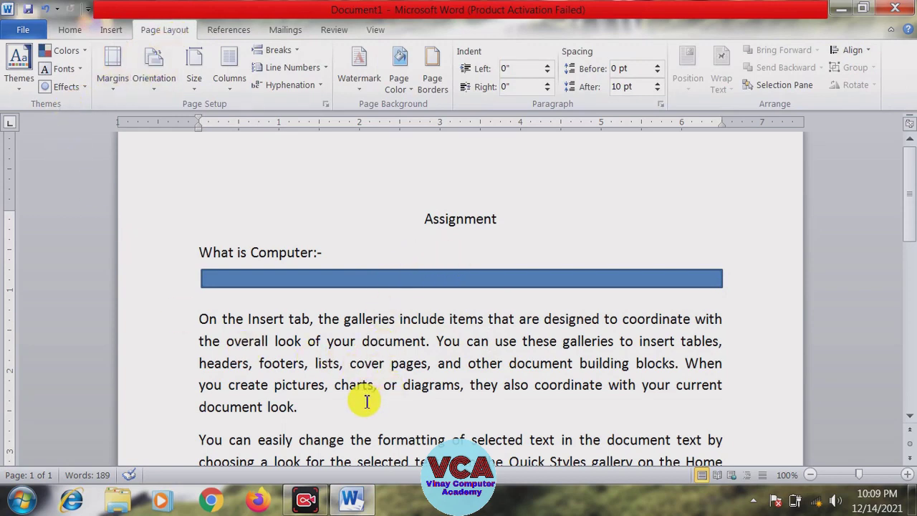
{"action": "left_click", "coordinate": [19, 63]}
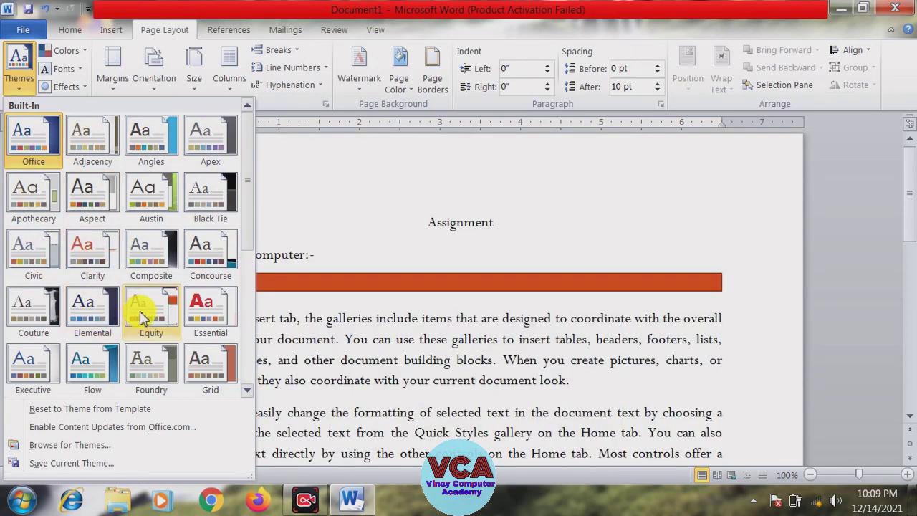
{"action": "left_click", "coordinate": [449, 231]}
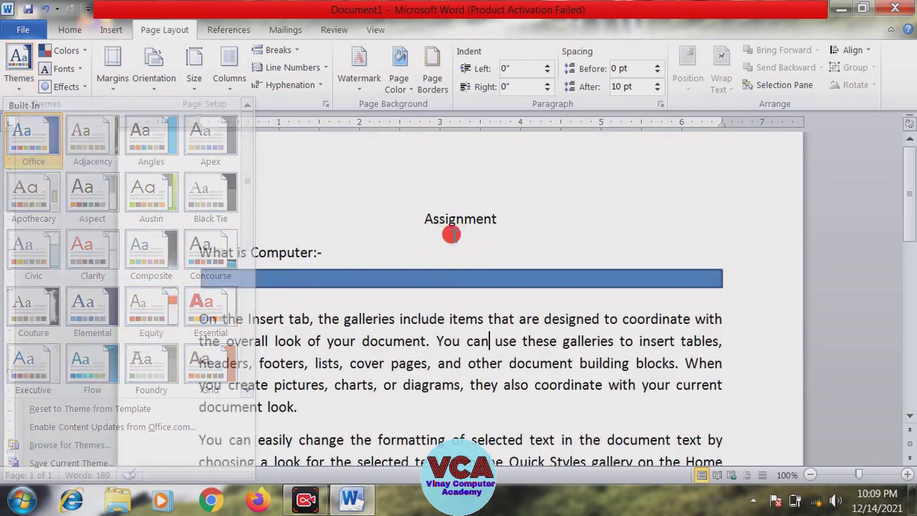
Step: Apply the Title style to the "Assignment" heading and clear the selection
{"action": "left_click_drag", "start_coordinate": [509, 220], "coordinate": [420, 218]}
{"action": "left_click", "coordinate": [72, 30]}
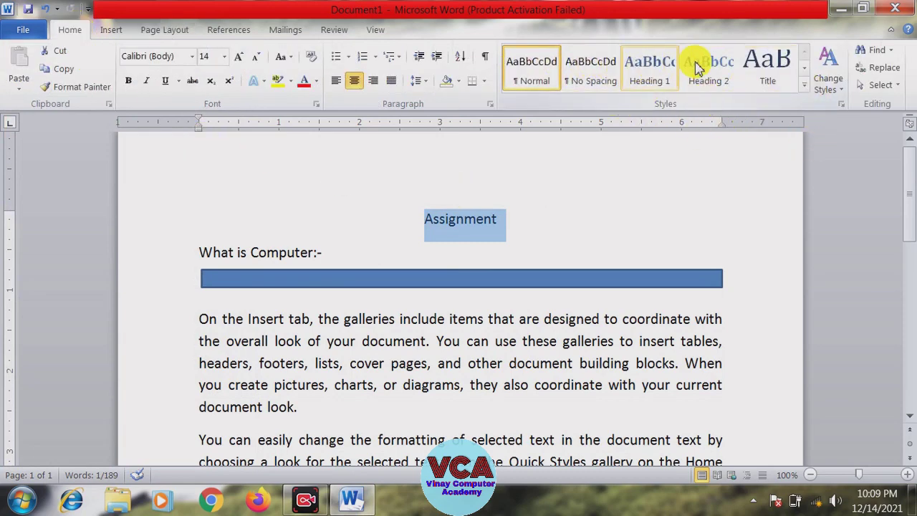
{"action": "left_click", "coordinate": [805, 91]}
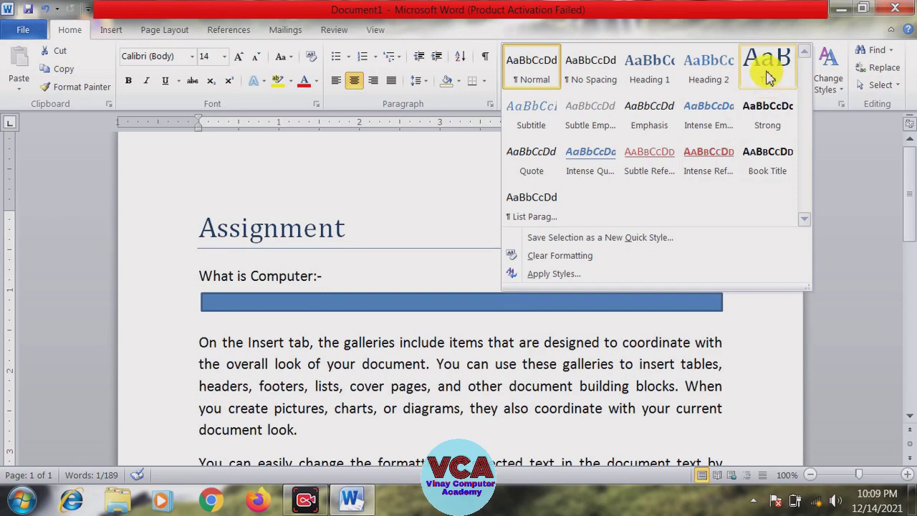
{"action": "left_click", "coordinate": [767, 76]}
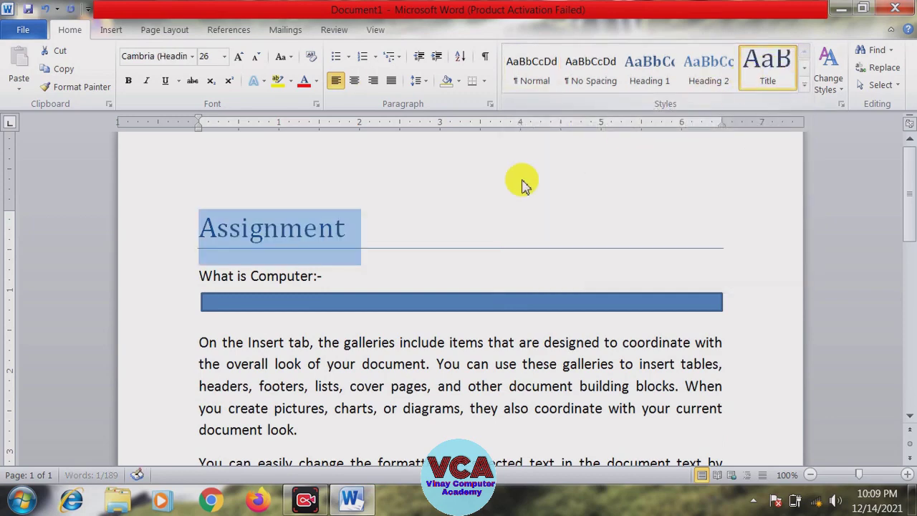
{"action": "left_click", "coordinate": [275, 240]}
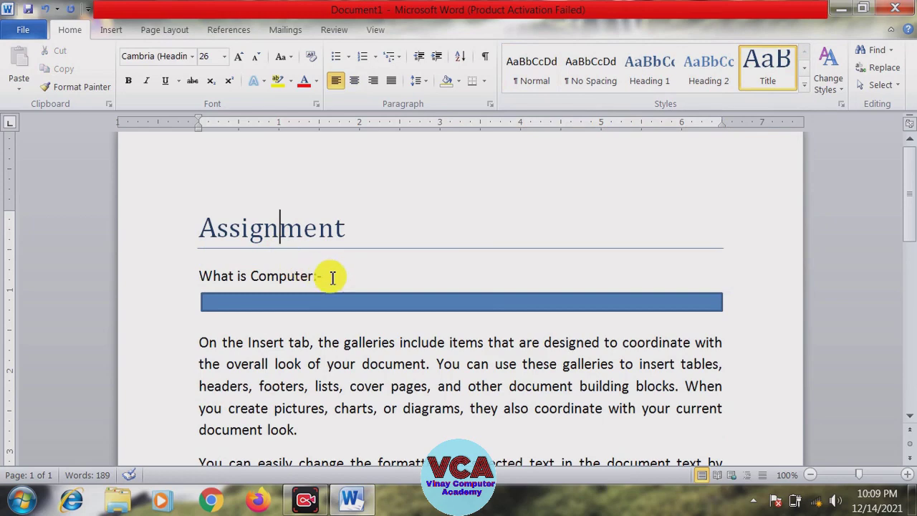
Step: Apply the Heading 2 style to the "What is Computer:-" line and clear the selection
{"action": "left_click_drag", "start_coordinate": [326, 276], "coordinate": [222, 283]}
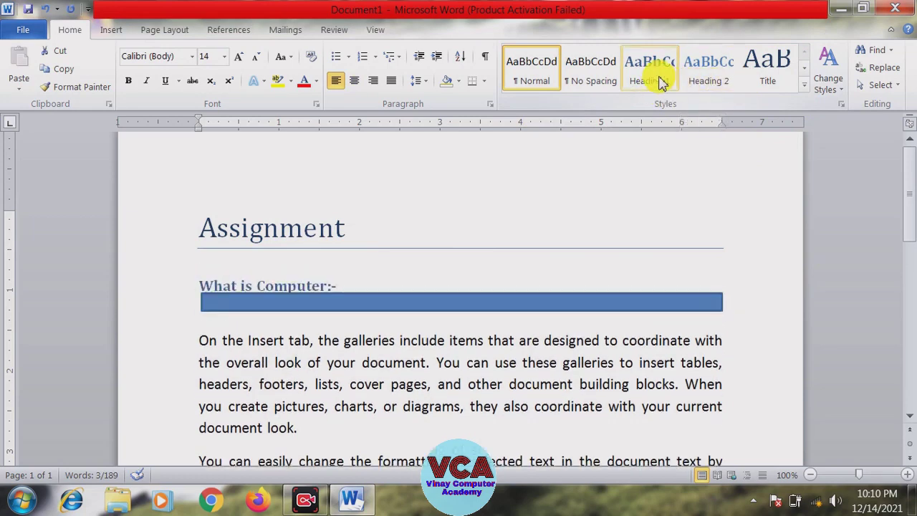
{"action": "left_click", "coordinate": [708, 80]}
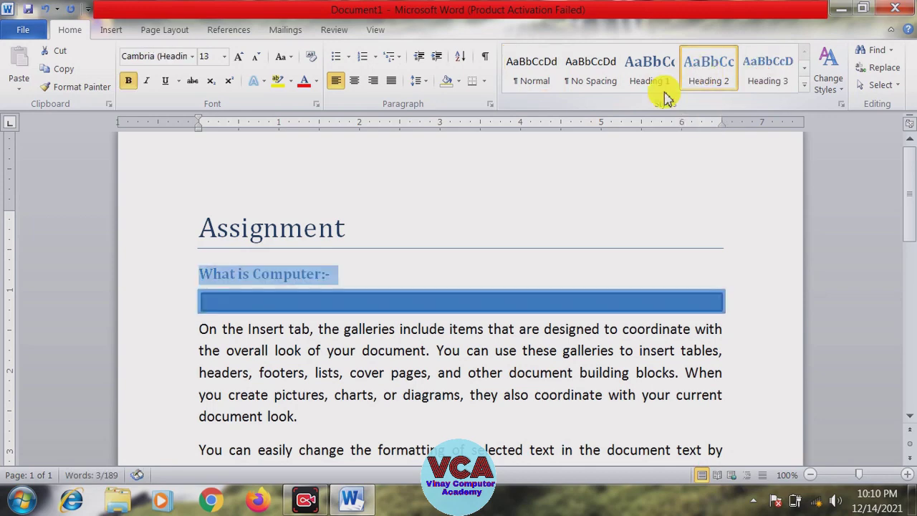
{"action": "left_click", "coordinate": [299, 283]}
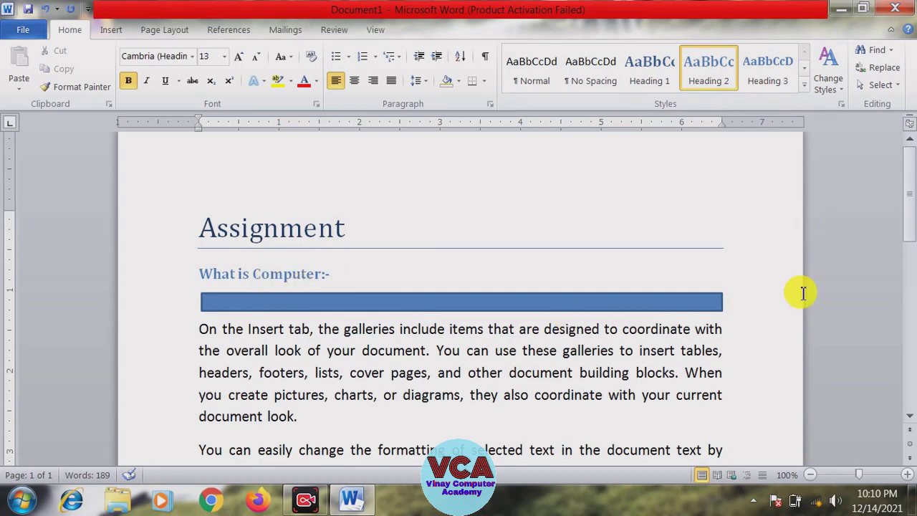
Step: Apply the Subtitle style to all the body paragraphs below the rectangle and clear the selection
{"action": "left_click_drag", "start_coordinate": [904, 210], "coordinate": [908, 294]}
{"action": "left_click", "coordinate": [698, 378]}
{"action": "left_click_drag", "start_coordinate": [633, 380], "coordinate": [200, 348]}
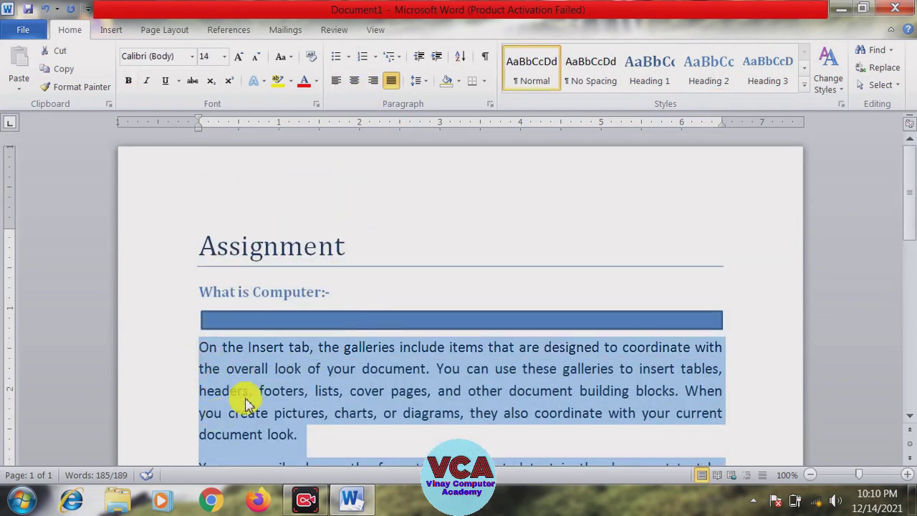
{"action": "left_click", "coordinate": [803, 85]}
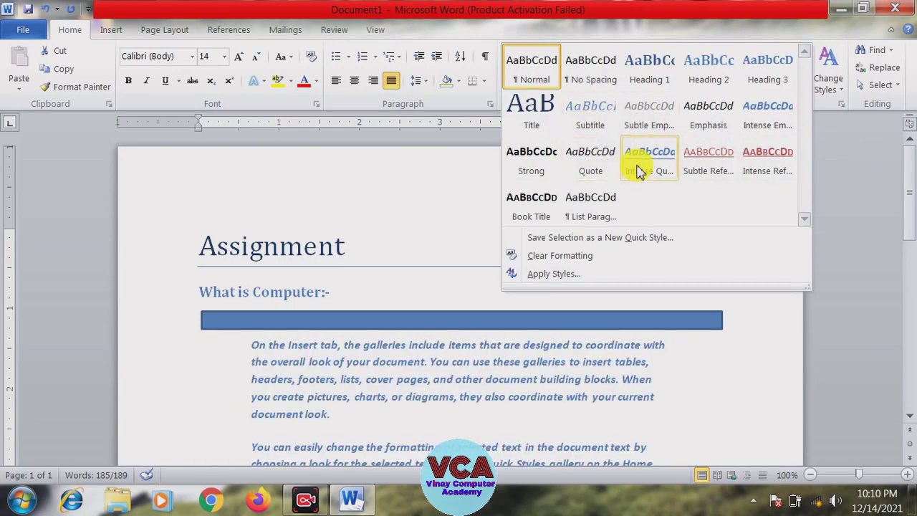
{"action": "left_click", "coordinate": [590, 115]}
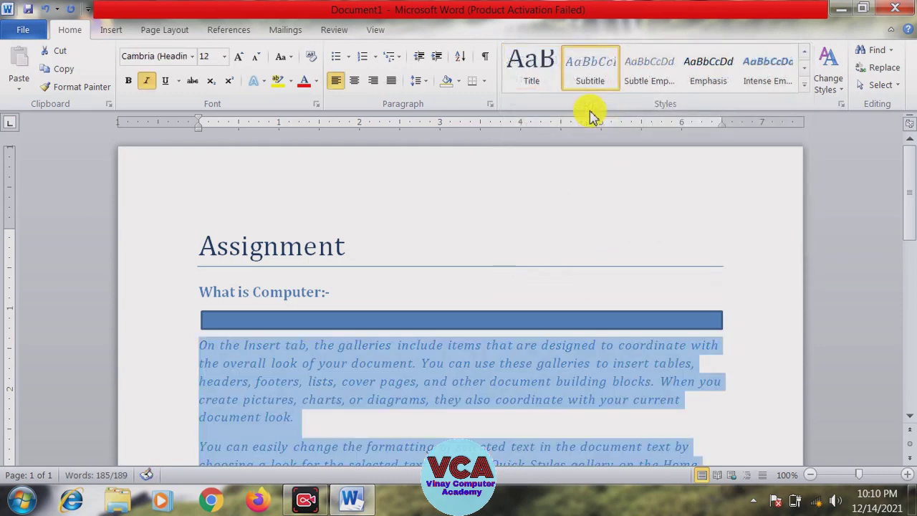
{"action": "left_click", "coordinate": [536, 344]}
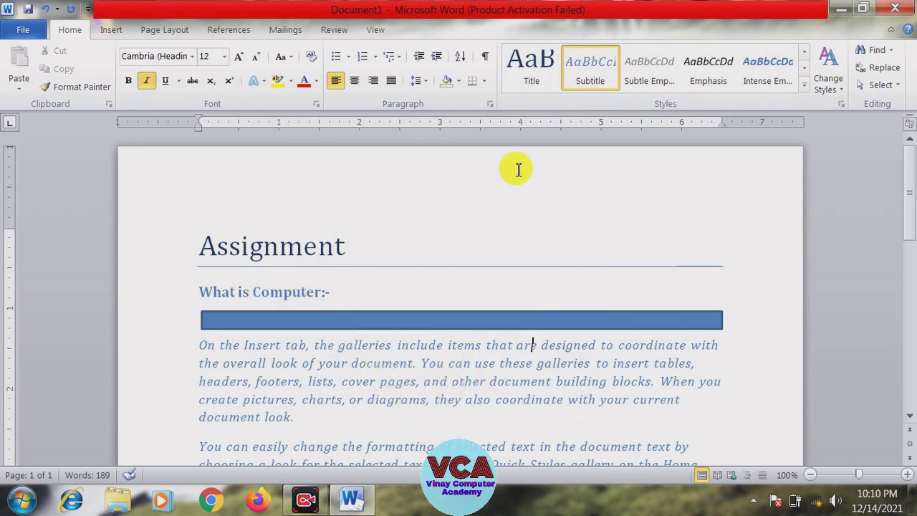
Step: Apply the built-in Equity theme to the whole document
{"action": "left_click", "coordinate": [164, 32]}
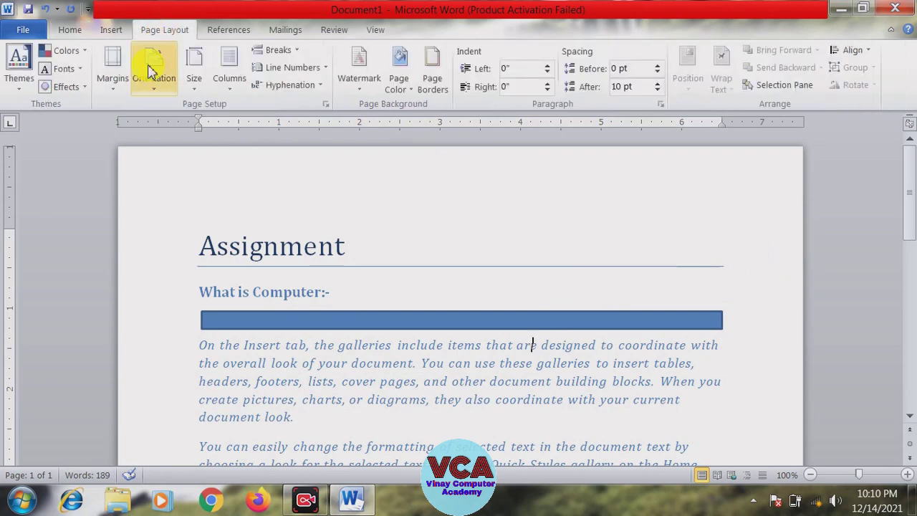
{"action": "left_click", "coordinate": [24, 88]}
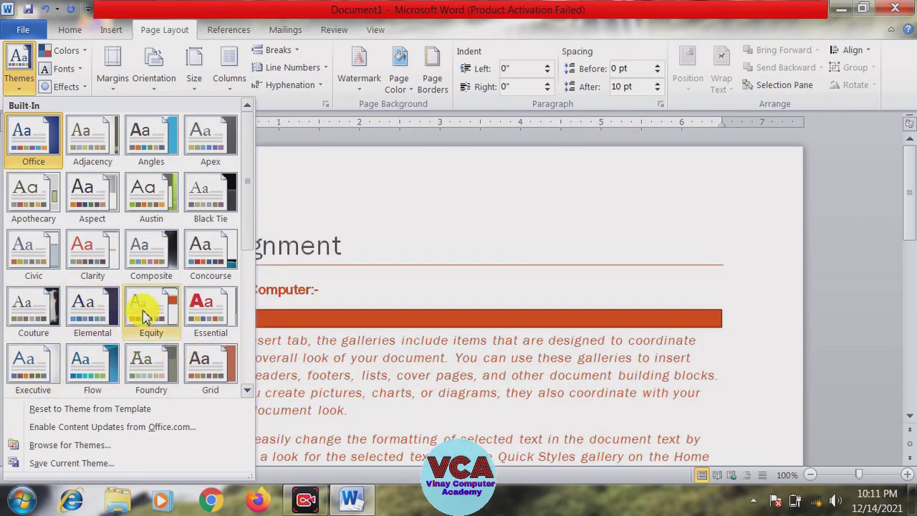
{"action": "left_click", "coordinate": [145, 316]}
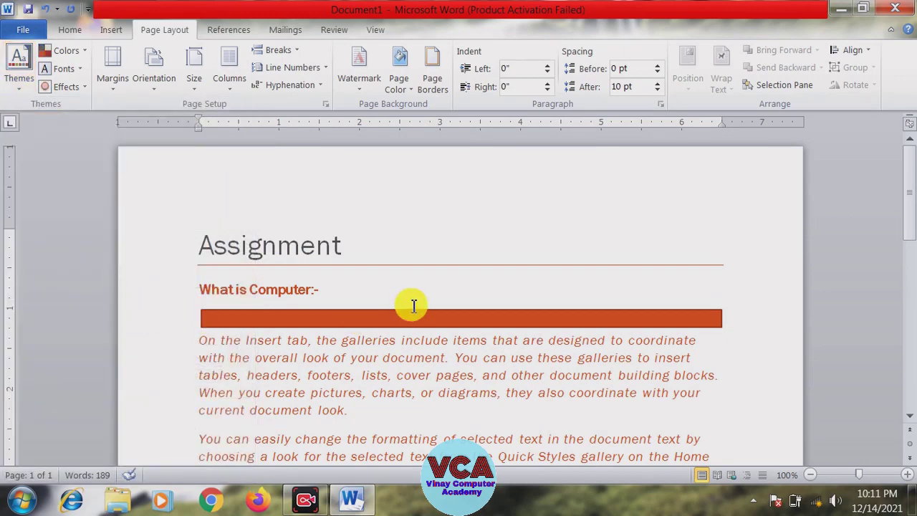
{"action": "mouse_move", "coordinate": [910, 198]}
{"action": "left_mouse_down"}
{"action": "mouse_move", "coordinate": [910, 265]}
{"action": "mouse_move", "coordinate": [903, 195]}
{"action": "left_mouse_up"}
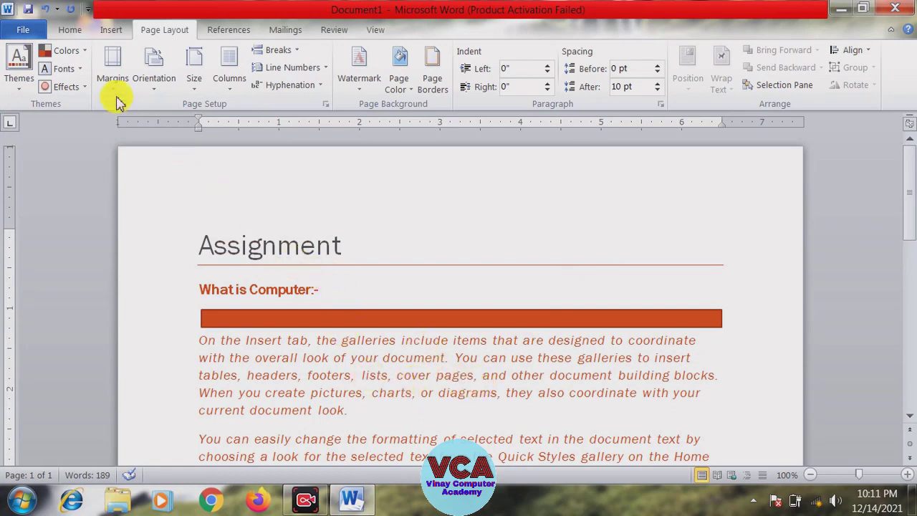
Step: Change the document's theme colors to the built-in Newsprint set
{"action": "left_click", "coordinate": [75, 56]}
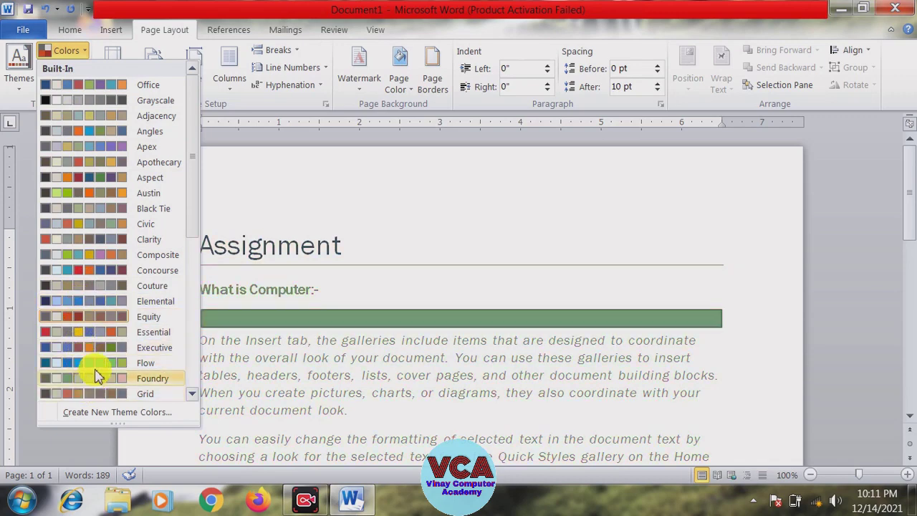
{"action": "left_click_drag", "start_coordinate": [189, 180], "coordinate": [197, 354]}
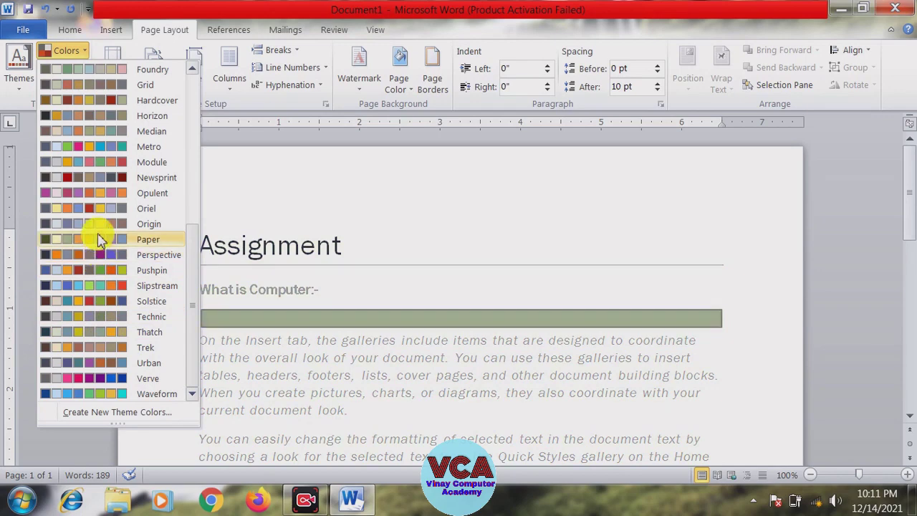
{"action": "left_click", "coordinate": [94, 179]}
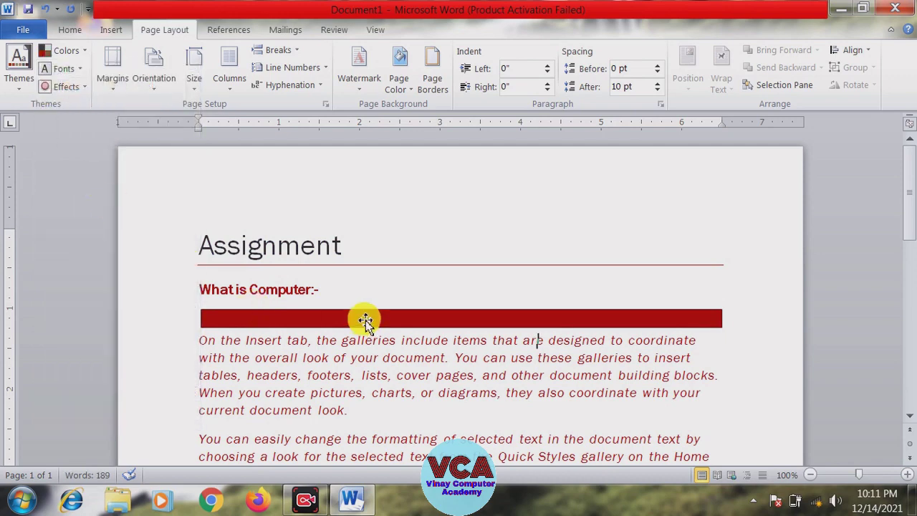
{"action": "left_click", "coordinate": [72, 53]}
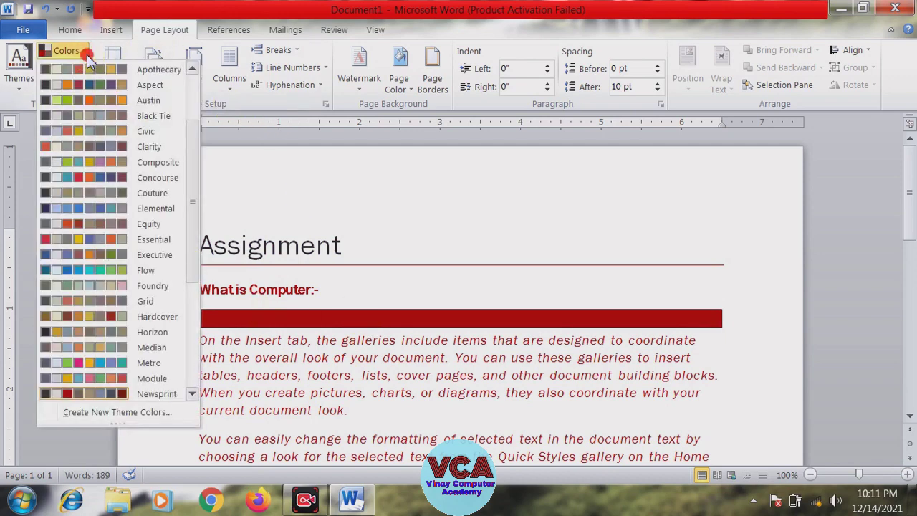
{"action": "left_click", "coordinate": [86, 54]}
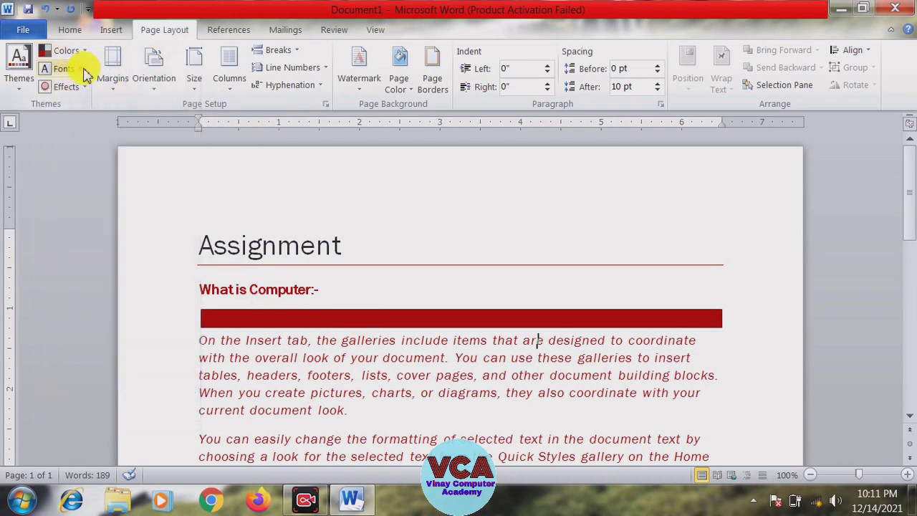
Step: Change the document's theme fonts to the built-in Urban set
{"action": "left_click", "coordinate": [82, 68]}
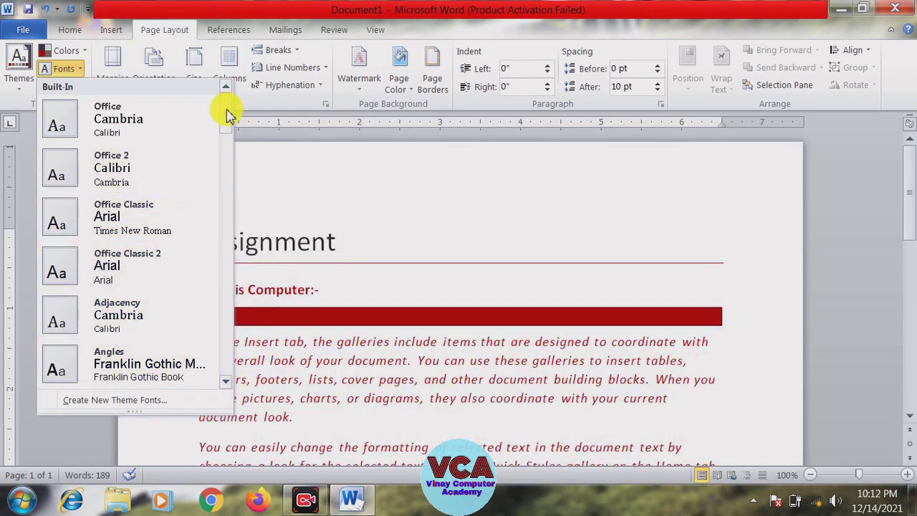
{"action": "left_click_drag", "start_coordinate": [228, 113], "coordinate": [221, 362]}
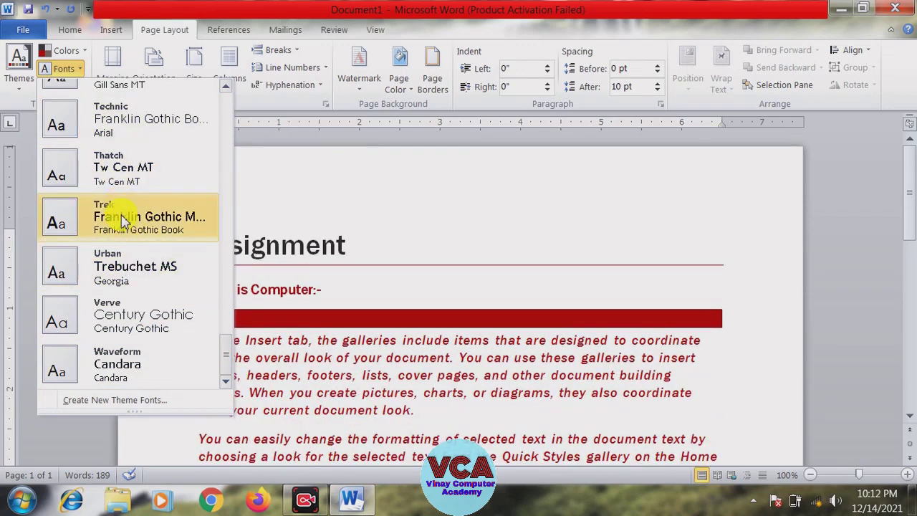
{"action": "left_click", "coordinate": [126, 272]}
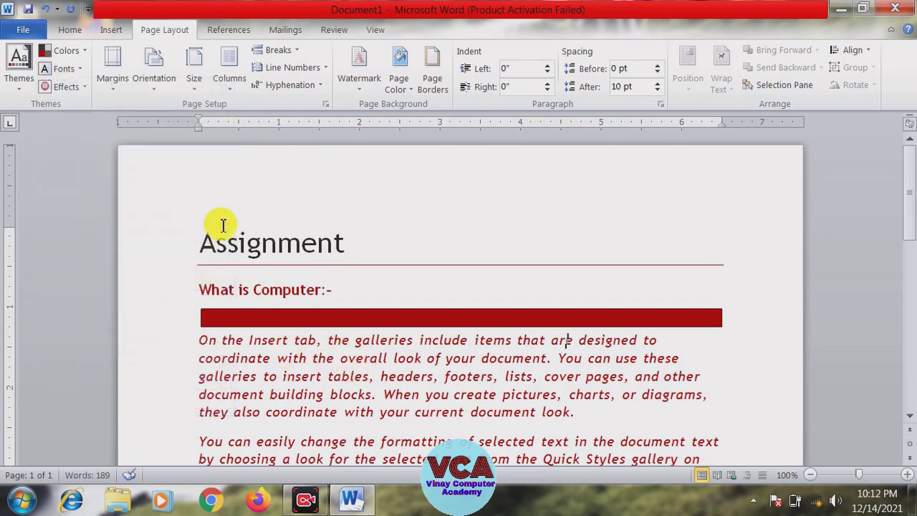
Step: Change the document's theme effects to the built-in Aspect set
{"action": "left_click", "coordinate": [84, 88]}
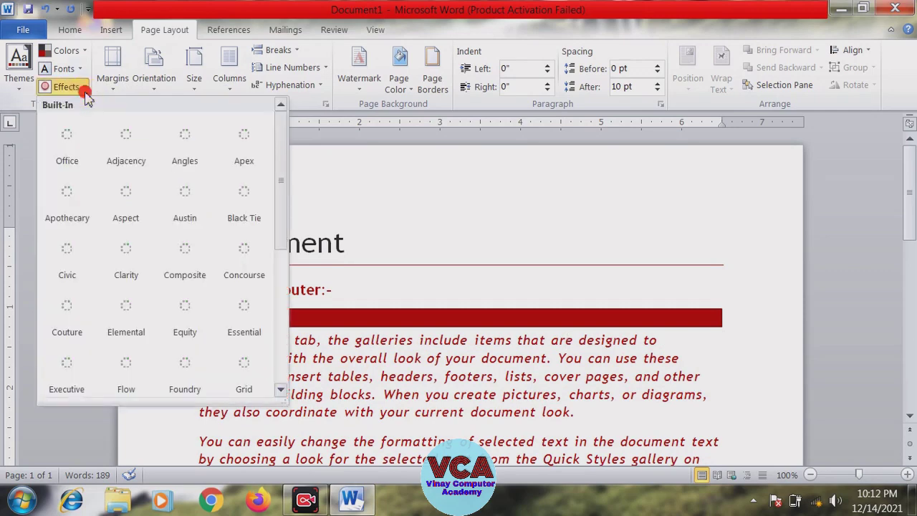
{"action": "left_click", "coordinate": [360, 213]}
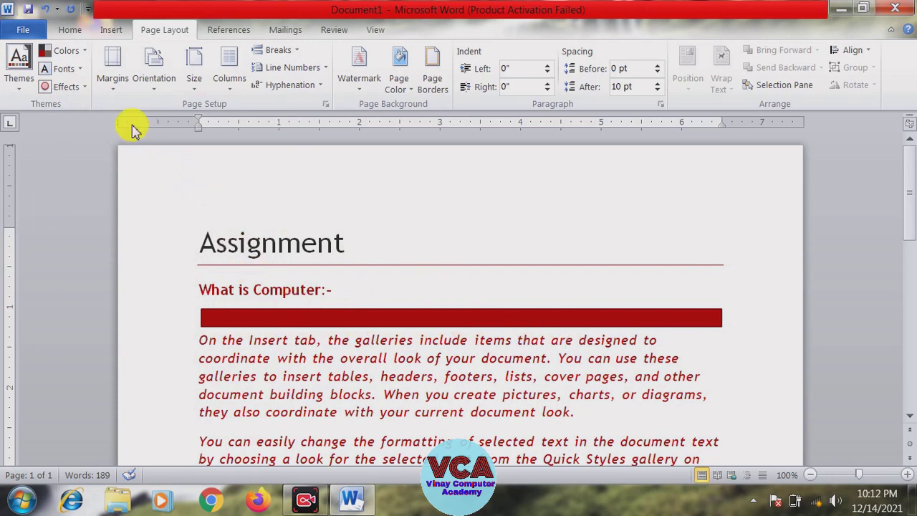
{"action": "left_click", "coordinate": [79, 91]}
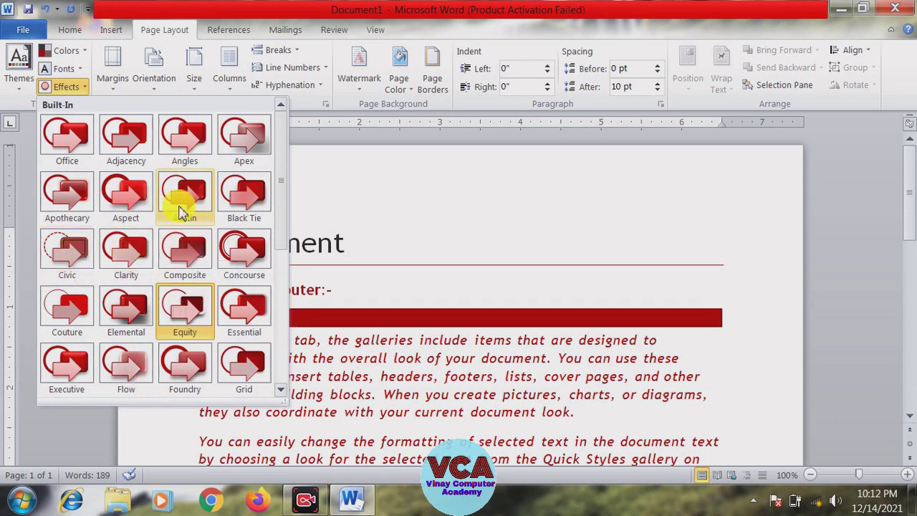
{"action": "left_click", "coordinate": [144, 197]}
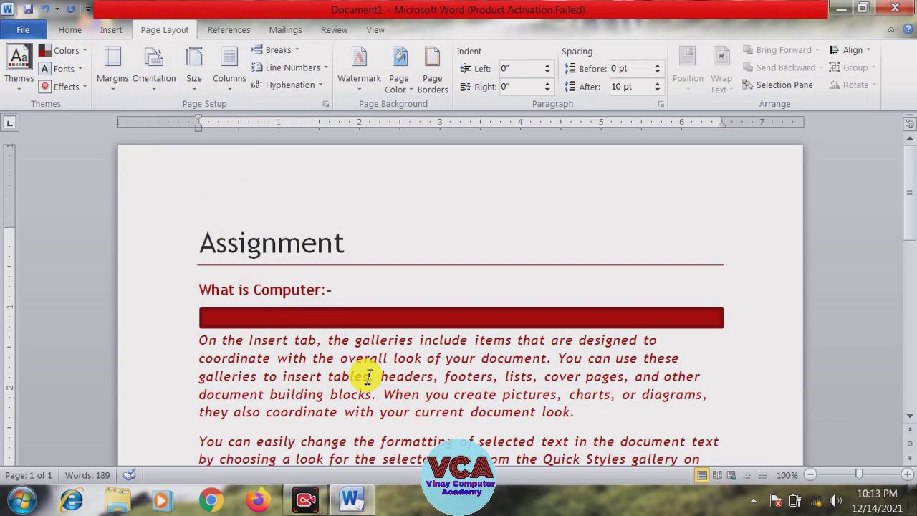
Step: Replace the entire document content with sample paragraphs generated by =rand()
{"action": "key", "text": "ctrl+a"}
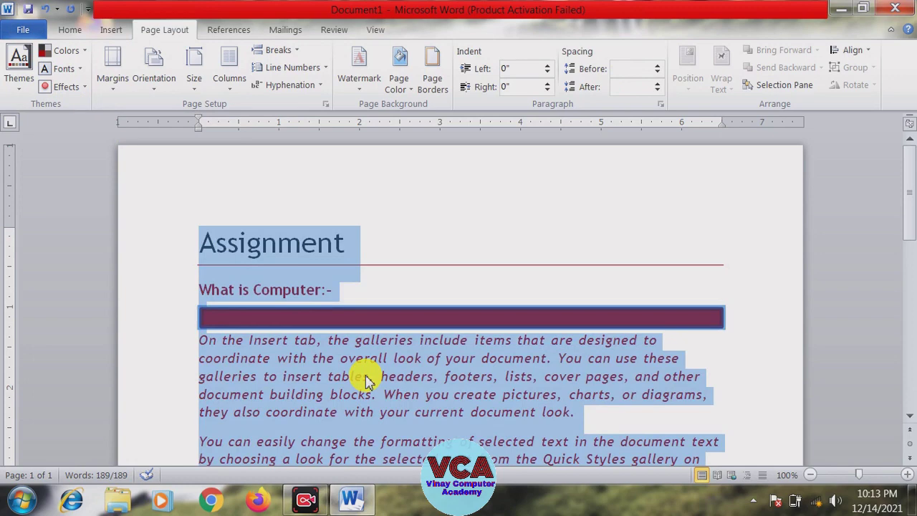
{"action": "key", "text": "Delete"}
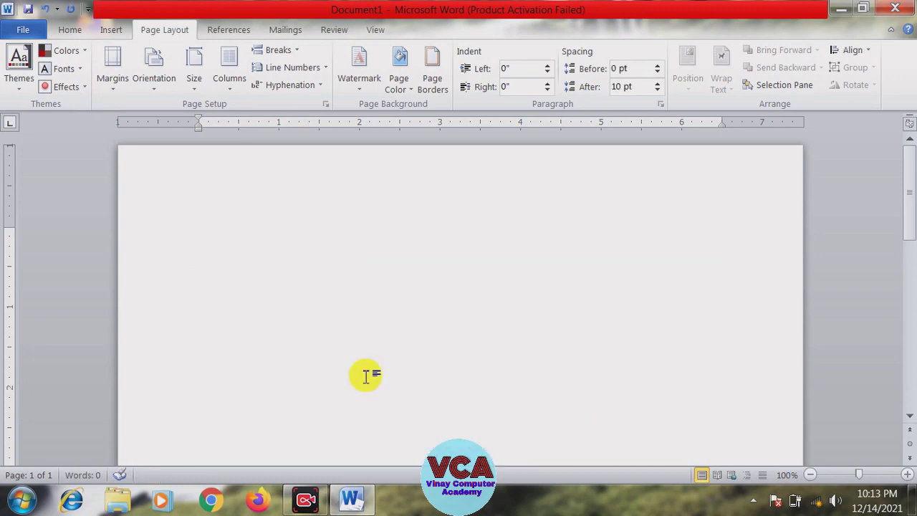
{"action": "type", "text": "="}
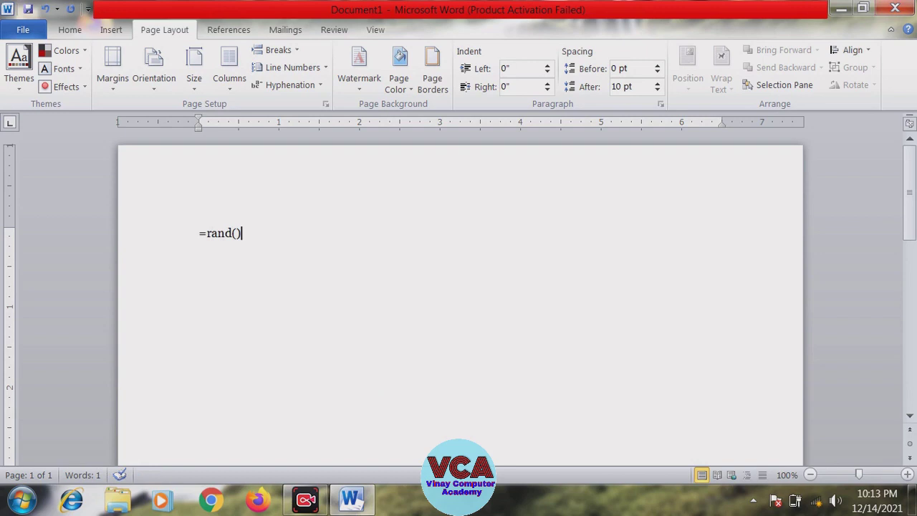
{"action": "type", "text": "rand()"}
{"action": "key", "text": "Return"}
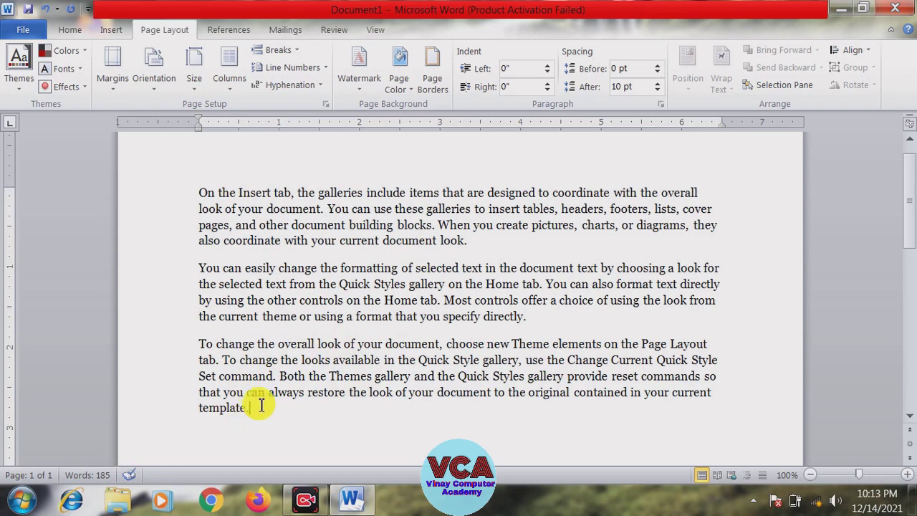
Step: Copy all the sample text and paste it repeatedly until the document fills five pages
{"action": "key", "text": "ctrl+a"}
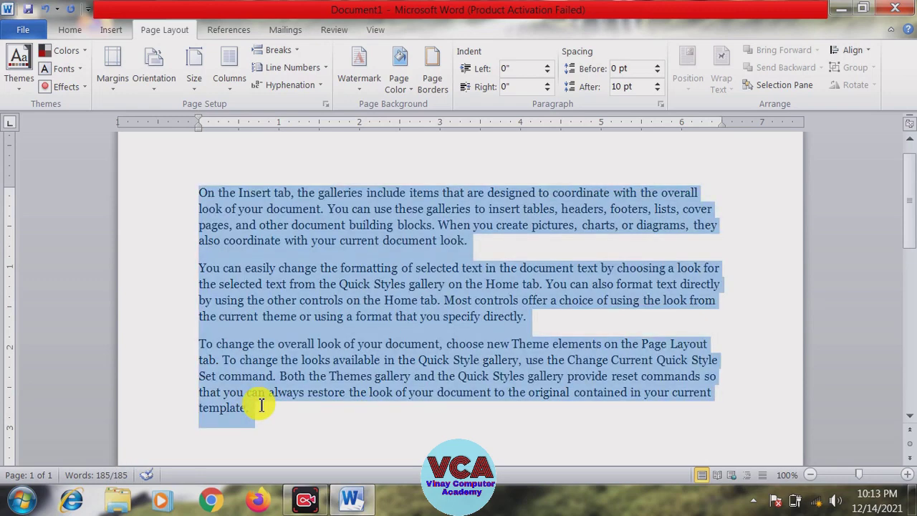
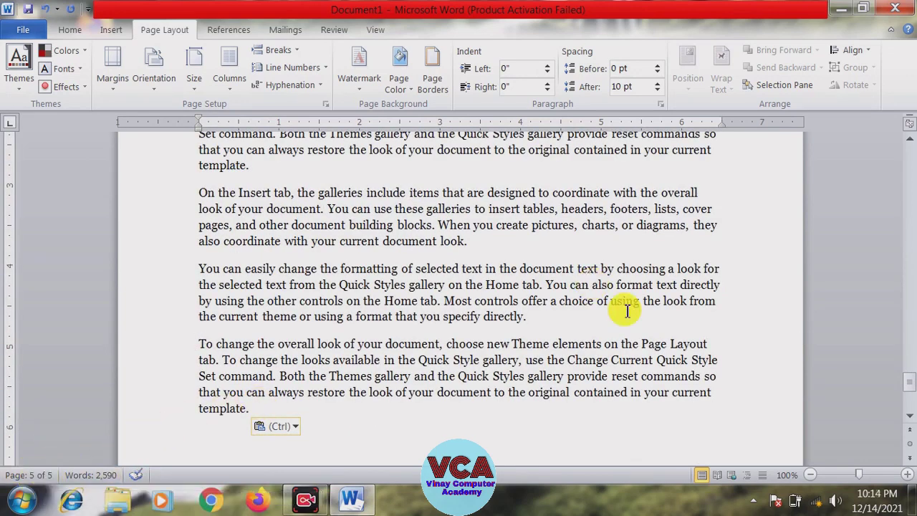
{"action": "left_click_drag", "start_coordinate": [908, 382], "coordinate": [884, 150]}
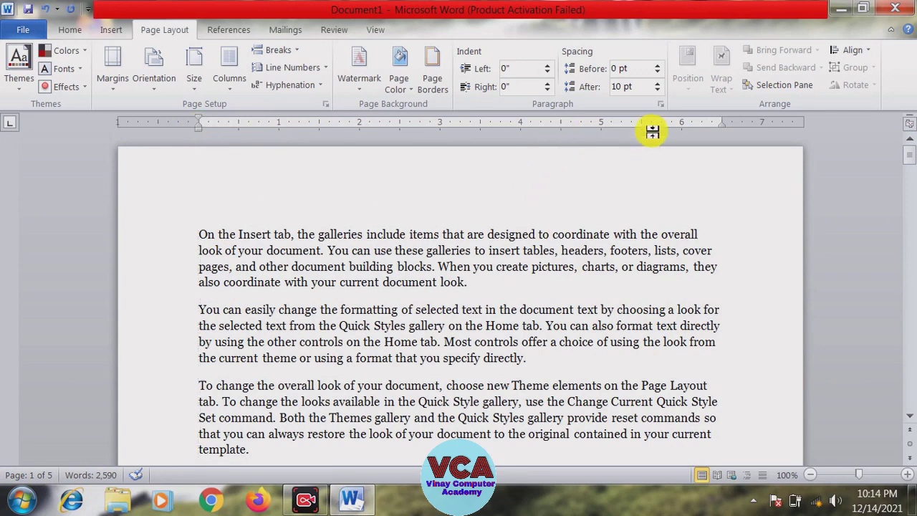
{"action": "left_click_drag", "start_coordinate": [721, 130], "coordinate": [722, 130]}
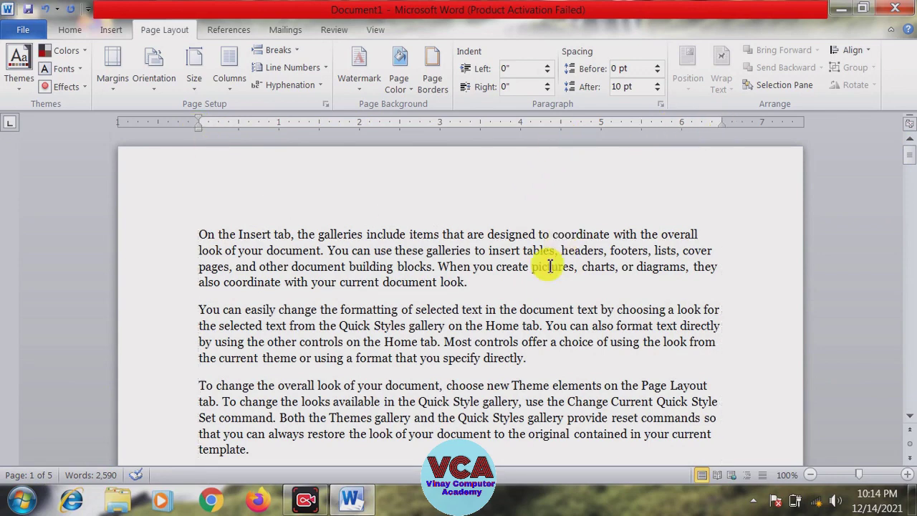
Step: Justify all the text in the document
{"action": "key", "text": "ctrl+a"}
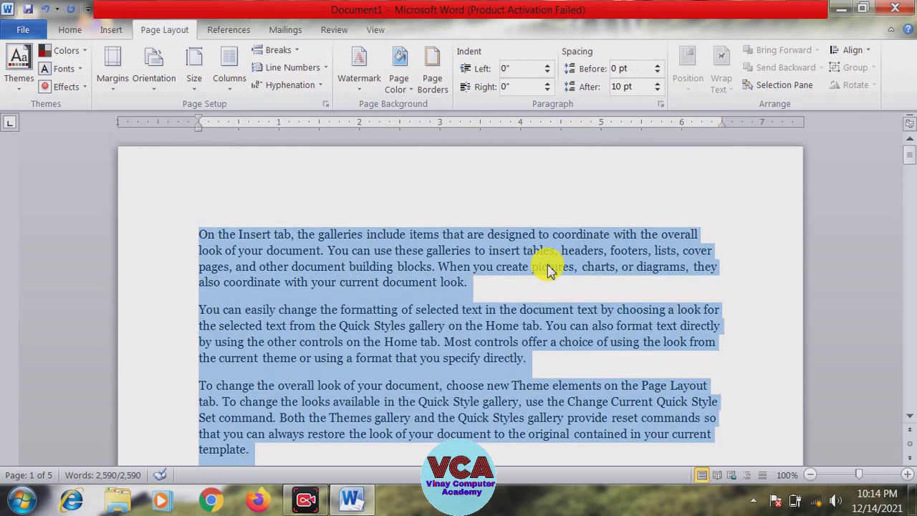
{"action": "left_click", "coordinate": [65, 32]}
{"action": "left_click", "coordinate": [389, 80]}
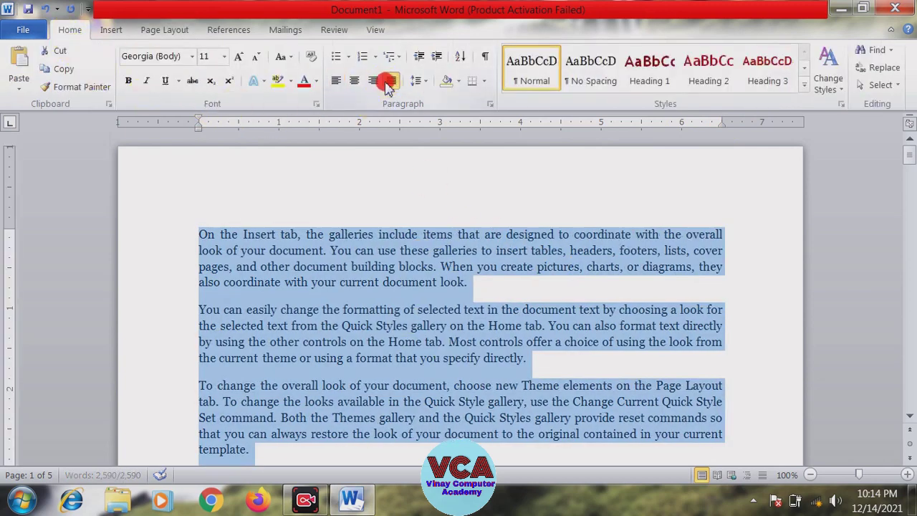
{"action": "left_click", "coordinate": [653, 286]}
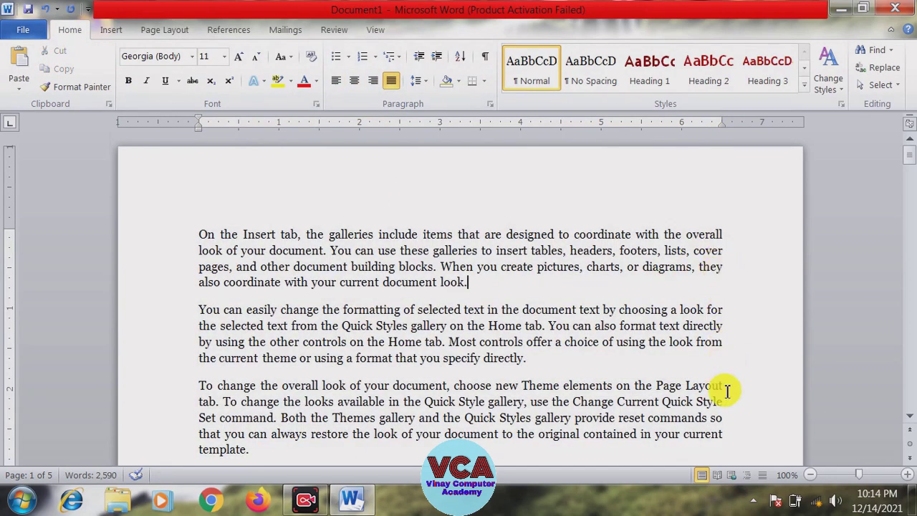
{"action": "left_click", "coordinate": [441, 271]}
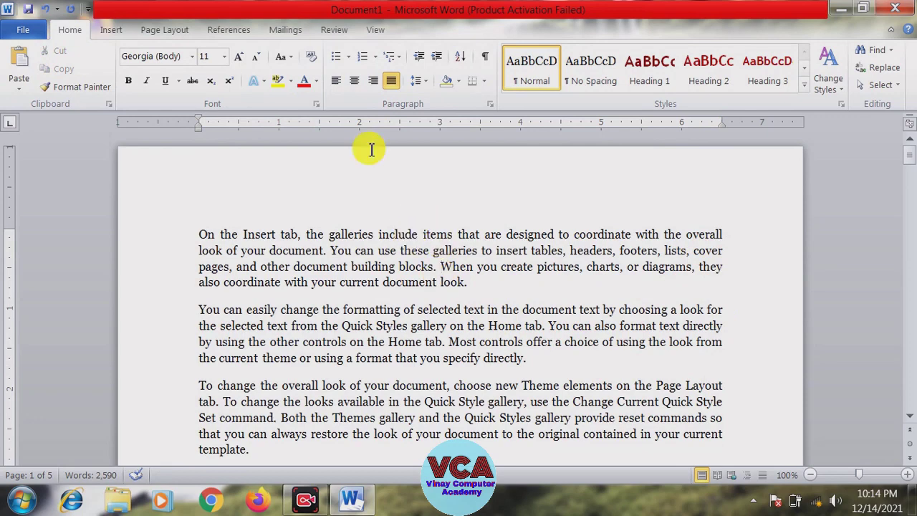
Step: Review the preset page margin options, leaving the current margins unchanged
{"action": "left_click", "coordinate": [154, 34]}
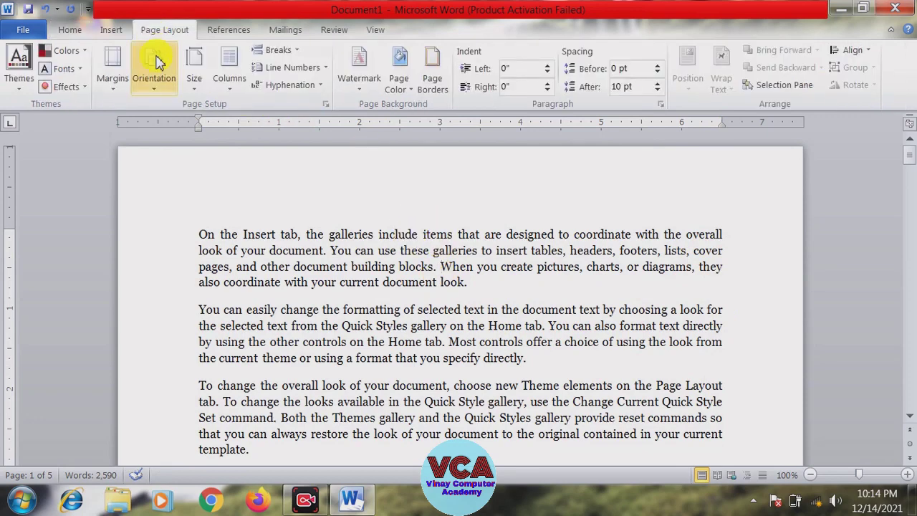
{"action": "left_click", "coordinate": [112, 95]}
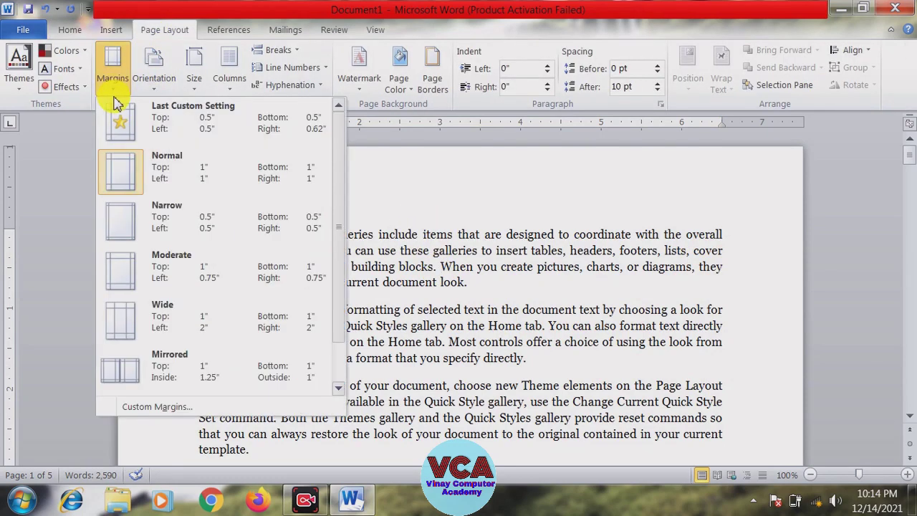
{"action": "left_click", "coordinate": [493, 266]}
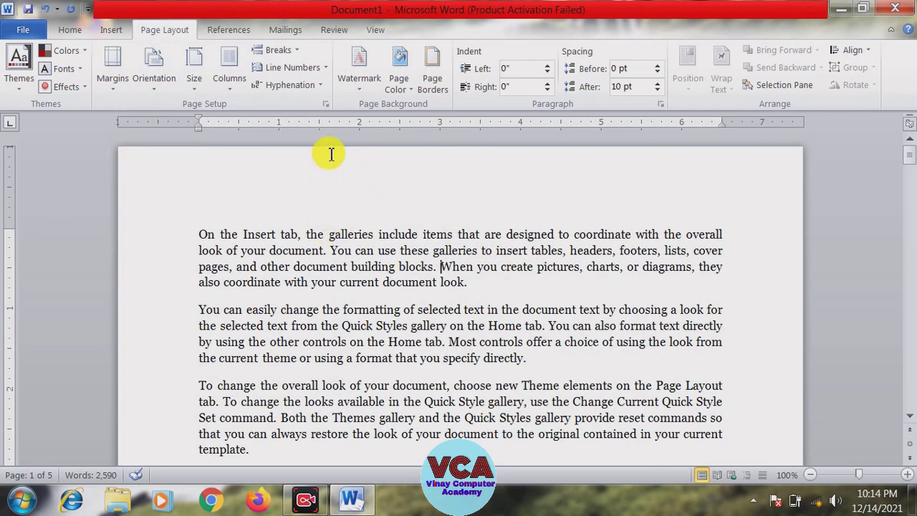
Step: Examine the first page's bottom, top, left and right margin boundaries against the rulers
{"action": "left_click", "coordinate": [202, 311]}
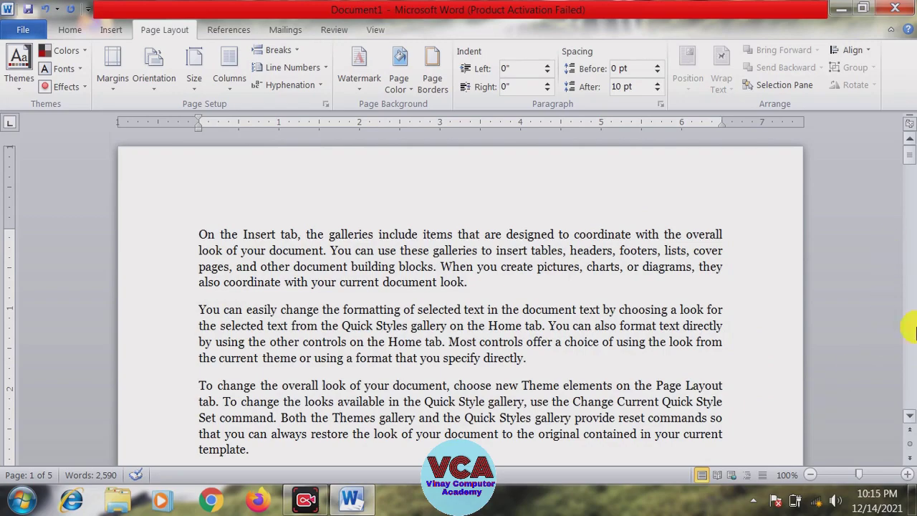
{"action": "scroll", "coordinate": [912, 417], "scroll_direction": "down", "scroll_amount": 5}
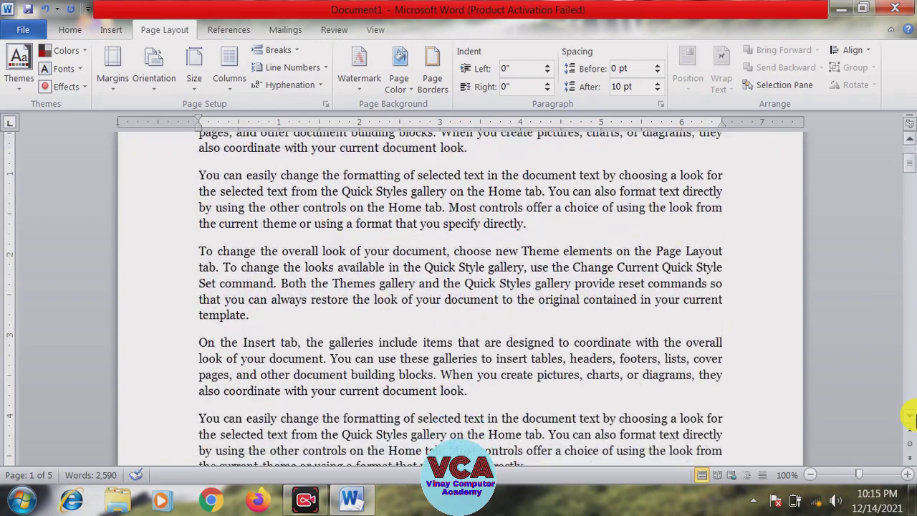
{"action": "scroll", "coordinate": [909, 415], "scroll_direction": "down", "scroll_amount": 8}
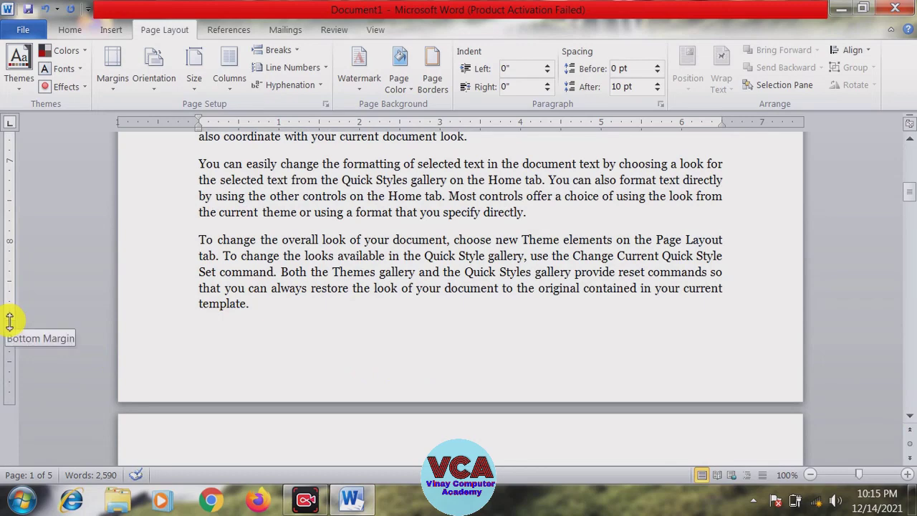
{"action": "left_click_drag", "start_coordinate": [9, 321], "coordinate": [9, 320]}
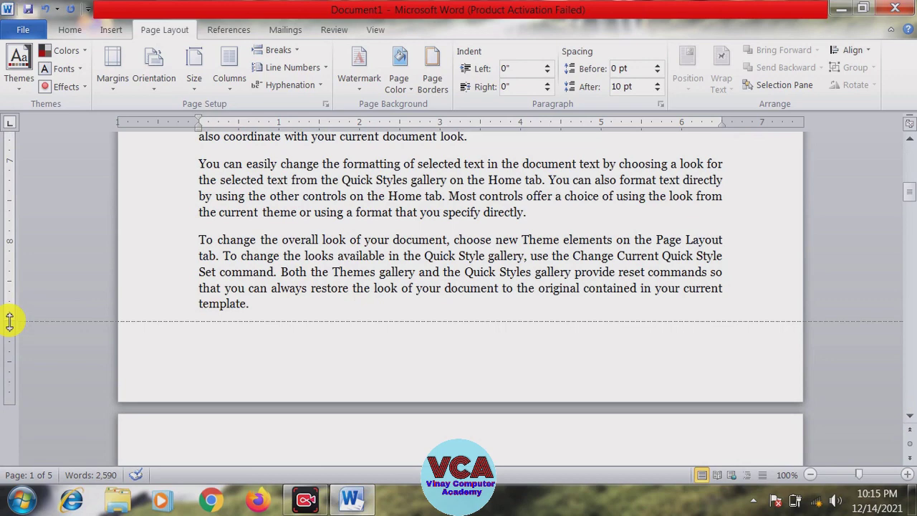
{"action": "left_click_drag", "start_coordinate": [9, 321], "coordinate": [9, 321]}
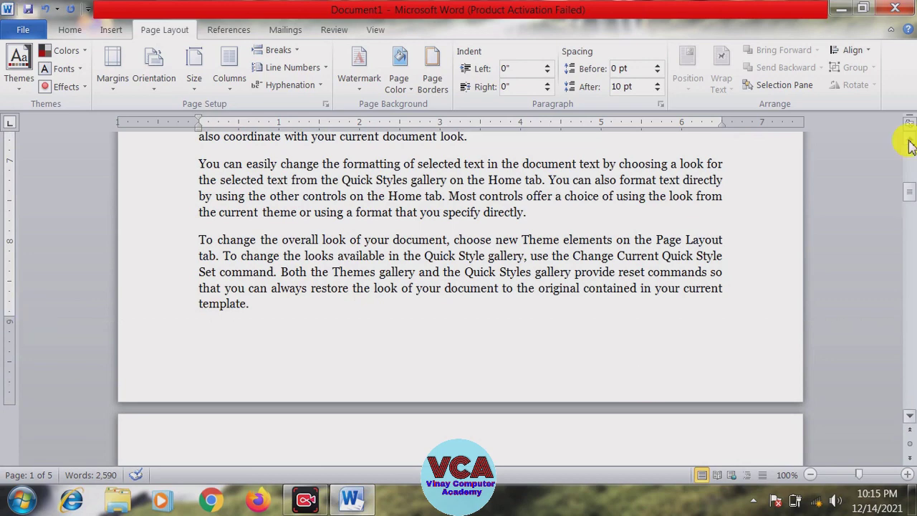
{"action": "left_click_drag", "start_coordinate": [908, 192], "coordinate": [836, 135]}
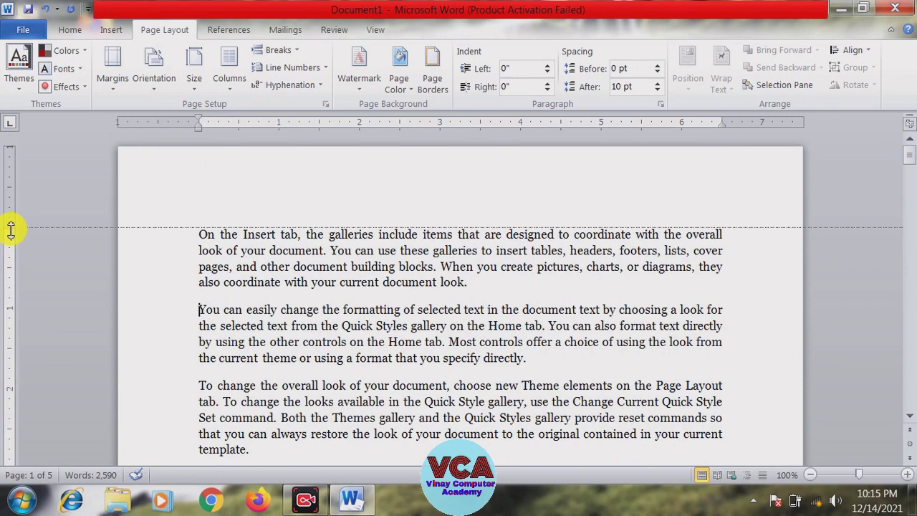
{"action": "left_click_drag", "start_coordinate": [11, 230], "coordinate": [8, 230]}
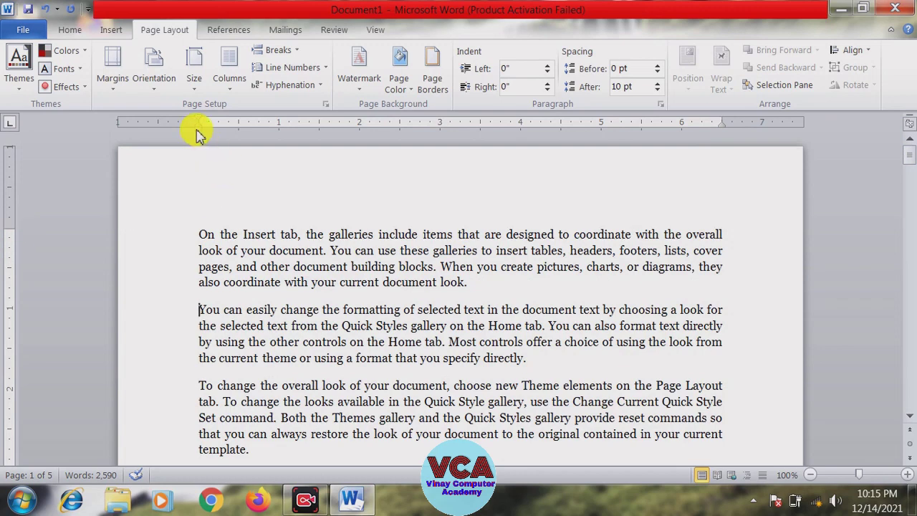
{"action": "left_click_drag", "start_coordinate": [199, 135], "coordinate": [197, 131]}
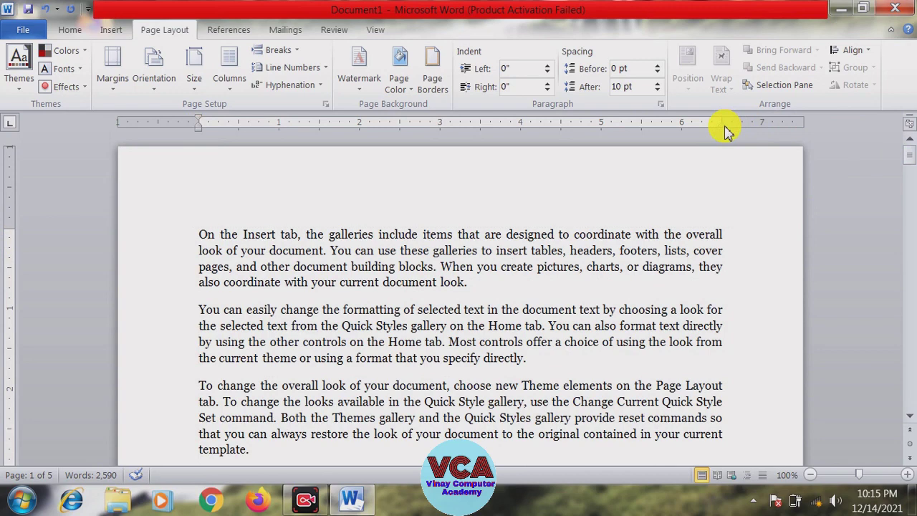
{"action": "left_click_drag", "start_coordinate": [723, 131], "coordinate": [723, 131]}
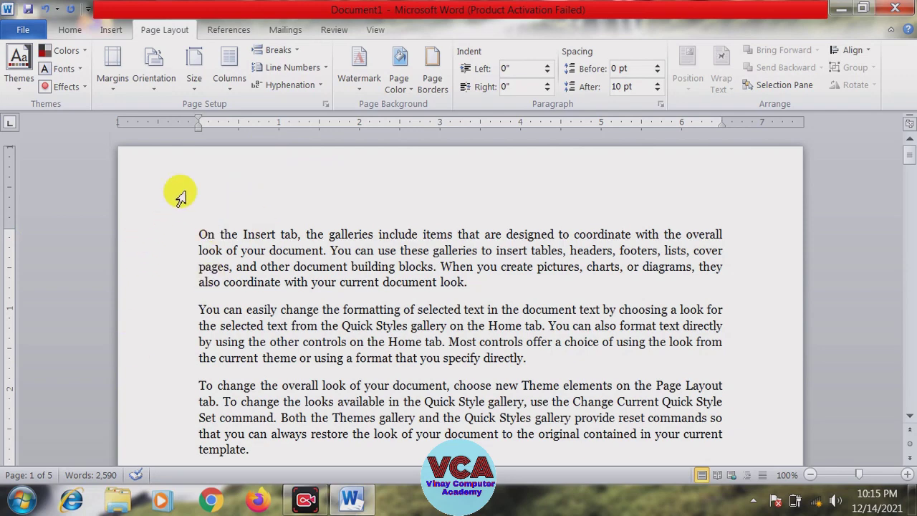
Step: Try the Moderate margin preset on the document, switch back to Normal, and check the first page's bottom margin
{"action": "left_click", "coordinate": [113, 91]}
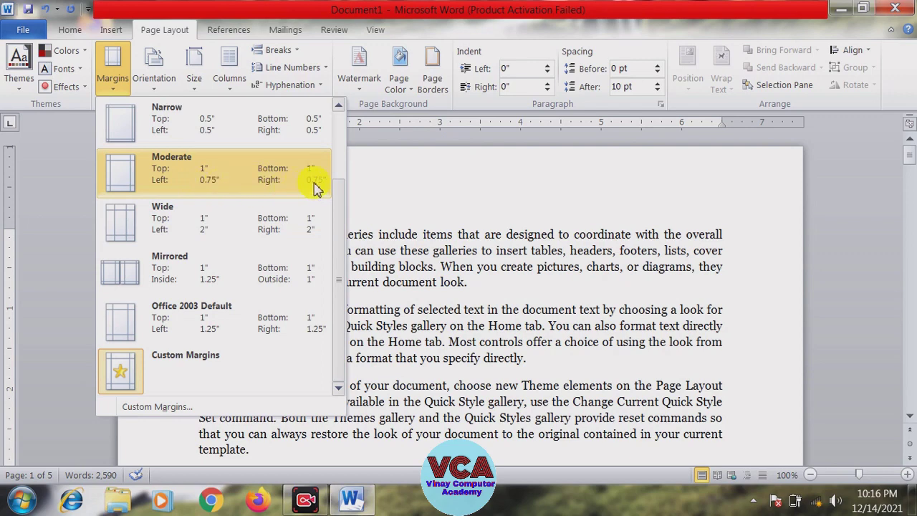
{"action": "left_click", "coordinate": [200, 178]}
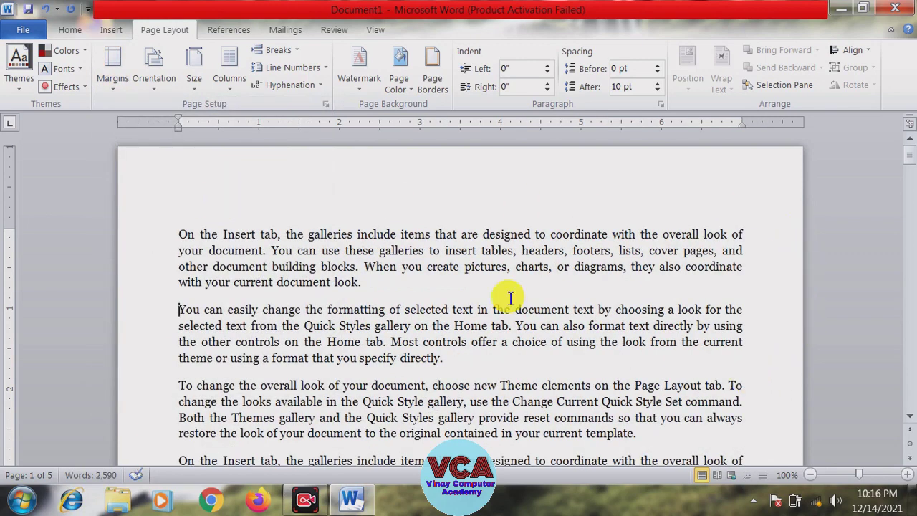
{"action": "left_click", "coordinate": [117, 95]}
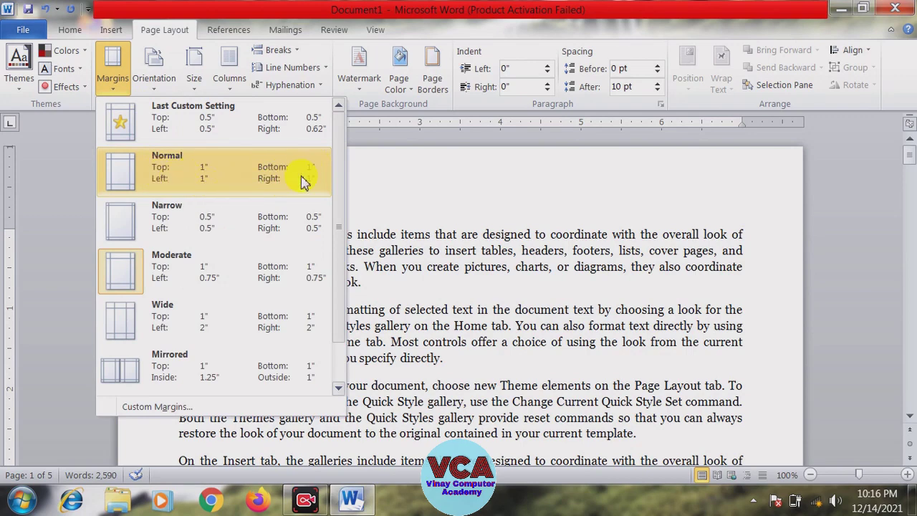
{"action": "left_click", "coordinate": [158, 172]}
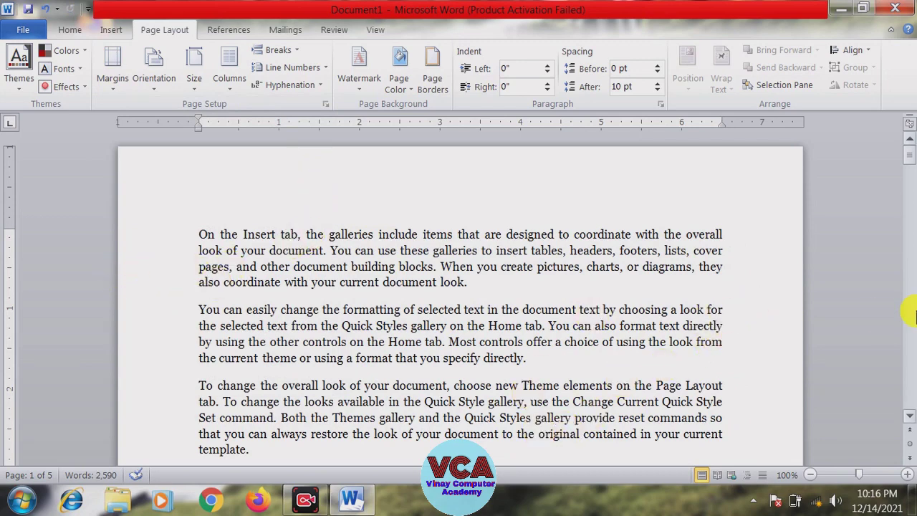
{"action": "left_click_drag", "start_coordinate": [909, 154], "coordinate": [913, 203]}
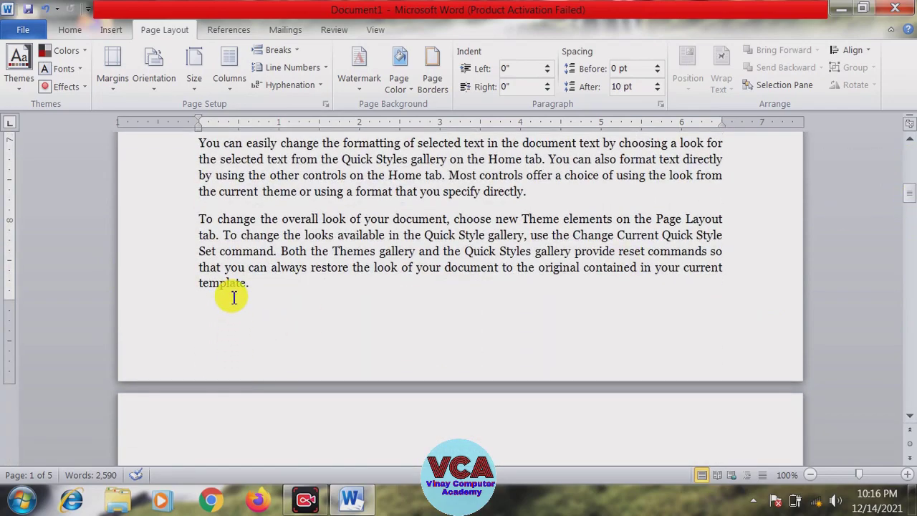
{"action": "left_click_drag", "start_coordinate": [909, 195], "coordinate": [886, 158]}
Step: Apply the Narrow margin preset, with 0.5" on all sides, to the document
{"action": "left_click", "coordinate": [113, 75]}
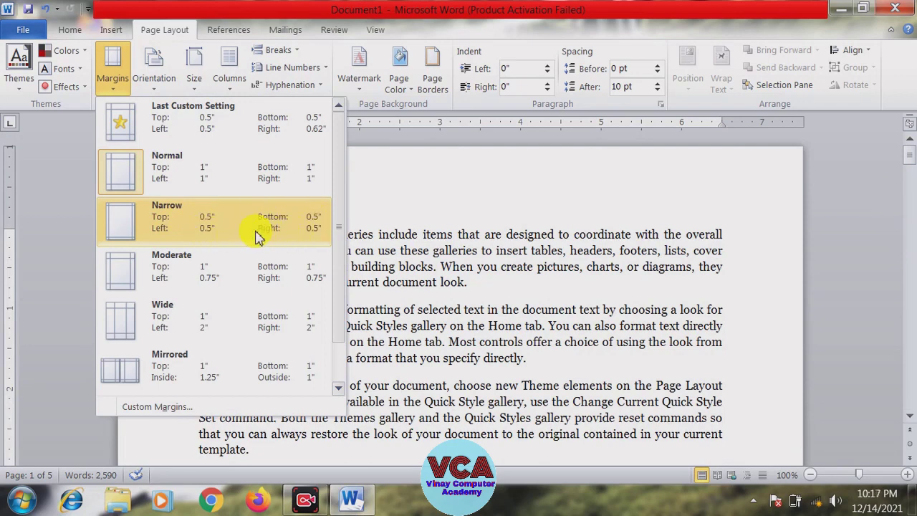
{"action": "left_click", "coordinate": [218, 228]}
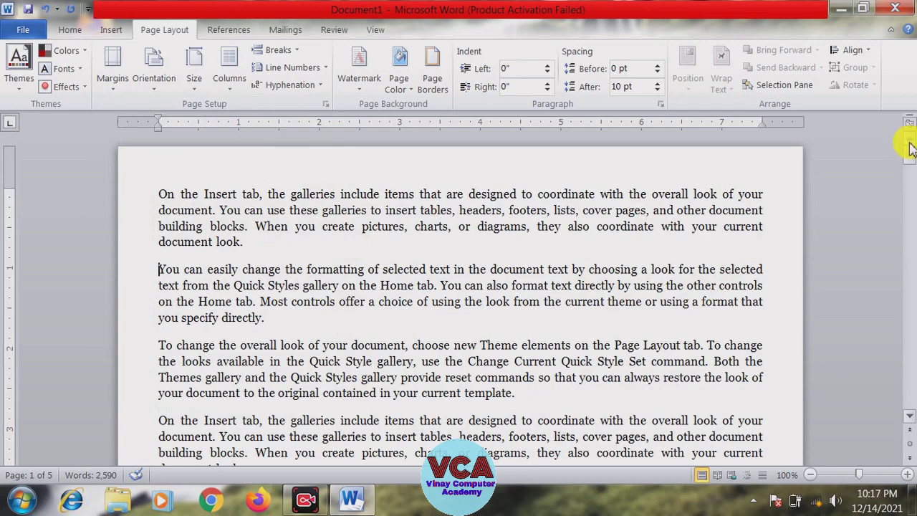
{"action": "left_click_drag", "start_coordinate": [909, 159], "coordinate": [906, 139]}
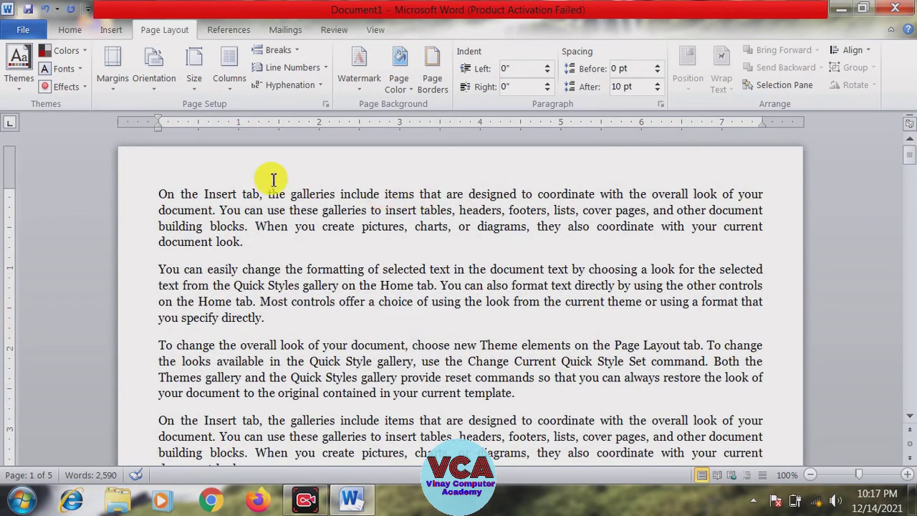
Step: Apply the Wide margin preset, with 1" top and bottom and 2" left and right, and check the page break
{"action": "left_click", "coordinate": [113, 79]}
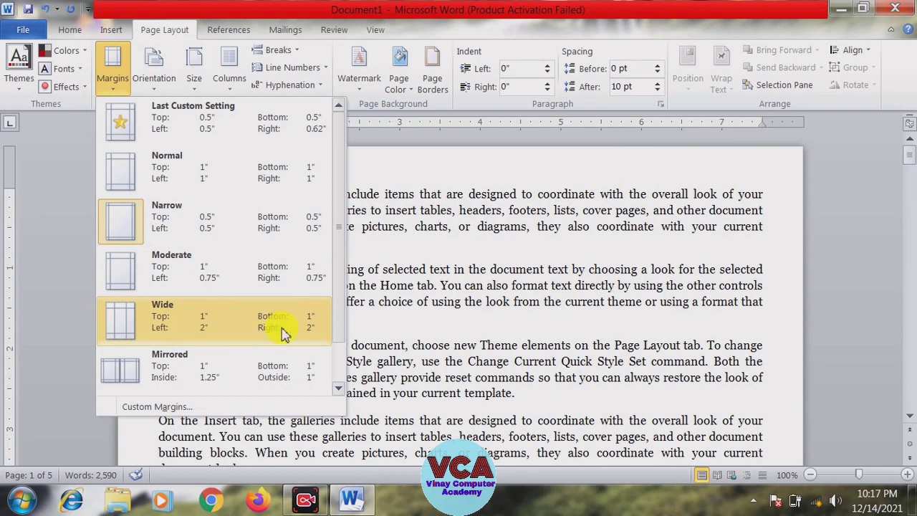
{"action": "left_click", "coordinate": [219, 331]}
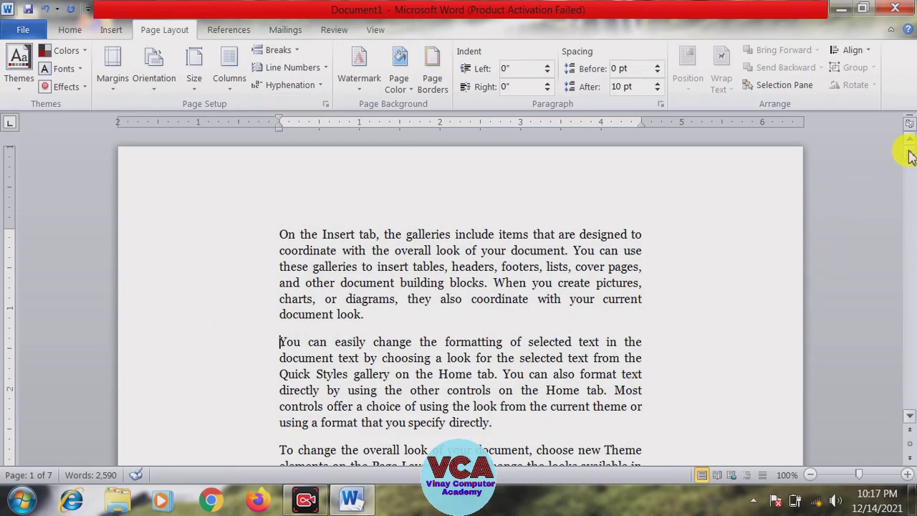
{"action": "left_click_drag", "start_coordinate": [907, 149], "coordinate": [905, 185]}
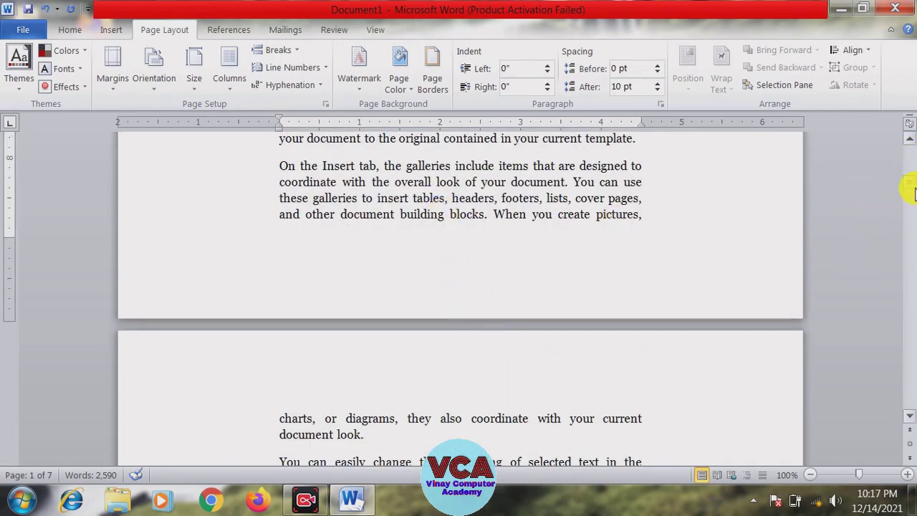
{"action": "left_click_drag", "start_coordinate": [910, 188], "coordinate": [910, 163]}
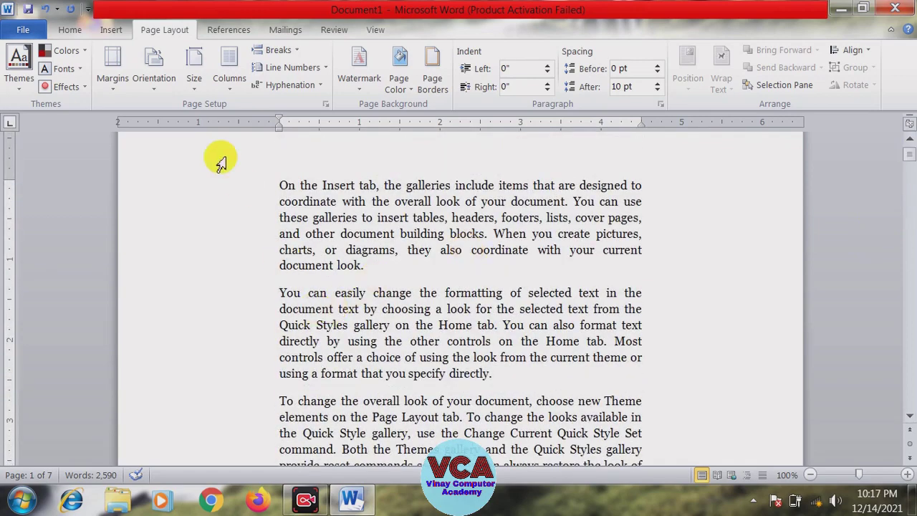
Step: Review the Mirrored margin preset without applying it, and select the first paragraph's opening text through "You can"
{"action": "left_click", "coordinate": [115, 91]}
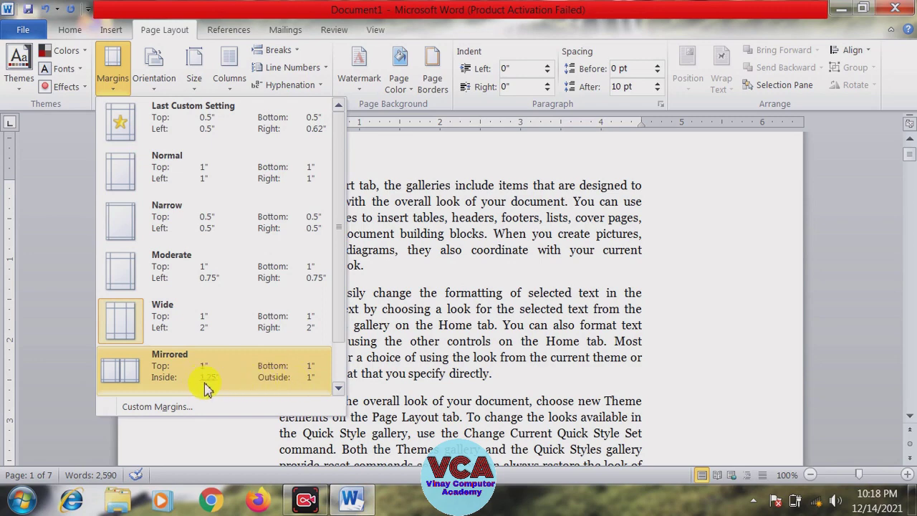
{"action": "left_click", "coordinate": [434, 362]}
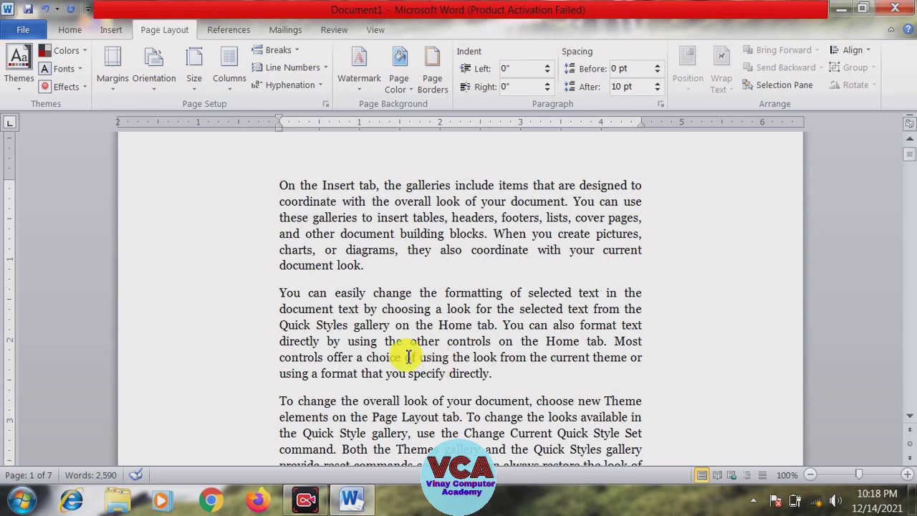
{"action": "left_click_drag", "start_coordinate": [279, 188], "coordinate": [622, 202]}
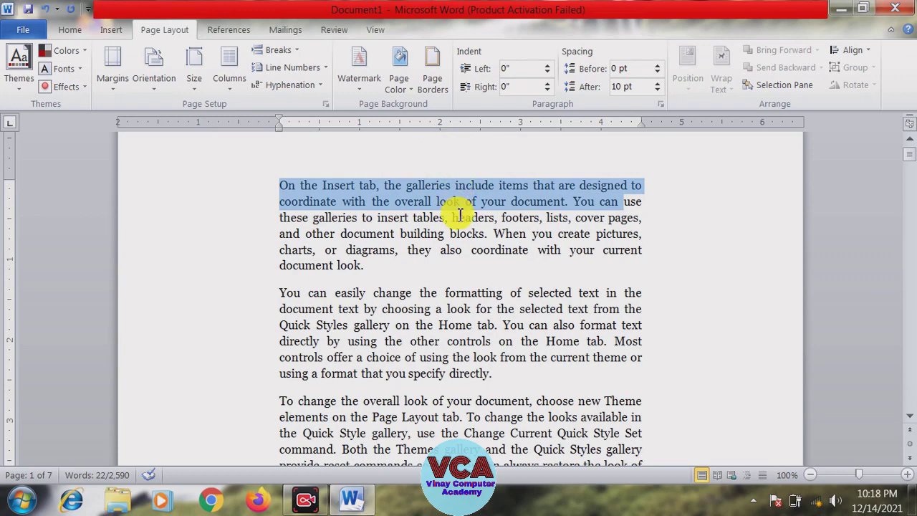
Step: Clear the text selection and apply the Narrow margin preset, with 0.5" on all sides, to the document
{"action": "left_click", "coordinate": [453, 216]}
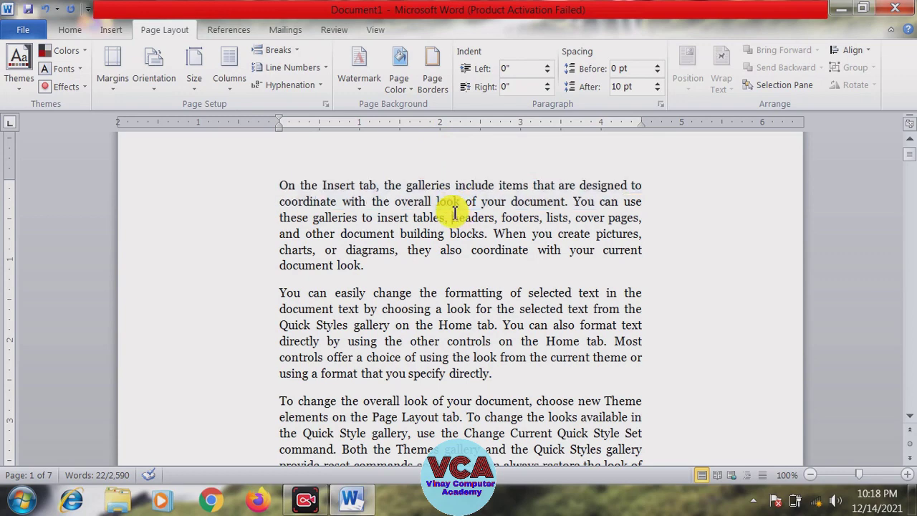
{"action": "left_click", "coordinate": [118, 87]}
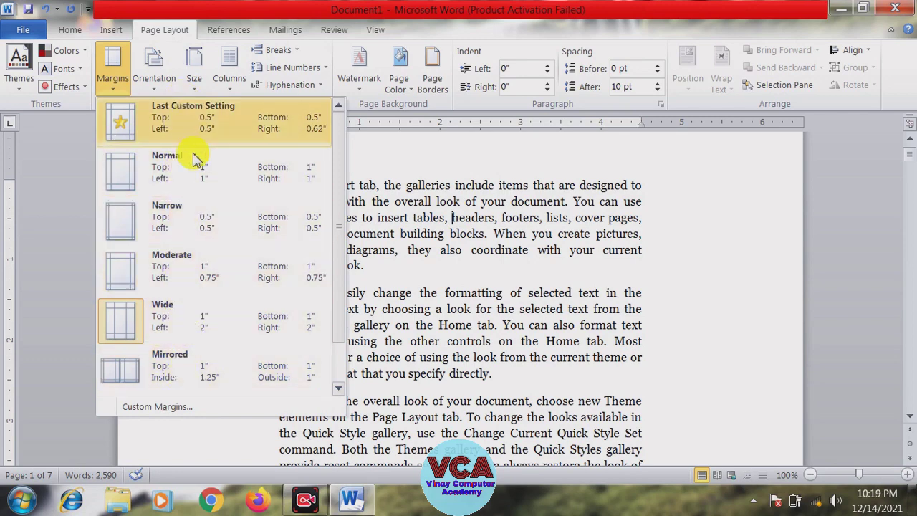
{"action": "left_click", "coordinate": [172, 226]}
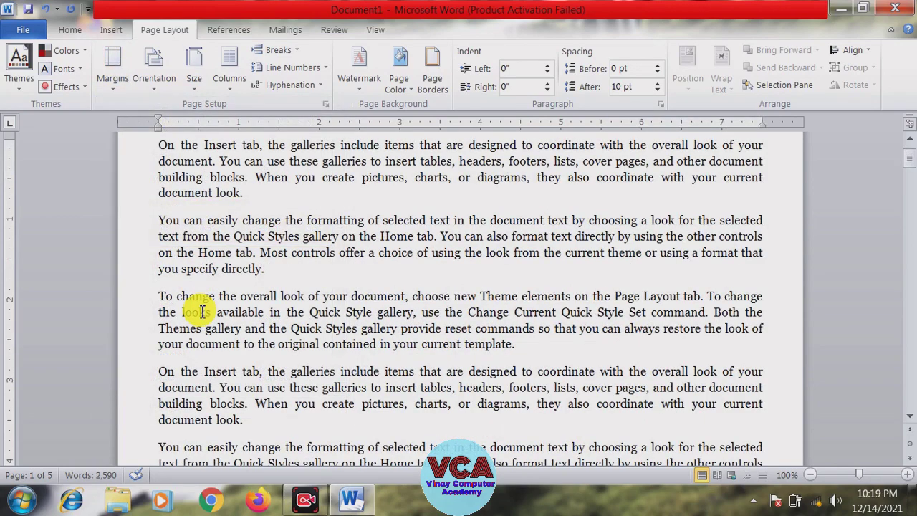
{"action": "left_click_drag", "start_coordinate": [907, 159], "coordinate": [907, 143]}
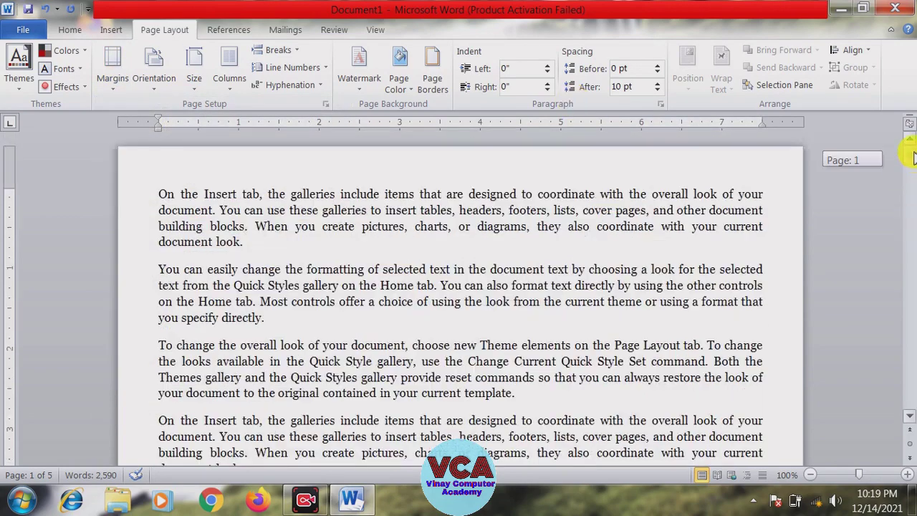
{"action": "left_click", "coordinate": [114, 84]}
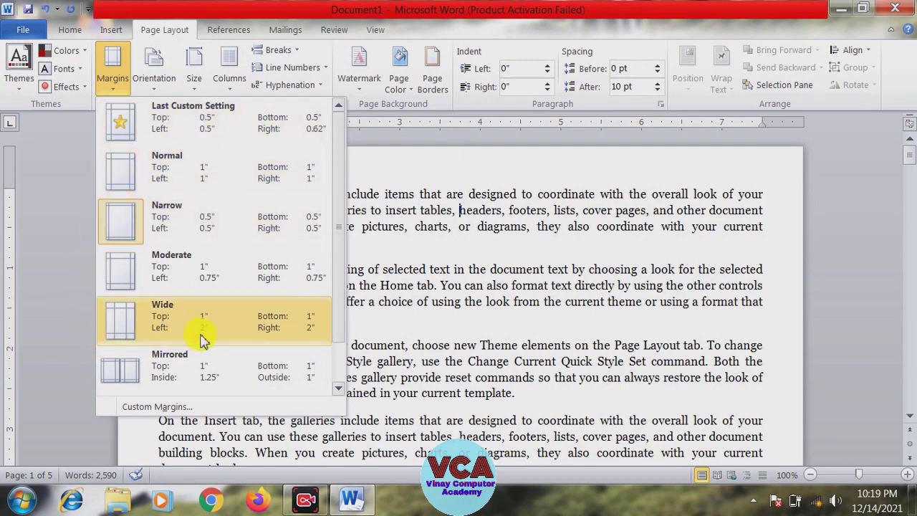
{"action": "left_click", "coordinate": [167, 407]}
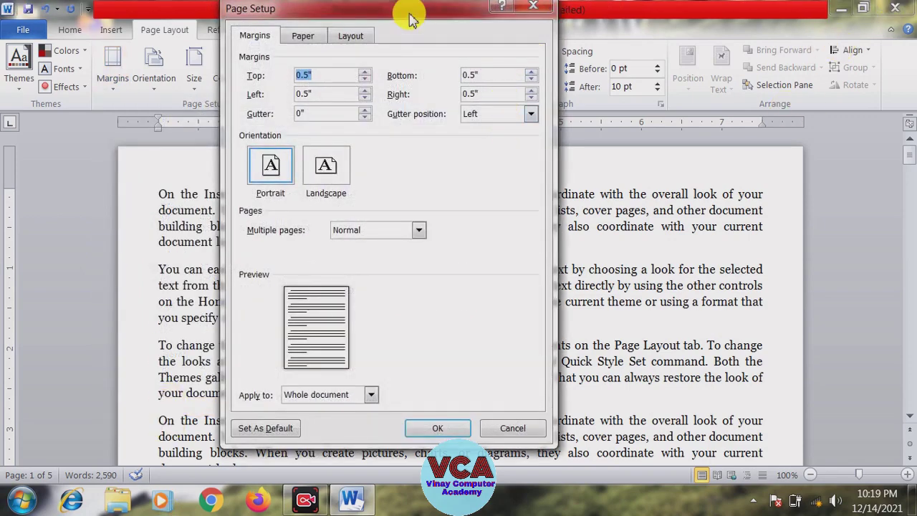
{"action": "left_click_drag", "start_coordinate": [418, 11], "coordinate": [639, 41]}
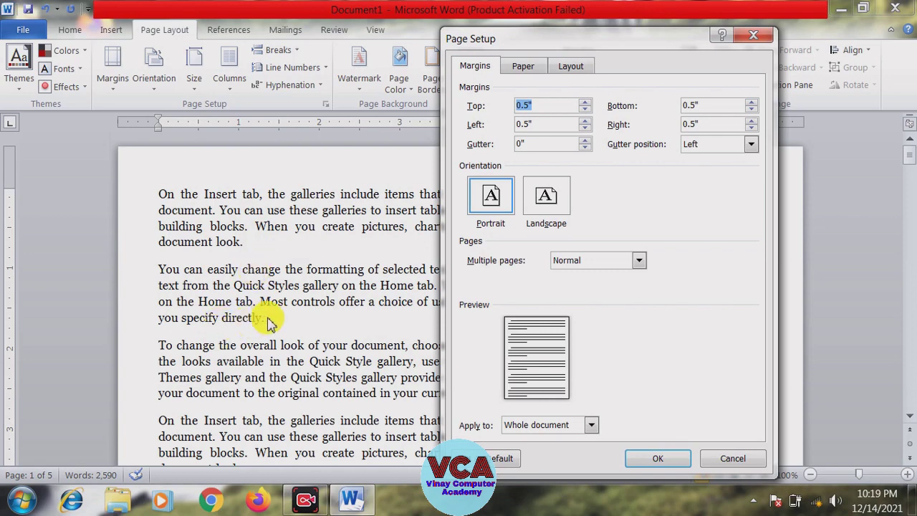
{"action": "left_click_drag", "start_coordinate": [653, 40], "coordinate": [656, 73]}
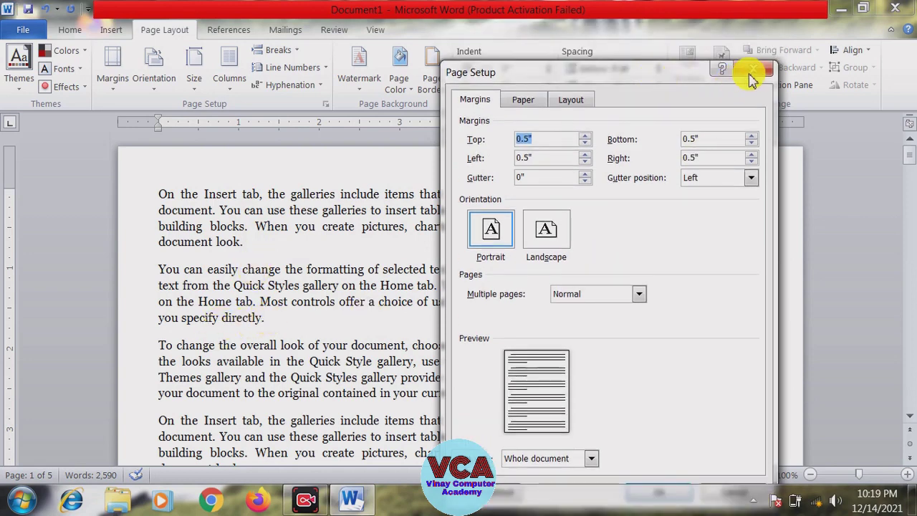
{"action": "left_click", "coordinate": [752, 72]}
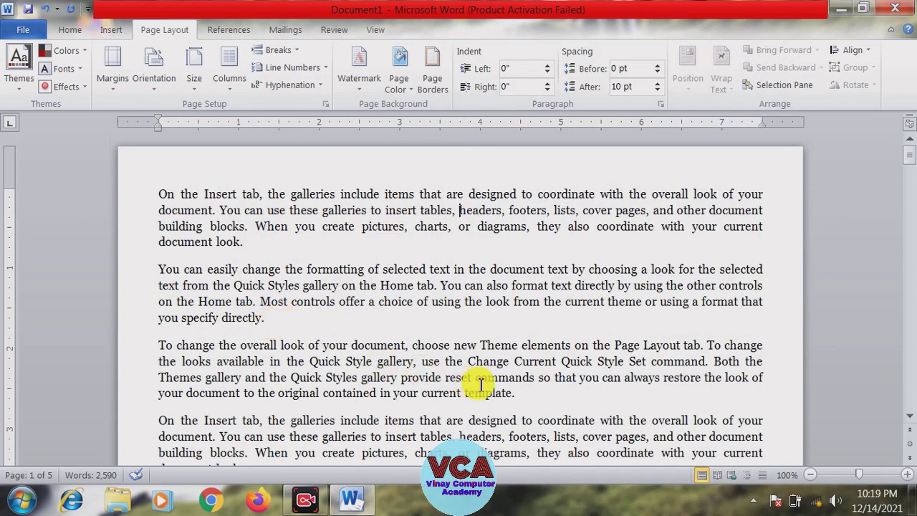
{"action": "left_click_drag", "start_coordinate": [265, 318], "coordinate": [174, 196]}
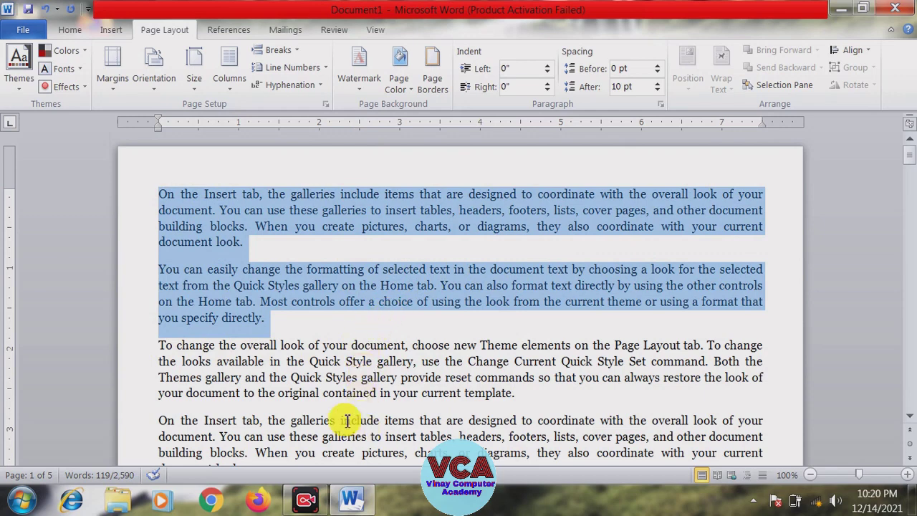
{"action": "left_click", "coordinate": [208, 373]}
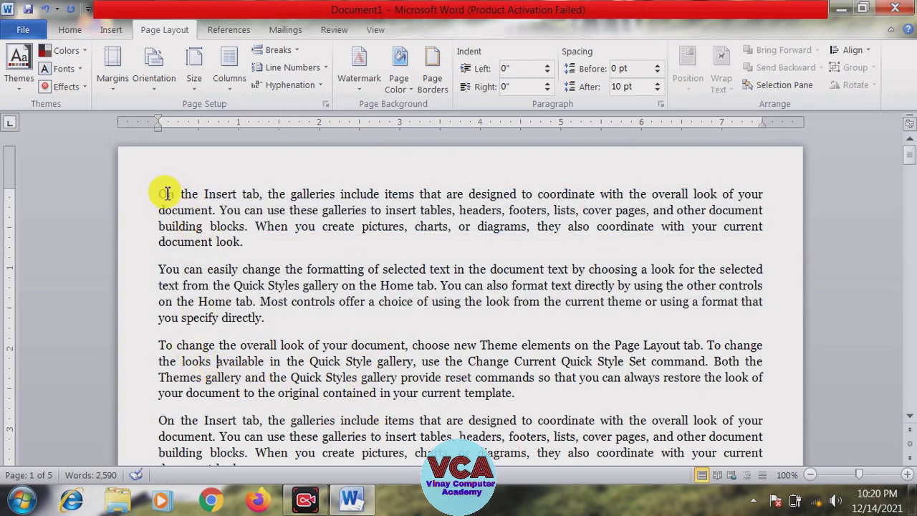
{"action": "left_click_drag", "start_coordinate": [159, 194], "coordinate": [167, 194]}
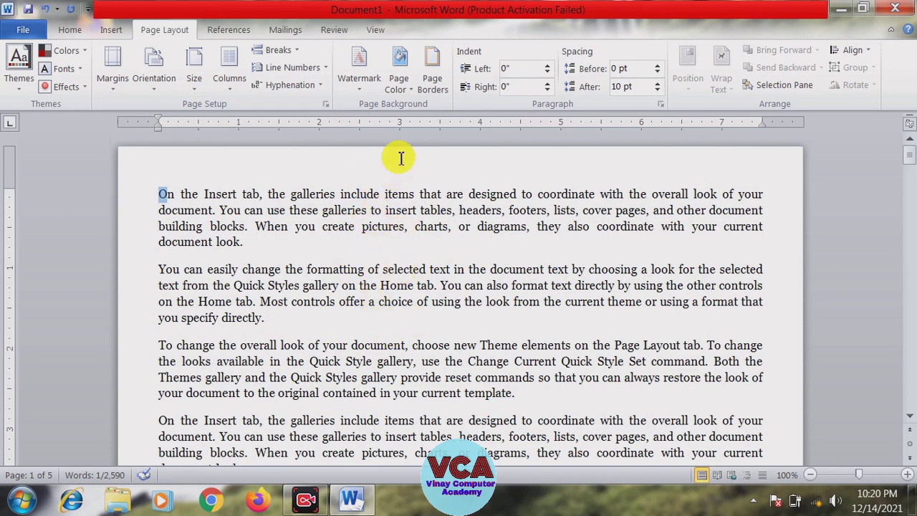
{"action": "left_click_drag", "start_coordinate": [318, 317], "coordinate": [369, 169]}
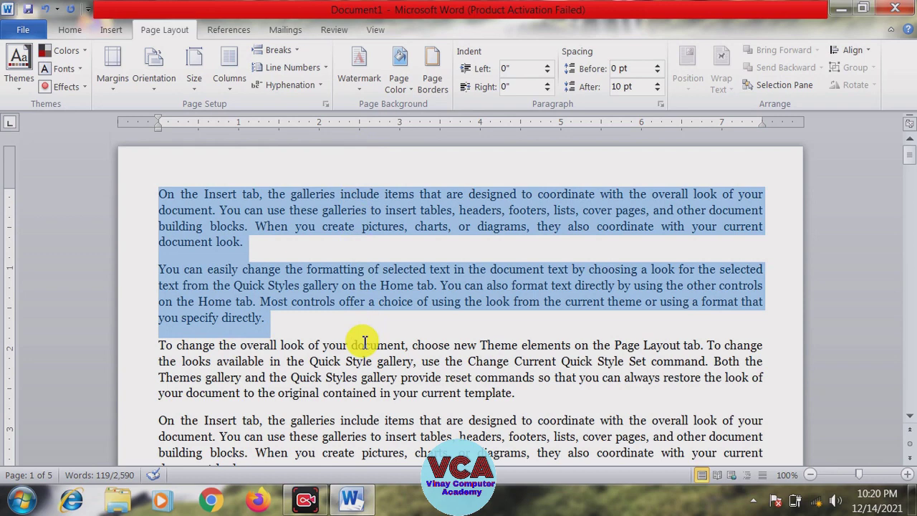
{"action": "left_click", "coordinate": [362, 301]}
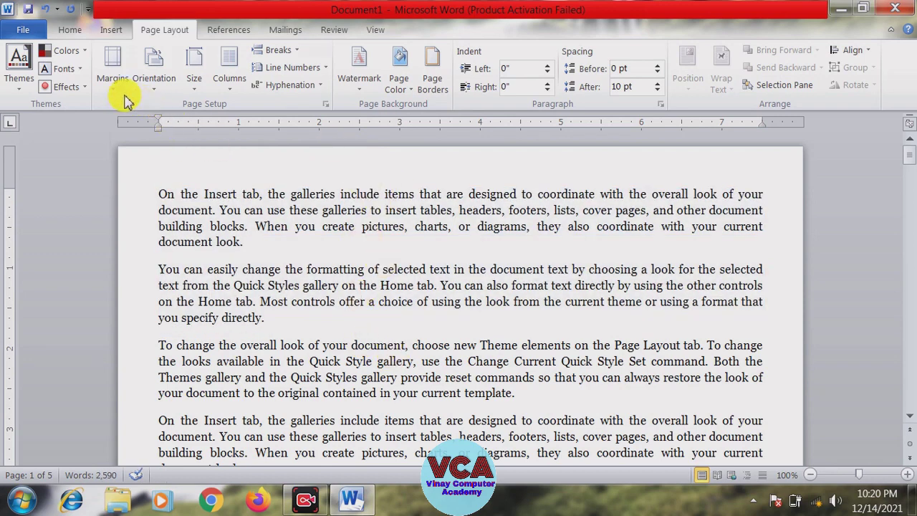
Step: Open the custom margin settings and set the top margin to 4" for the whole document
{"action": "left_click", "coordinate": [113, 72]}
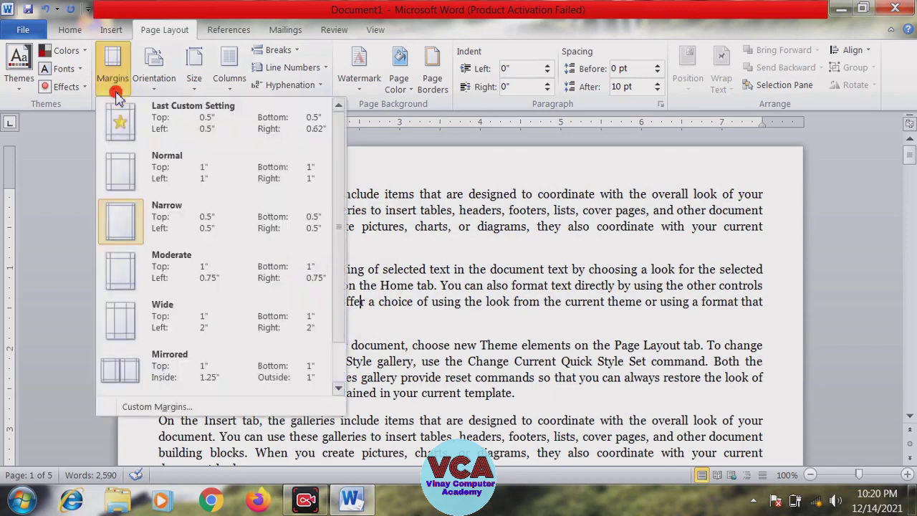
{"action": "left_click", "coordinate": [171, 407]}
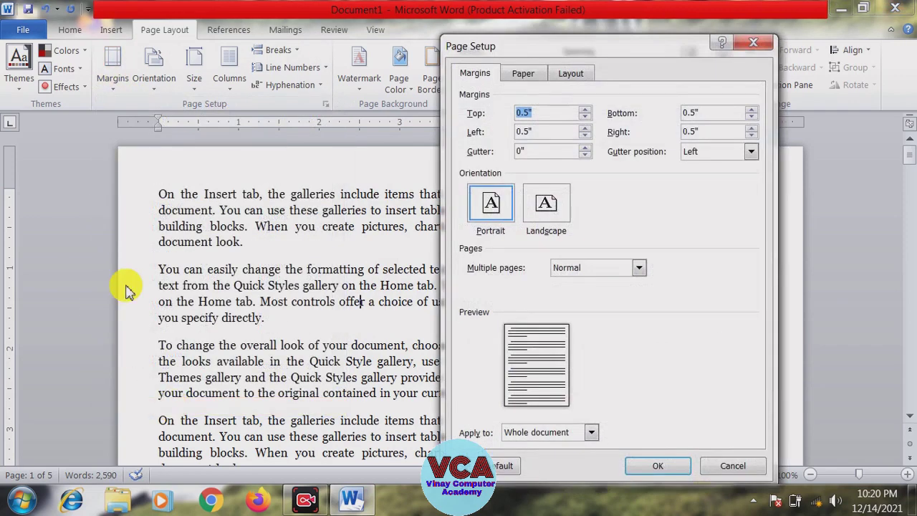
{"action": "left_click_drag", "start_coordinate": [593, 50], "coordinate": [526, 34]}
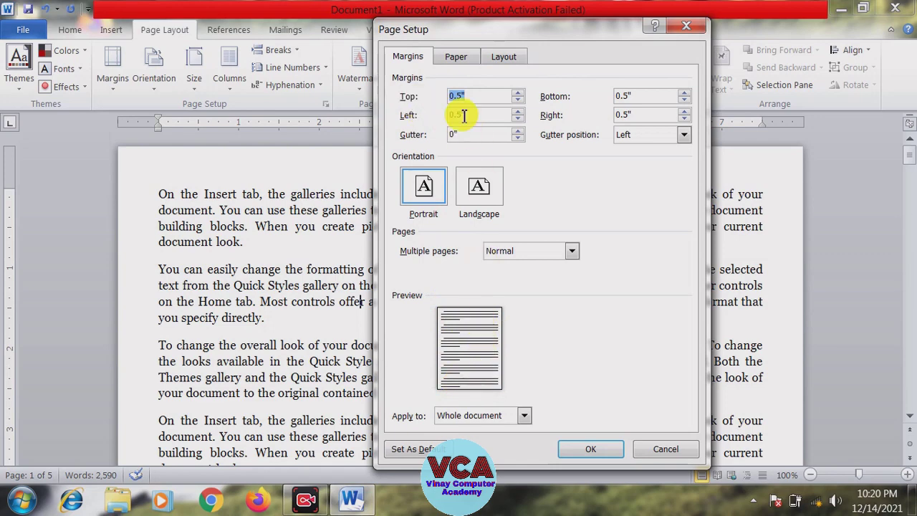
{"action": "left_click", "coordinate": [518, 92]}
{"action": "left_click", "coordinate": [518, 93]}
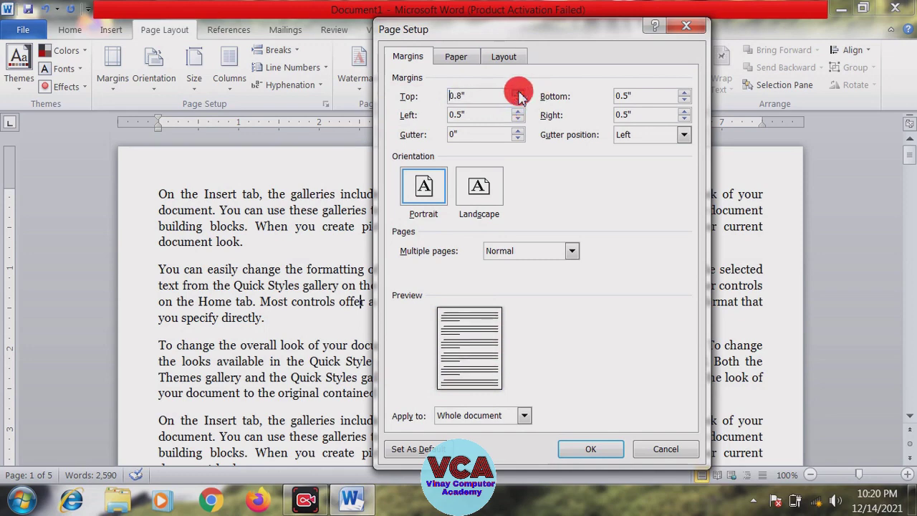
{"action": "left_click", "coordinate": [518, 93]}
{"action": "left_click", "coordinate": [517, 93]}
{"action": "left_click", "coordinate": [518, 92]}
{"action": "left_click", "coordinate": [518, 93]}
{"action": "left_click", "coordinate": [518, 92]}
{"action": "left_click", "coordinate": [518, 93]}
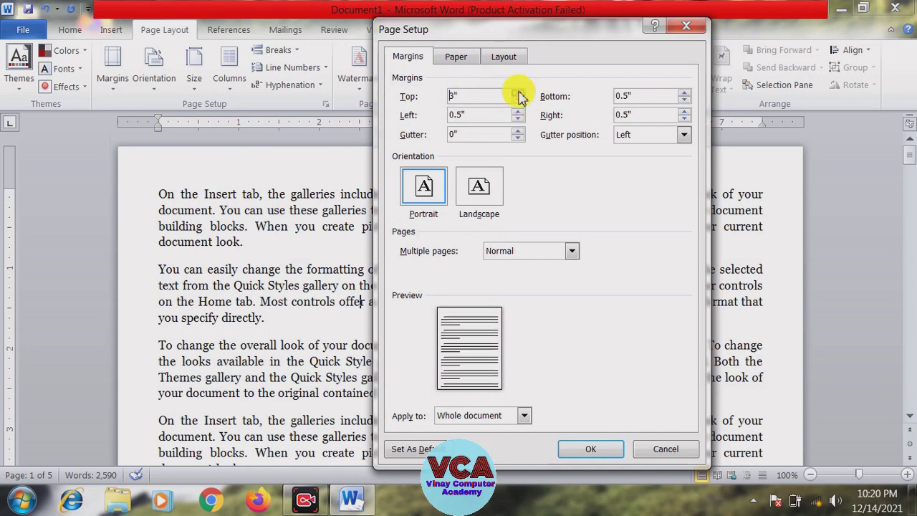
{"action": "left_click", "coordinate": [518, 94]}
{"action": "left_click", "coordinate": [518, 94]}
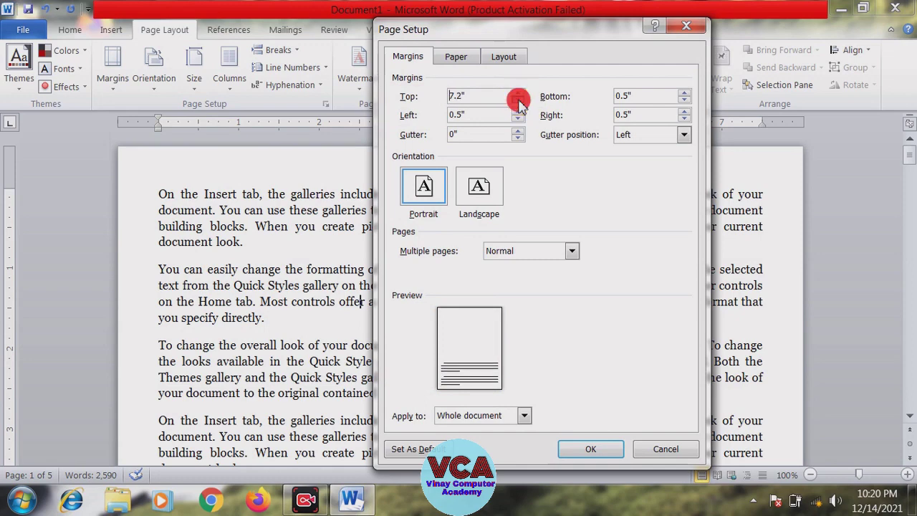
{"action": "left_click", "coordinate": [518, 94]}
{"action": "left_click", "coordinate": [518, 101]}
{"action": "left_click", "coordinate": [518, 100]}
{"action": "left_click", "coordinate": [518, 100]}
{"action": "left_click", "coordinate": [518, 101]}
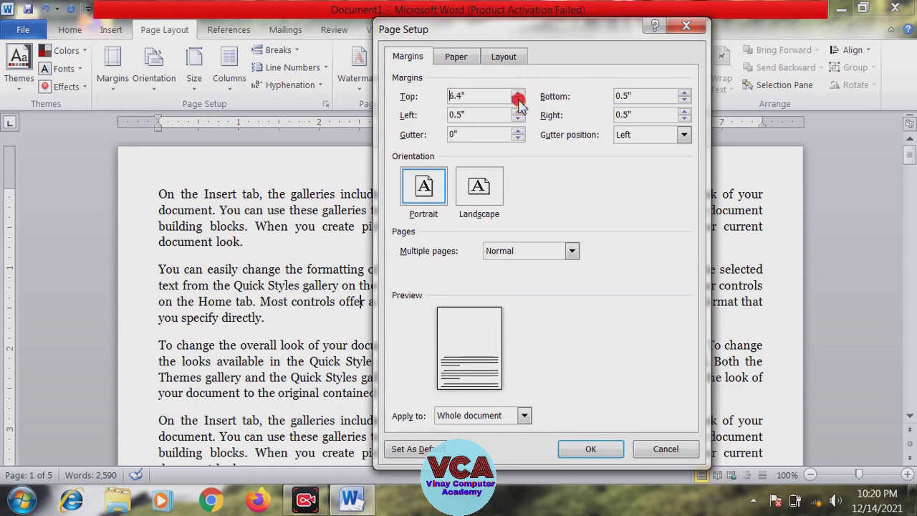
{"action": "left_click", "coordinate": [518, 101]}
{"action": "left_click", "coordinate": [517, 100]}
{"action": "left_click", "coordinate": [518, 100]}
{"action": "left_click", "coordinate": [518, 100]}
{"action": "left_click", "coordinate": [518, 100]}
{"action": "left_click", "coordinate": [518, 100]}
{"action": "left_click", "coordinate": [518, 100]}
{"action": "left_click", "coordinate": [518, 100]}
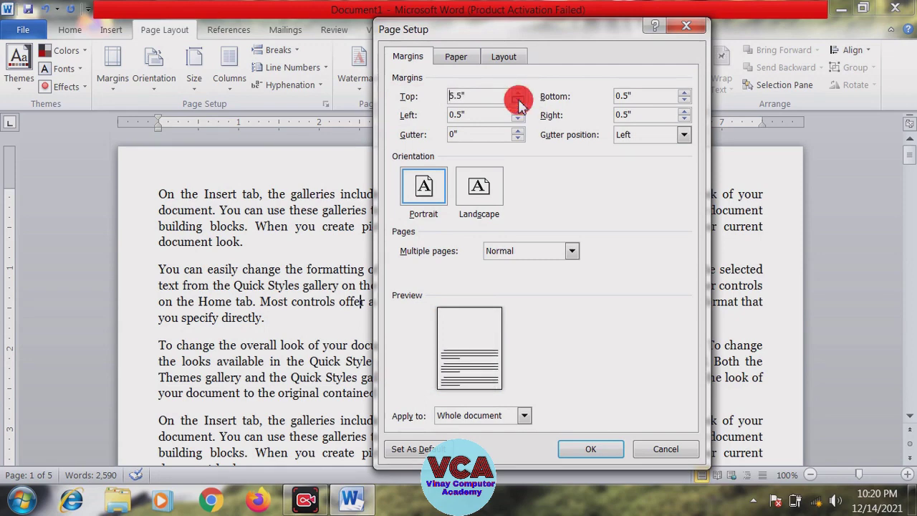
{"action": "left_click", "coordinate": [518, 100]}
{"action": "left_click", "coordinate": [518, 100]}
{"action": "left_click", "coordinate": [518, 101]}
{"action": "left_click", "coordinate": [518, 100]}
{"action": "left_click", "coordinate": [518, 101]}
{"action": "left_click", "coordinate": [518, 100]}
{"action": "left_click", "coordinate": [518, 101]}
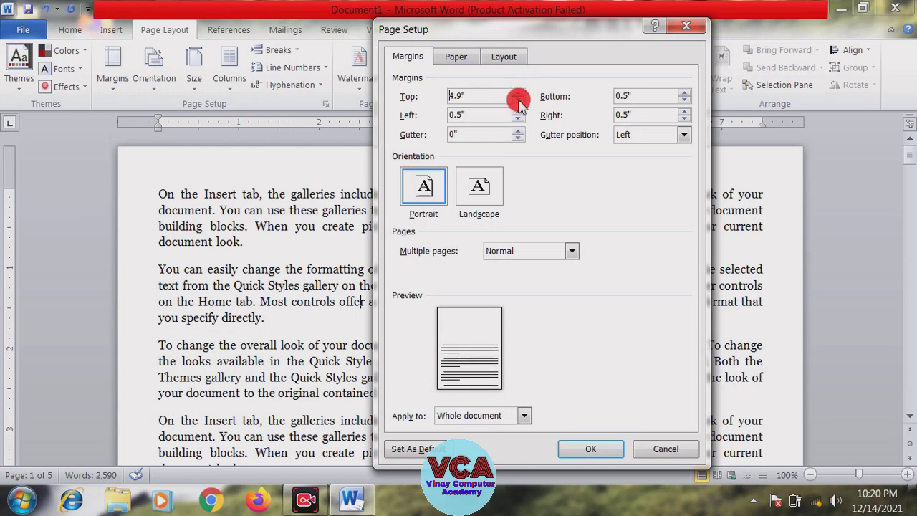
{"action": "left_click", "coordinate": [518, 91]}
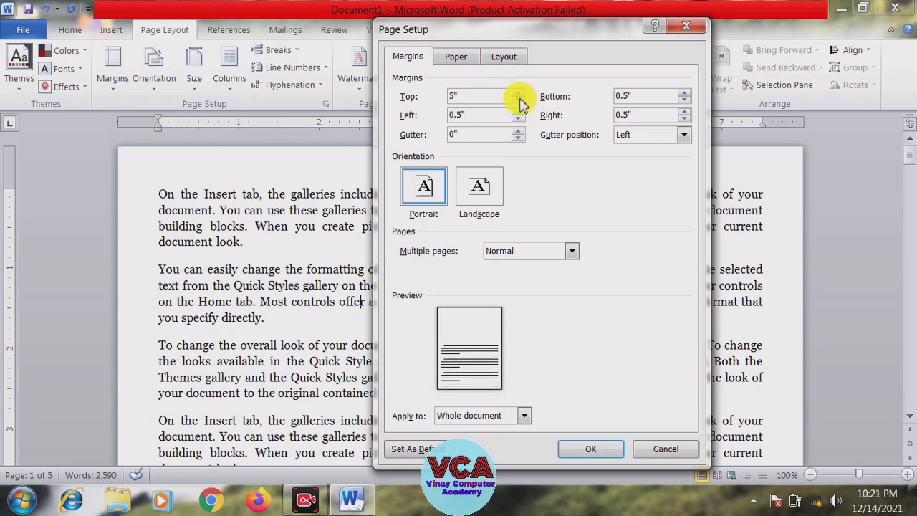
{"action": "left_click", "coordinate": [517, 100]}
{"action": "left_click", "coordinate": [518, 100]}
{"action": "left_click", "coordinate": [518, 100]}
{"action": "left_click", "coordinate": [518, 100]}
{"action": "left_click", "coordinate": [517, 100]}
{"action": "left_click", "coordinate": [518, 100]}
{"action": "left_click", "coordinate": [518, 100]}
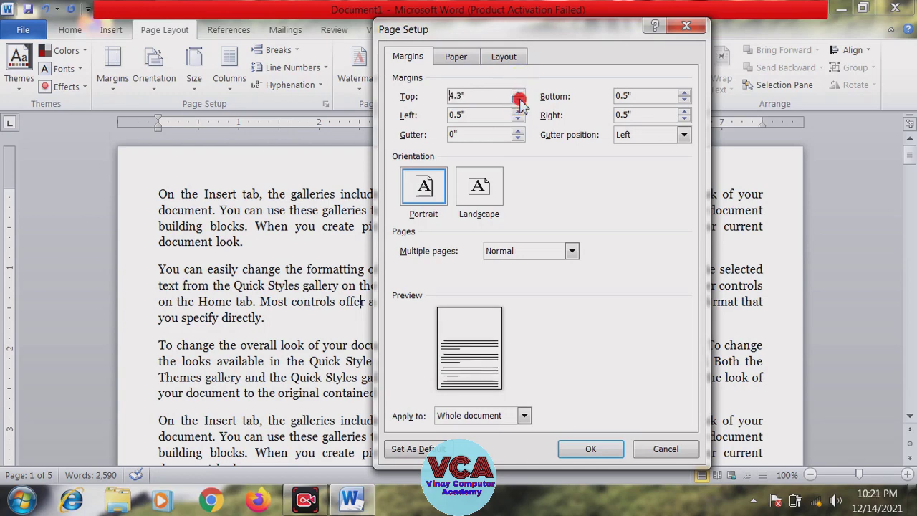
{"action": "left_click", "coordinate": [518, 100]}
{"action": "left_click", "coordinate": [518, 100]}
{"action": "left_click", "coordinate": [518, 100]}
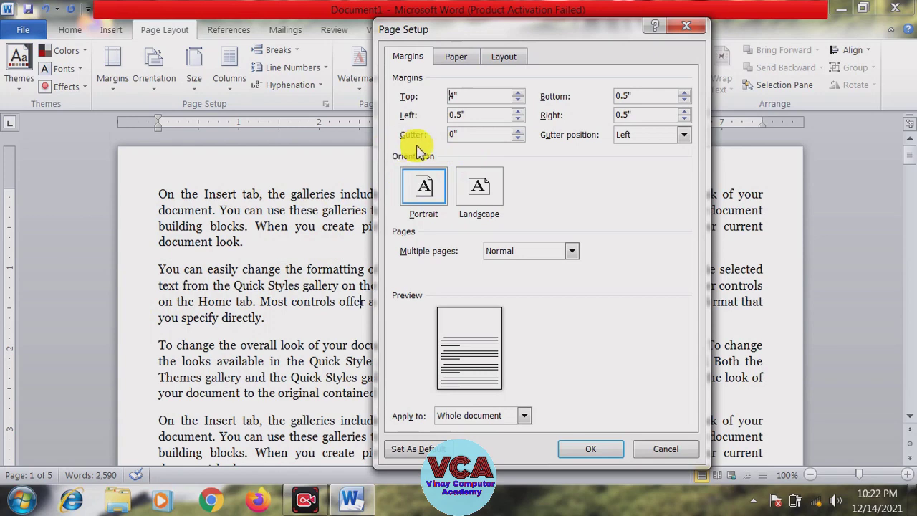
Step: Set the gutter width to 0.5" in the custom margin settings
{"action": "left_click", "coordinate": [518, 131]}
{"action": "left_click", "coordinate": [518, 131]}
{"action": "left_click", "coordinate": [518, 131]}
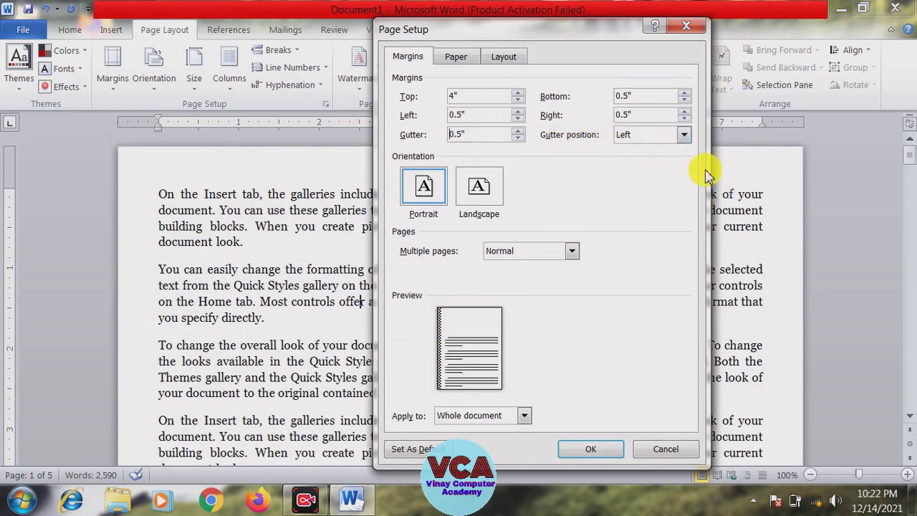
Step: Try the Top gutter position, compare it with Left in the preview, and leave the position at Left
{"action": "left_click", "coordinate": [684, 135]}
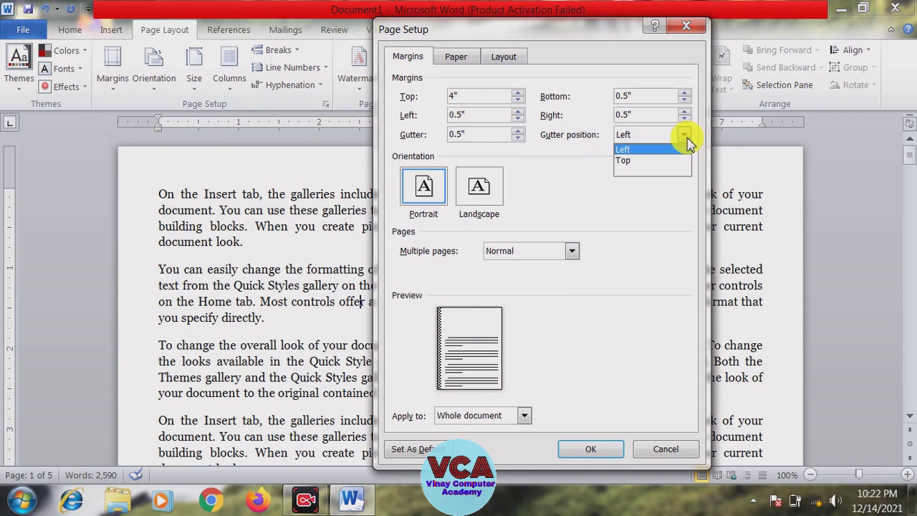
{"action": "left_click", "coordinate": [646, 167]}
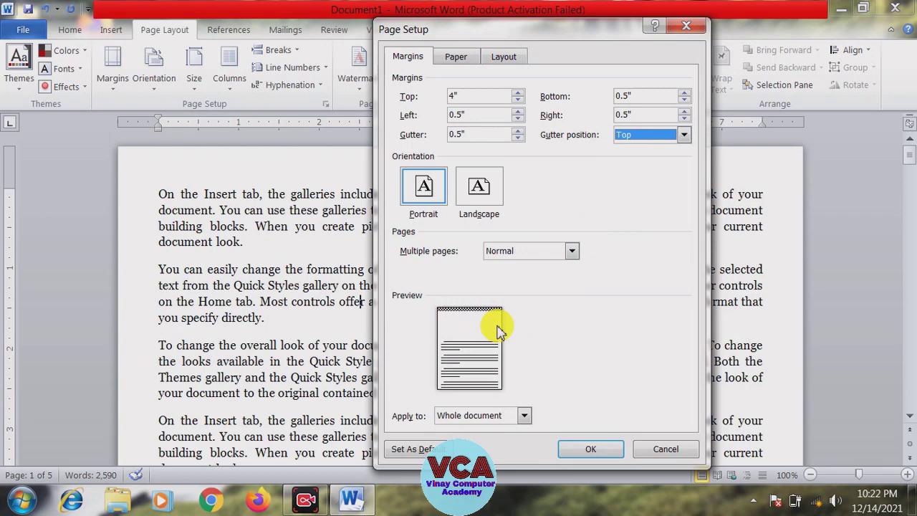
{"action": "left_click", "coordinate": [683, 135]}
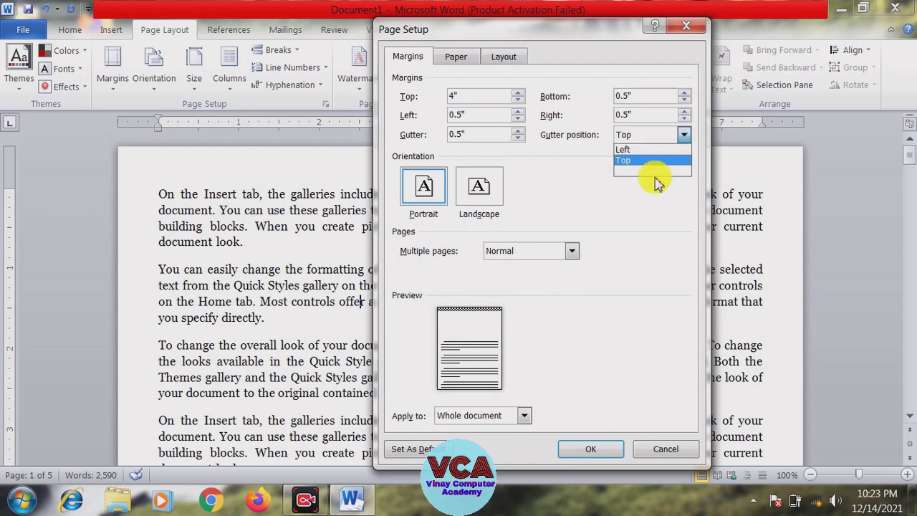
{"action": "left_click", "coordinate": [632, 150]}
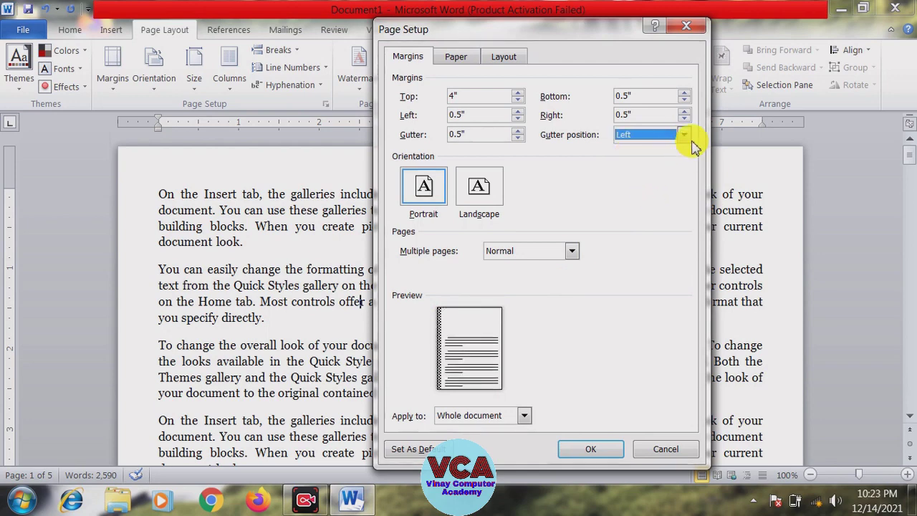
{"action": "left_click", "coordinate": [684, 135]}
{"action": "left_click", "coordinate": [644, 164]}
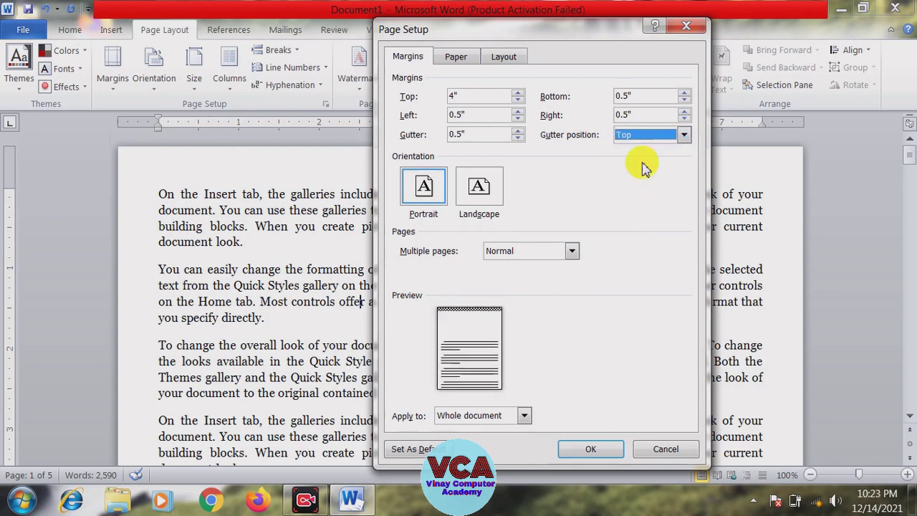
{"action": "left_click", "coordinate": [682, 135]}
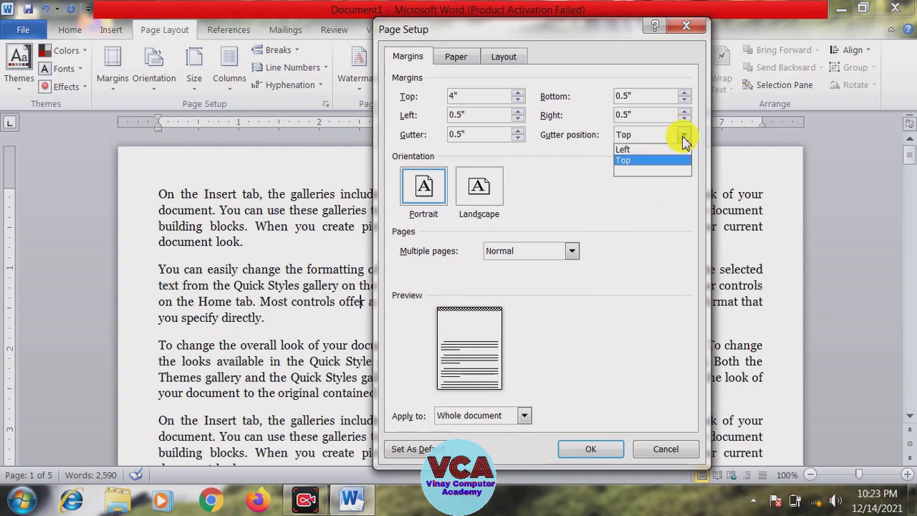
{"action": "left_click", "coordinate": [639, 151]}
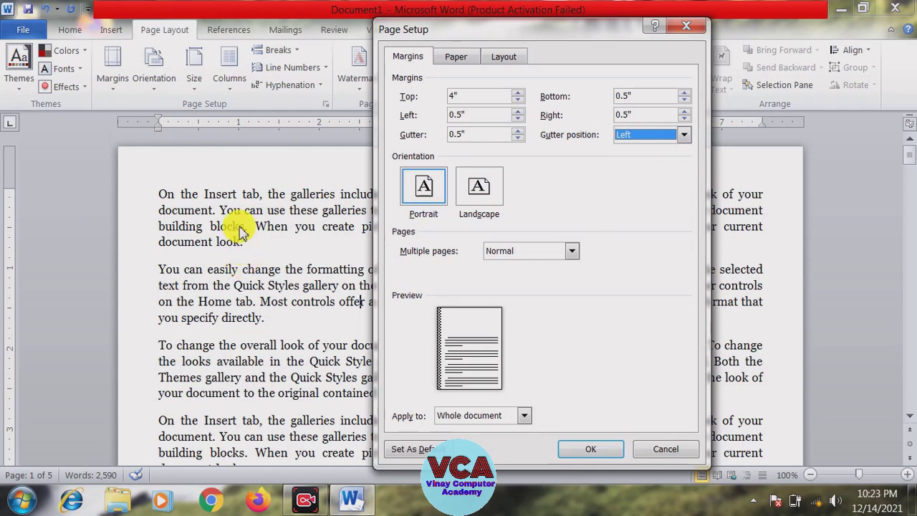
Step: Switch the page orientation to Landscape in the page setup
{"action": "left_click", "coordinate": [478, 202]}
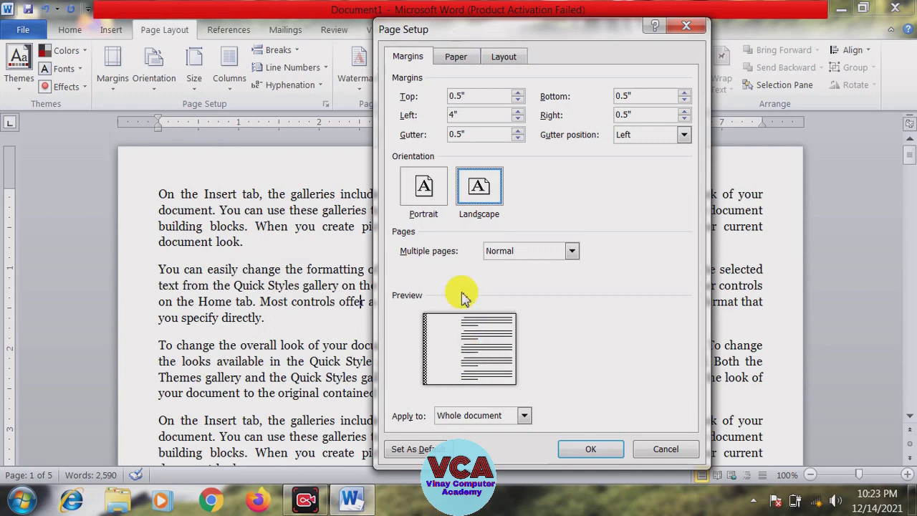
Step: Compare Portrait and Landscape orientation in the page setup preview and leave the orientation at Portrait
{"action": "left_click", "coordinate": [424, 200]}
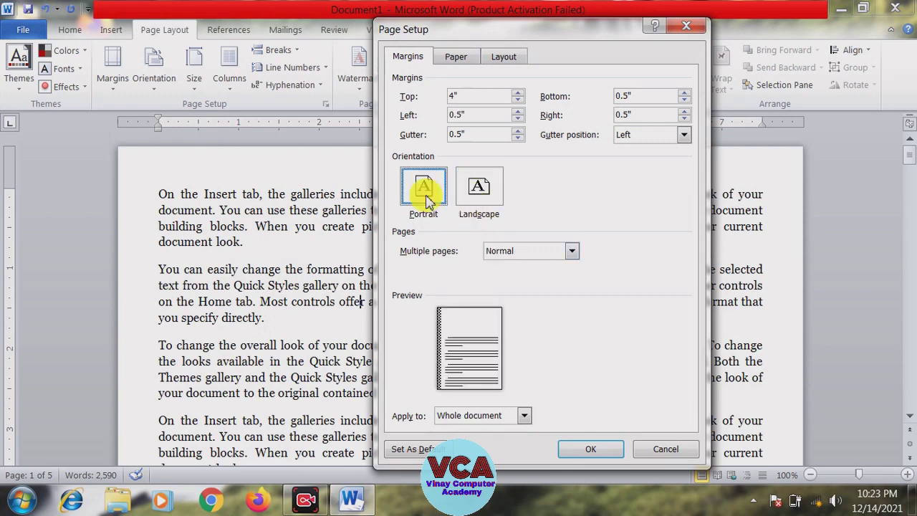
{"action": "left_click", "coordinate": [467, 198]}
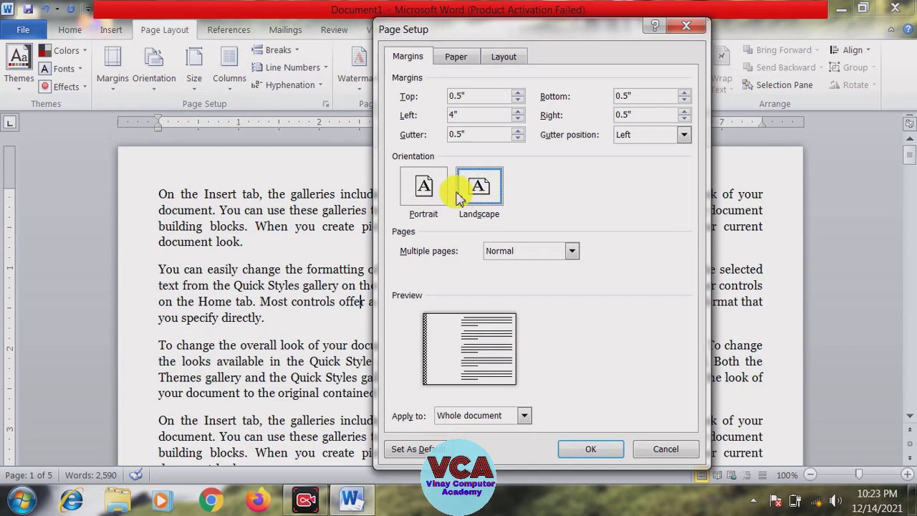
{"action": "left_click", "coordinate": [424, 190]}
{"action": "left_click", "coordinate": [477, 190]}
{"action": "left_click", "coordinate": [427, 192]}
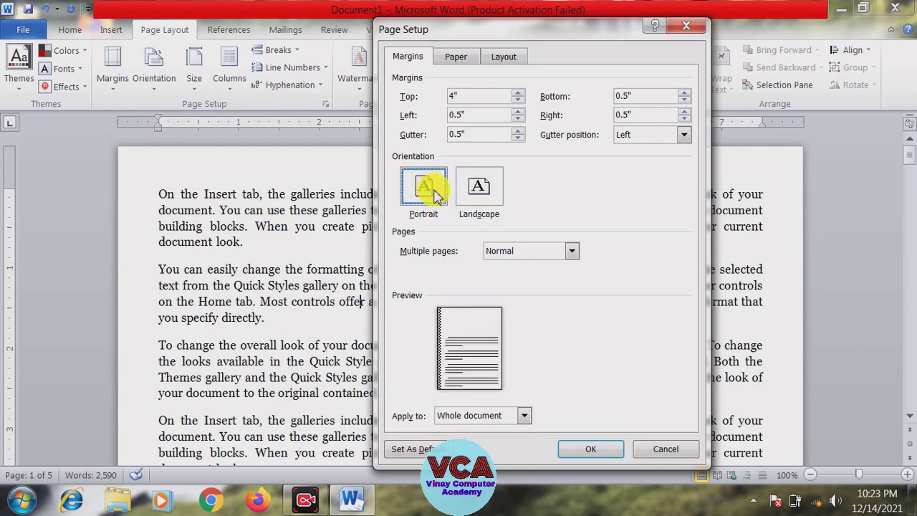
Step: Review the multiple-pages choices, keep Normal, and set the page setup to apply to the whole document
{"action": "left_click", "coordinate": [573, 252]}
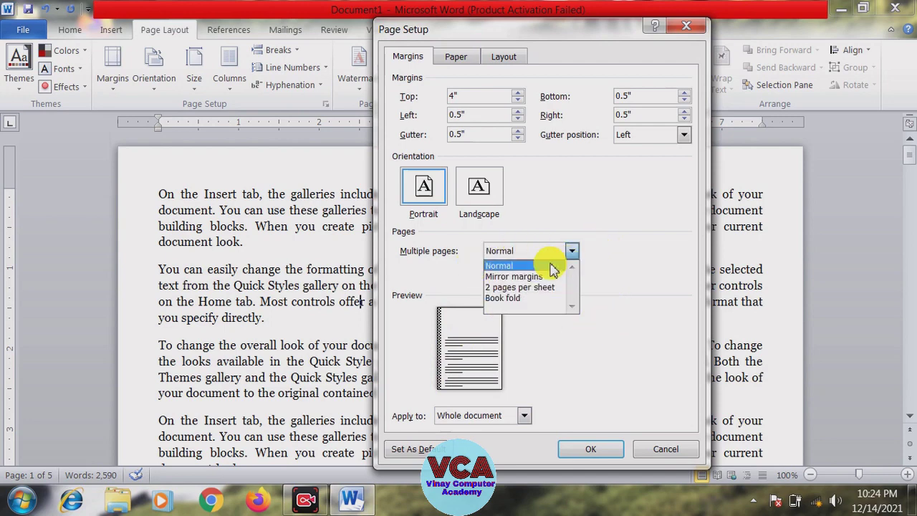
{"action": "left_click", "coordinate": [544, 334]}
{"action": "left_click", "coordinate": [572, 251]}
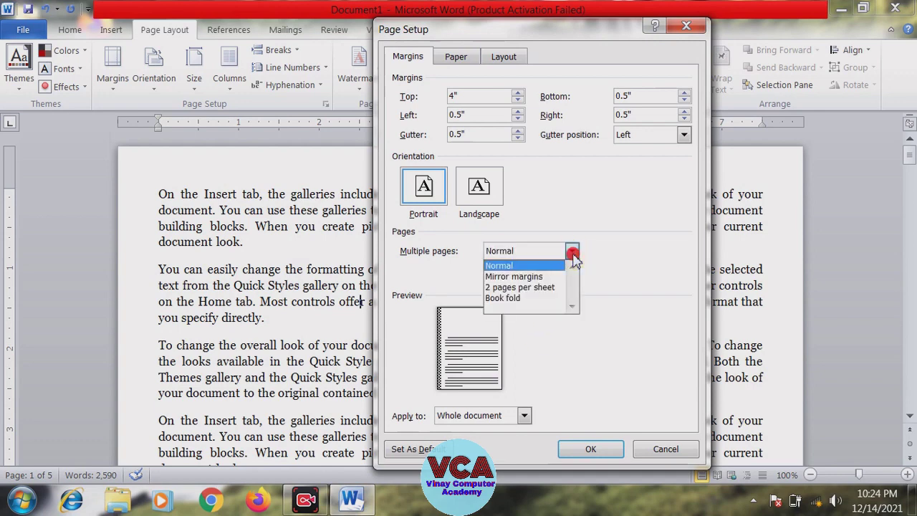
{"action": "left_click", "coordinate": [530, 266]}
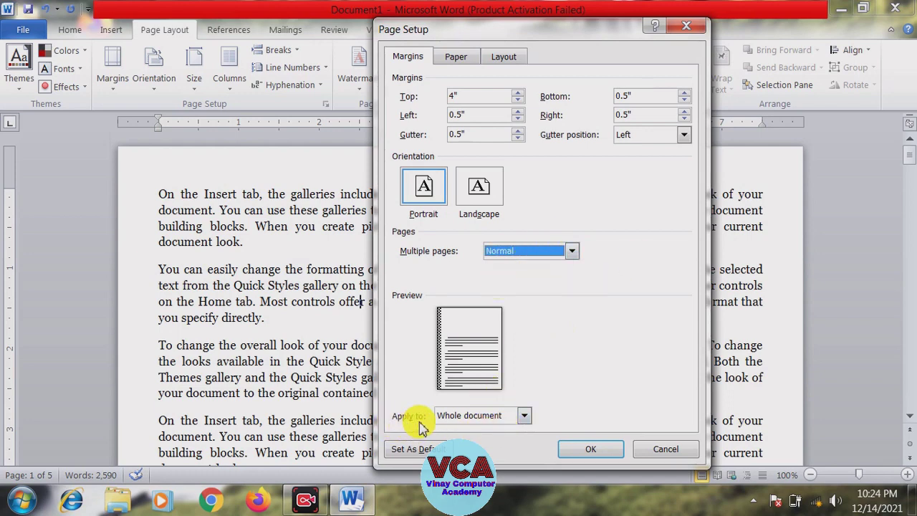
{"action": "left_click", "coordinate": [525, 417]}
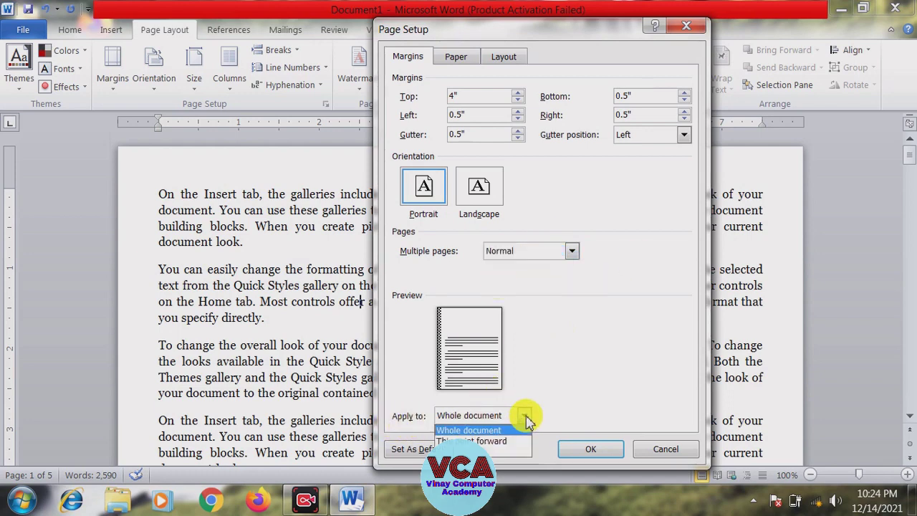
{"action": "left_click", "coordinate": [457, 431]}
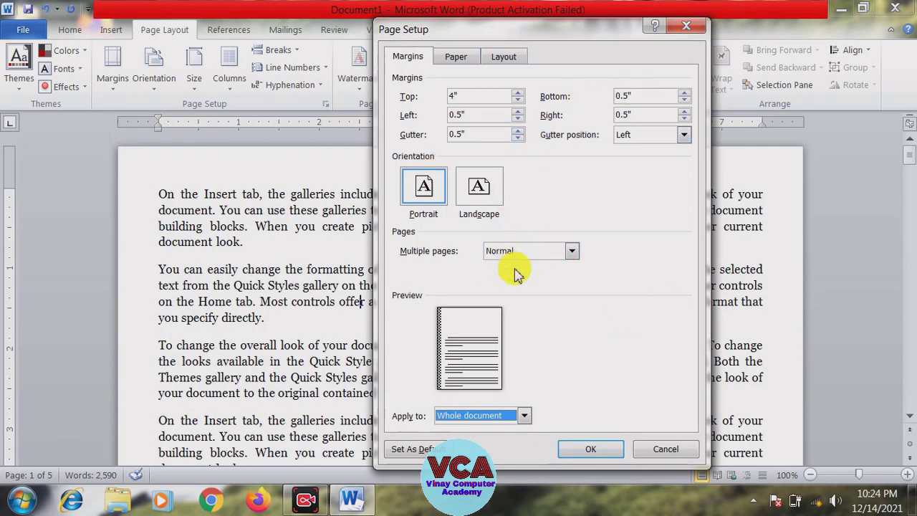
Step: Examine the available paper sizes and the width and height fields in the page setup's paper settings
{"action": "left_click", "coordinate": [456, 57]}
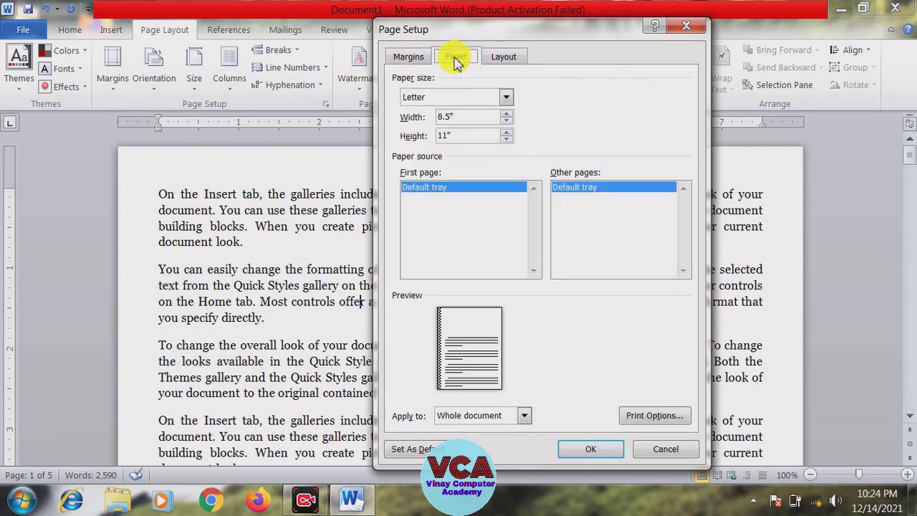
{"action": "left_click", "coordinate": [507, 100]}
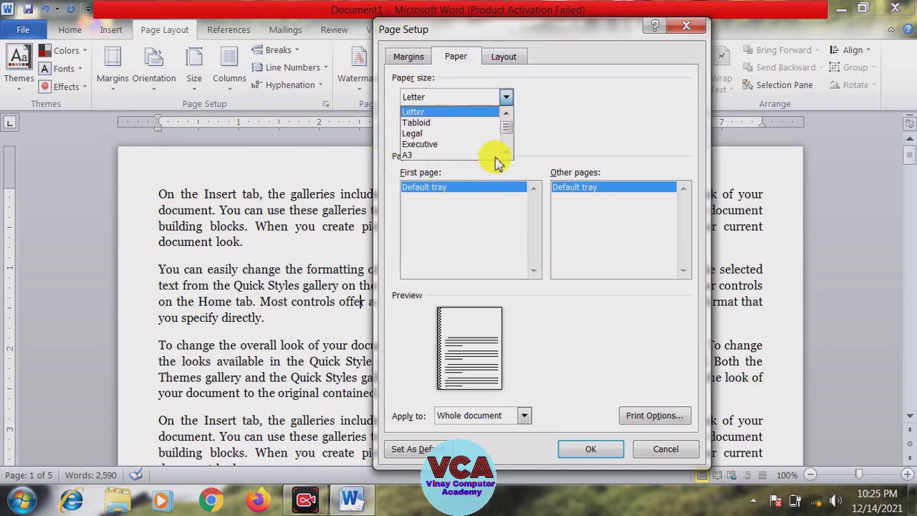
{"action": "scroll", "coordinate": [501, 152], "scroll_direction": "down", "scroll_amount": 2}
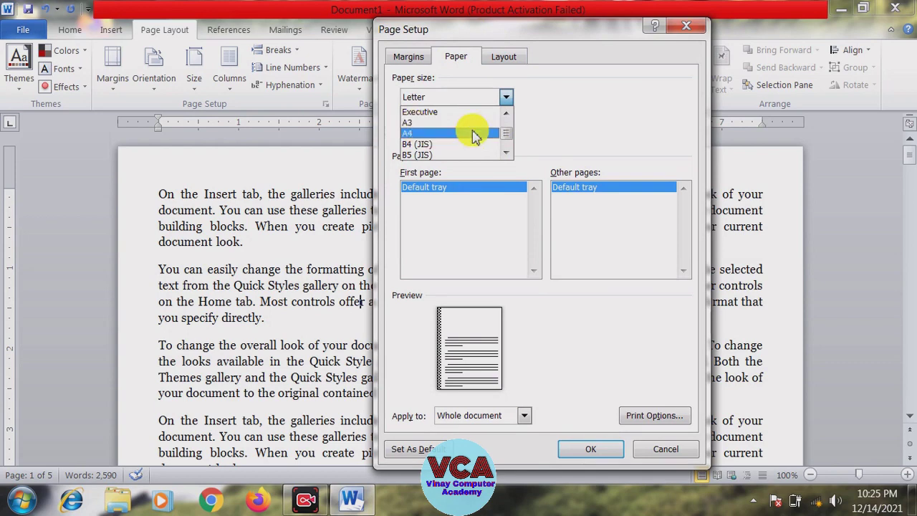
{"action": "left_click", "coordinate": [562, 113]}
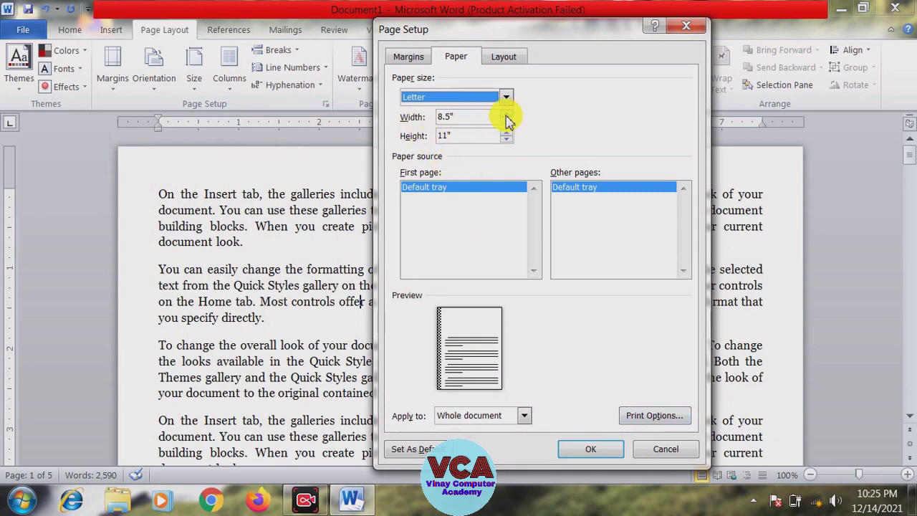
{"action": "double_click", "coordinate": [446, 116]}
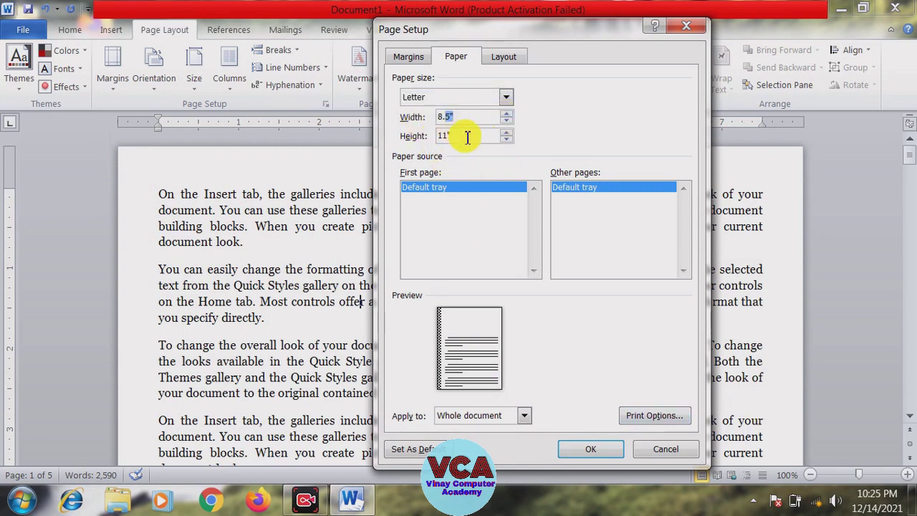
{"action": "double_click", "coordinate": [466, 135]}
{"action": "left_click", "coordinate": [505, 98]}
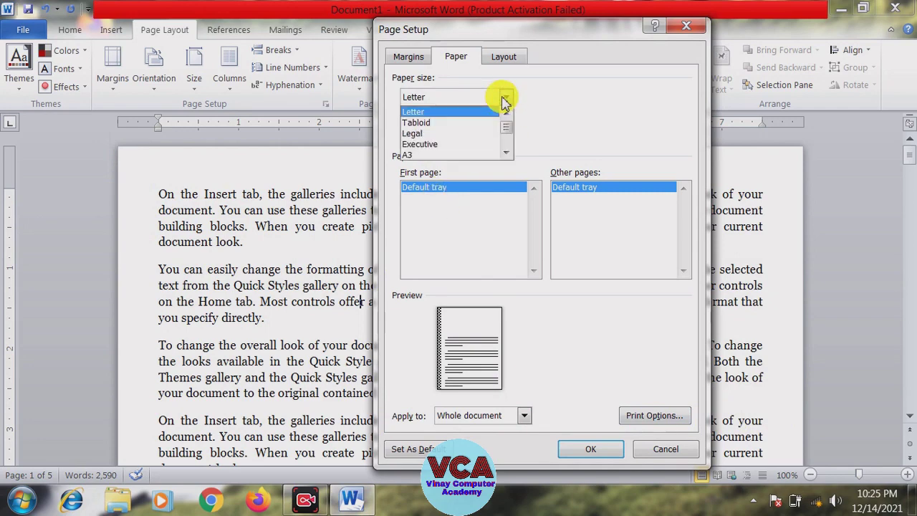
{"action": "left_click", "coordinate": [573, 104]}
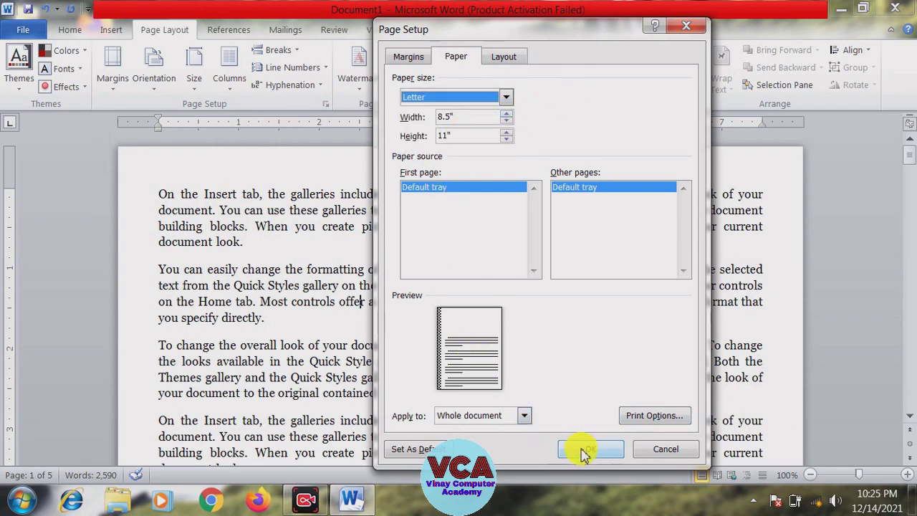
Step: Set the paper size to A4 and apply the page setup to the whole document
{"action": "left_click", "coordinate": [507, 98]}
{"action": "left_click", "coordinate": [505, 152]}
{"action": "left_click", "coordinate": [505, 152]}
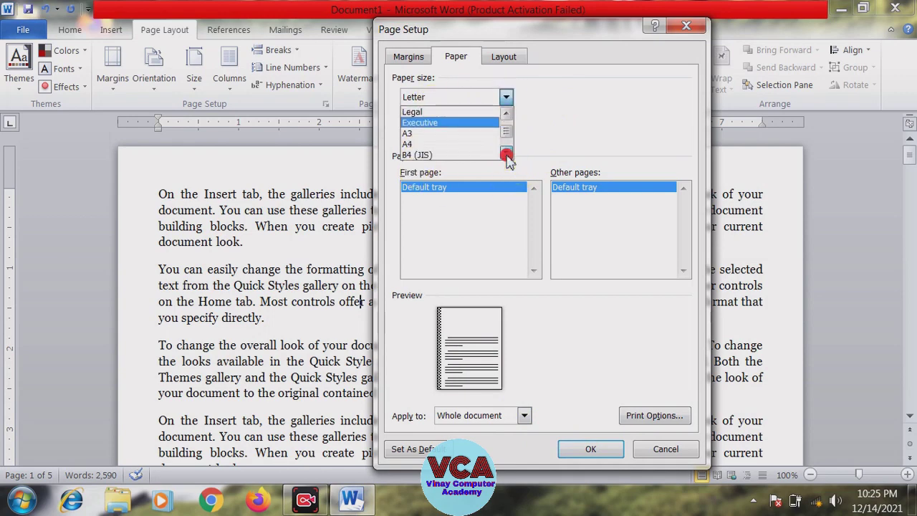
{"action": "left_click", "coordinate": [447, 146]}
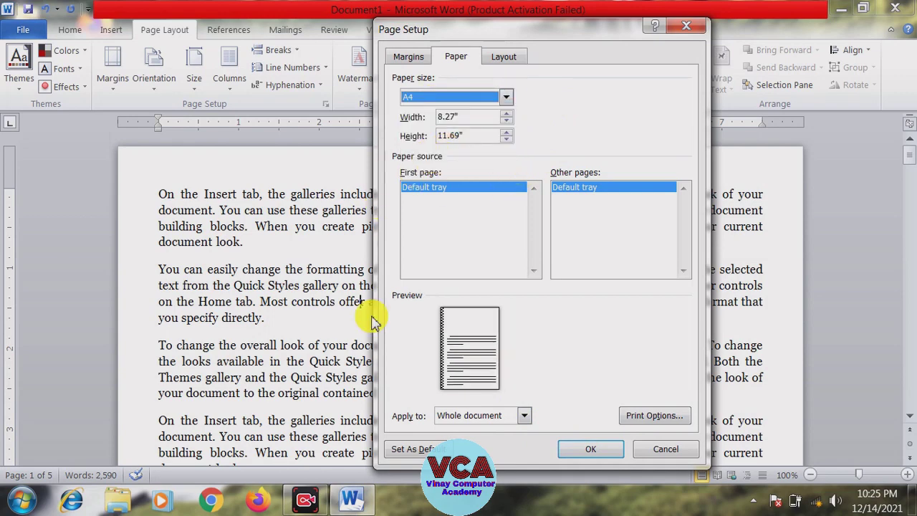
{"action": "left_click", "coordinate": [601, 451]}
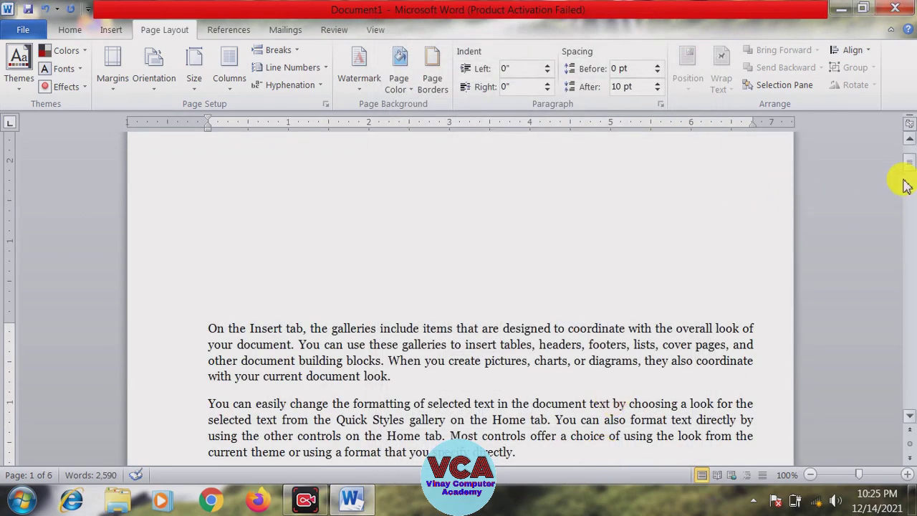
Step: Examine the top margin and the left gutter space across the first pages of the document
{"action": "left_click_drag", "start_coordinate": [910, 167], "coordinate": [912, 158]}
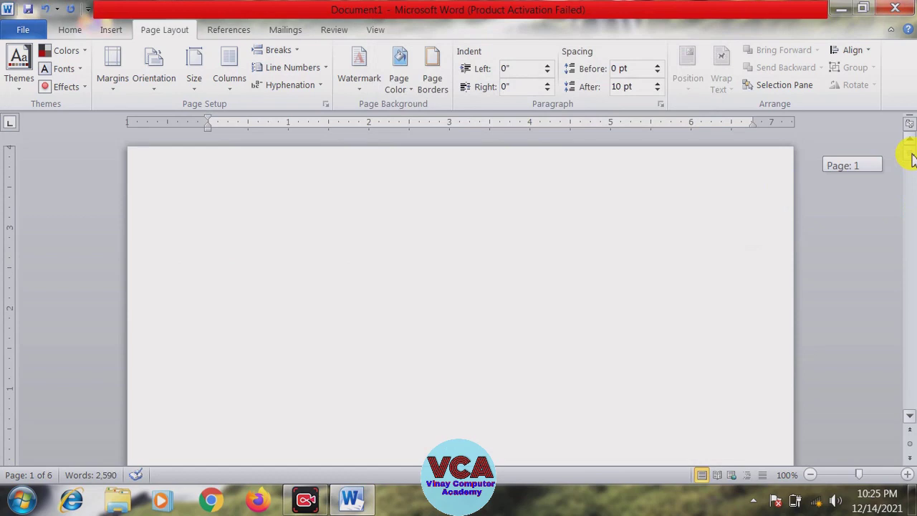
{"action": "left_click_drag", "start_coordinate": [912, 159], "coordinate": [910, 162]}
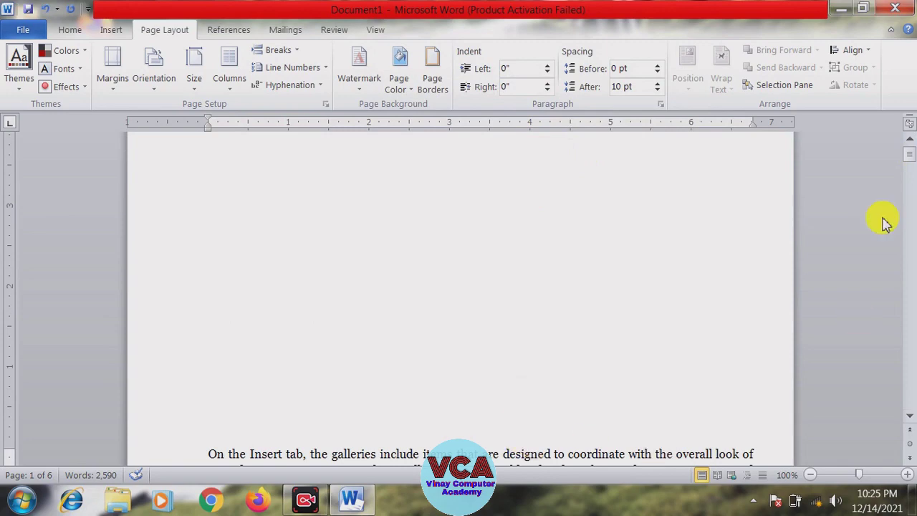
{"action": "left_click_drag", "start_coordinate": [910, 155], "coordinate": [910, 163]}
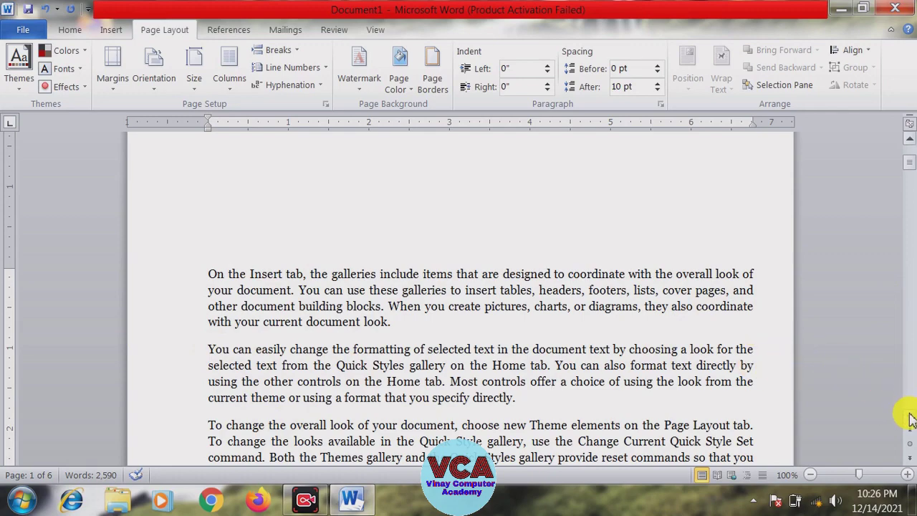
{"action": "scroll", "coordinate": [910, 419], "scroll_direction": "down", "scroll_amount": 6}
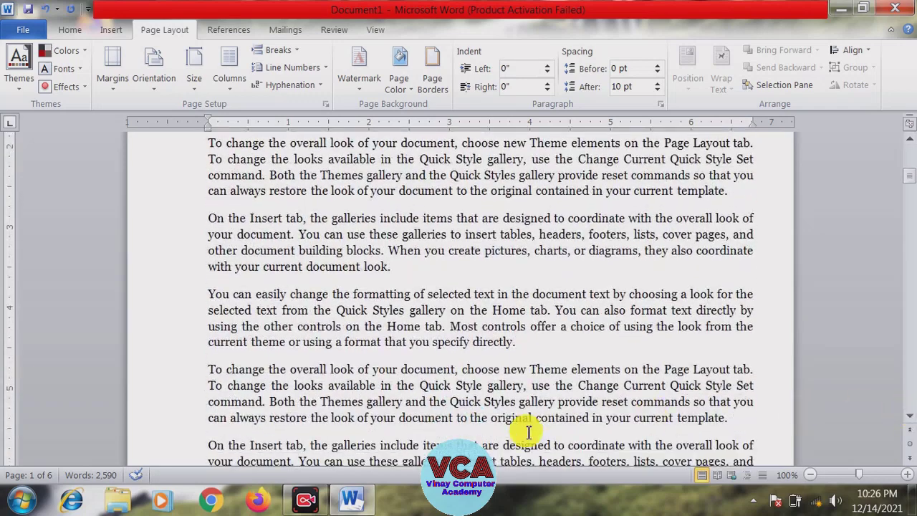
{"action": "scroll", "coordinate": [910, 419], "scroll_direction": "down", "scroll_amount": 5}
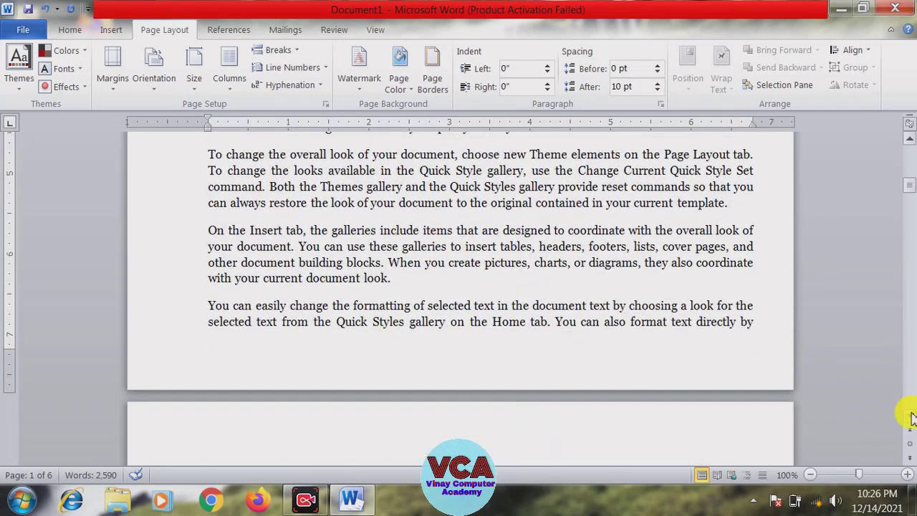
{"action": "scroll", "coordinate": [911, 417], "scroll_direction": "down", "scroll_amount": 6}
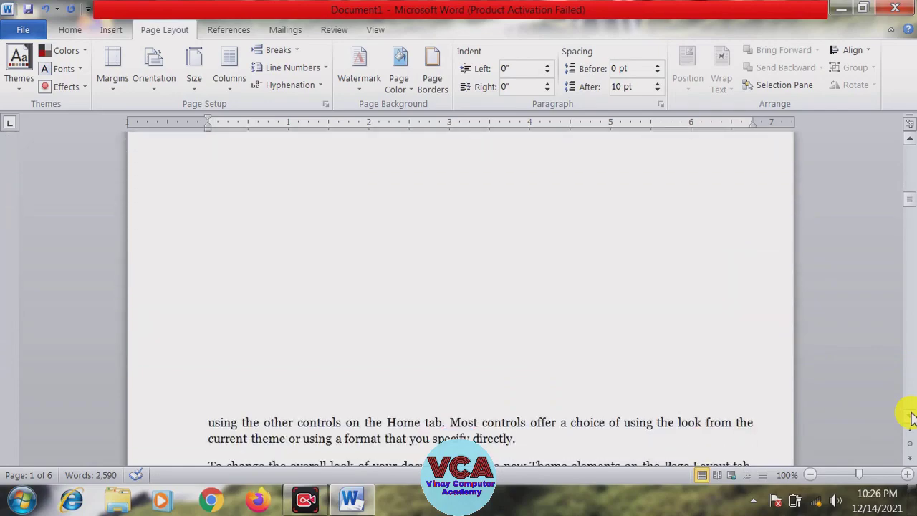
{"action": "scroll", "coordinate": [911, 418], "scroll_direction": "down", "scroll_amount": 7}
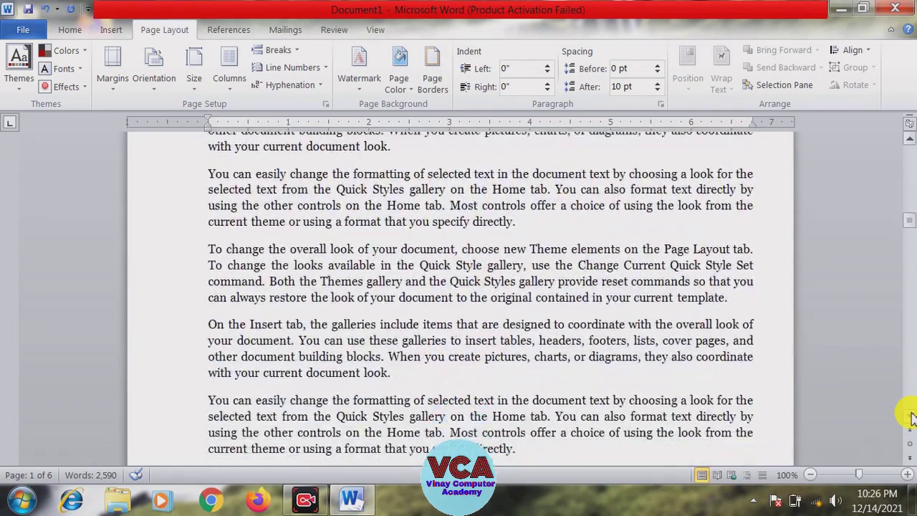
{"action": "scroll", "coordinate": [911, 418], "scroll_direction": "down", "scroll_amount": 7}
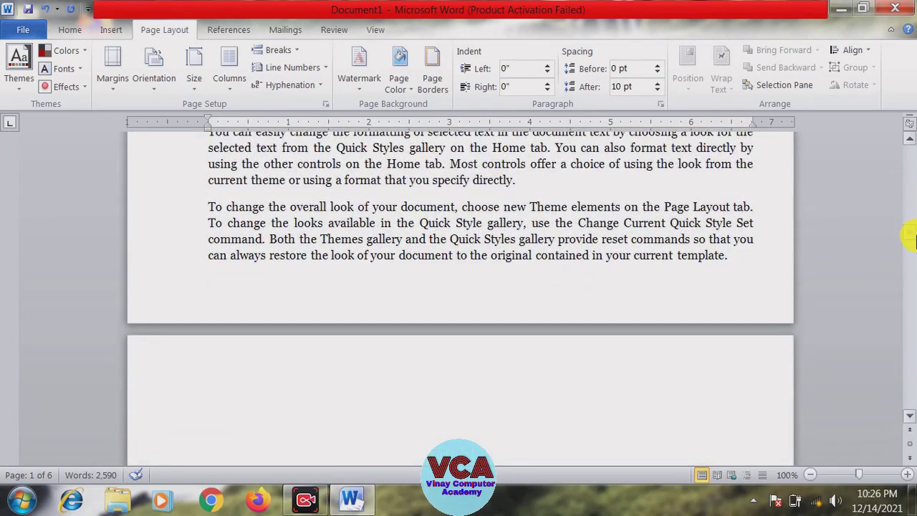
{"action": "left_click_drag", "start_coordinate": [914, 240], "coordinate": [907, 133]}
Step: Reopen the custom margin settings, set the gutter to 0", and apply it to the whole document
{"action": "left_click", "coordinate": [114, 82]}
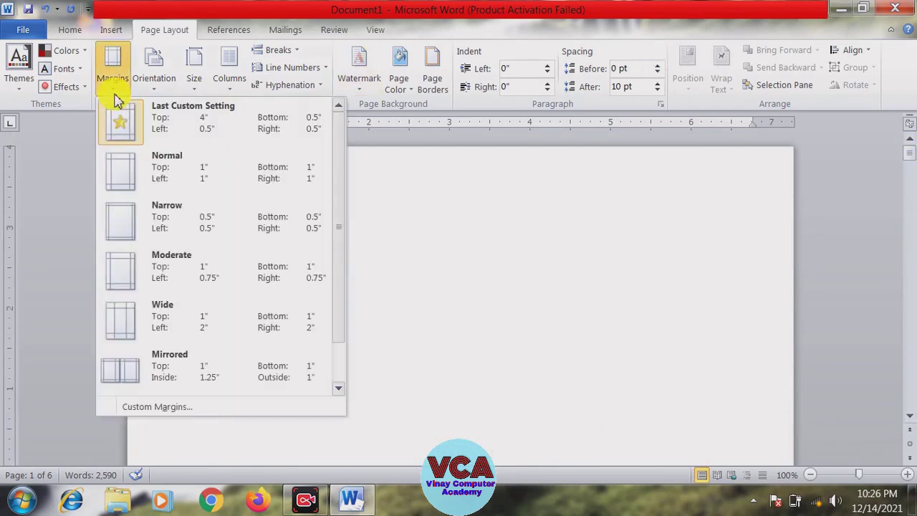
{"action": "left_click", "coordinate": [138, 408]}
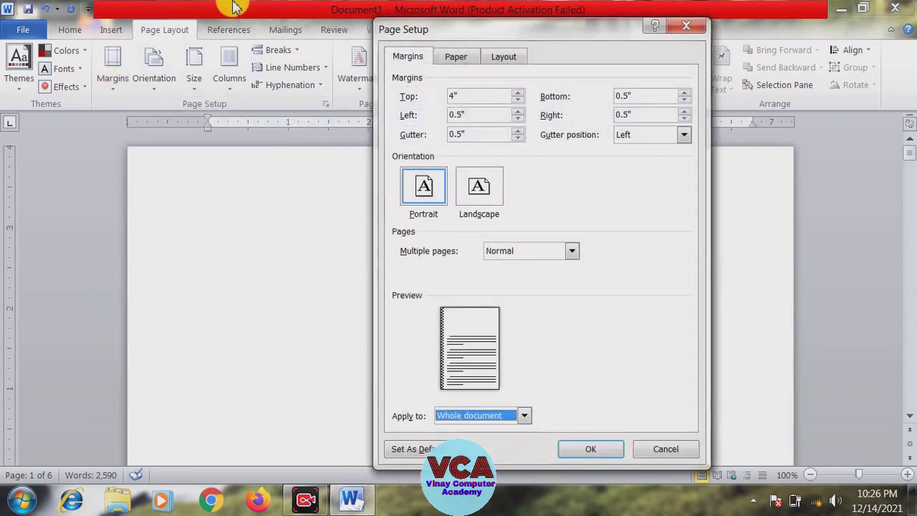
{"action": "left_click", "coordinate": [526, 417]}
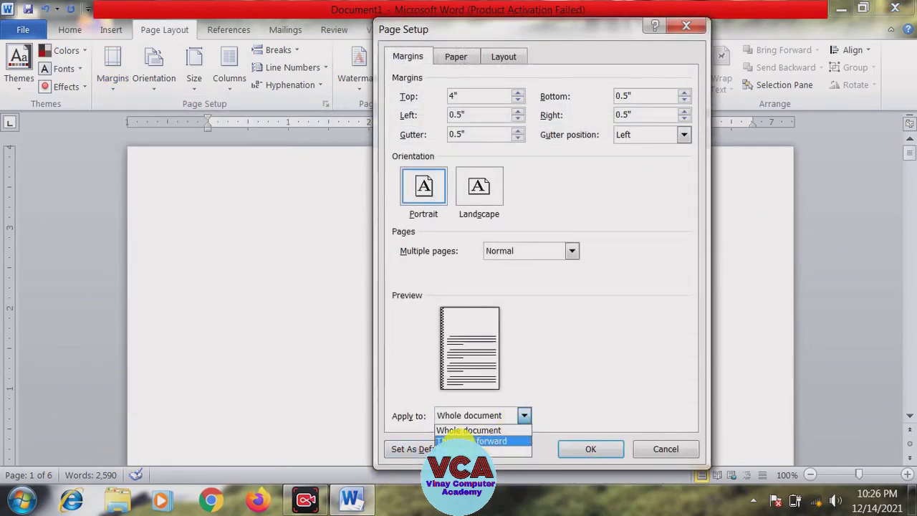
{"action": "left_click", "coordinate": [560, 352]}
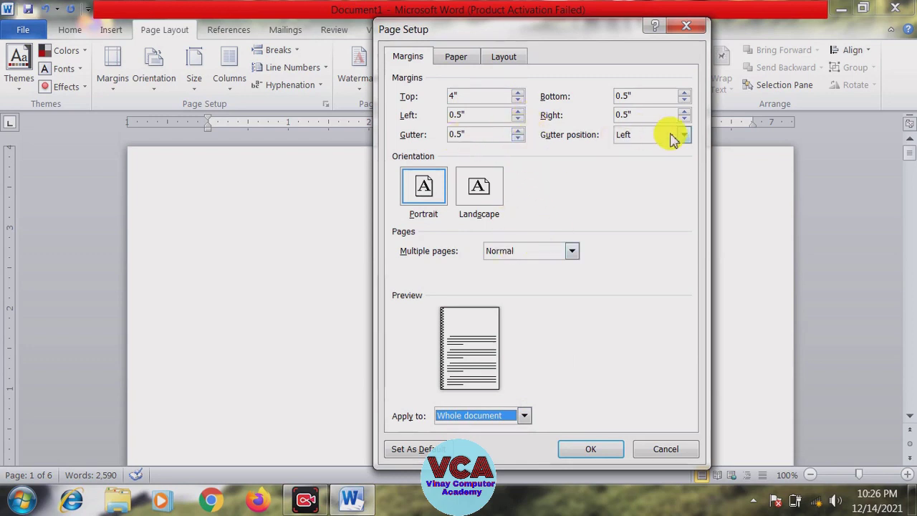
{"action": "left_click", "coordinate": [518, 138]}
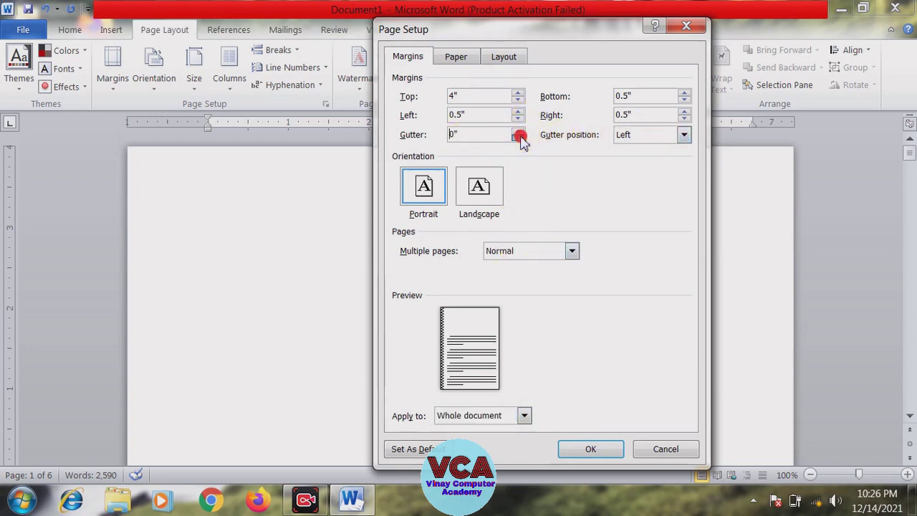
{"action": "left_click", "coordinate": [590, 450]}
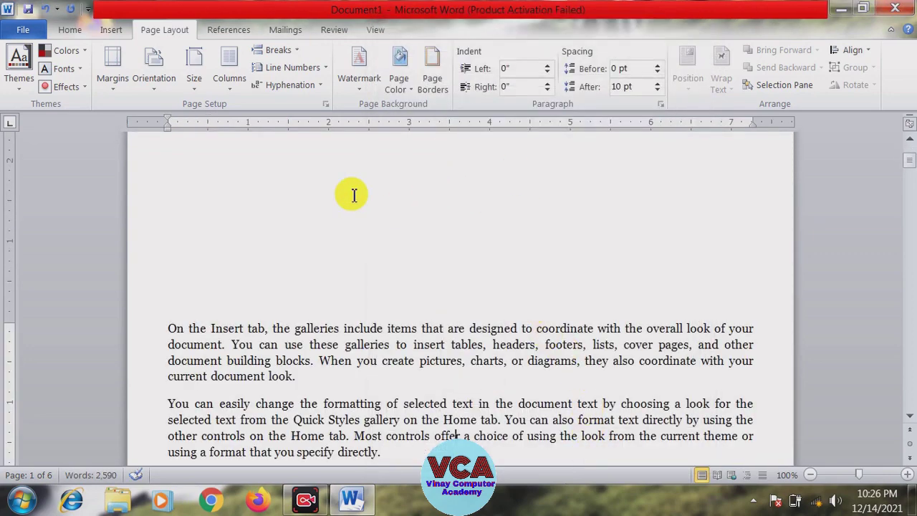
Step: Apply the Narrow margin preset, check the page spacing, and open the list of margin presets again
{"action": "left_click", "coordinate": [115, 82]}
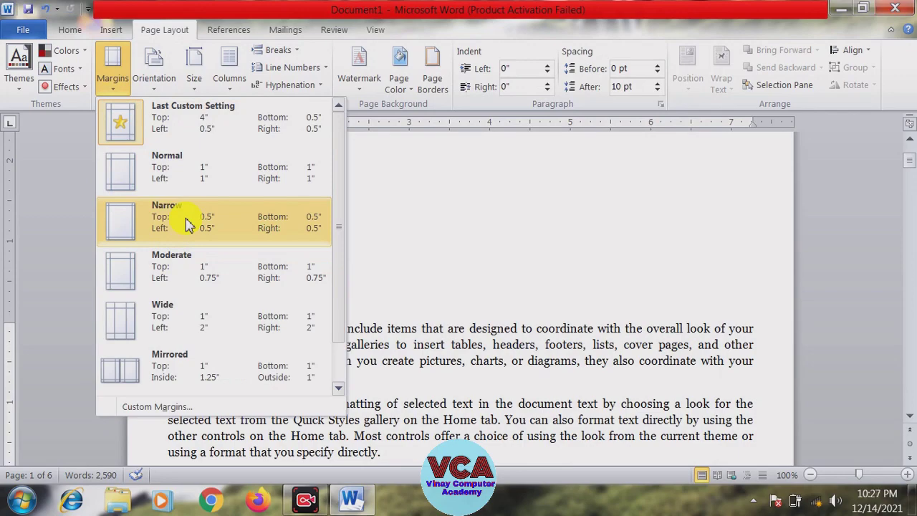
{"action": "left_click", "coordinate": [187, 224]}
{"action": "left_click_drag", "start_coordinate": [908, 169], "coordinate": [913, 222]}
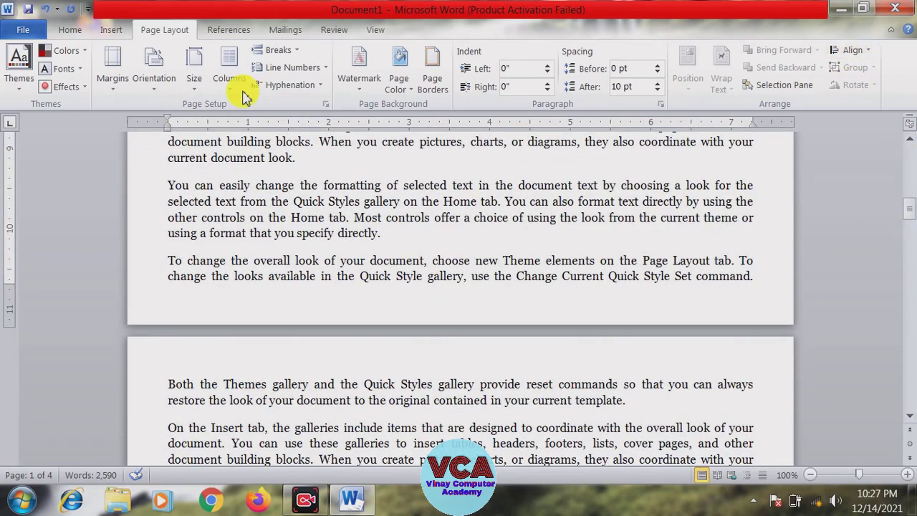
{"action": "left_click", "coordinate": [115, 91]}
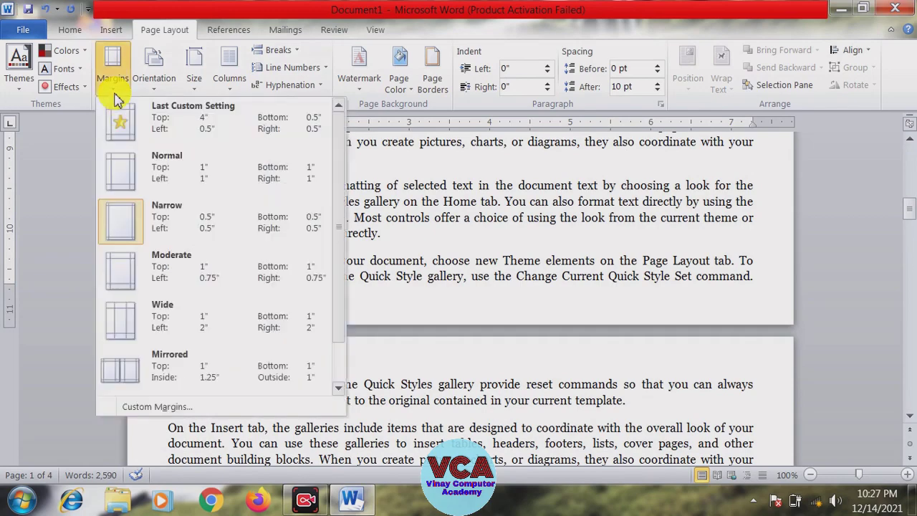
{"action": "left_click", "coordinate": [164, 414]}
{"action": "left_click_drag", "start_coordinate": [539, 26], "coordinate": [589, 9]}
{"action": "left_click", "coordinate": [575, 397]}
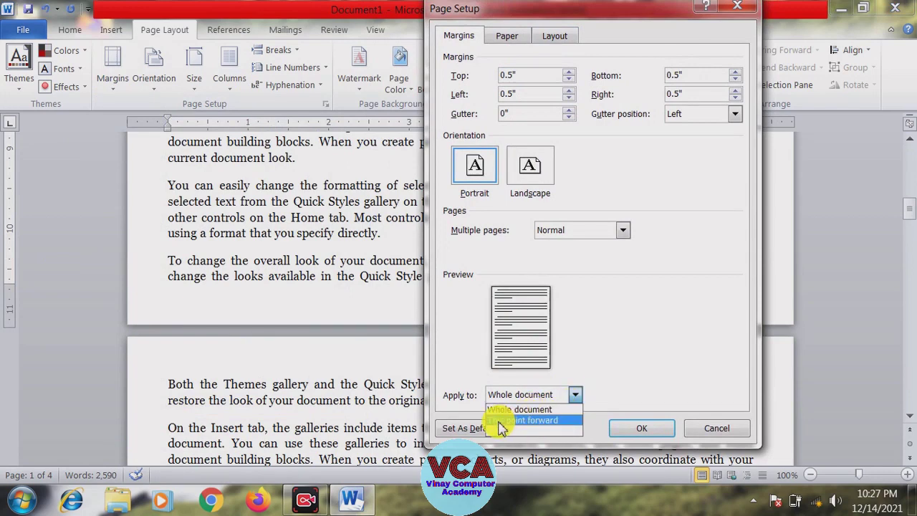
{"action": "left_click", "coordinate": [734, 9]}
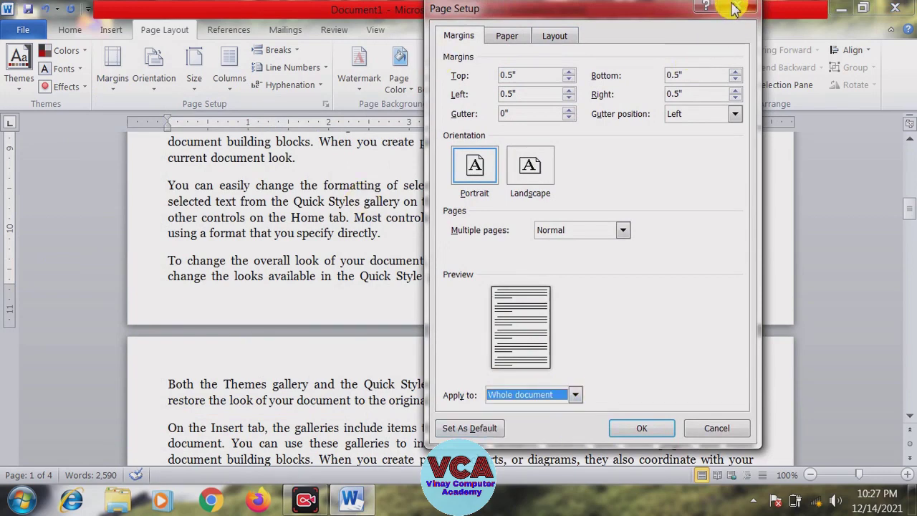
{"action": "left_click", "coordinate": [746, 8]}
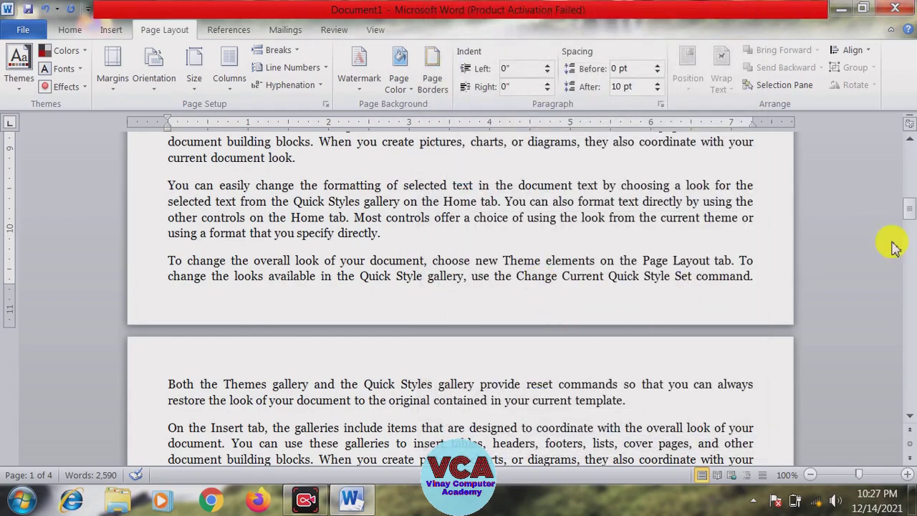
Step: In the custom margin settings, choose to apply from this point forward and set the gutter to 0.5"
{"action": "mouse_move", "coordinate": [909, 209]}
{"action": "left_mouse_down"}
{"action": "mouse_move", "coordinate": [904, 147]}
{"action": "mouse_move", "coordinate": [915, 219]}
{"action": "left_mouse_up"}
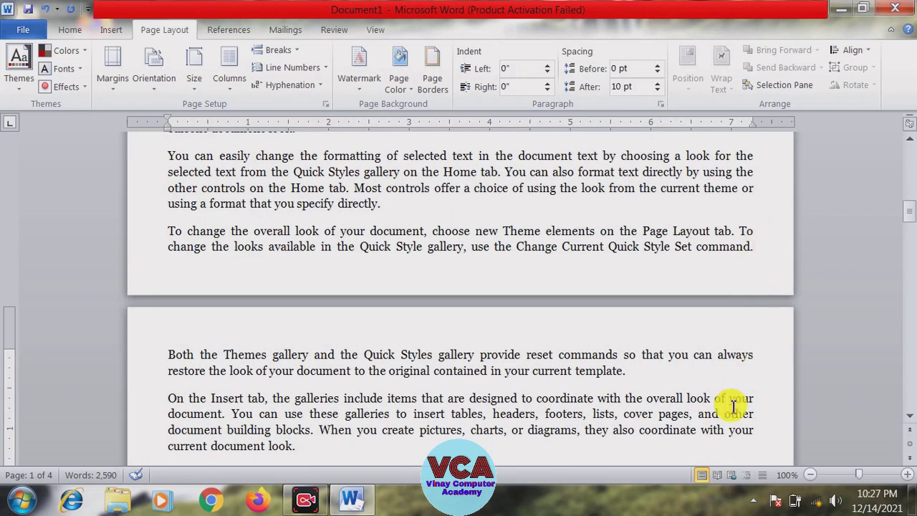
{"action": "left_click", "coordinate": [115, 92]}
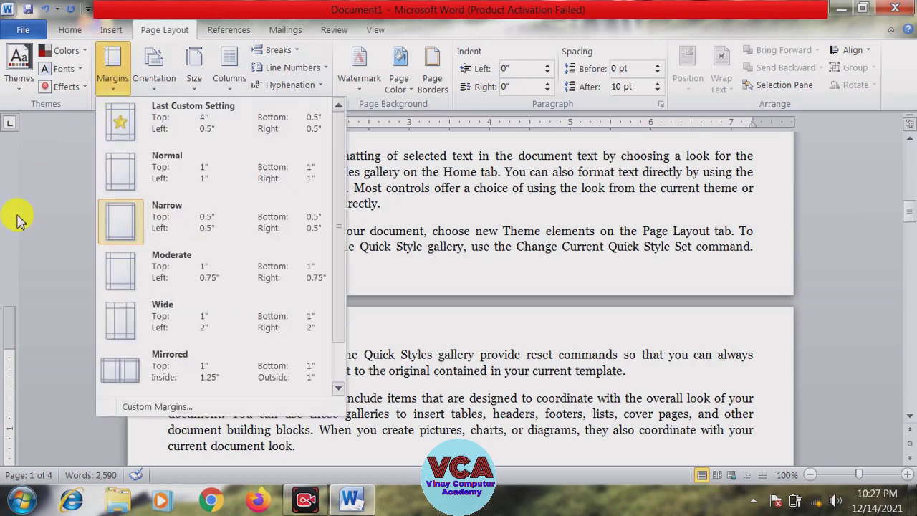
{"action": "left_click", "coordinate": [174, 411]}
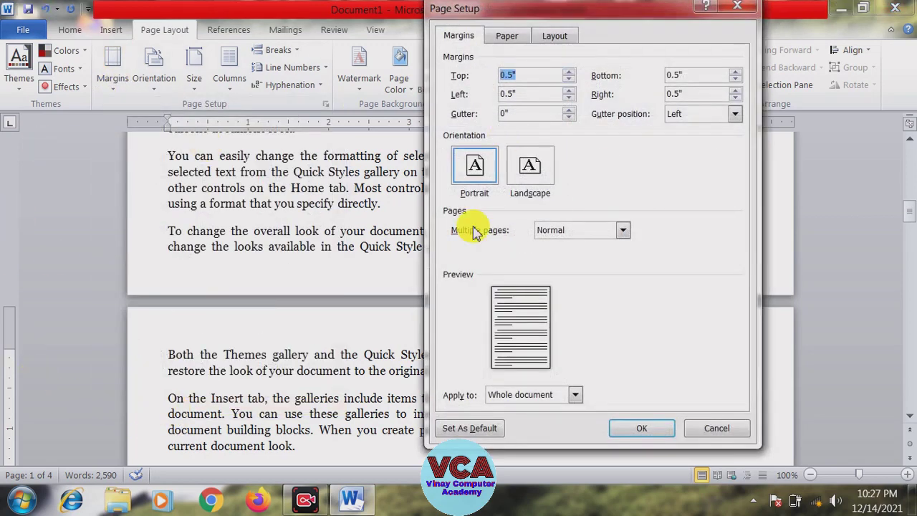
{"action": "left_click", "coordinate": [579, 393]}
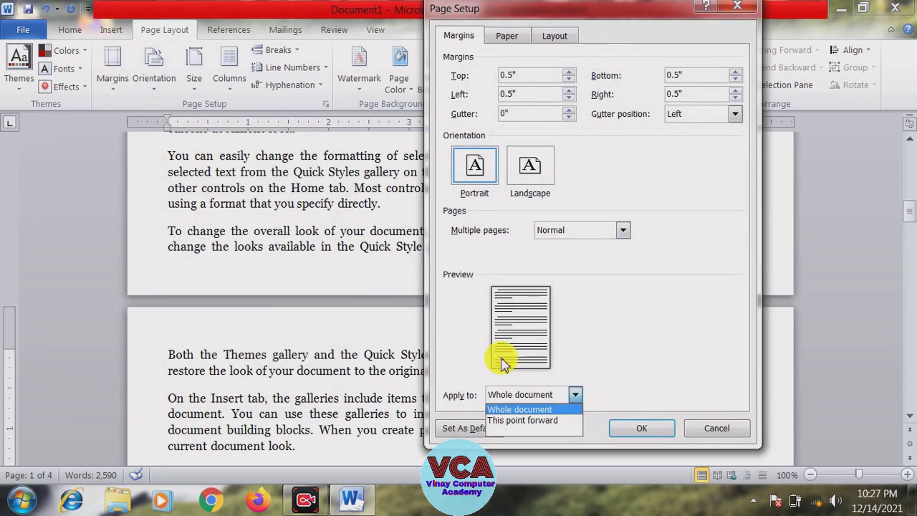
{"action": "left_click", "coordinate": [526, 420]}
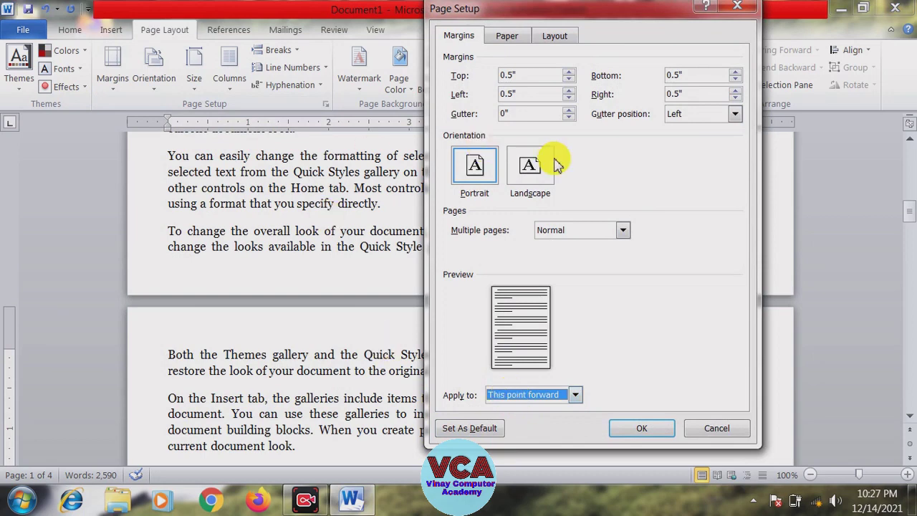
{"action": "left_click", "coordinate": [569, 109]}
{"action": "left_click", "coordinate": [570, 110]}
{"action": "left_click", "coordinate": [570, 109]}
{"action": "left_click", "coordinate": [570, 110]}
{"action": "left_click", "coordinate": [570, 110]}
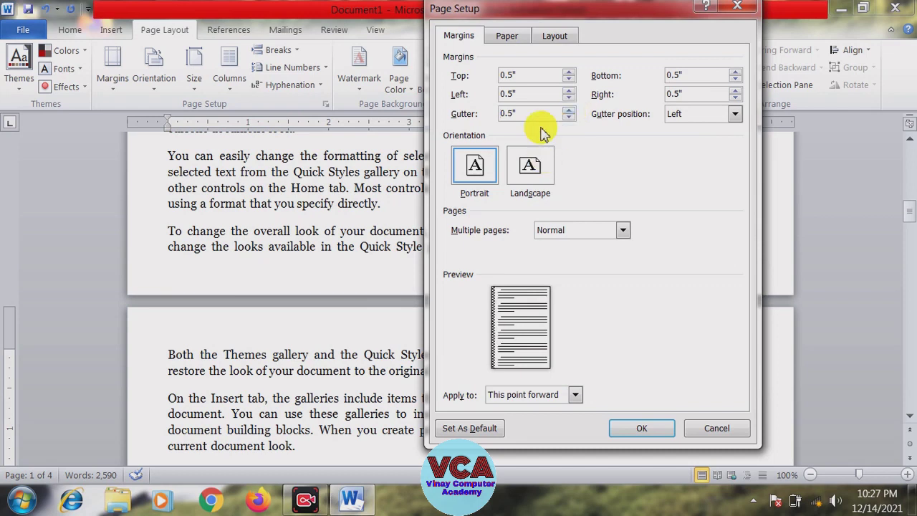
{"action": "left_click", "coordinate": [523, 114]}
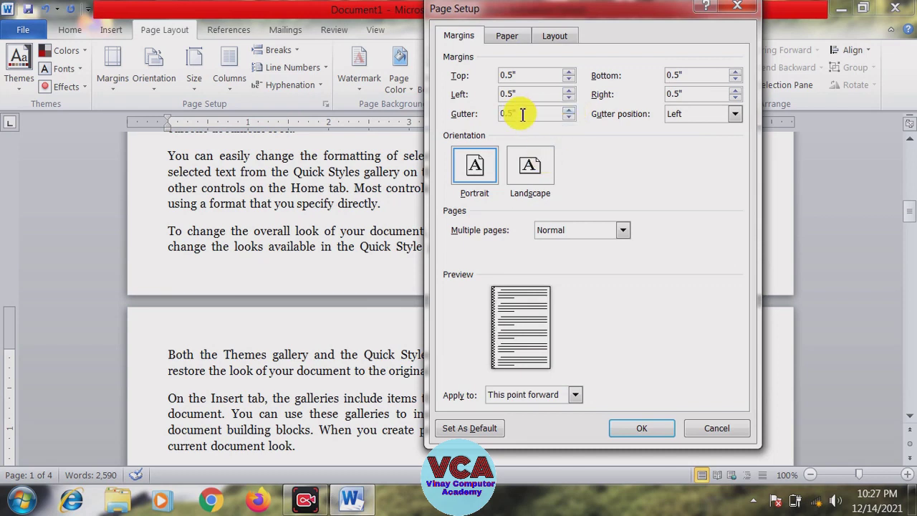
Step: Set the top margin to 4" and apply the page setup from this point forward
{"action": "left_click", "coordinate": [568, 73]}
{"action": "left_click", "coordinate": [569, 72]}
{"action": "left_click", "coordinate": [569, 73]}
{"action": "left_click", "coordinate": [569, 72]}
{"action": "left_click", "coordinate": [569, 72]}
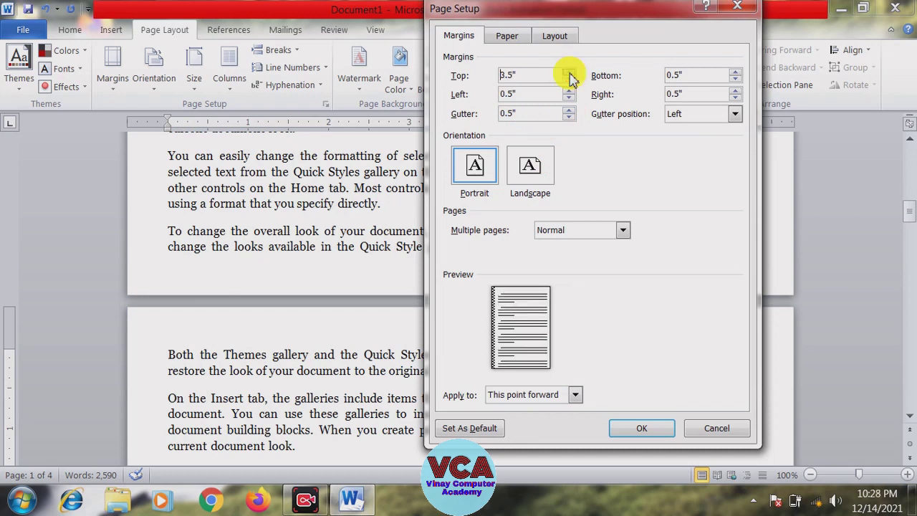
{"action": "left_click", "coordinate": [569, 73]}
{"action": "left_click", "coordinate": [568, 80]}
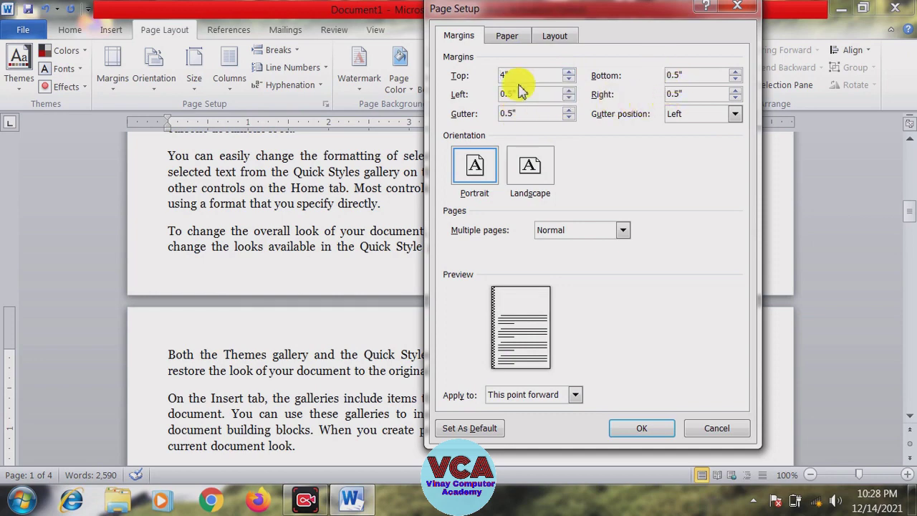
{"action": "left_click", "coordinate": [637, 429]}
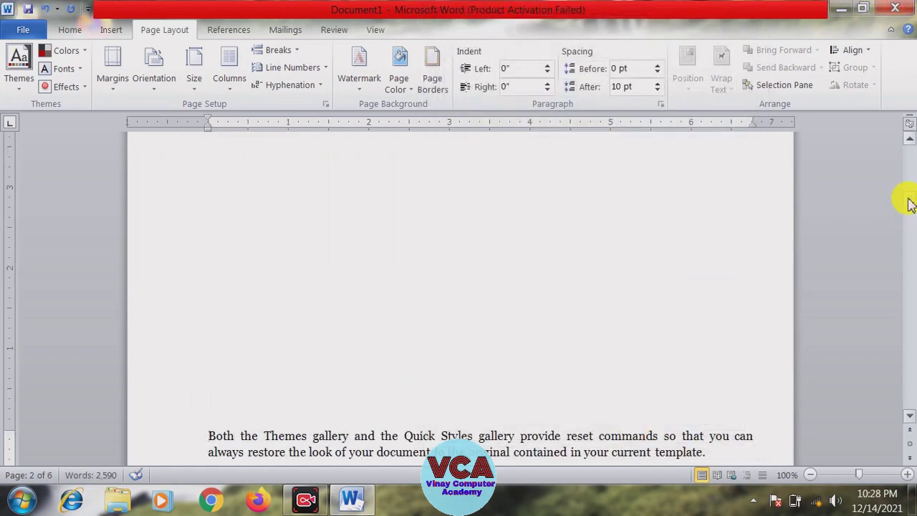
Step: Compare the margins and gutter of the first page with those of the following pages at 80% zoom
{"action": "left_click_drag", "start_coordinate": [907, 204], "coordinate": [907, 149]}
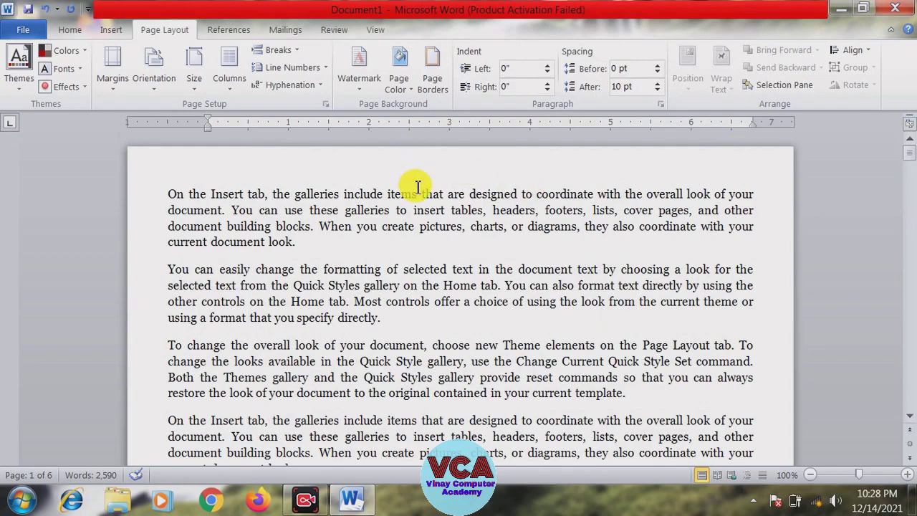
{"action": "left_click_drag", "start_coordinate": [907, 165], "coordinate": [908, 194]}
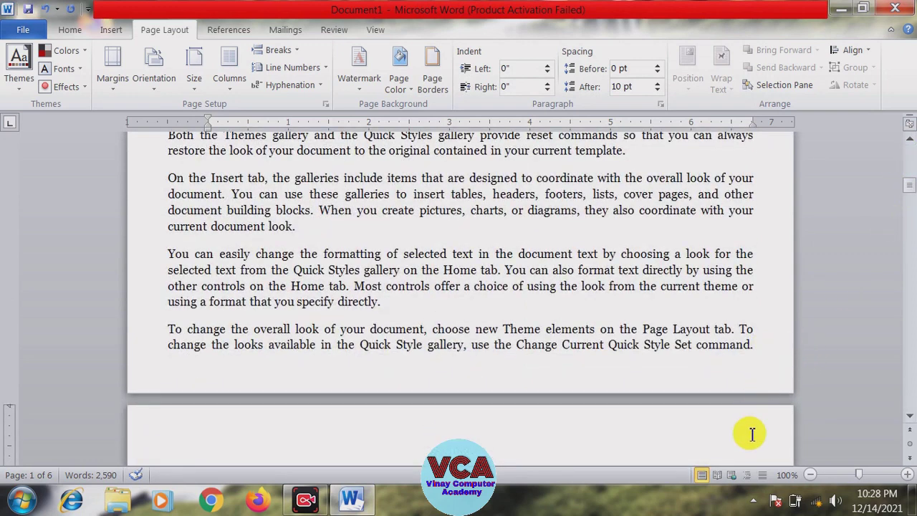
{"action": "mouse_move", "coordinate": [912, 200]}
{"action": "left_mouse_down"}
{"action": "mouse_move", "coordinate": [912, 209]}
{"action": "mouse_move", "coordinate": [914, 201]}
{"action": "left_mouse_up"}
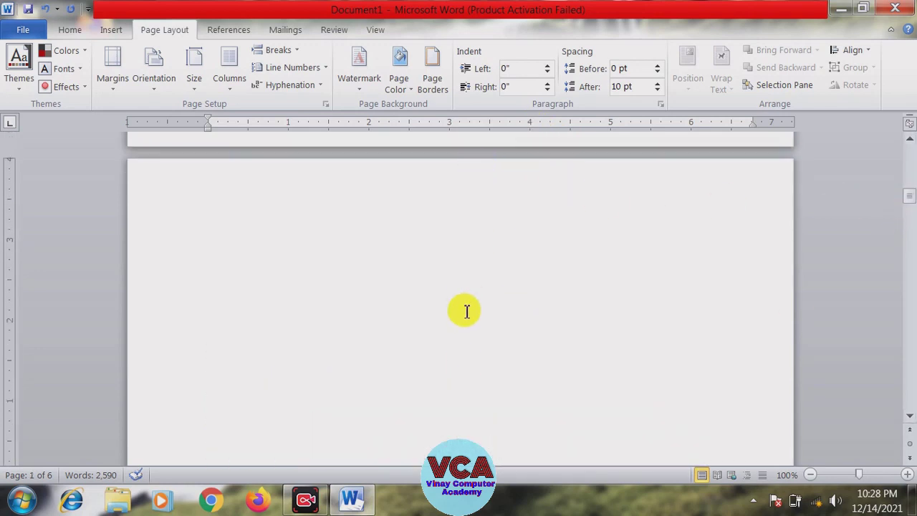
{"action": "left_click", "coordinate": [810, 475]}
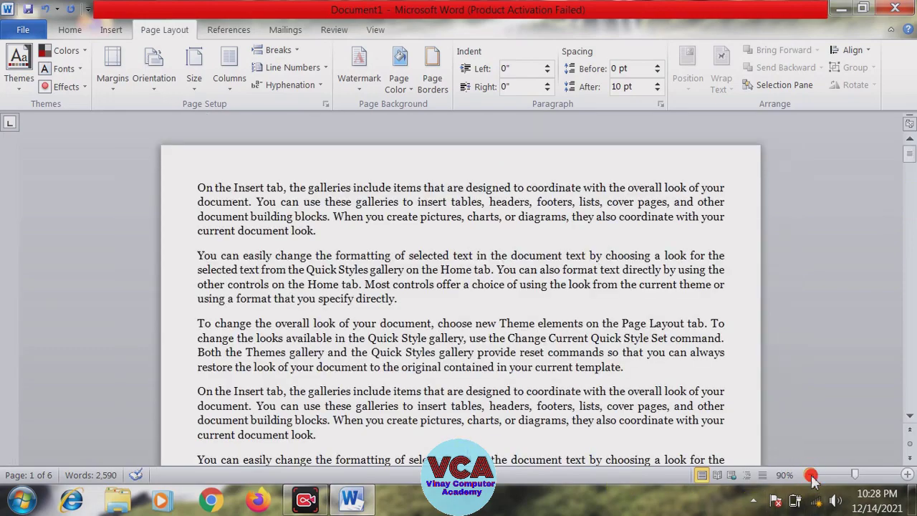
{"action": "left_click", "coordinate": [811, 475]}
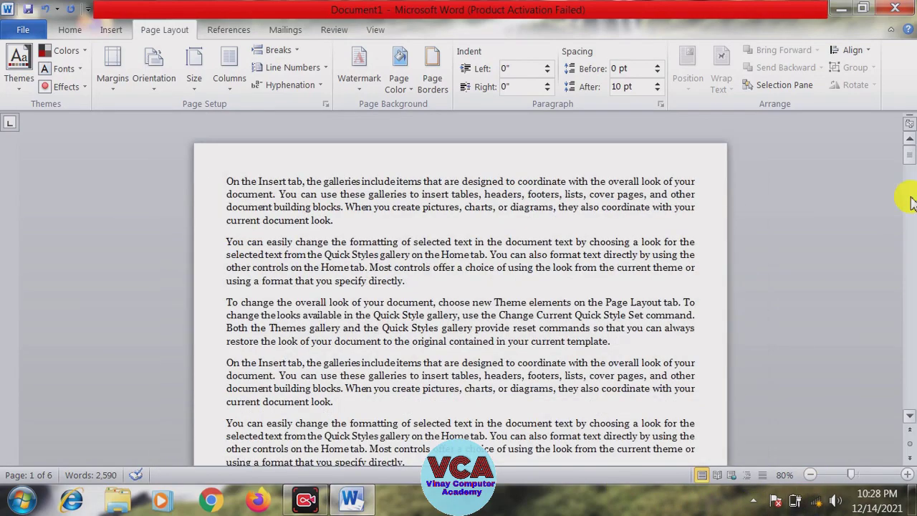
{"action": "left_click_drag", "start_coordinate": [912, 163], "coordinate": [913, 202]}
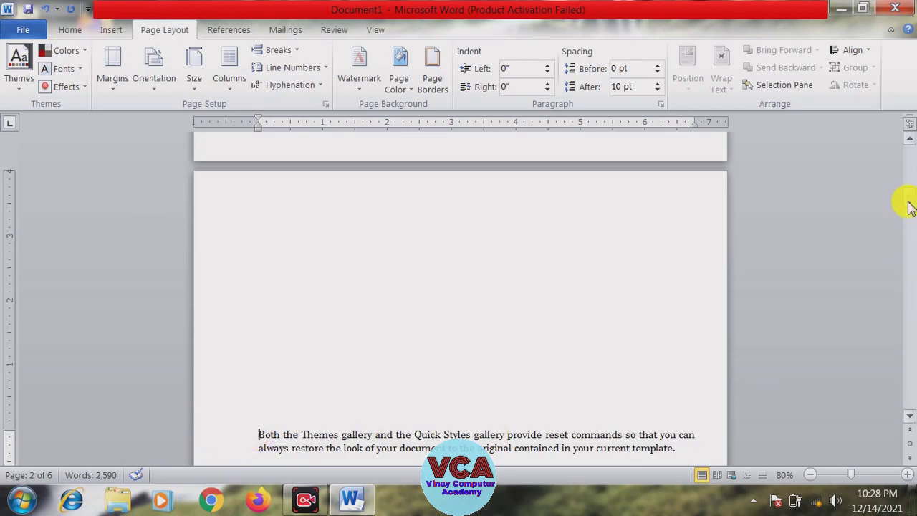
{"action": "left_click_drag", "start_coordinate": [909, 206], "coordinate": [904, 147]}
{"action": "left_click", "coordinate": [443, 302]}
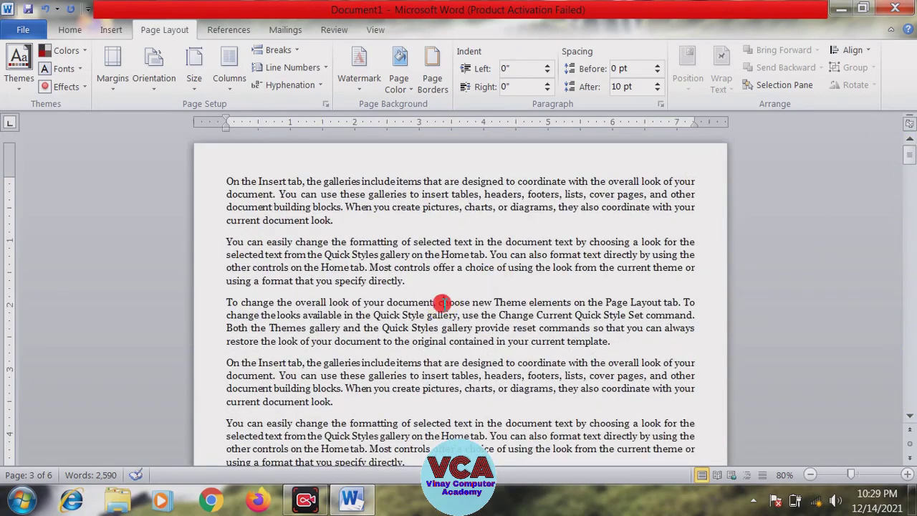
Step: Undo the page setup change, return the zoom to 100%, and go back to the start of the document
{"action": "key", "text": "ctrl+Page_Down"}
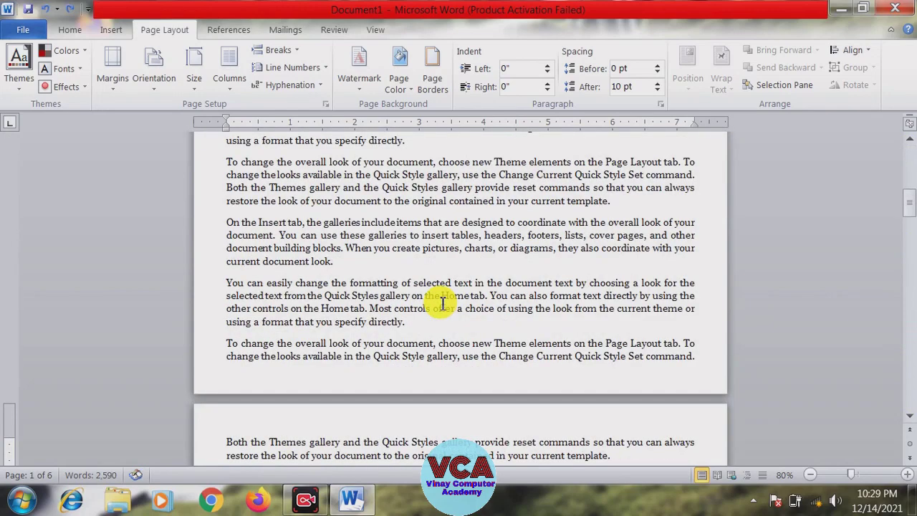
{"action": "left_click", "coordinate": [907, 475]}
{"action": "left_click", "coordinate": [907, 475]}
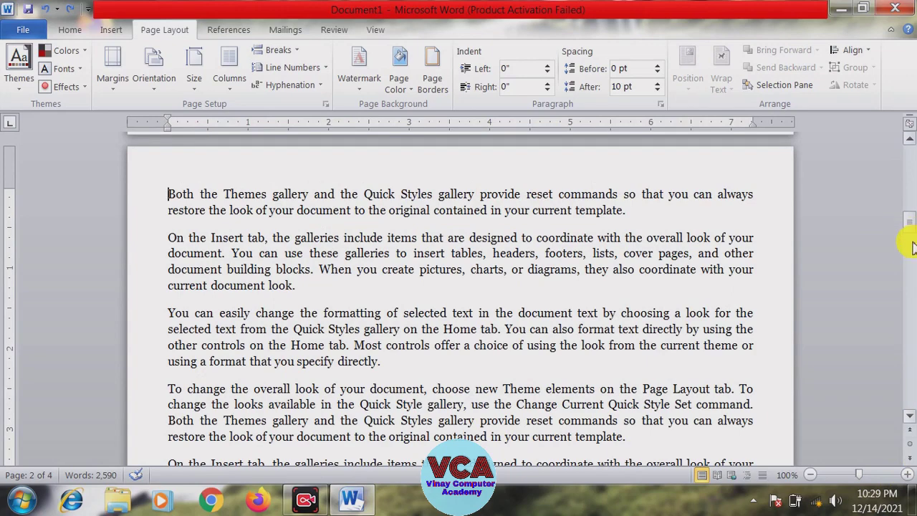
{"action": "left_click_drag", "start_coordinate": [908, 219], "coordinate": [904, 147]}
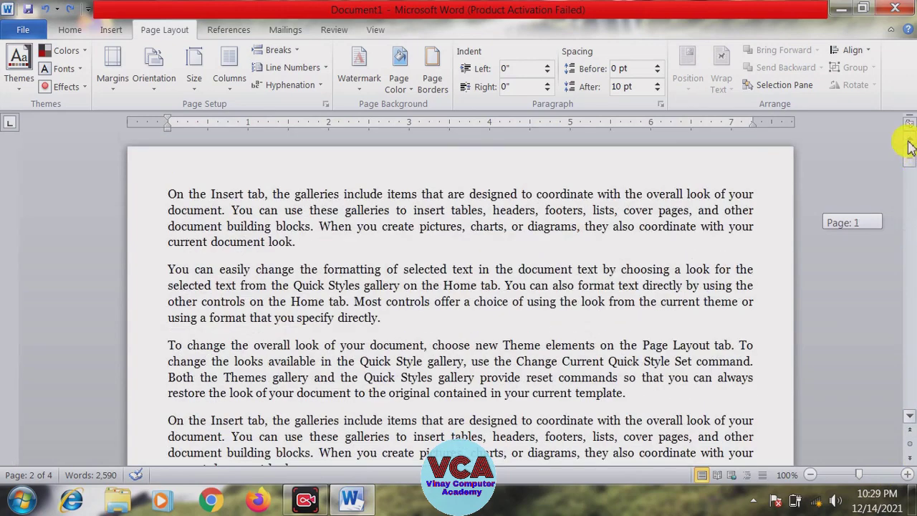
Step: Select all the text on the first page, from its last line up to its beginning
{"action": "left_click", "coordinate": [114, 79]}
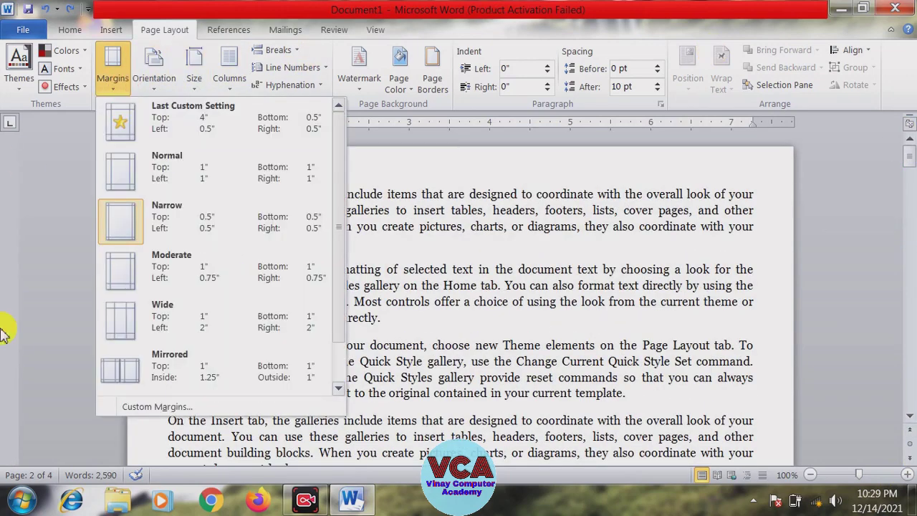
{"action": "left_click", "coordinate": [680, 301]}
{"action": "left_click_drag", "start_coordinate": [909, 166], "coordinate": [909, 166]}
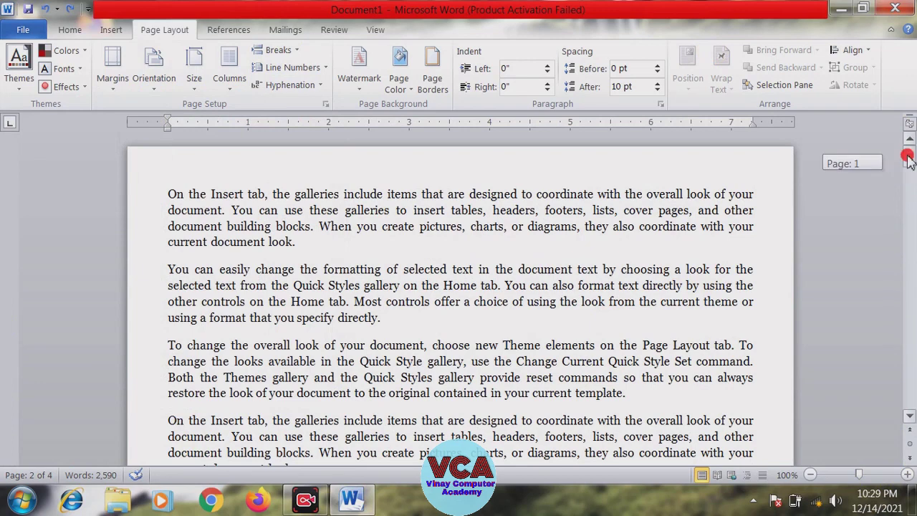
{"action": "left_click_drag", "start_coordinate": [908, 159], "coordinate": [907, 208]}
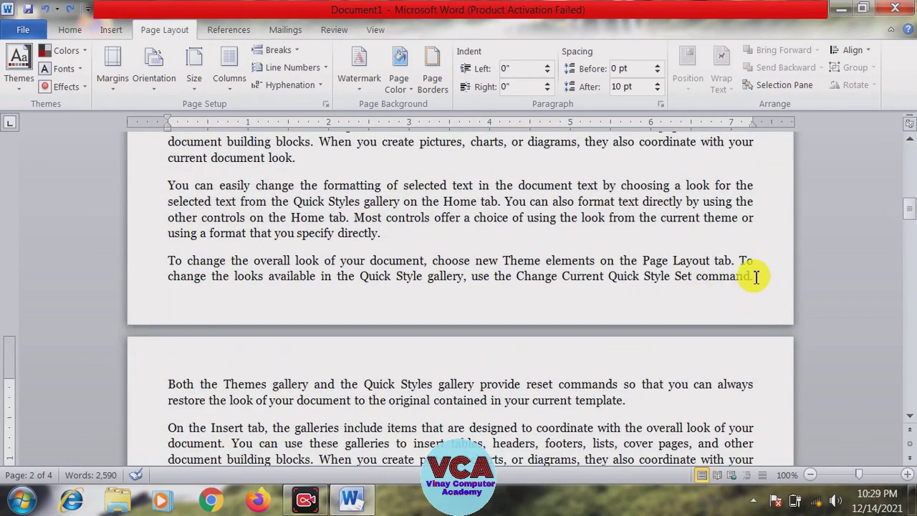
{"action": "left_click_drag", "start_coordinate": [755, 277], "coordinate": [180, 188]}
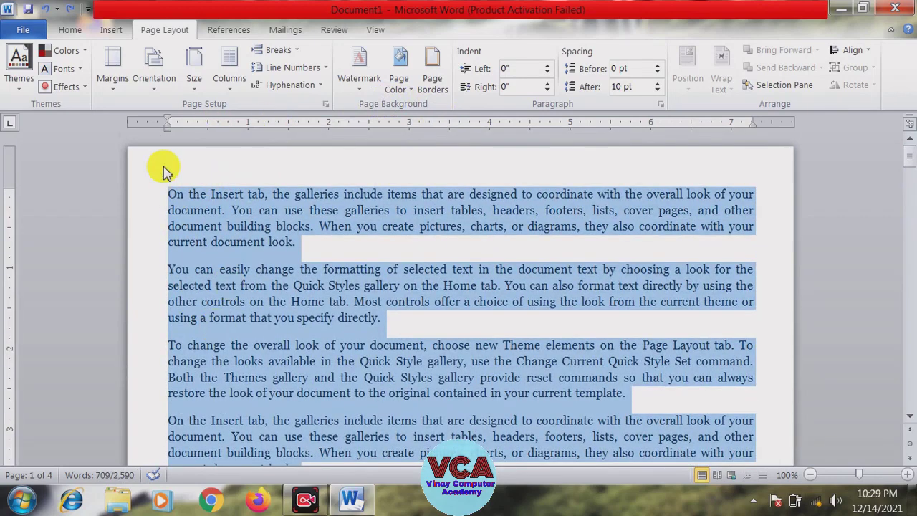
Step: Open the custom margin settings and choose to apply them to the selected text only
{"action": "left_click", "coordinate": [111, 90]}
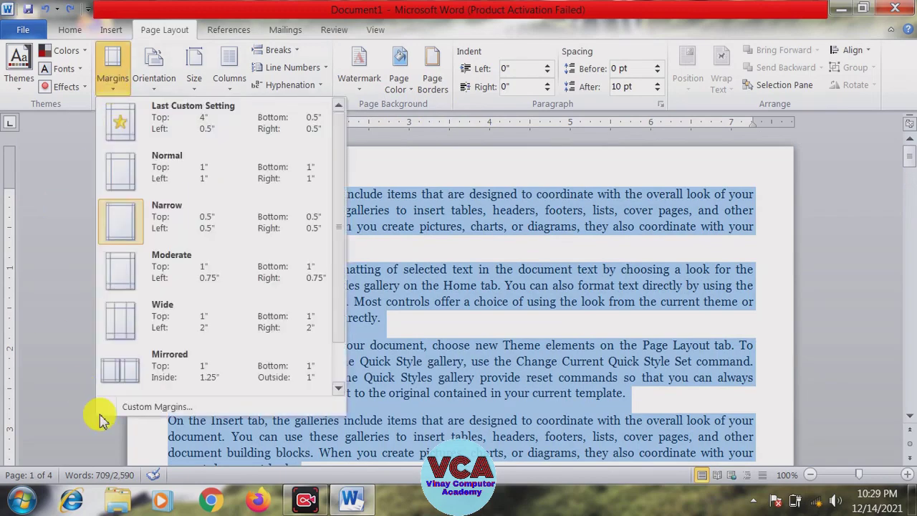
{"action": "left_click", "coordinate": [157, 407]}
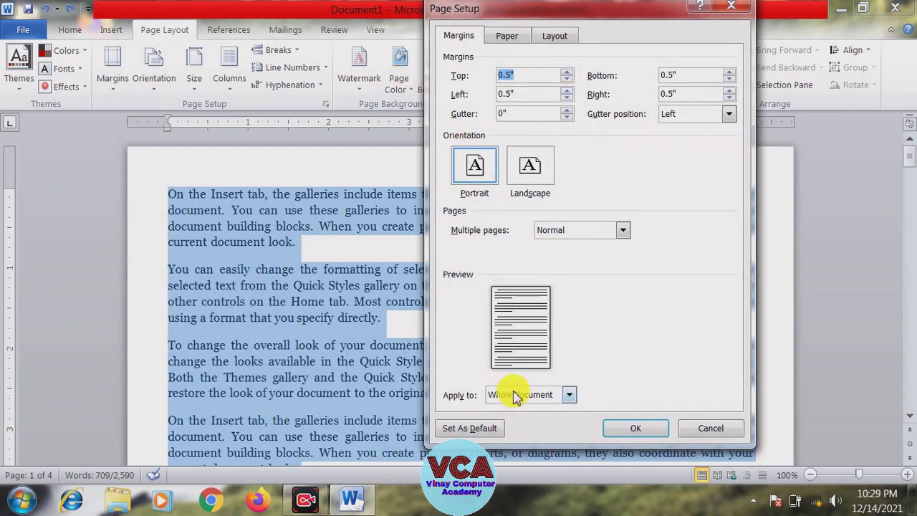
{"action": "left_click", "coordinate": [570, 396]}
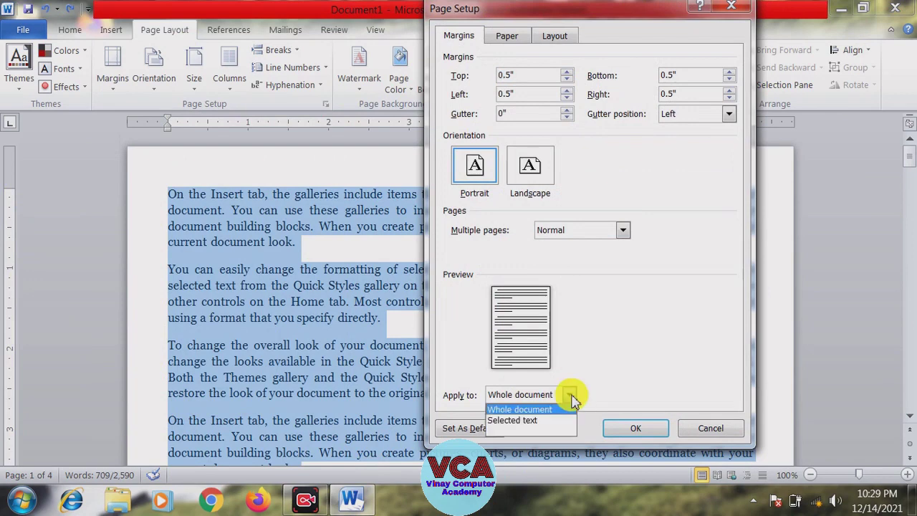
{"action": "left_click", "coordinate": [515, 420]}
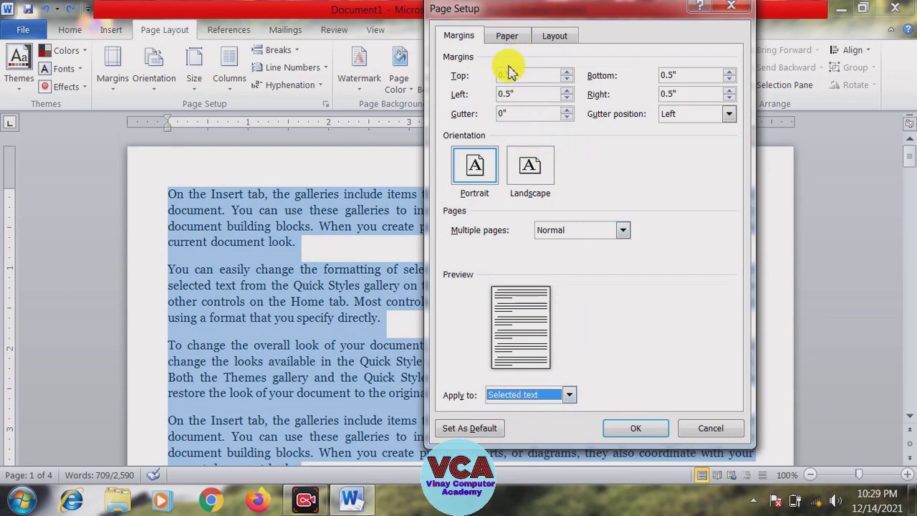
Step: Set the paper size to A3 and the gutter to 0.5" for the selected text, and apply the page setup
{"action": "left_click", "coordinate": [507, 37]}
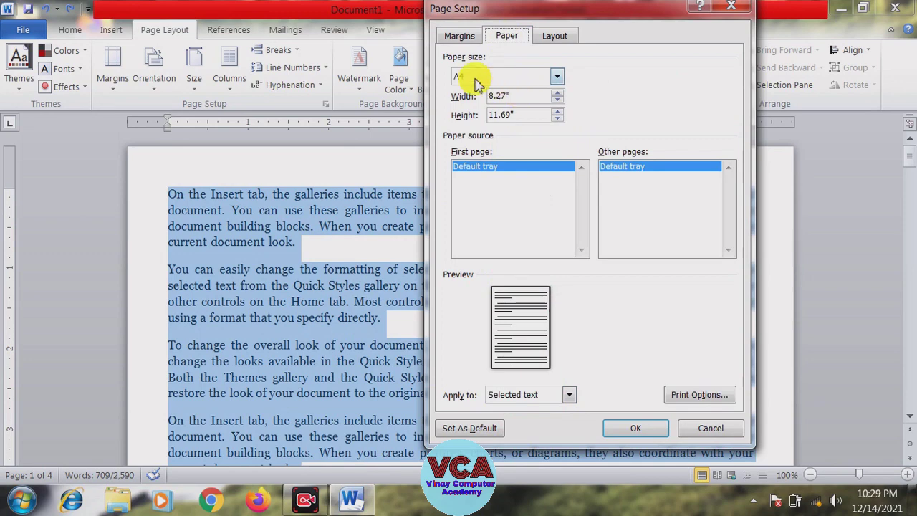
{"action": "left_click", "coordinate": [555, 76]}
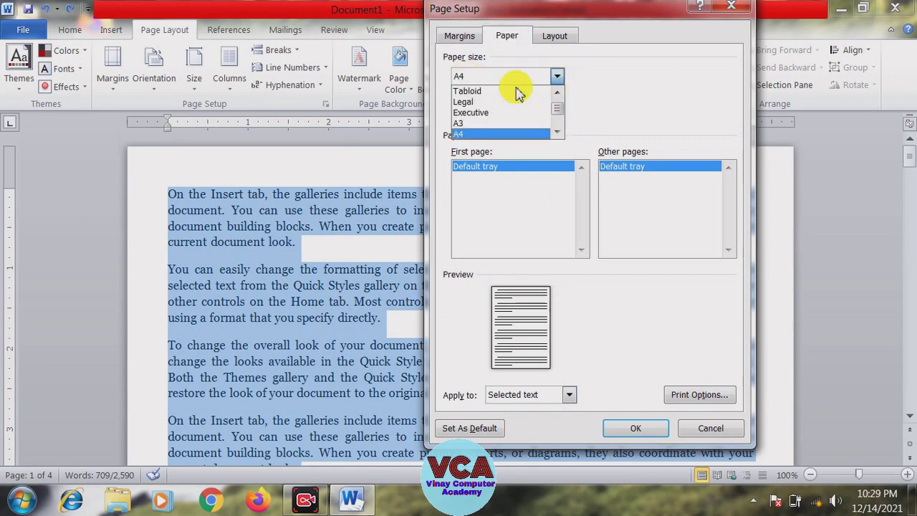
{"action": "left_click", "coordinate": [459, 124]}
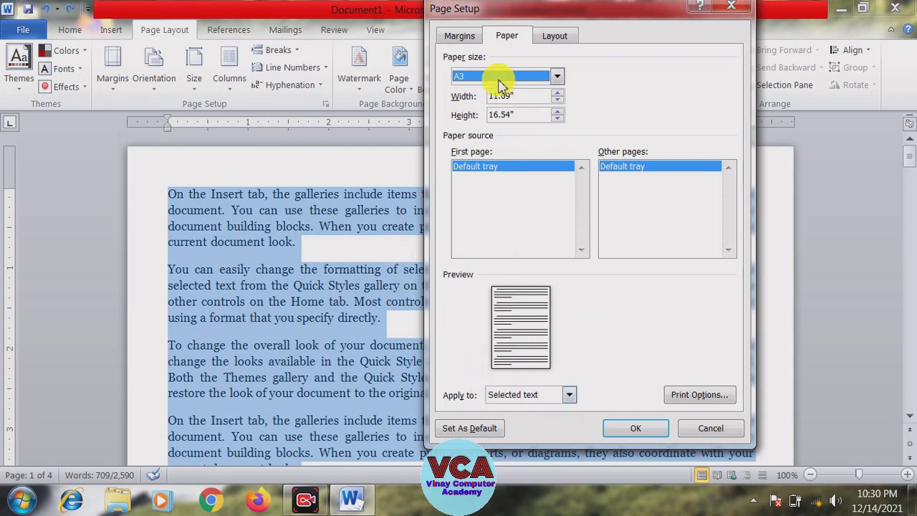
{"action": "left_click", "coordinate": [464, 35]}
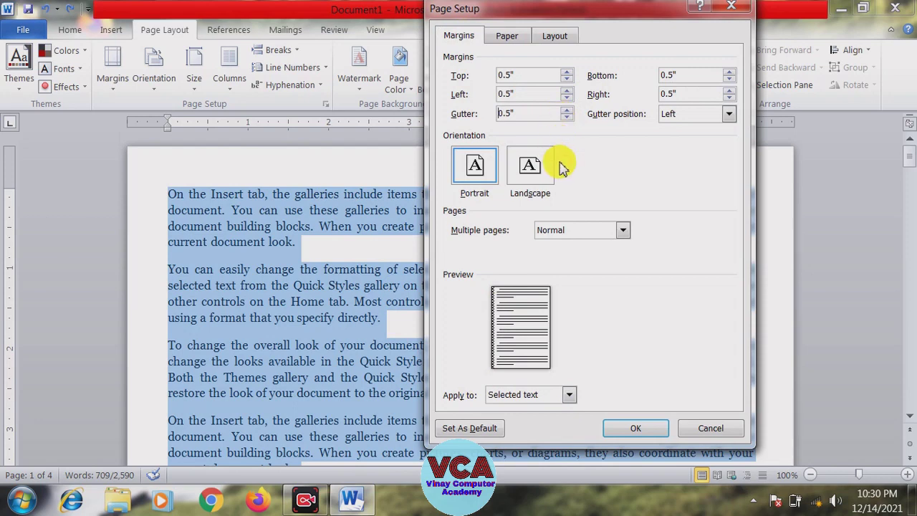
{"action": "left_click", "coordinate": [648, 430]}
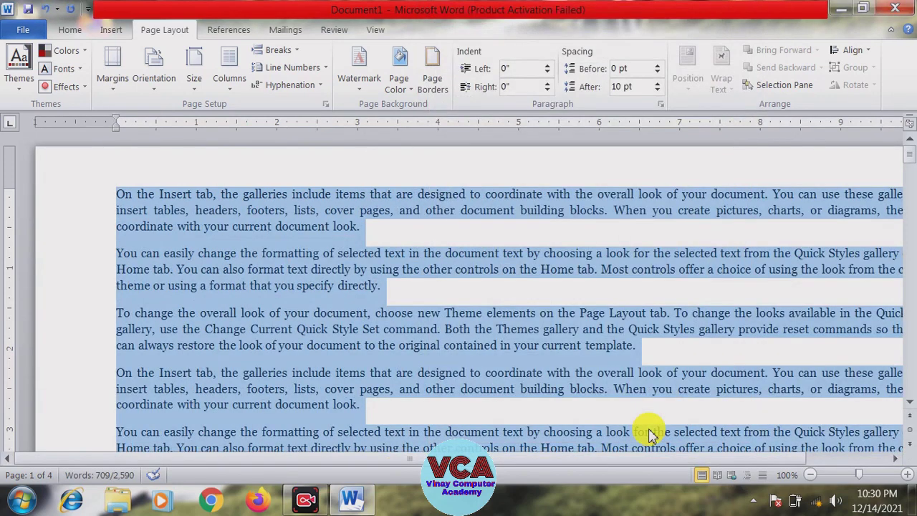
Step: Examine how the first page's size compares with the following page at 80% zoom
{"action": "left_click", "coordinate": [811, 475]}
{"action": "left_click", "coordinate": [811, 475]}
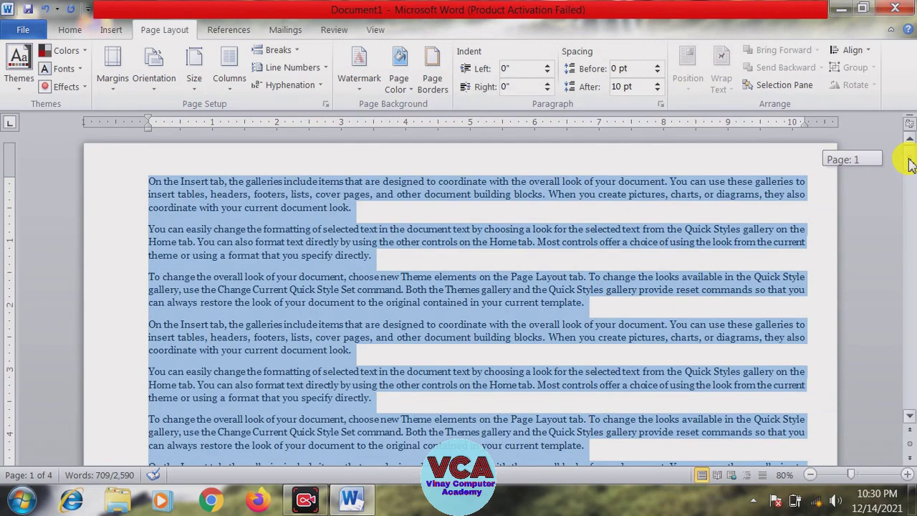
{"action": "left_click_drag", "start_coordinate": [910, 164], "coordinate": [908, 219]}
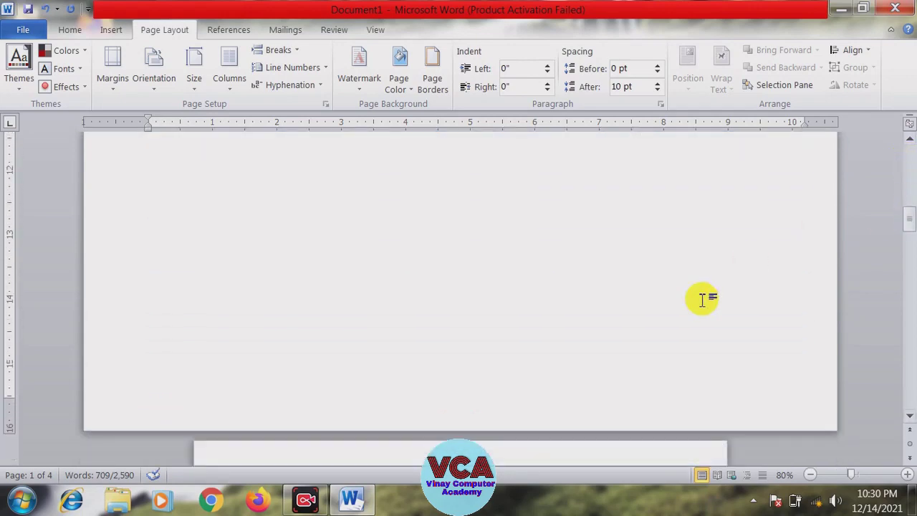
{"action": "left_click", "coordinate": [536, 286]}
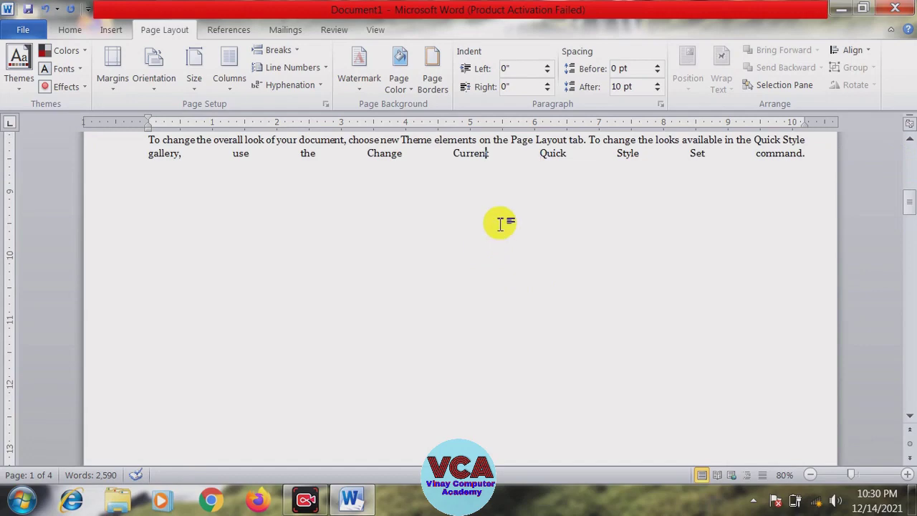
{"action": "left_click_drag", "start_coordinate": [906, 203], "coordinate": [905, 179]}
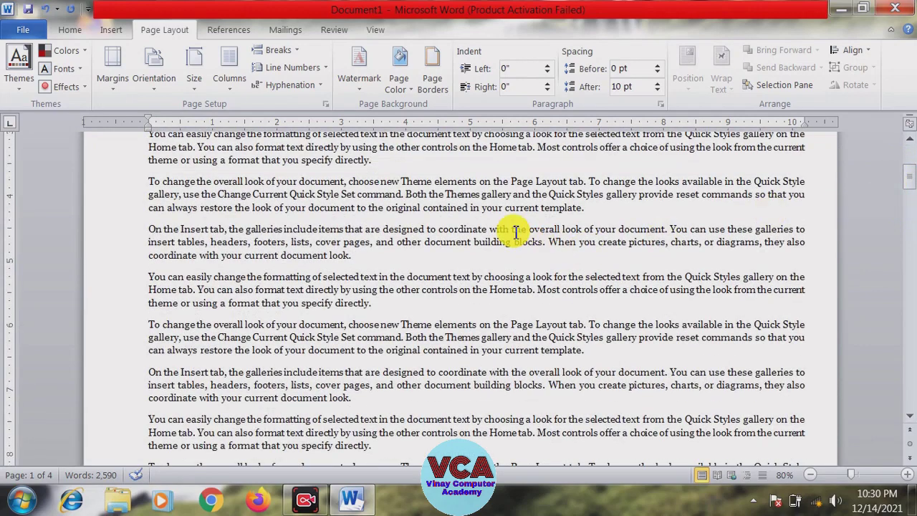
Step: Check the paper size assigned to the first page and to the second page, and return to the start of the document
{"action": "left_click", "coordinate": [194, 87]}
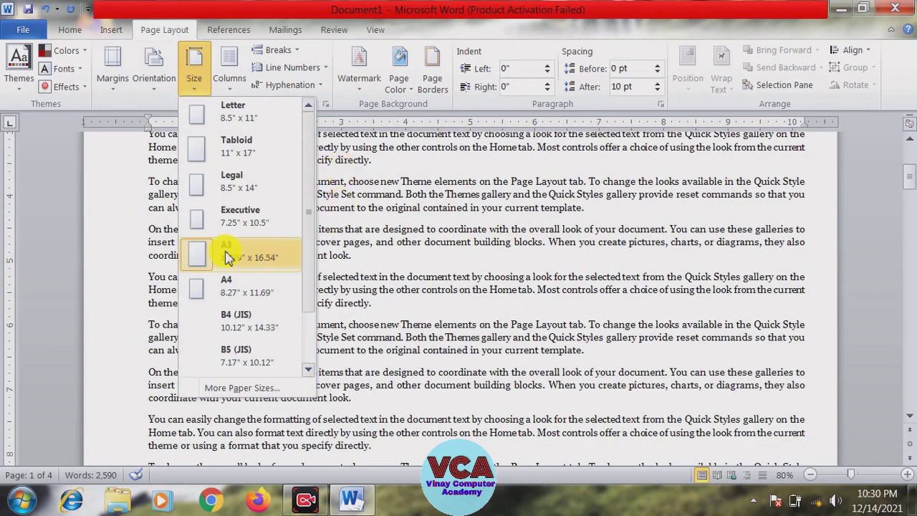
{"action": "left_click", "coordinate": [503, 276]}
{"action": "left_click_drag", "start_coordinate": [908, 179], "coordinate": [910, 247]}
{"action": "left_click", "coordinate": [510, 317]}
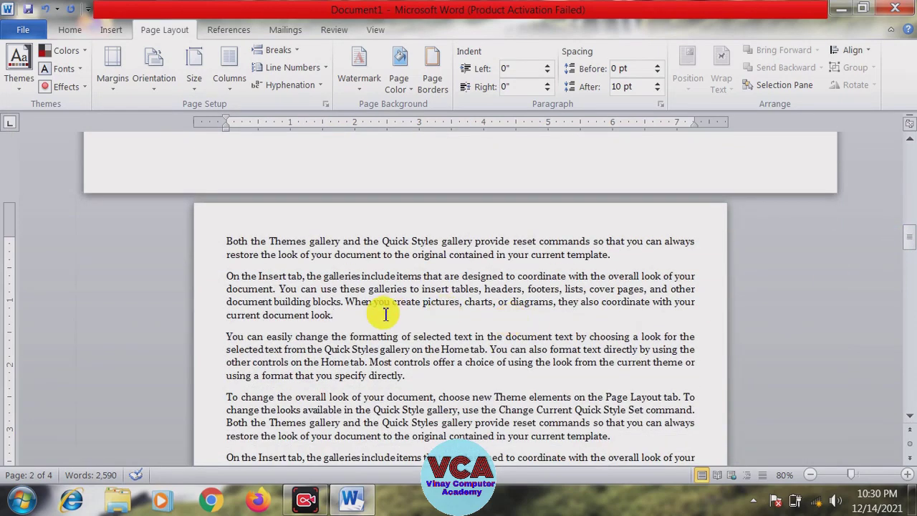
{"action": "left_click", "coordinate": [194, 72]}
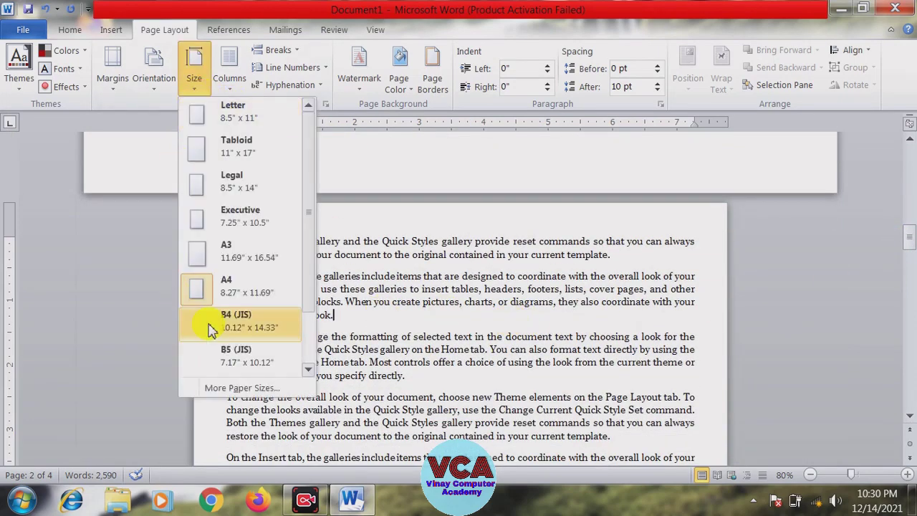
{"action": "left_click", "coordinate": [409, 346]}
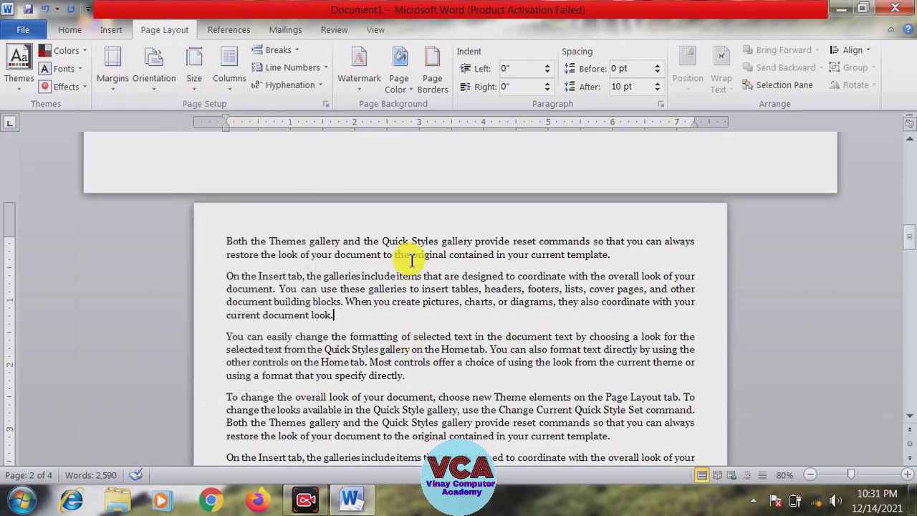
{"action": "left_click_drag", "start_coordinate": [907, 237], "coordinate": [907, 157]}
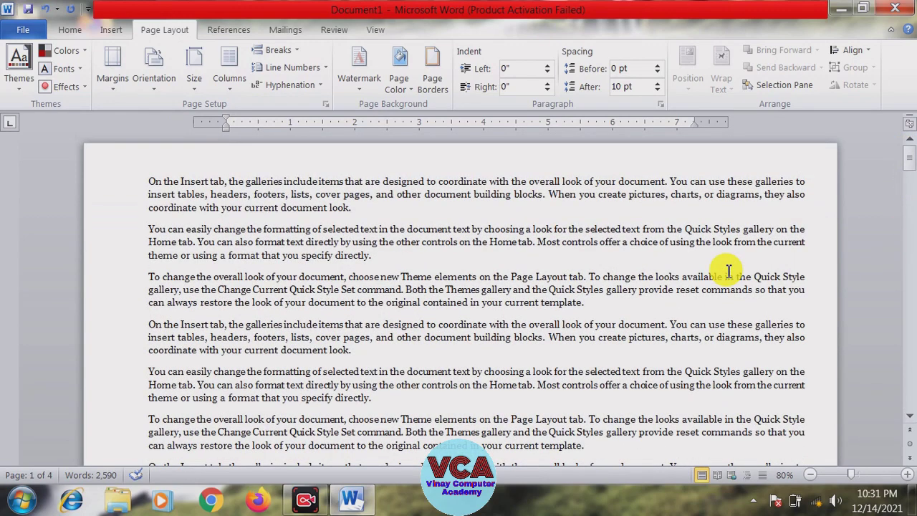
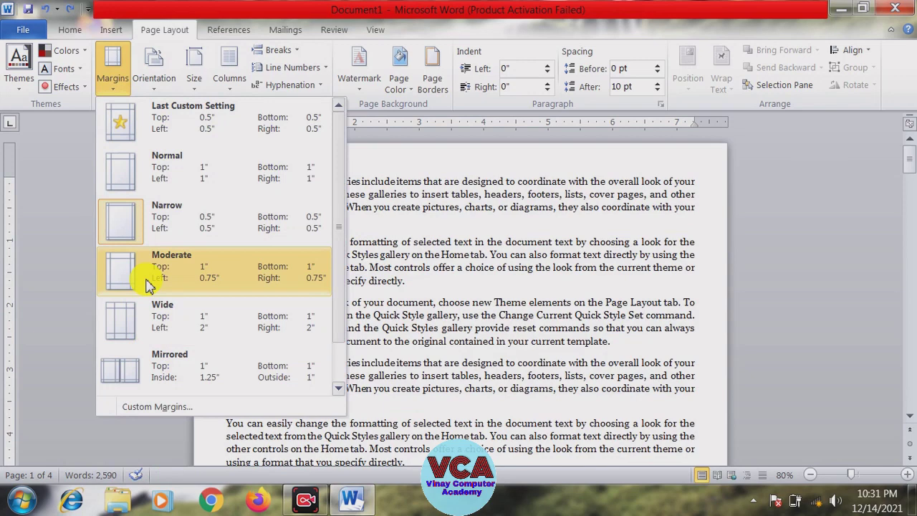
Step: Switch the document's page orientation to landscape, view the pages, and undo the orientation change
{"action": "left_click", "coordinate": [433, 219]}
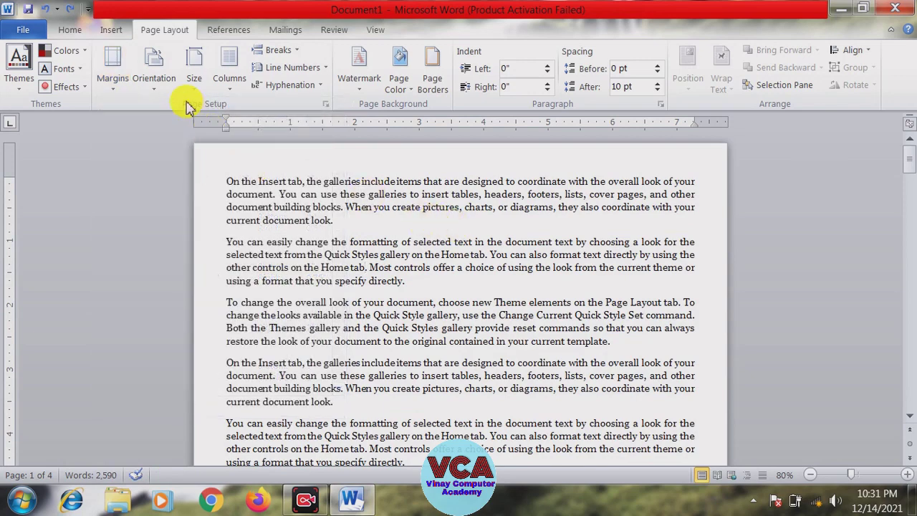
{"action": "left_click", "coordinate": [161, 95]}
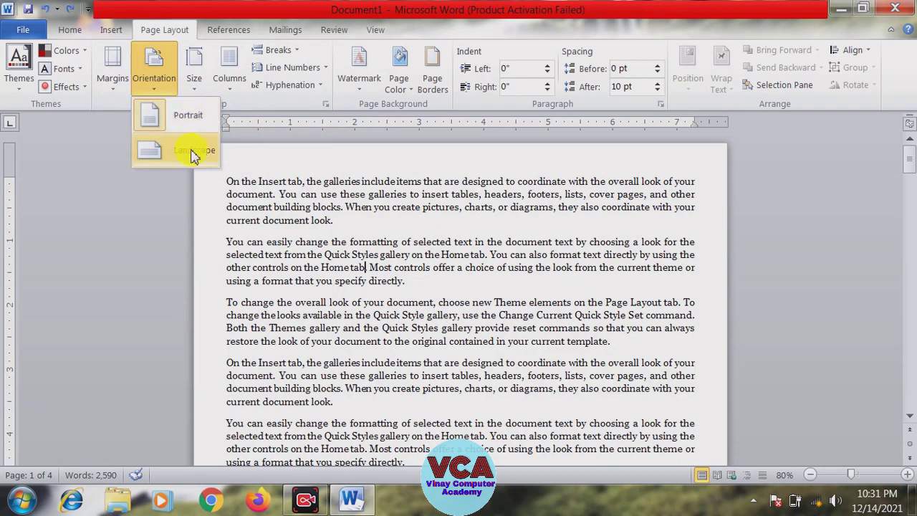
{"action": "left_click", "coordinate": [454, 242]}
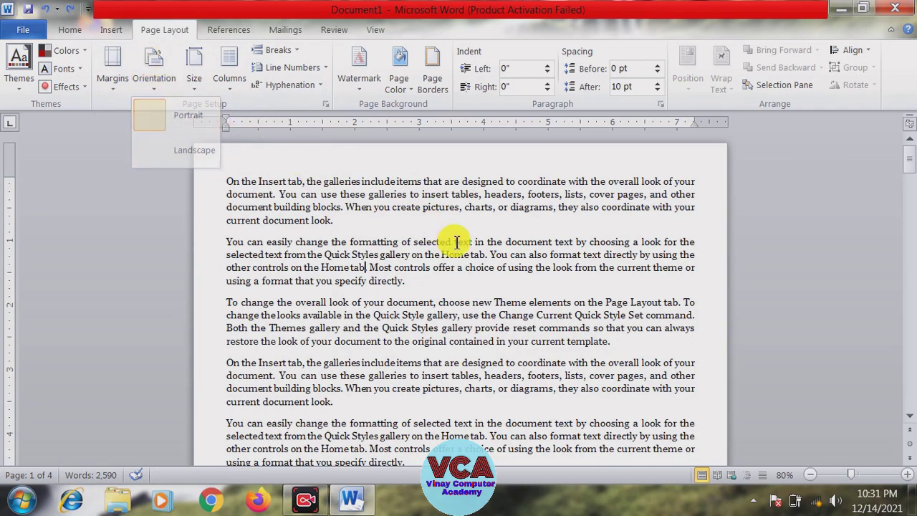
{"action": "left_click", "coordinate": [153, 72]}
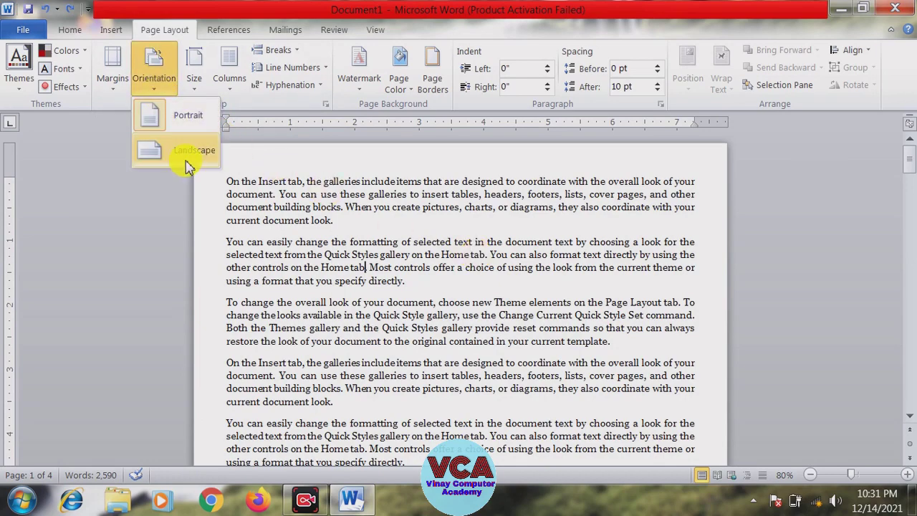
{"action": "left_click", "coordinate": [186, 152]}
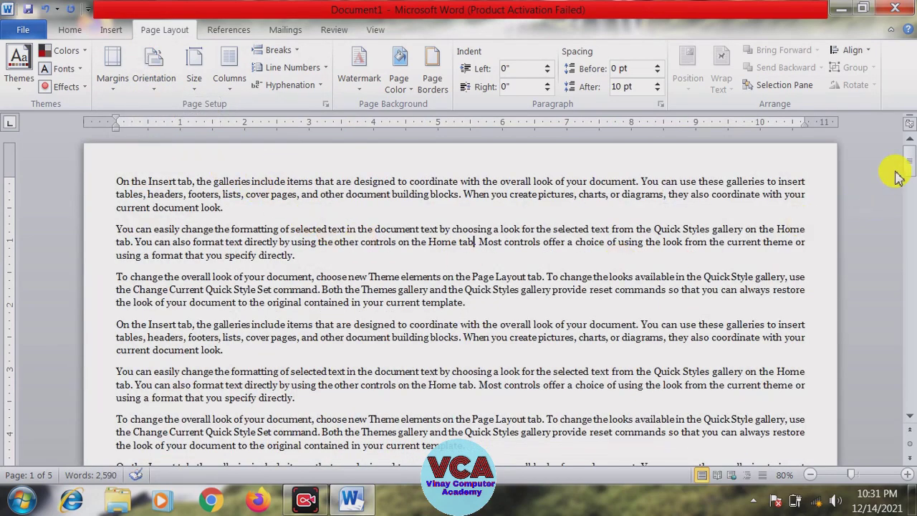
{"action": "mouse_move", "coordinate": [908, 171]}
{"action": "left_mouse_down"}
{"action": "mouse_move", "coordinate": [902, 189]}
{"action": "mouse_move", "coordinate": [900, 172]}
{"action": "left_mouse_up"}
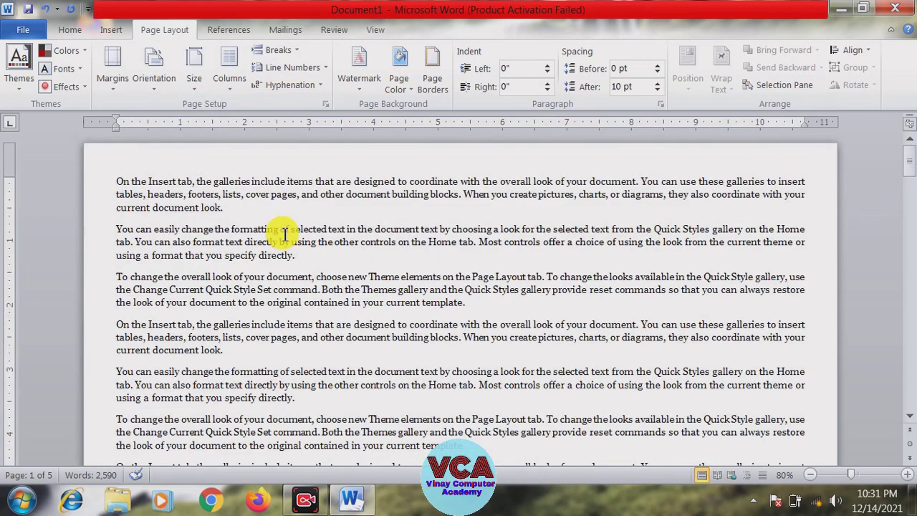
{"action": "key", "text": "ctrl+z"}
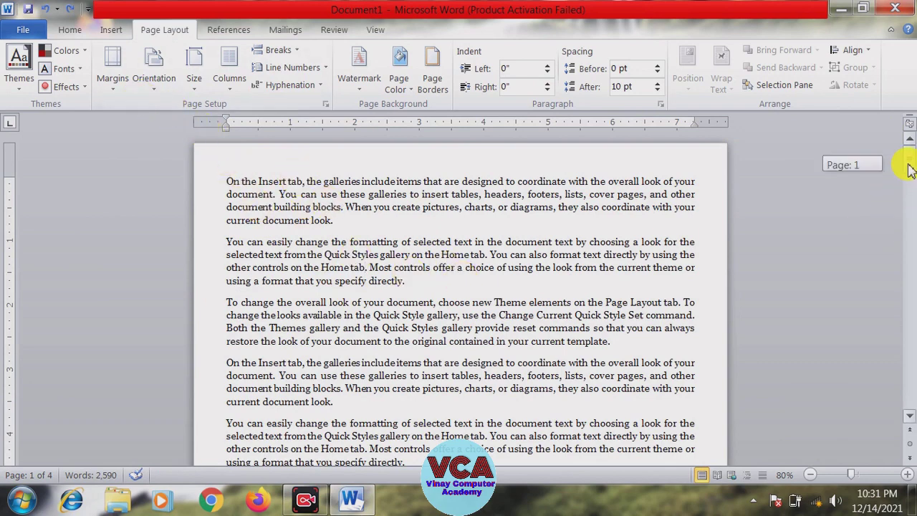
Step: Select all the text on the first page and open the custom margin settings
{"action": "left_click_drag", "start_coordinate": [908, 169], "coordinate": [908, 202]}
{"action": "left_click_drag", "start_coordinate": [702, 375], "coordinate": [275, 184]}
{"action": "left_click", "coordinate": [113, 66]}
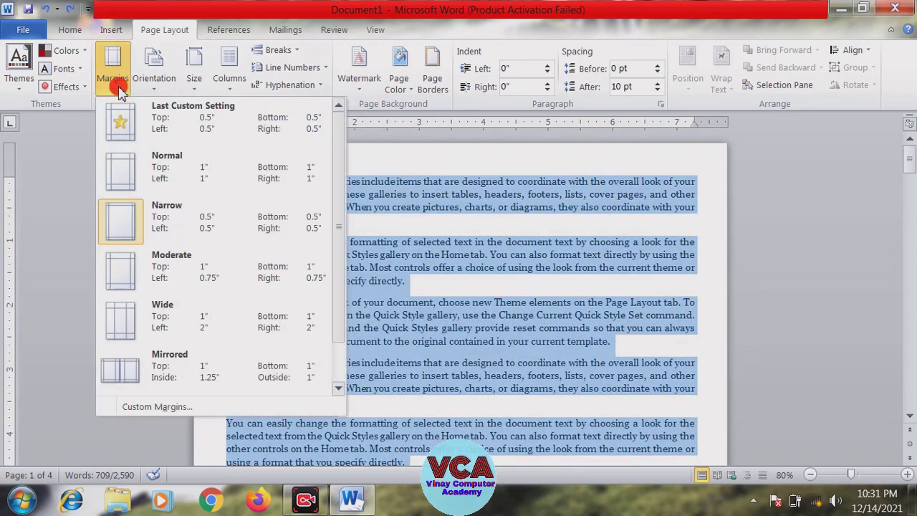
{"action": "left_click", "coordinate": [169, 406]}
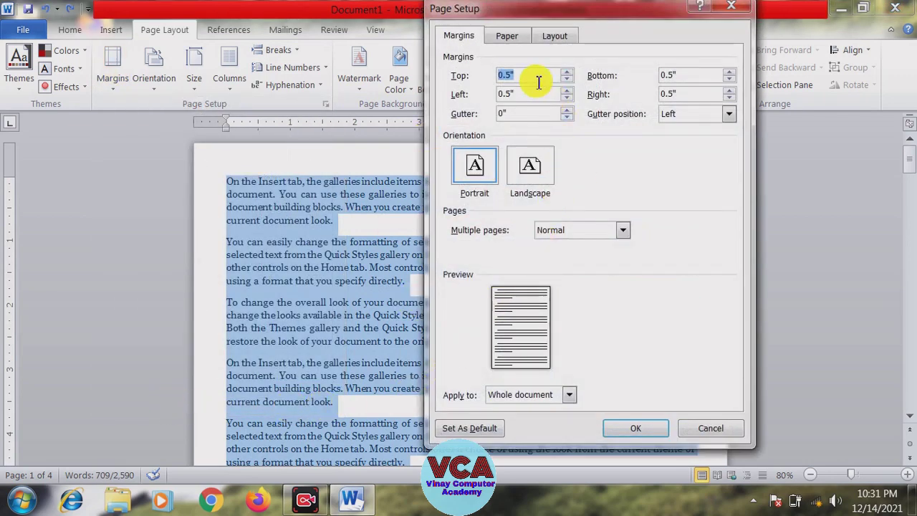
Step: Set the paper size to A3 and the orientation to landscape, applied to the whole document
{"action": "left_click", "coordinate": [510, 35]}
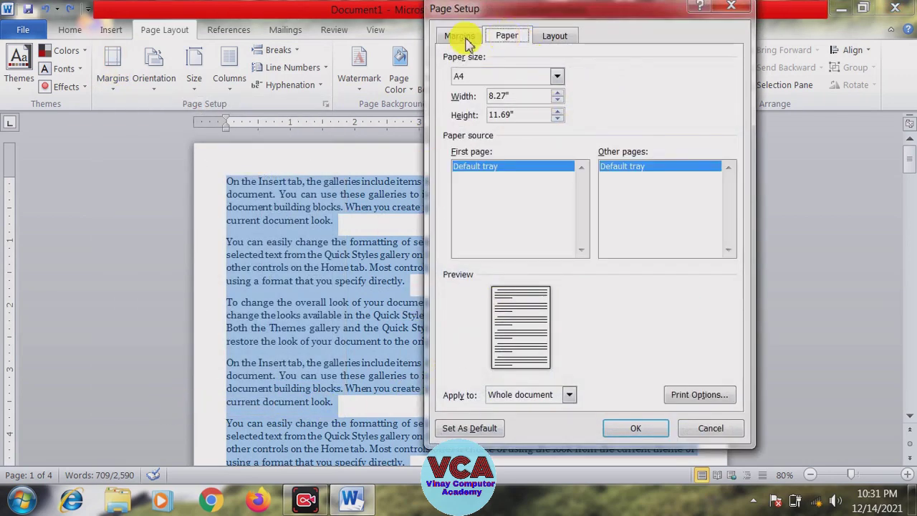
{"action": "left_click", "coordinate": [557, 77]}
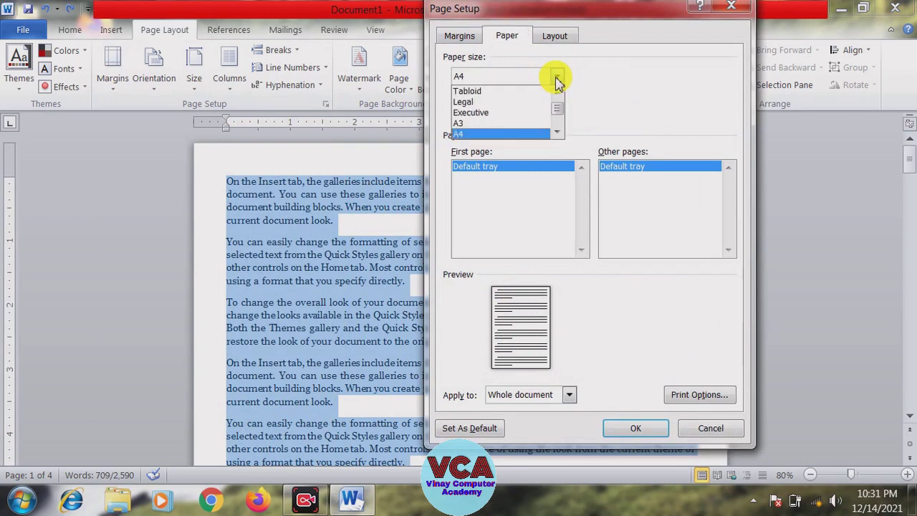
{"action": "left_click", "coordinate": [464, 125]}
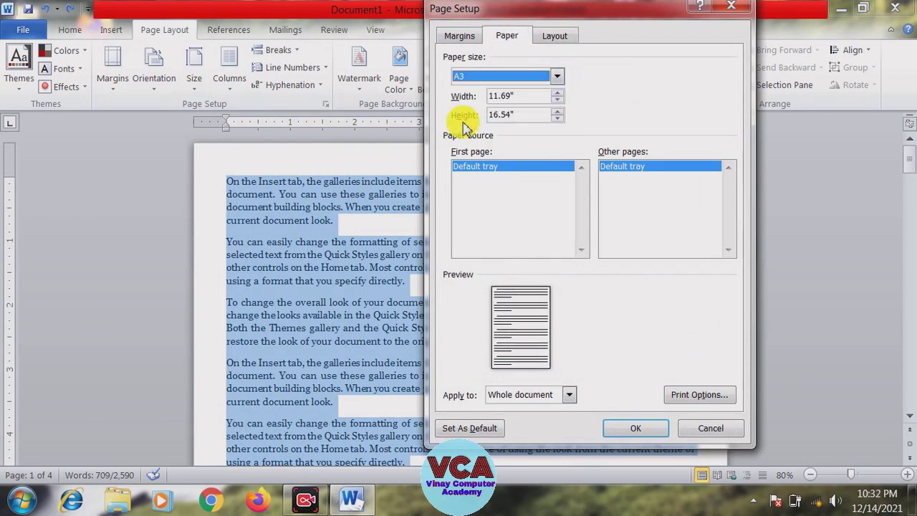
{"action": "left_click", "coordinate": [469, 39]}
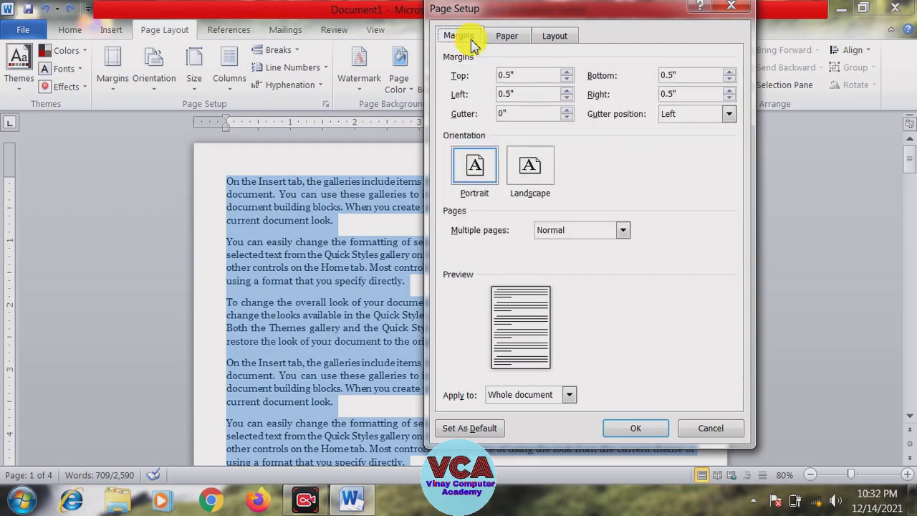
{"action": "left_click", "coordinate": [528, 179]}
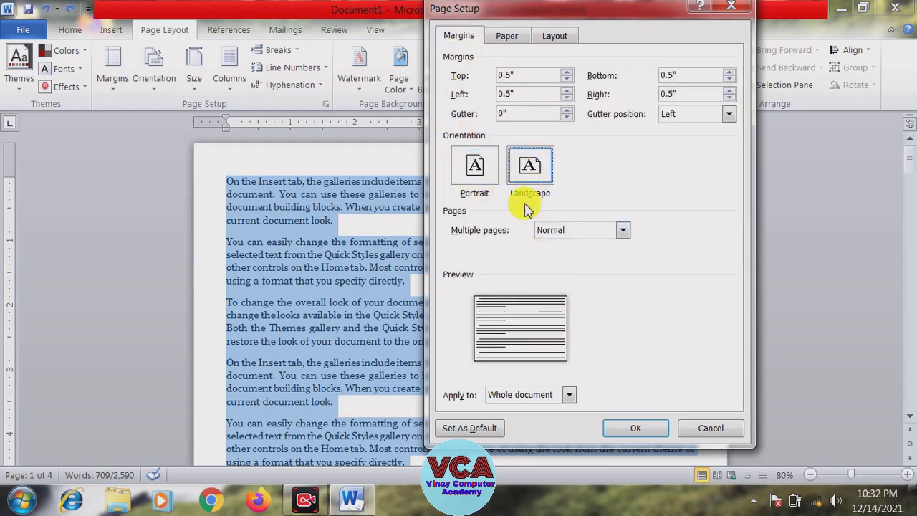
{"action": "left_click", "coordinate": [636, 429]}
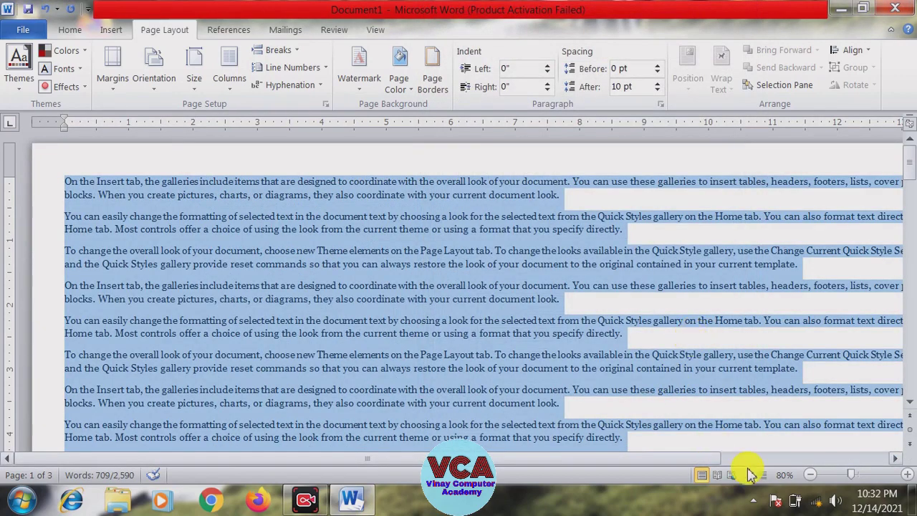
Step: Examine the document's landscape A3 pages at 60% zoom and clear the text selection
{"action": "left_click", "coordinate": [810, 475]}
{"action": "left_click", "coordinate": [811, 474]}
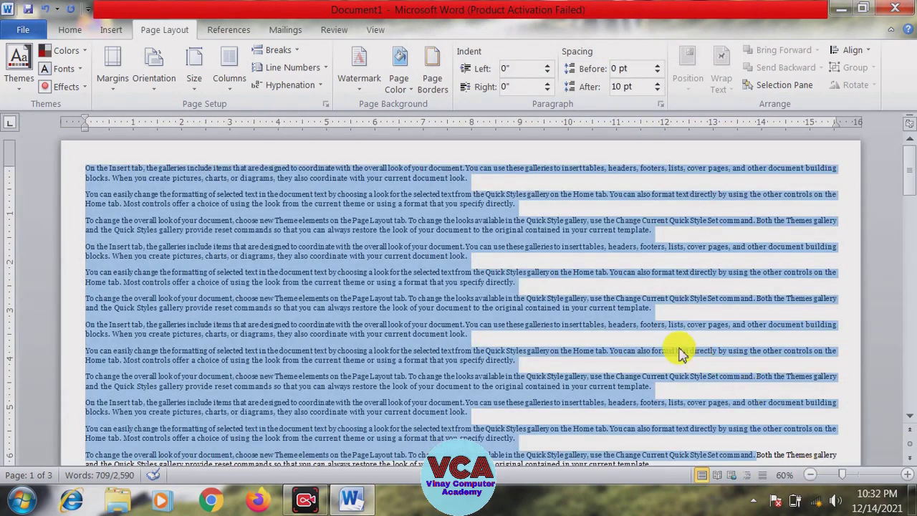
{"action": "left_click_drag", "start_coordinate": [910, 197], "coordinate": [904, 147]}
{"action": "left_click", "coordinate": [630, 260]}
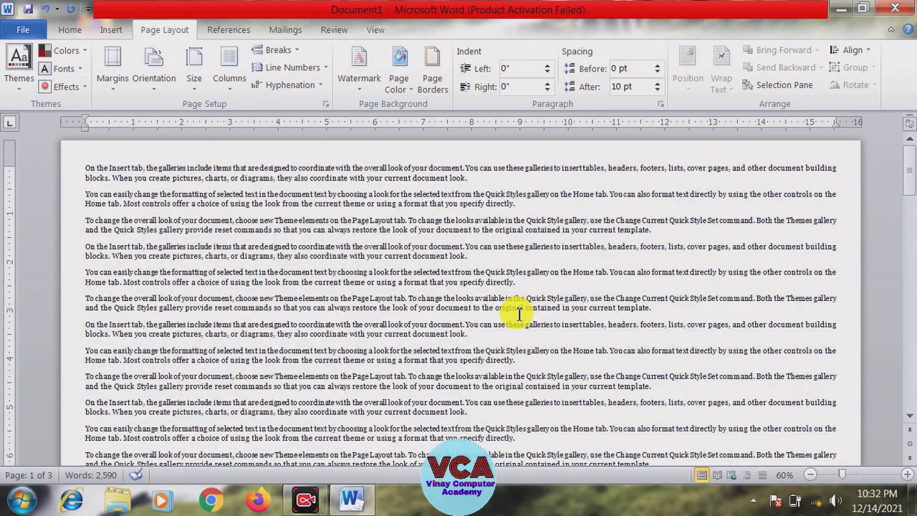
Step: Undo the A3 landscape page setup, deselect the text, and return the zoom to 80%
{"action": "key", "text": "ctrl+z"}
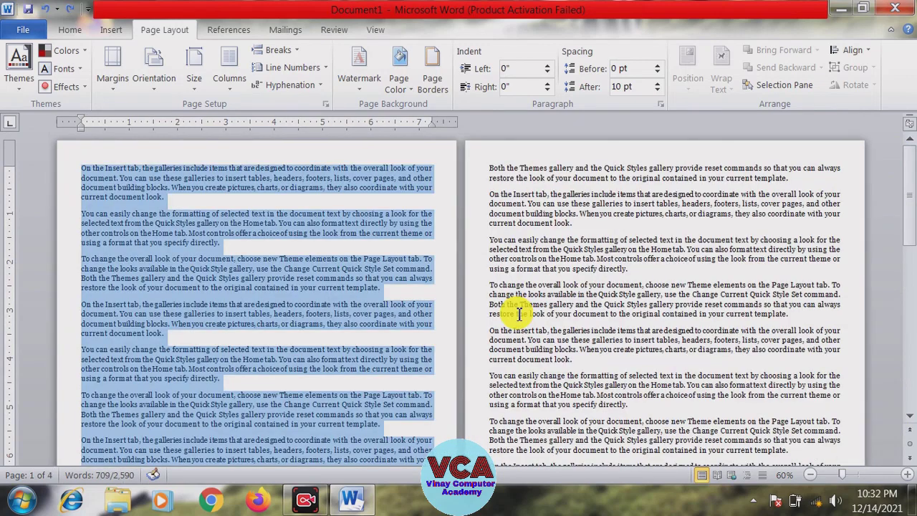
{"action": "left_click", "coordinate": [361, 288]}
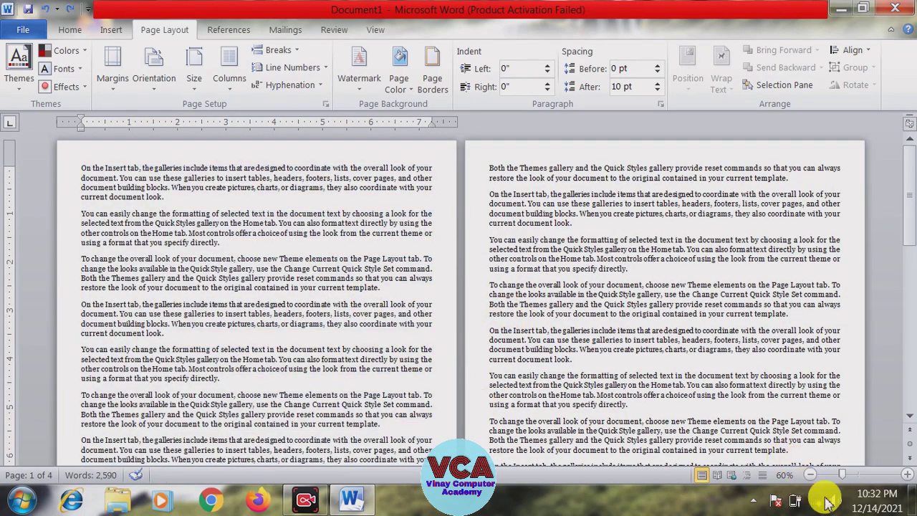
{"action": "left_click", "coordinate": [907, 475]}
{"action": "left_click", "coordinate": [907, 475]}
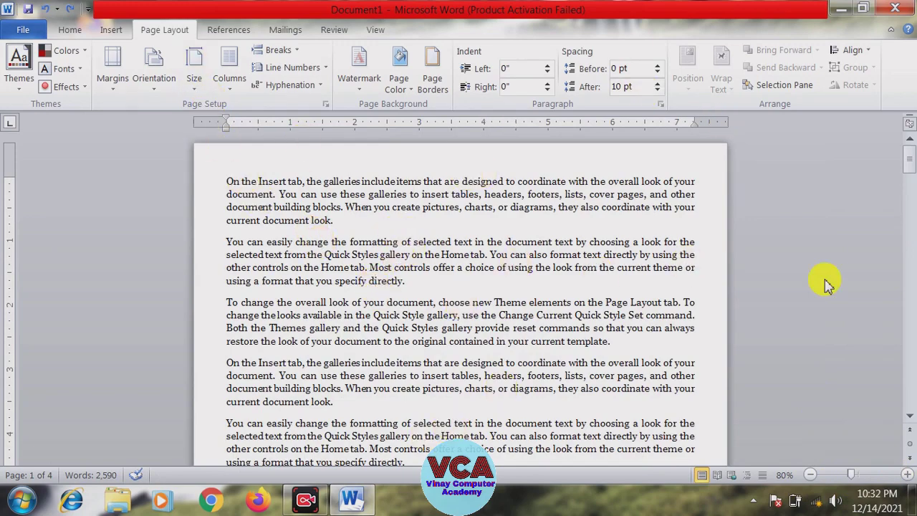
Step: Select all the text on the first page and apply landscape orientation to the selected text only, fixing the out-of-range margins
{"action": "left_click_drag", "start_coordinate": [906, 174], "coordinate": [906, 177]}
{"action": "left_click_drag", "start_coordinate": [910, 194], "coordinate": [908, 220]}
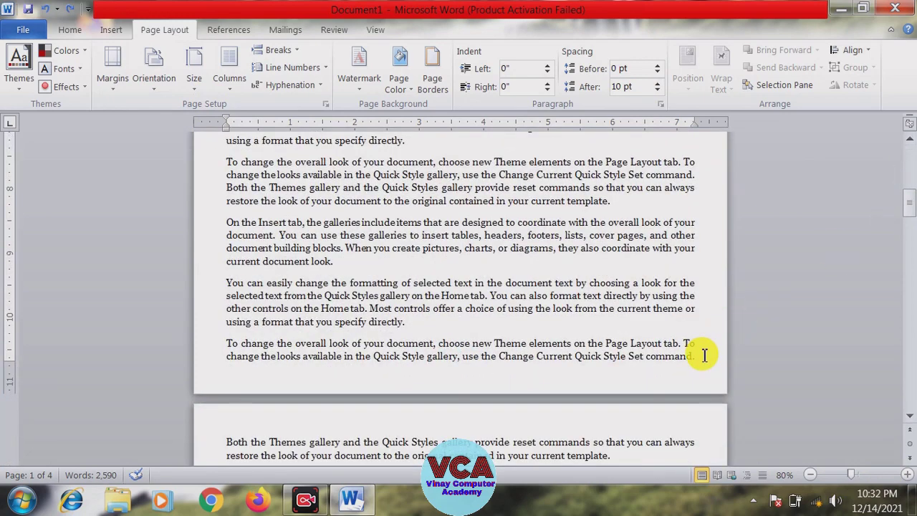
{"action": "left_click", "coordinate": [227, 343]}
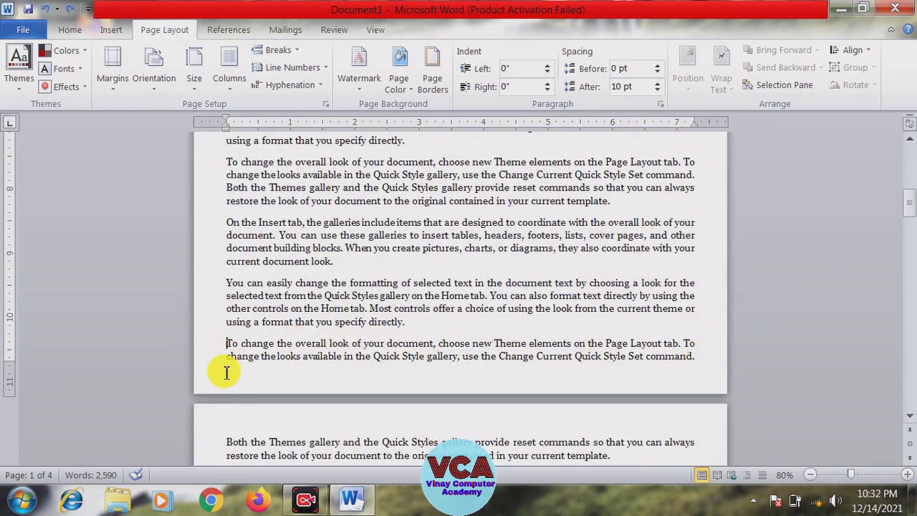
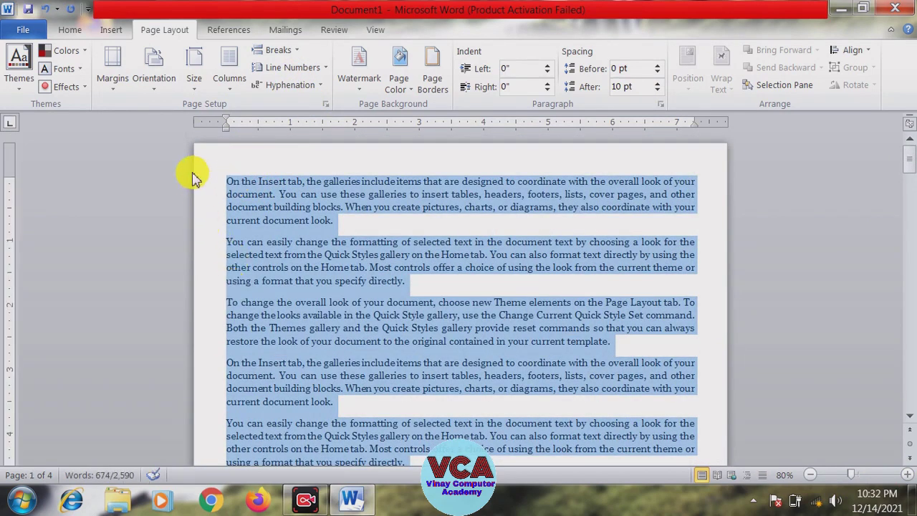
{"action": "left_click", "coordinate": [124, 96]}
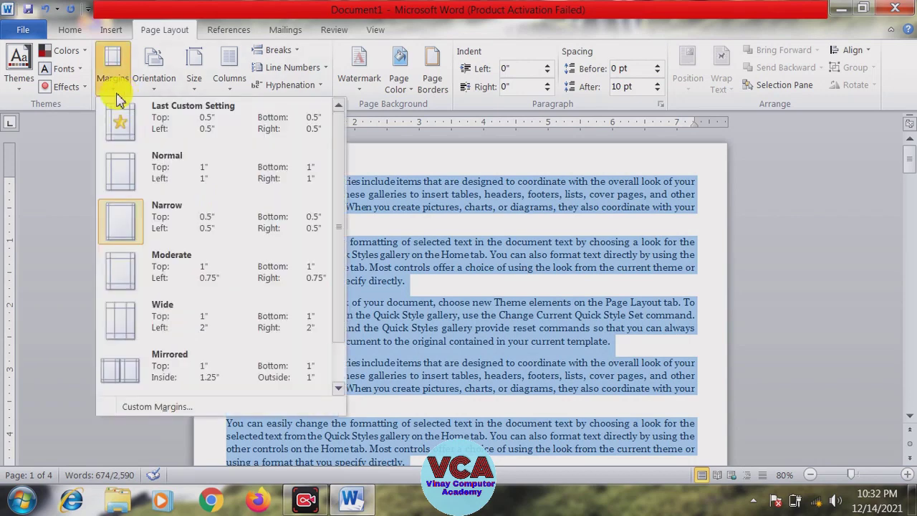
{"action": "left_click", "coordinate": [169, 414]}
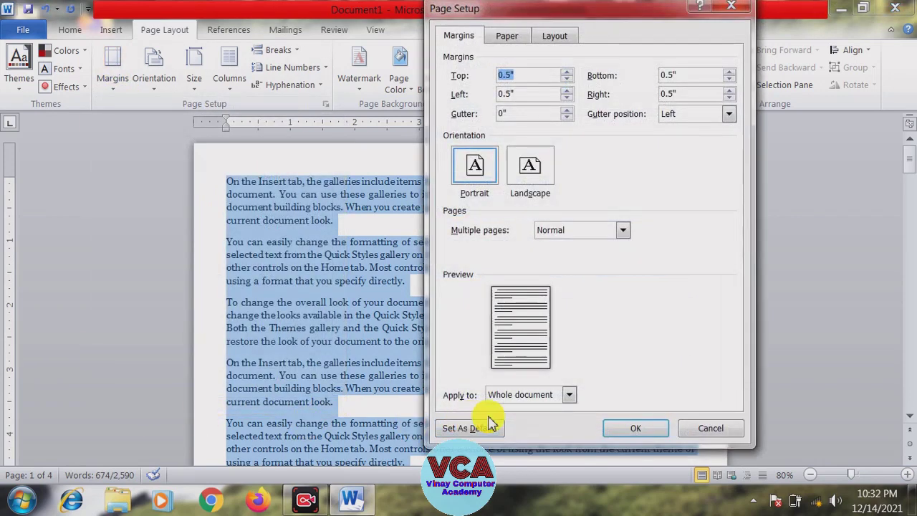
{"action": "left_click", "coordinate": [514, 404]}
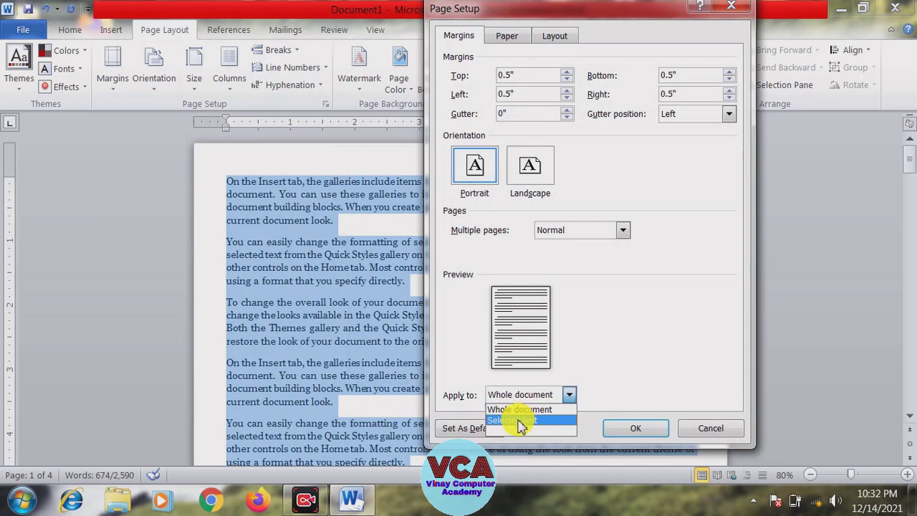
{"action": "left_click", "coordinate": [520, 421]}
{"action": "left_click", "coordinate": [538, 172]}
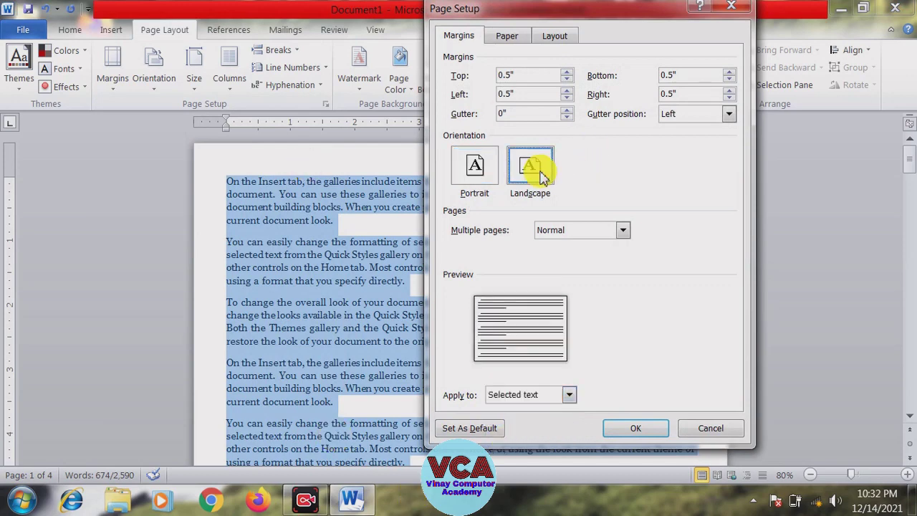
{"action": "left_click", "coordinate": [626, 428]}
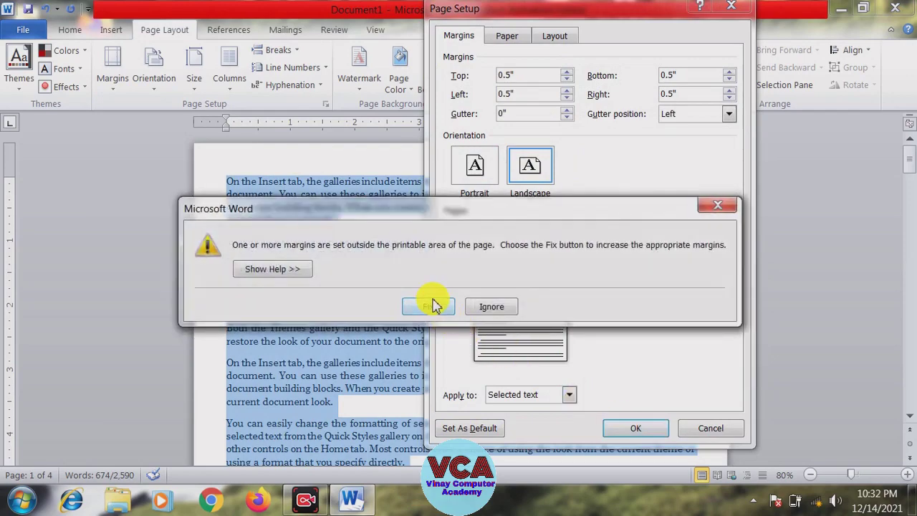
{"action": "left_click", "coordinate": [433, 306]}
{"action": "left_click", "coordinate": [636, 428]}
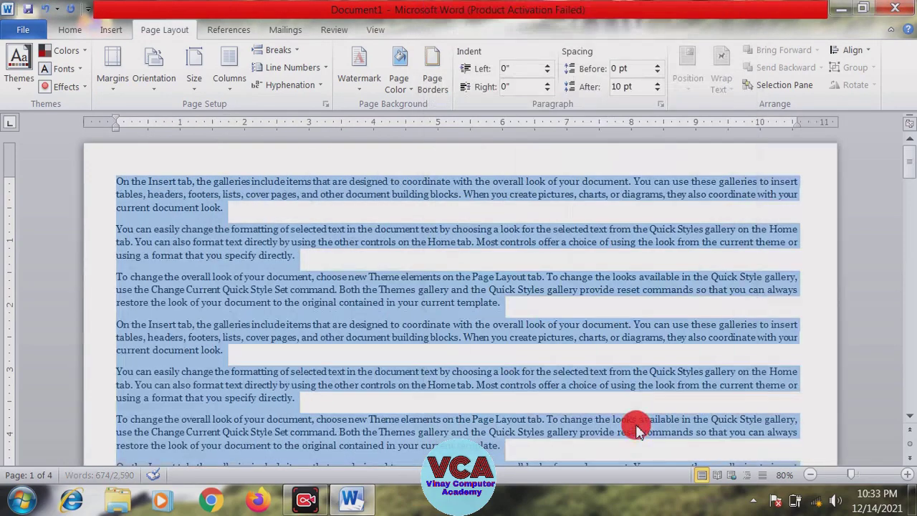
Step: Examine how the first page's text flows onto the two landscape pages, highlighting the paragraph on the second page
{"action": "left_click", "coordinate": [608, 312]}
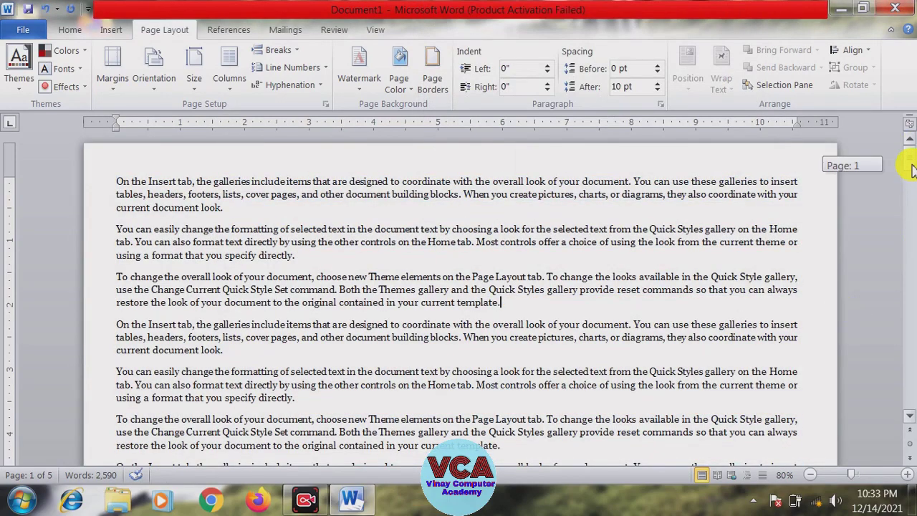
{"action": "left_click_drag", "start_coordinate": [913, 169], "coordinate": [895, 196]}
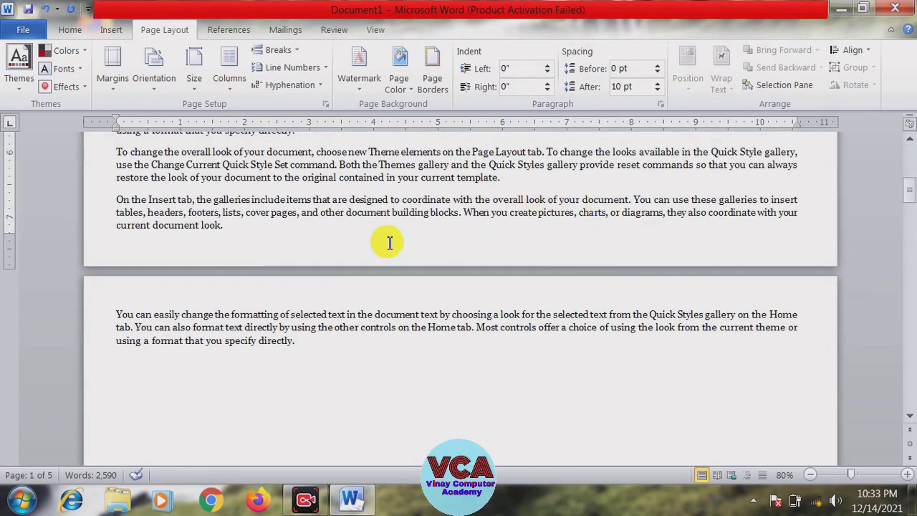
{"action": "left_click", "coordinate": [246, 225]}
{"action": "left_click", "coordinate": [304, 343]}
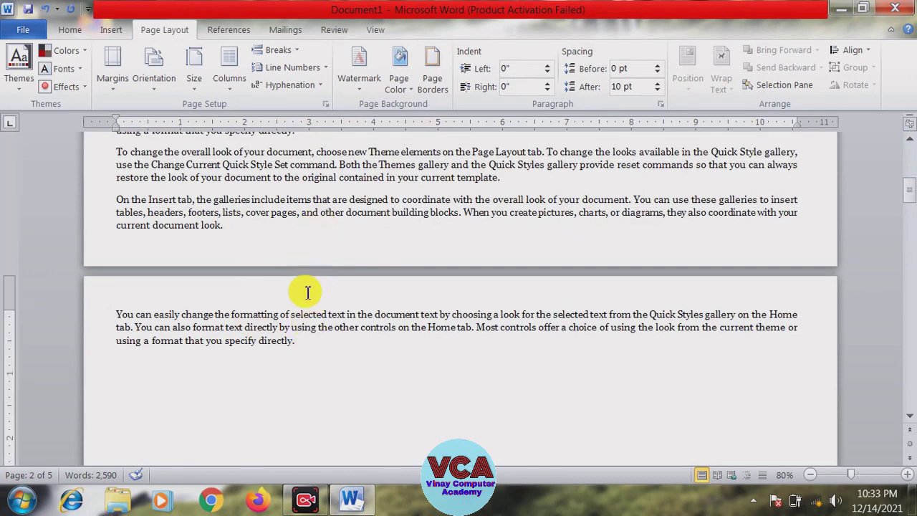
{"action": "left_click_drag", "start_coordinate": [304, 342], "coordinate": [205, 177]}
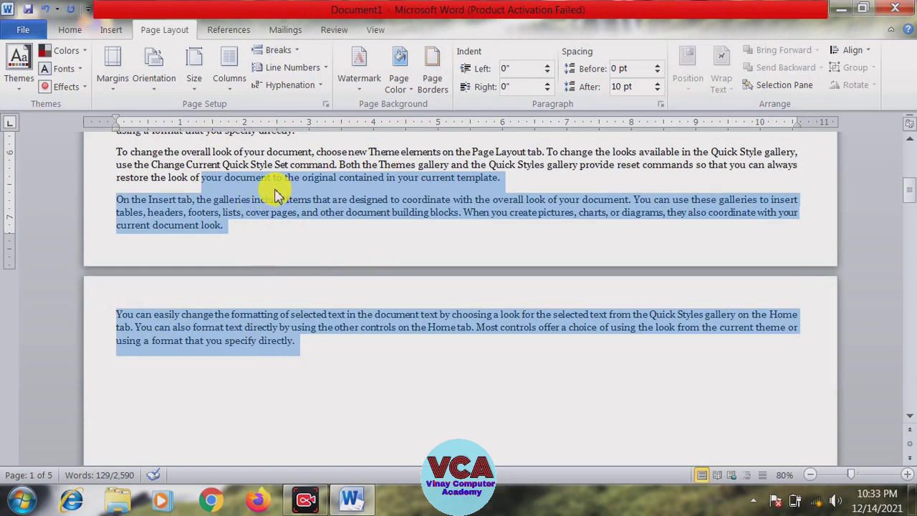
{"action": "left_click", "coordinate": [286, 330]}
{"action": "left_click_drag", "start_coordinate": [307, 342], "coordinate": [136, 315]}
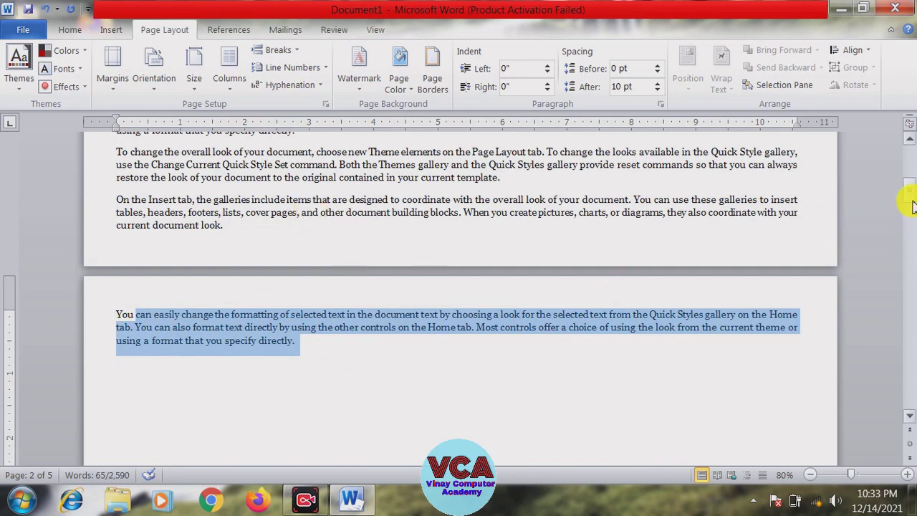
Step: Undo the landscape page setup of the selected text and clear the text selection
{"action": "left_click_drag", "start_coordinate": [914, 205], "coordinate": [871, 161]}
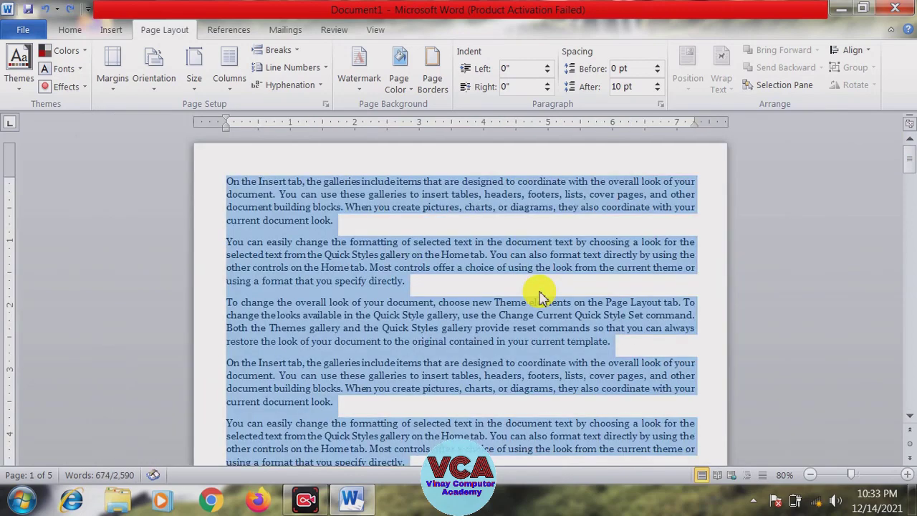
{"action": "left_click", "coordinate": [326, 208]}
Step: Review the margin, orientation and paper size choices, including the additional paper size settings, and close them without changes
{"action": "left_click", "coordinate": [113, 75]}
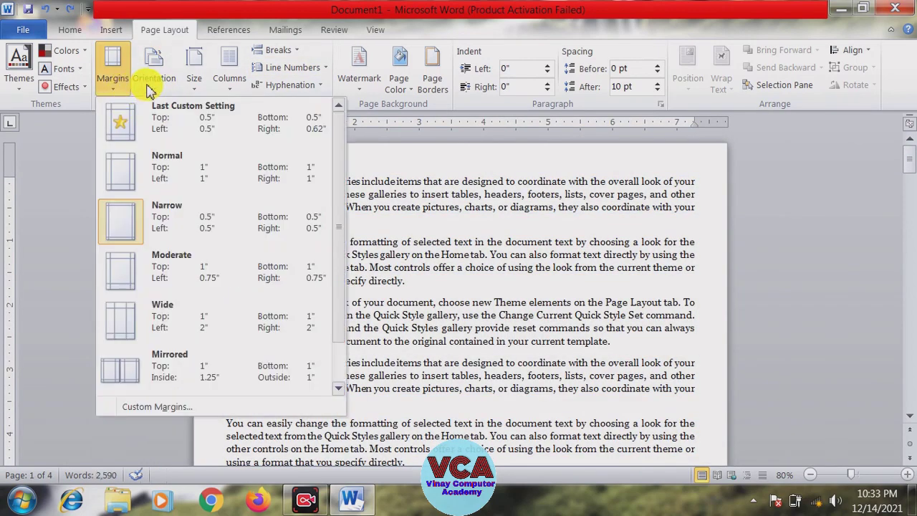
{"action": "left_click", "coordinate": [150, 85]}
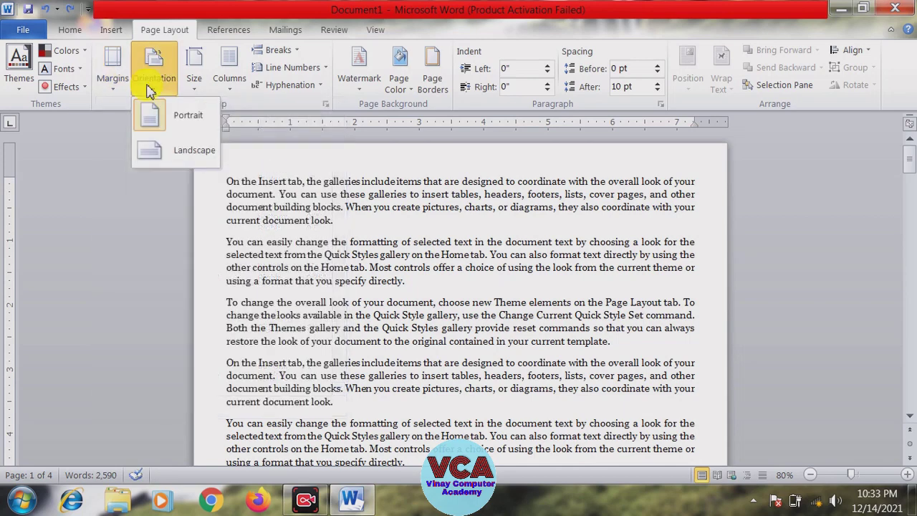
{"action": "left_click", "coordinate": [193, 80]}
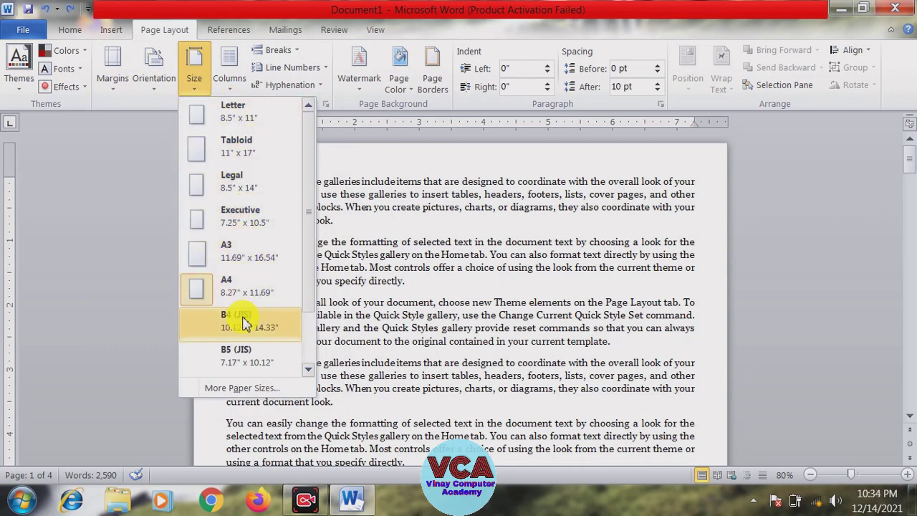
{"action": "scroll", "coordinate": [304, 183], "scroll_direction": "down", "scroll_amount": 1}
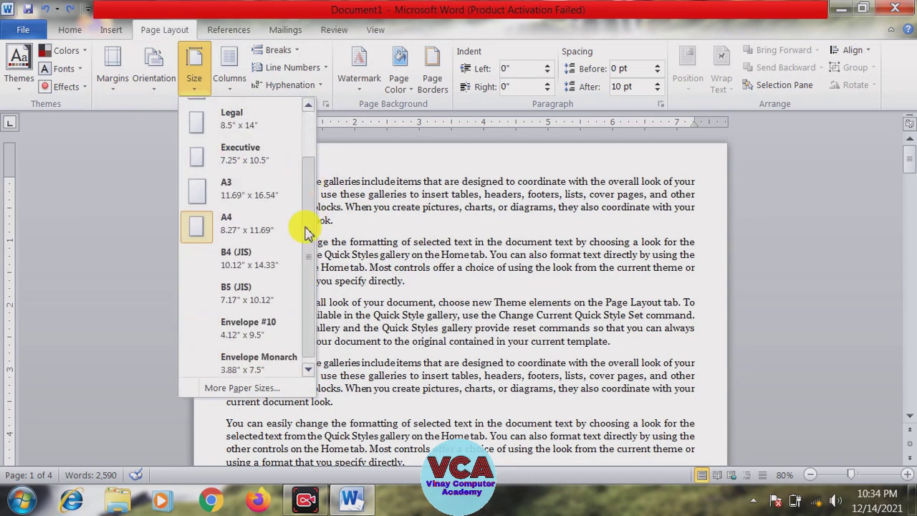
{"action": "left_click", "coordinate": [305, 258]}
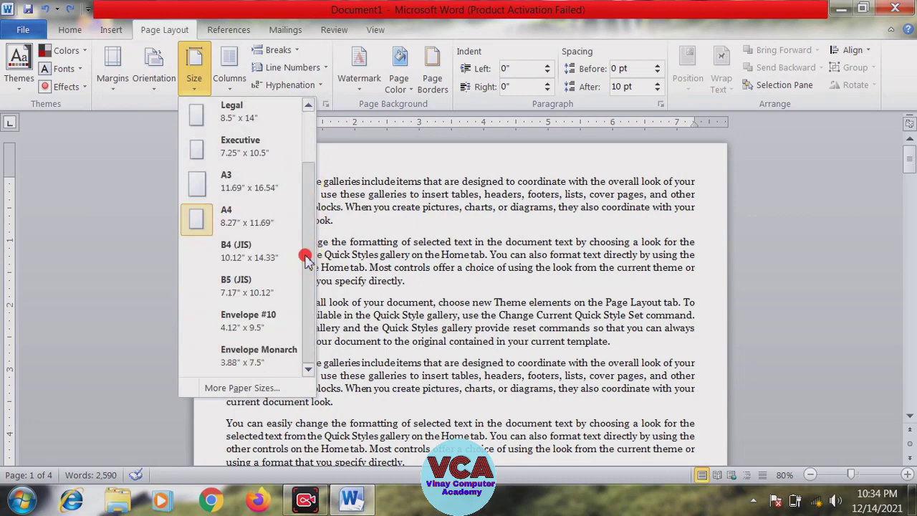
{"action": "left_click", "coordinate": [249, 390]}
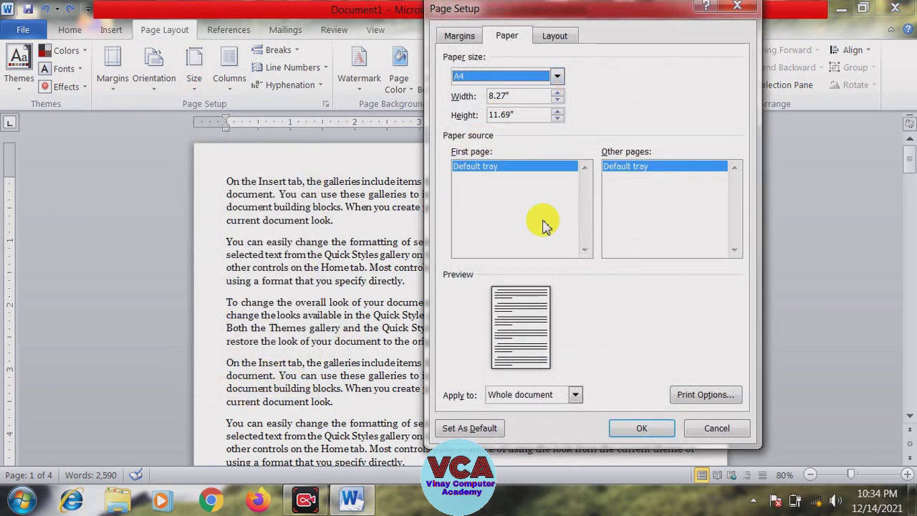
{"action": "left_click", "coordinate": [742, 10]}
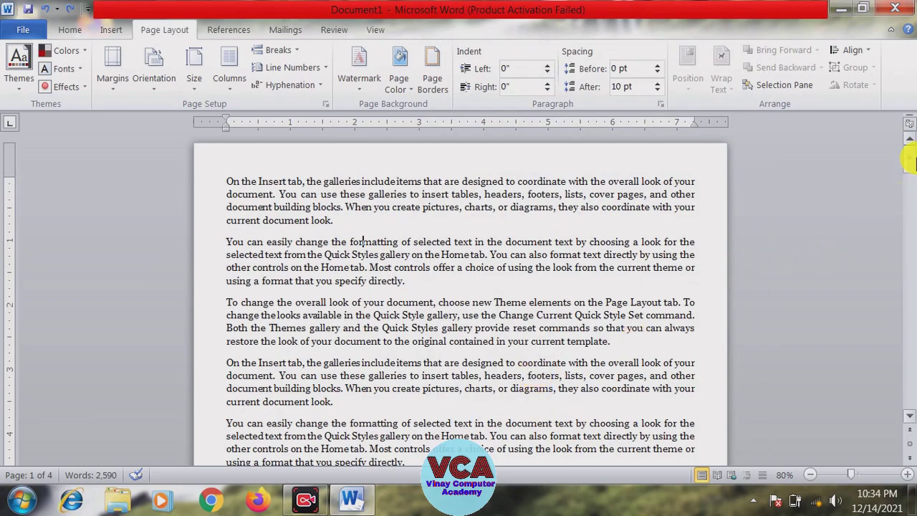
Step: Look over the first page's text layout and the available column presets, and return to the start of the document
{"action": "left_click_drag", "start_coordinate": [907, 155], "coordinate": [906, 198]}
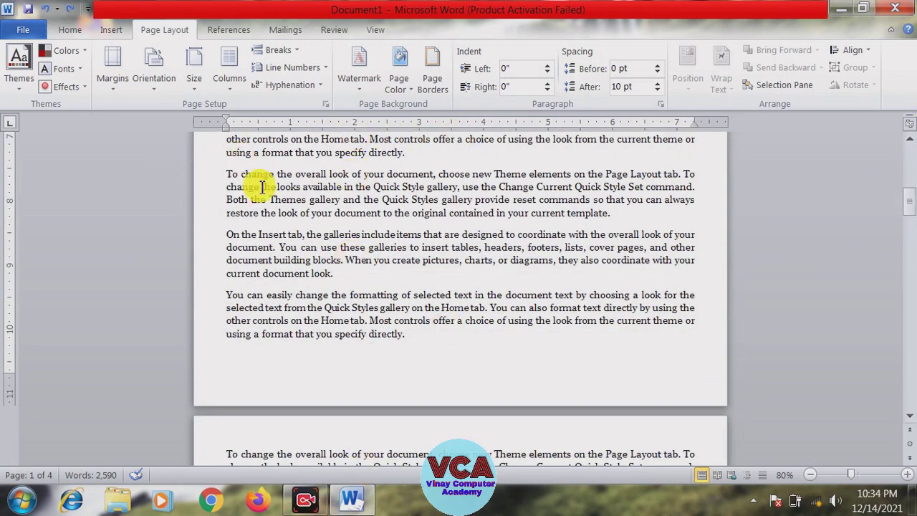
{"action": "left_click", "coordinate": [223, 91]}
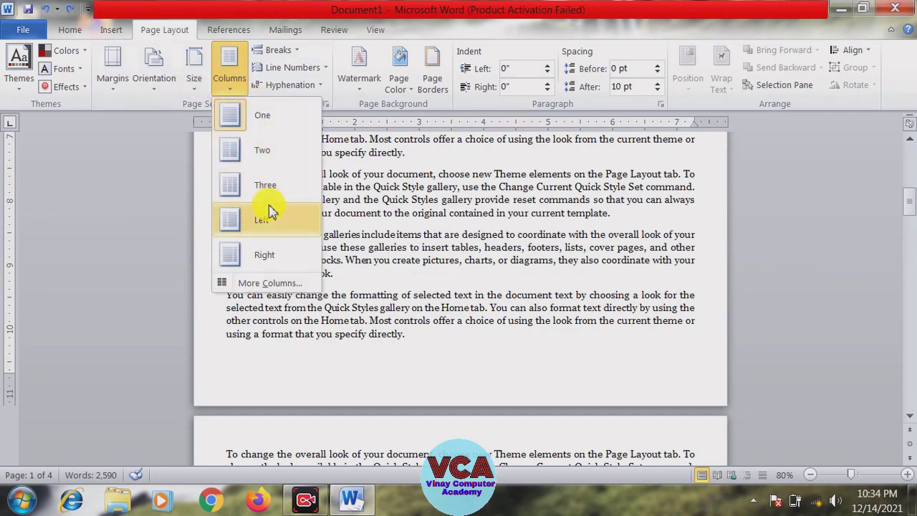
{"action": "left_click", "coordinate": [436, 256]}
{"action": "left_click_drag", "start_coordinate": [908, 208], "coordinate": [907, 149]}
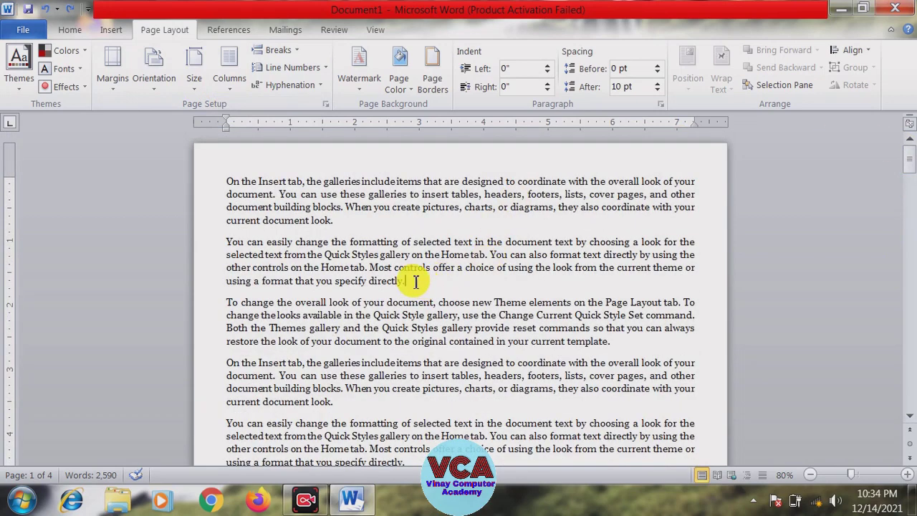
{"action": "left_click_drag", "start_coordinate": [415, 281], "coordinate": [236, 187]}
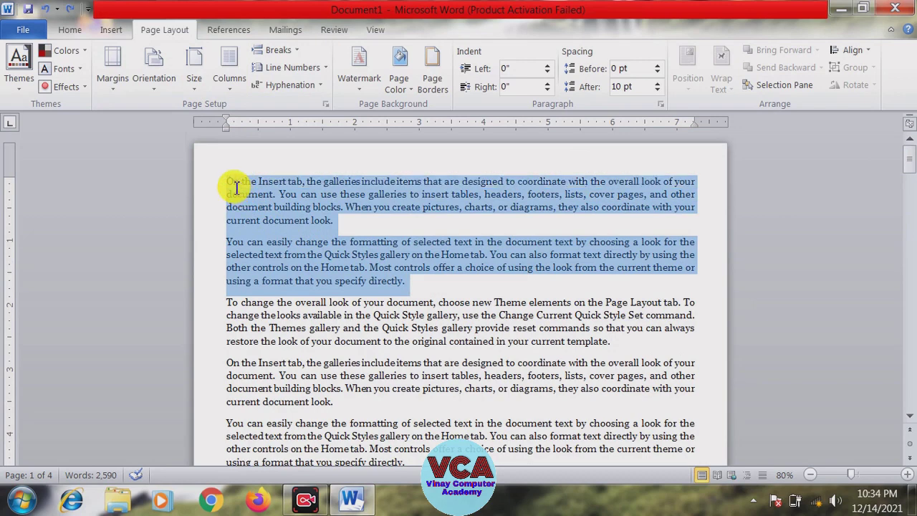
{"action": "left_click", "coordinate": [317, 251]}
{"action": "left_click_drag", "start_coordinate": [407, 281], "coordinate": [237, 184]}
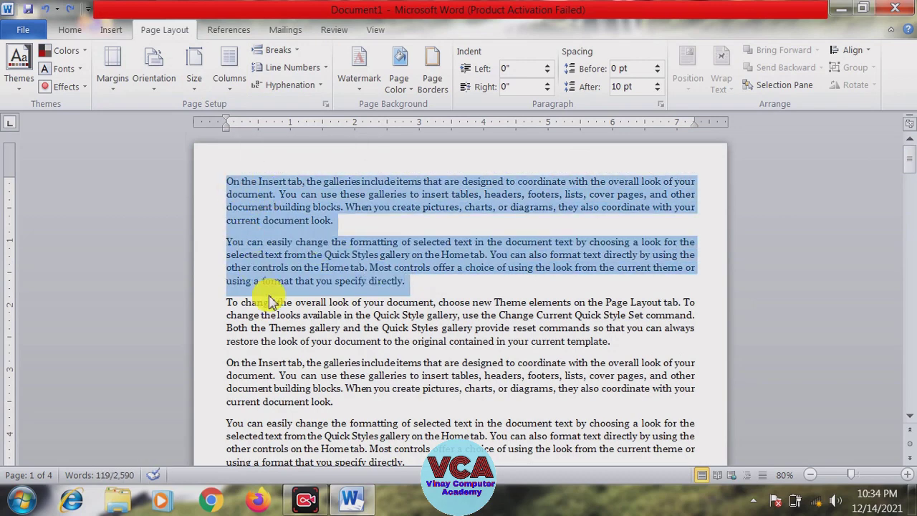
{"action": "left_click", "coordinate": [339, 322]}
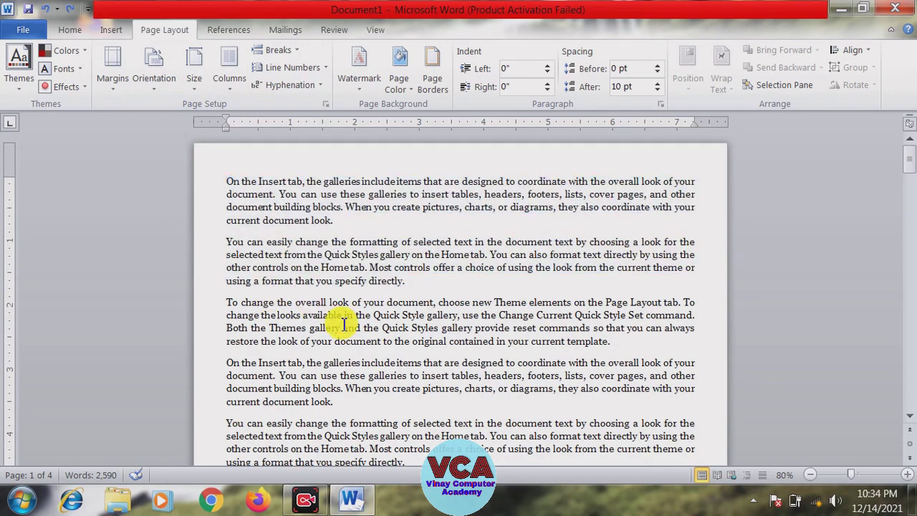
Step: Lay out the whole document in two columns, look over the pages, and undo the column layout
{"action": "left_click", "coordinate": [231, 85]}
{"action": "left_click", "coordinate": [266, 156]}
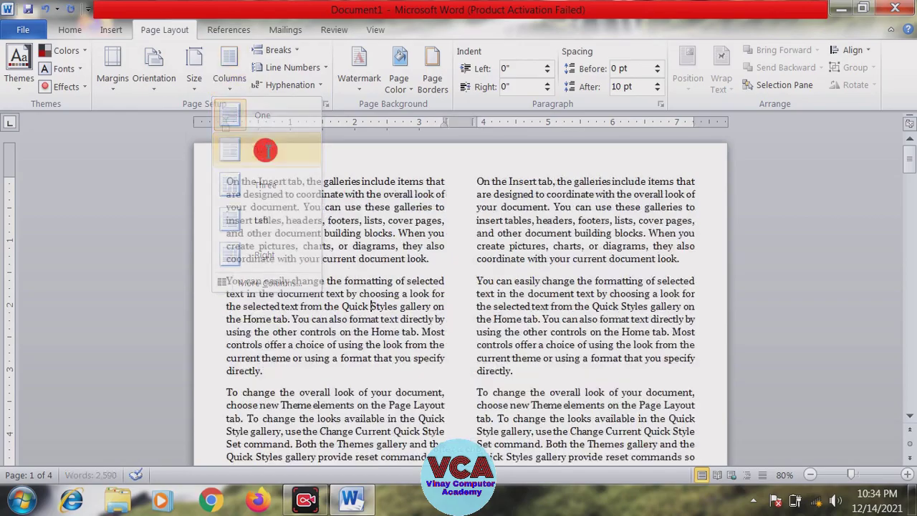
{"action": "left_click_drag", "start_coordinate": [911, 172], "coordinate": [907, 150]}
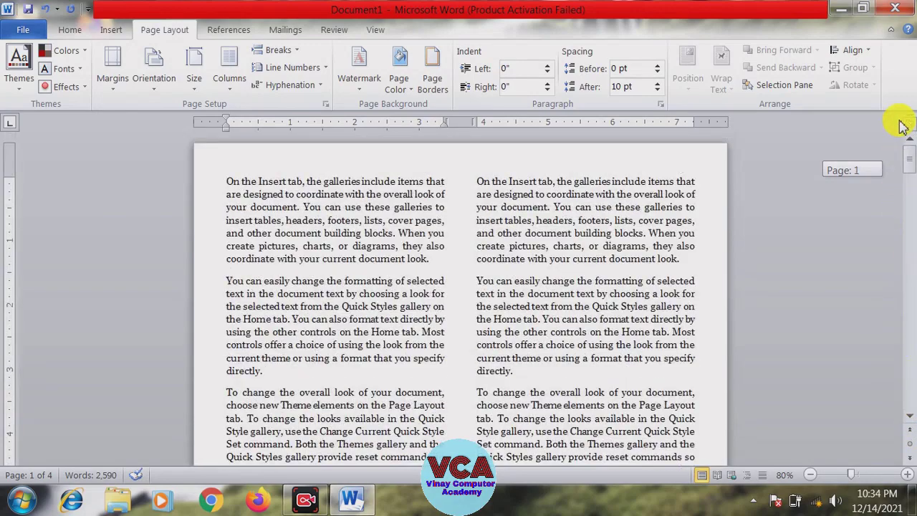
{"action": "key", "text": "ctrl+z"}
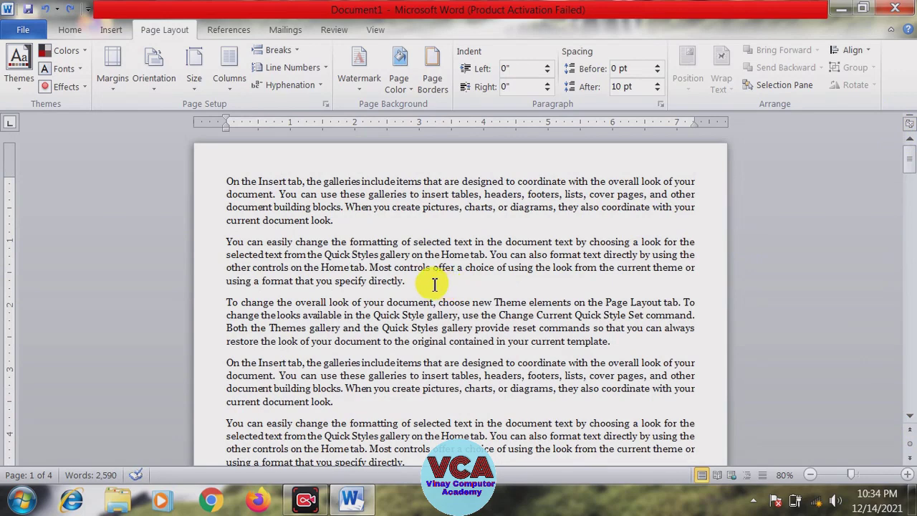
Step: Select the first two paragraphs and preview the Two, Three, Left and Right column presets for the selected text
{"action": "left_click_drag", "start_coordinate": [389, 277], "coordinate": [230, 180]}
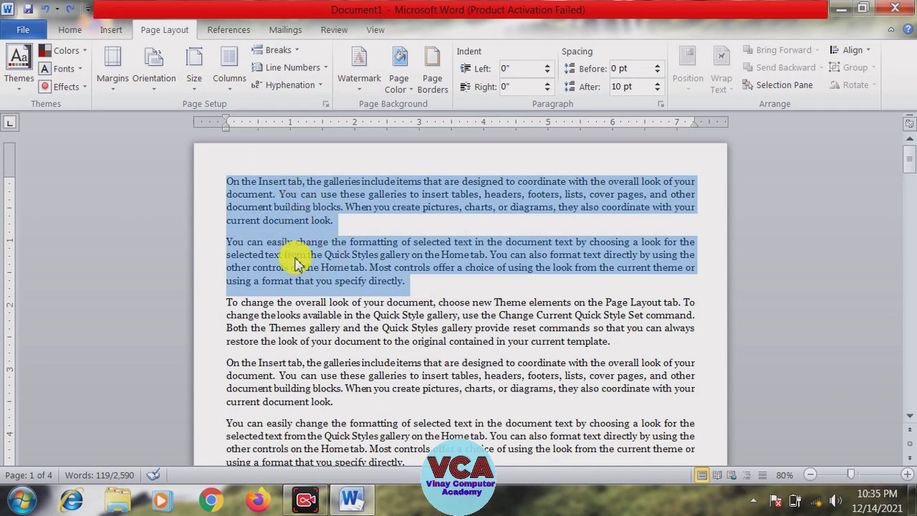
{"action": "left_click", "coordinate": [229, 79]}
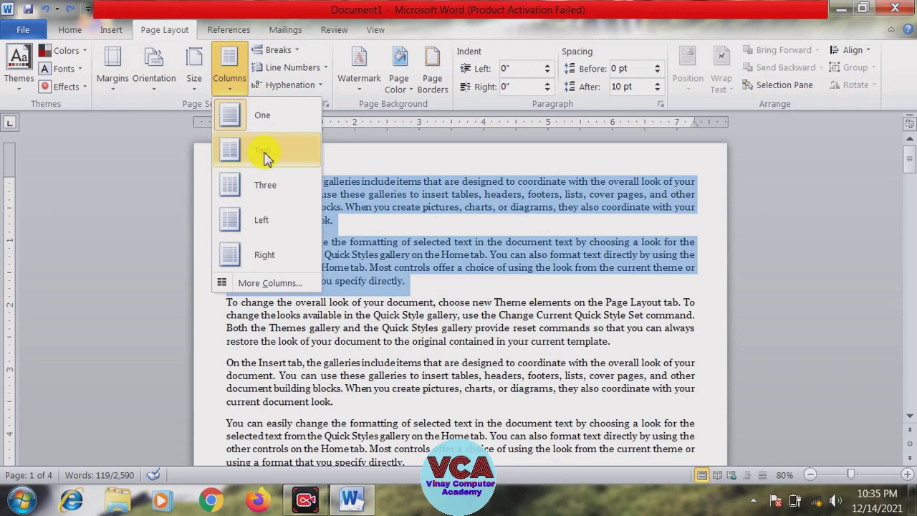
{"action": "left_click", "coordinate": [269, 283]}
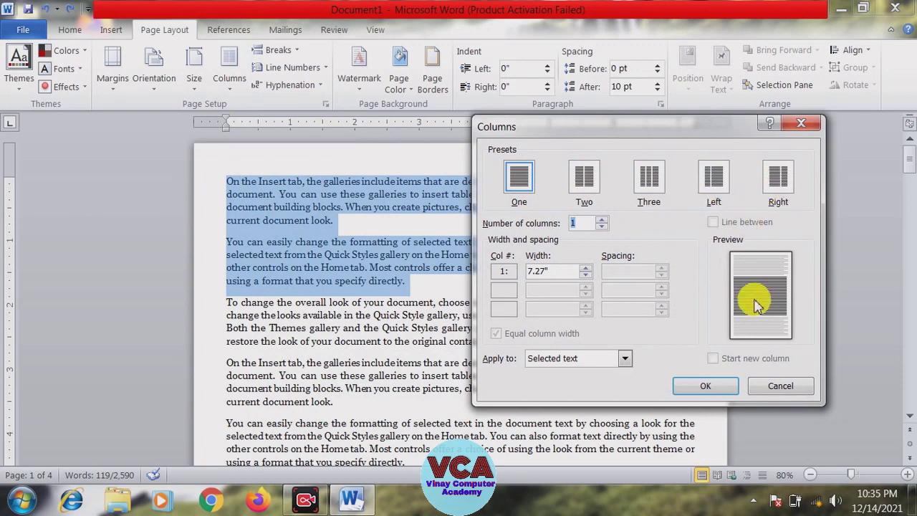
{"action": "left_click", "coordinate": [585, 187]}
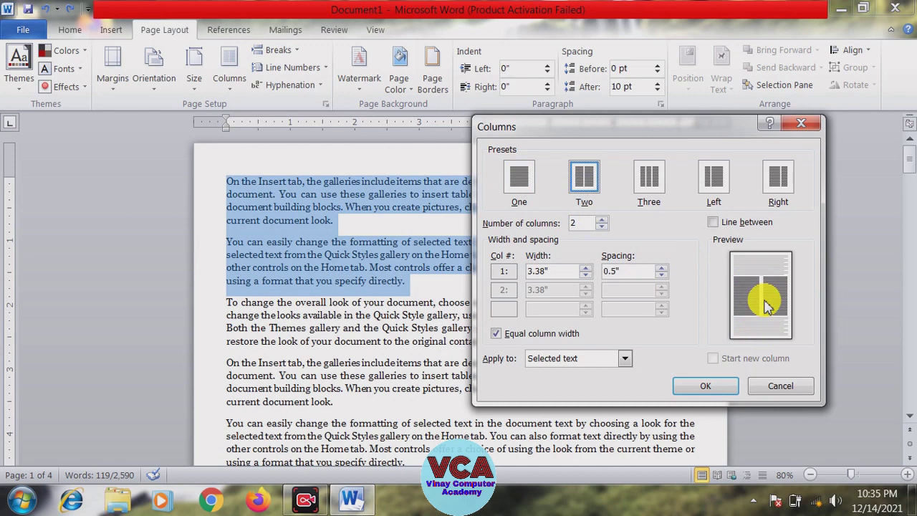
{"action": "left_click", "coordinate": [649, 184]}
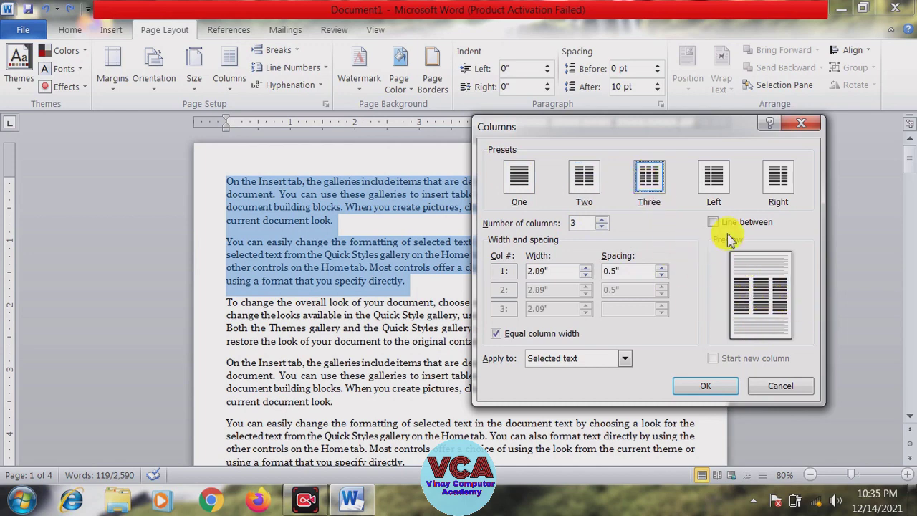
{"action": "left_click", "coordinate": [714, 186]}
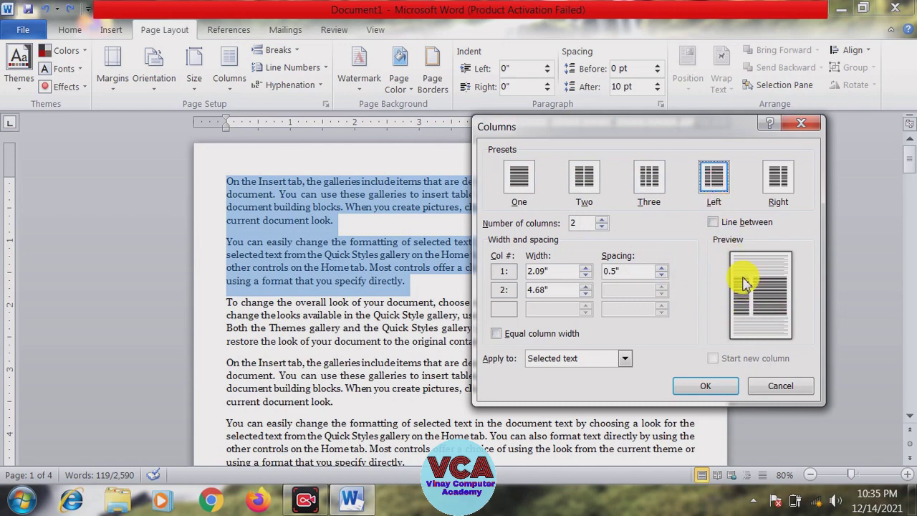
{"action": "left_click", "coordinate": [779, 187]}
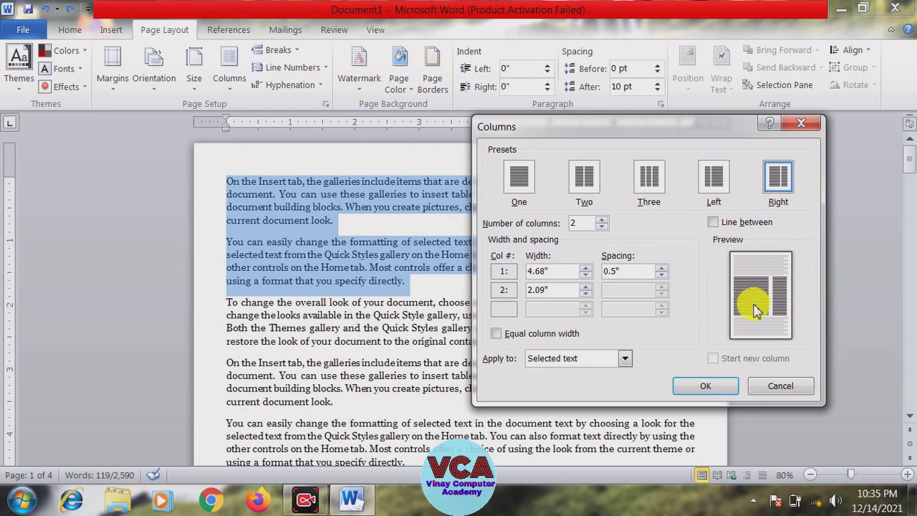
Step: Format the selected first two paragraphs as three equal columns, after previewing the Left preset
{"action": "left_click", "coordinate": [711, 183]}
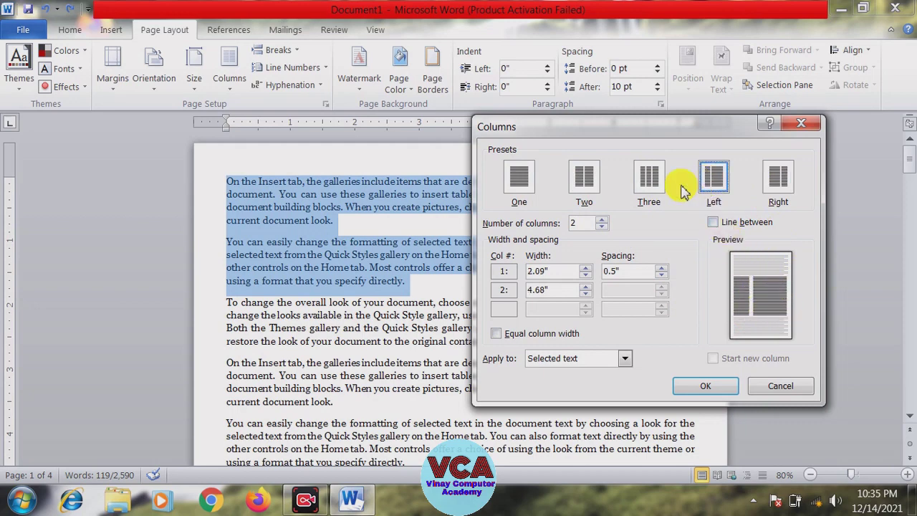
{"action": "left_click", "coordinate": [656, 187]}
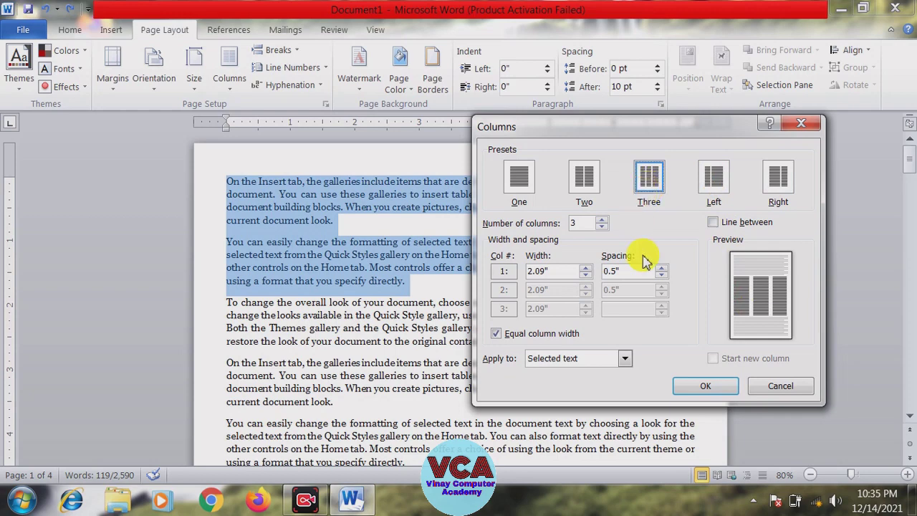
{"action": "left_click", "coordinate": [699, 387]}
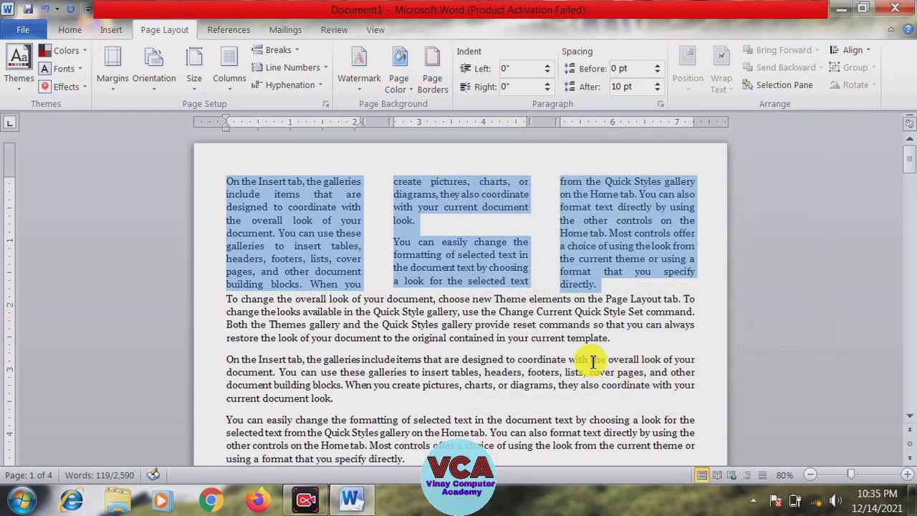
{"action": "left_click", "coordinate": [566, 356]}
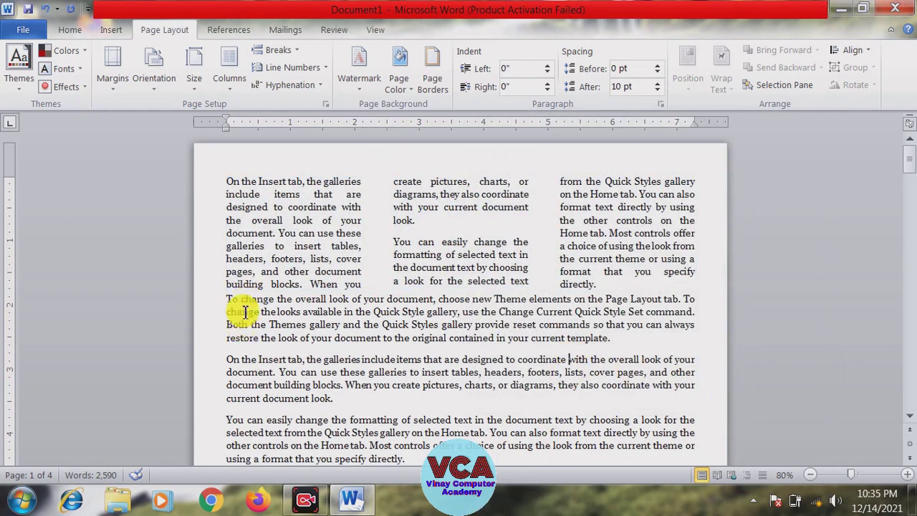
Step: Increase the number of columns in the three-column section at the start of the document to 5
{"action": "left_click_drag", "start_coordinate": [608, 282], "coordinate": [259, 181]}
{"action": "left_click", "coordinate": [414, 247]}
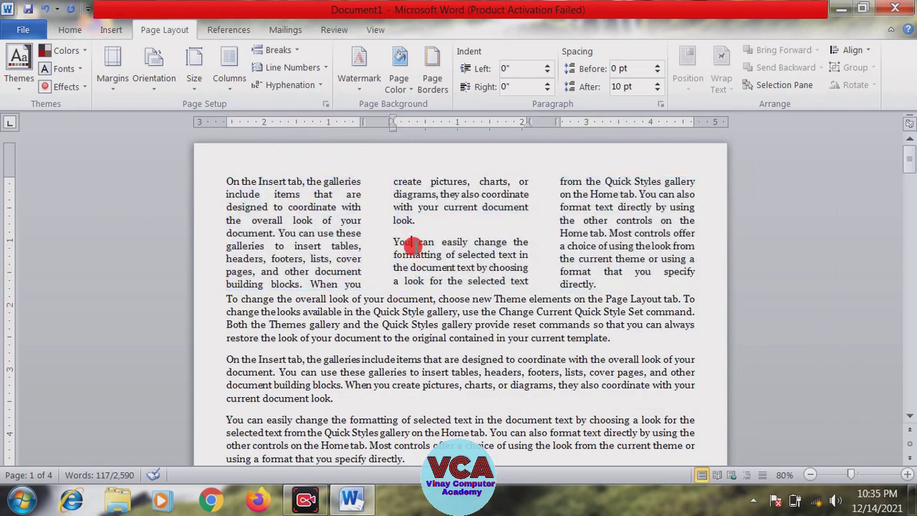
{"action": "left_click", "coordinate": [239, 92]}
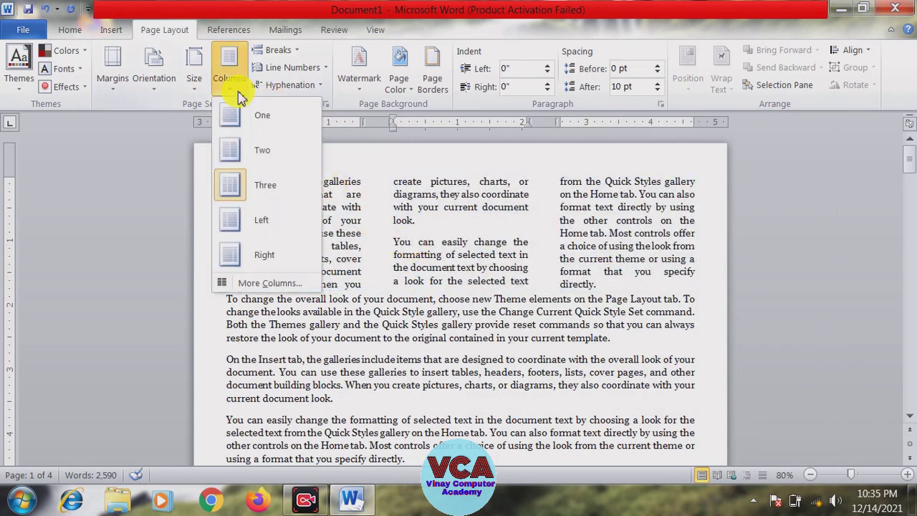
{"action": "left_click", "coordinate": [258, 284]}
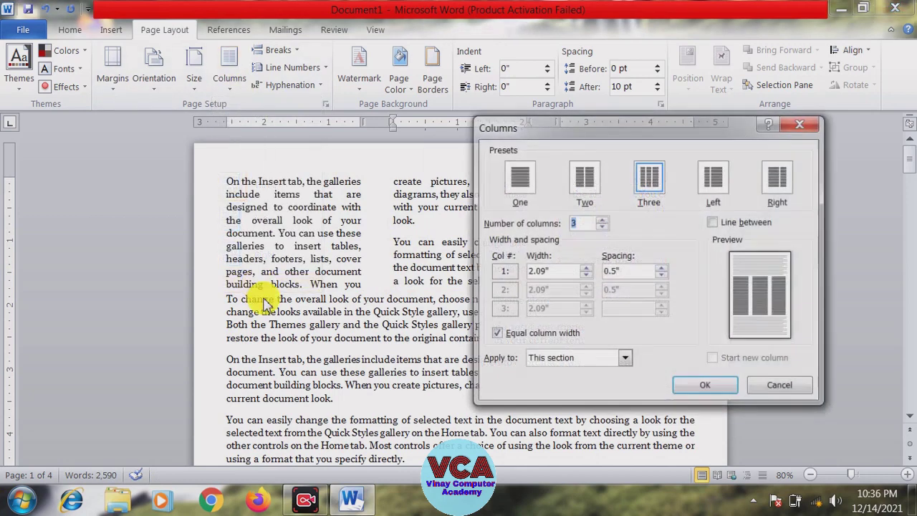
{"action": "left_click_drag", "start_coordinate": [587, 131], "coordinate": [583, 99]}
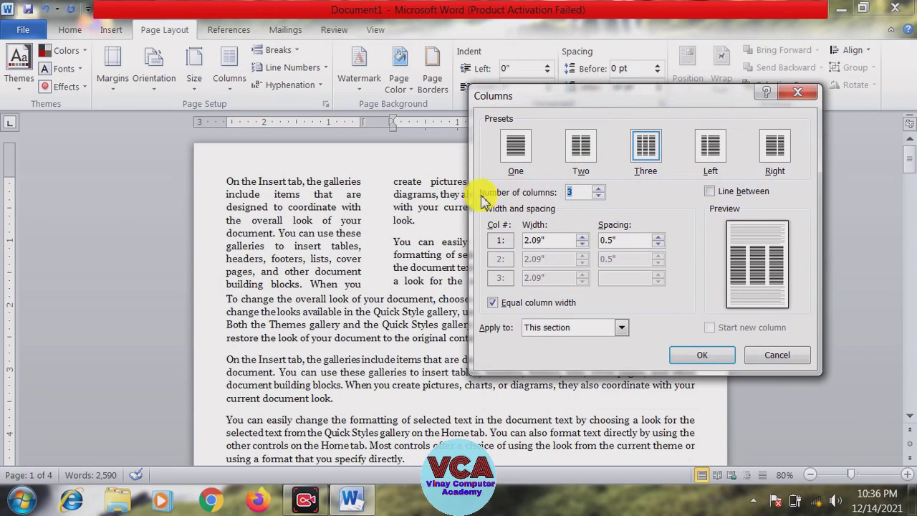
{"action": "left_click", "coordinate": [598, 189]}
{"action": "left_click", "coordinate": [598, 189]}
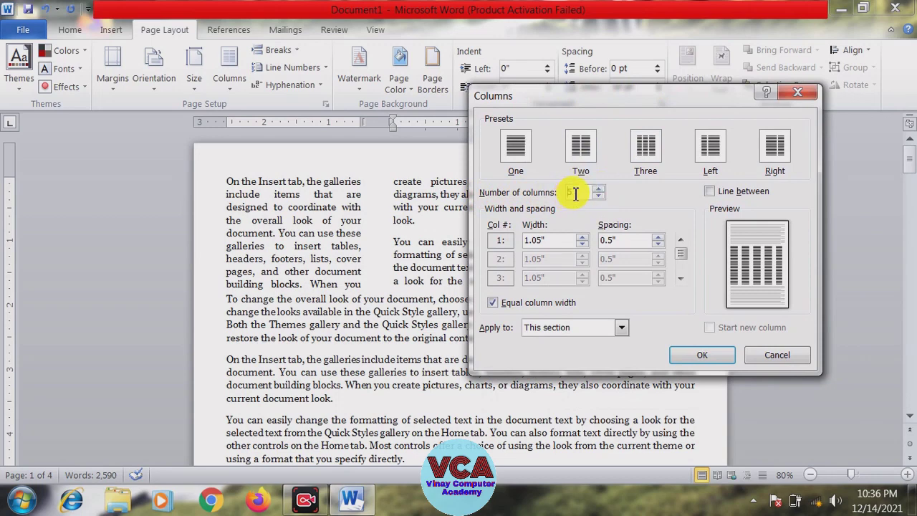
{"action": "left_click", "coordinate": [702, 355]}
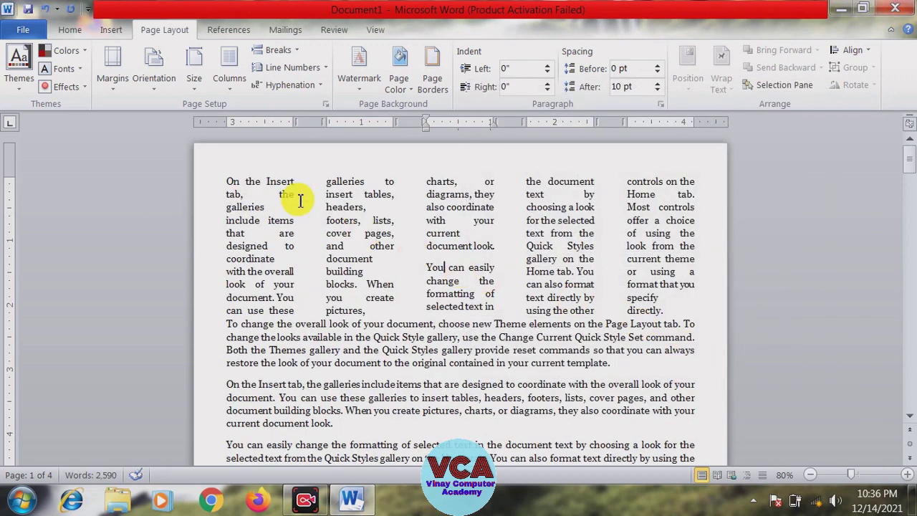
Step: Add separator lines between the five columns of the first two paragraphs
{"action": "left_click_drag", "start_coordinate": [652, 311], "coordinate": [246, 195]}
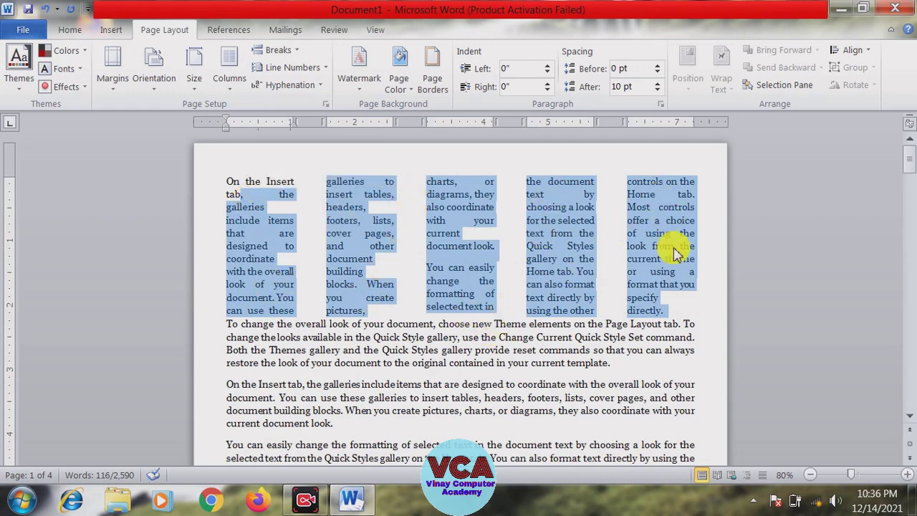
{"action": "left_click", "coordinate": [573, 236]}
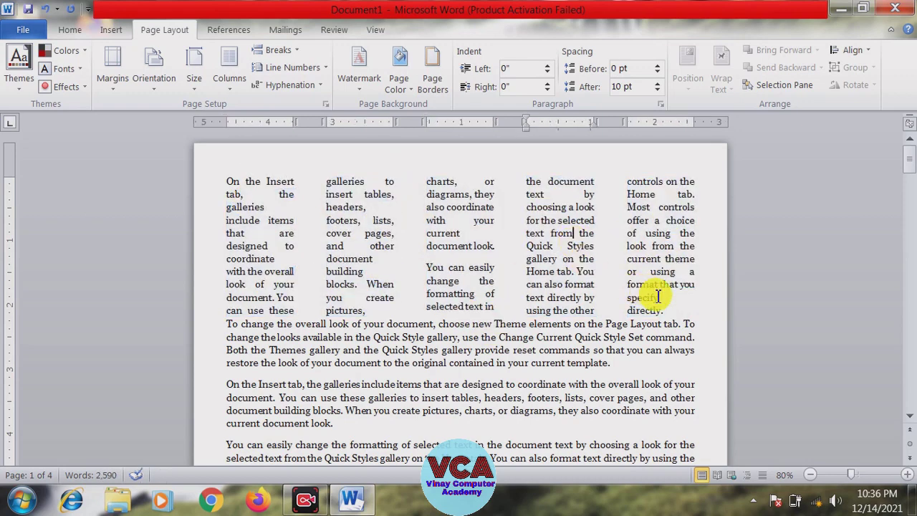
{"action": "left_click_drag", "start_coordinate": [667, 308], "coordinate": [226, 185]}
{"action": "left_click", "coordinate": [230, 80]}
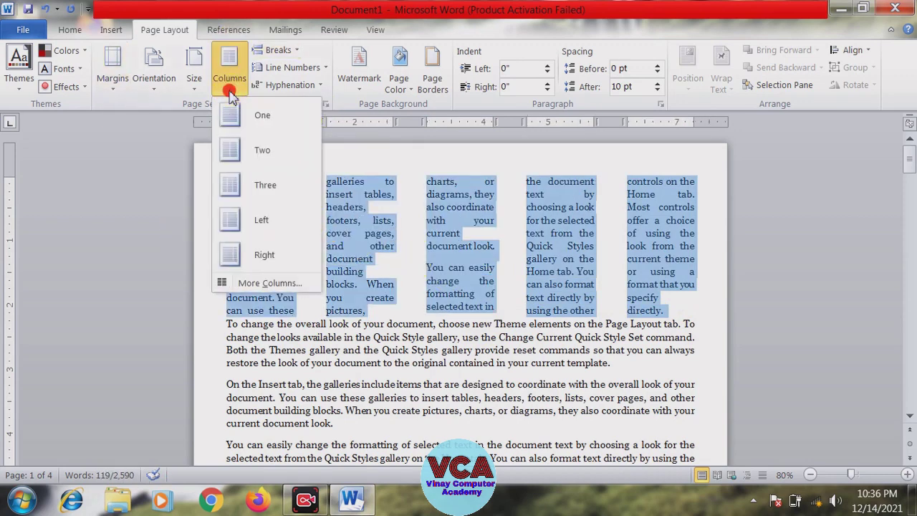
{"action": "left_click", "coordinate": [269, 283]}
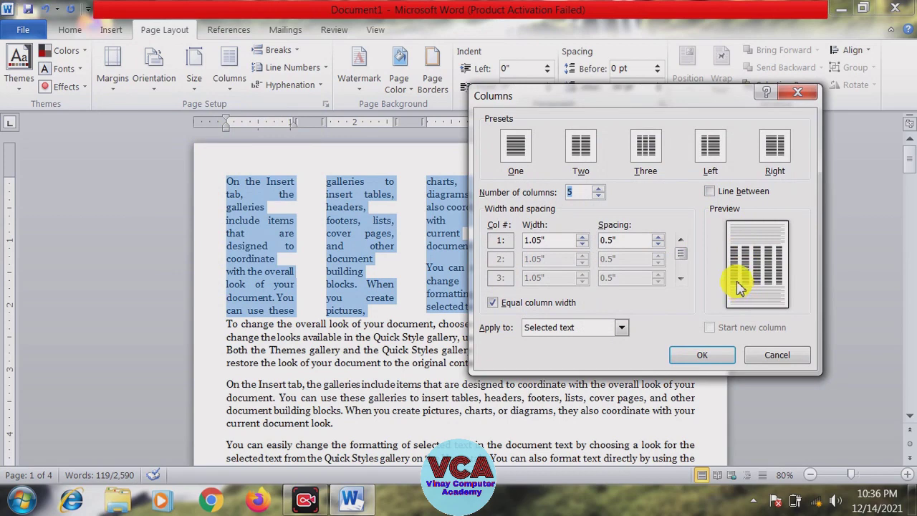
{"action": "left_click", "coordinate": [710, 192]}
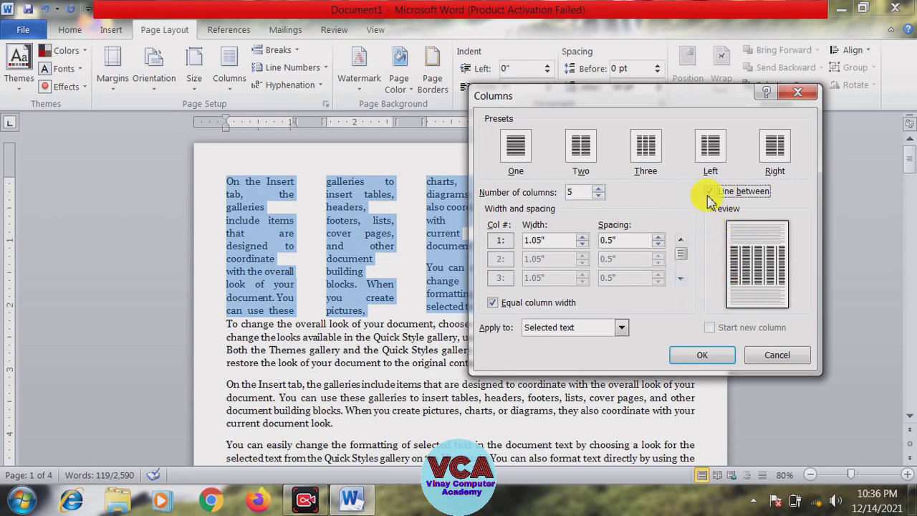
{"action": "left_click", "coordinate": [702, 356]}
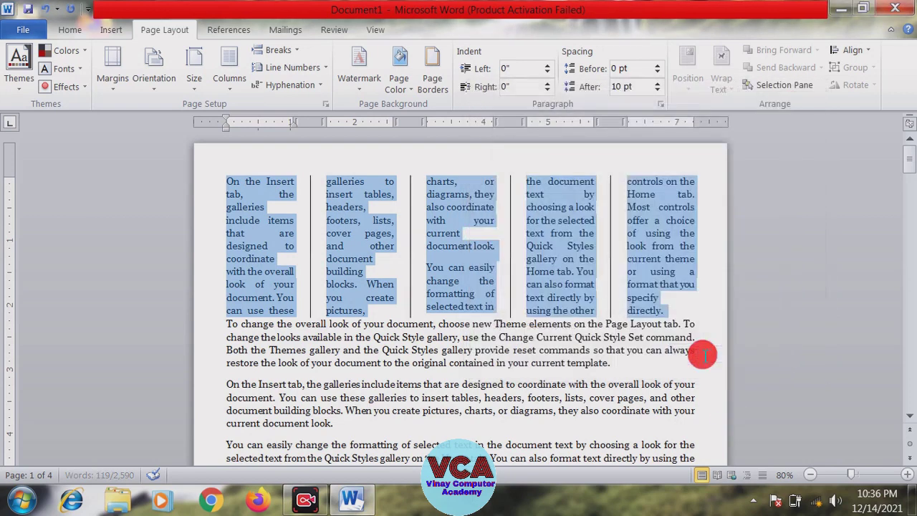
{"action": "left_click", "coordinate": [593, 332]}
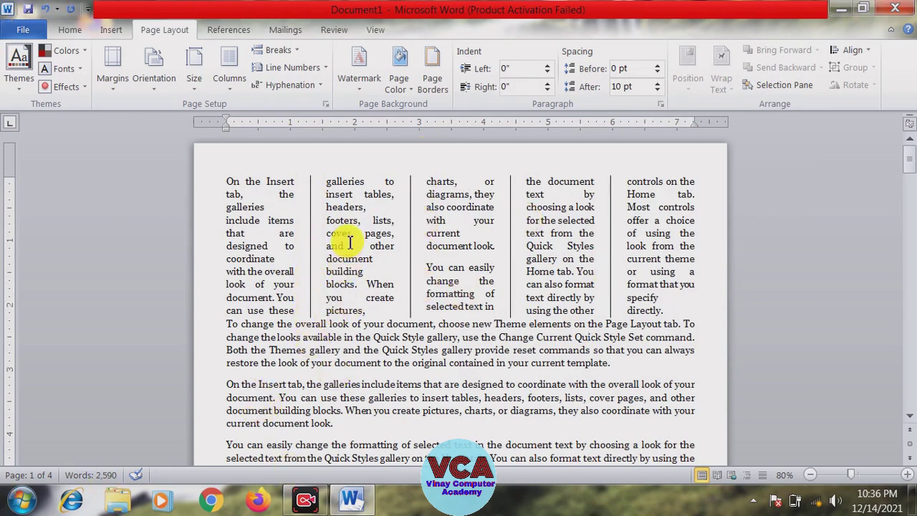
Step: Remove the separator lines between the five columns of the first two paragraphs
{"action": "left_click_drag", "start_coordinate": [685, 313], "coordinate": [227, 185]}
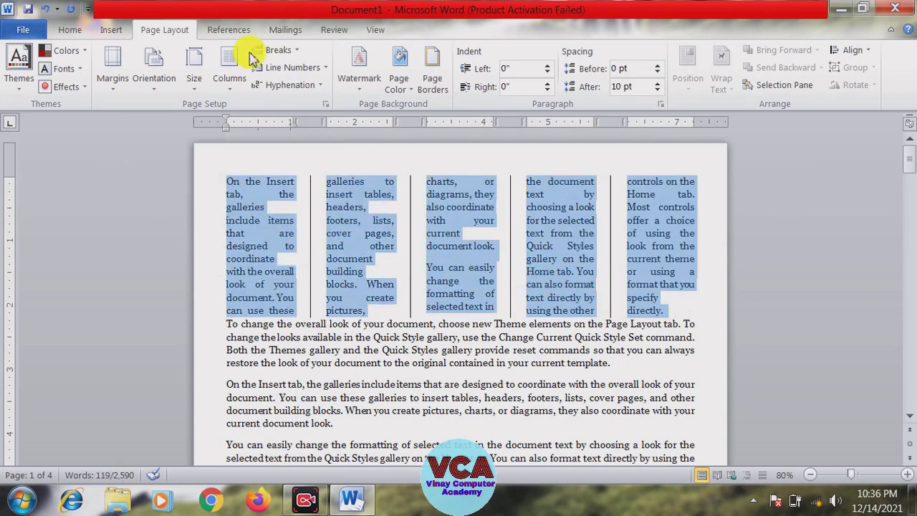
{"action": "left_click", "coordinate": [230, 84]}
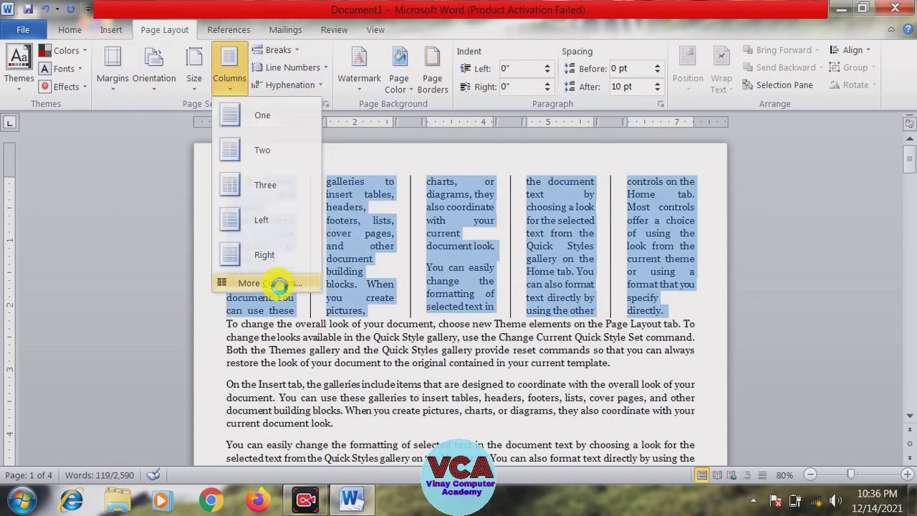
{"action": "left_click", "coordinate": [251, 284]}
{"action": "left_click", "coordinate": [709, 191]}
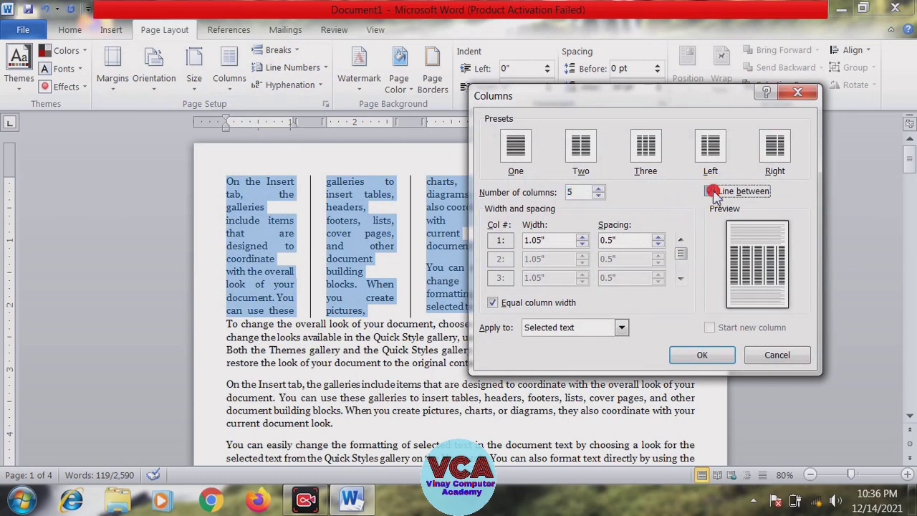
{"action": "left_click", "coordinate": [702, 356]}
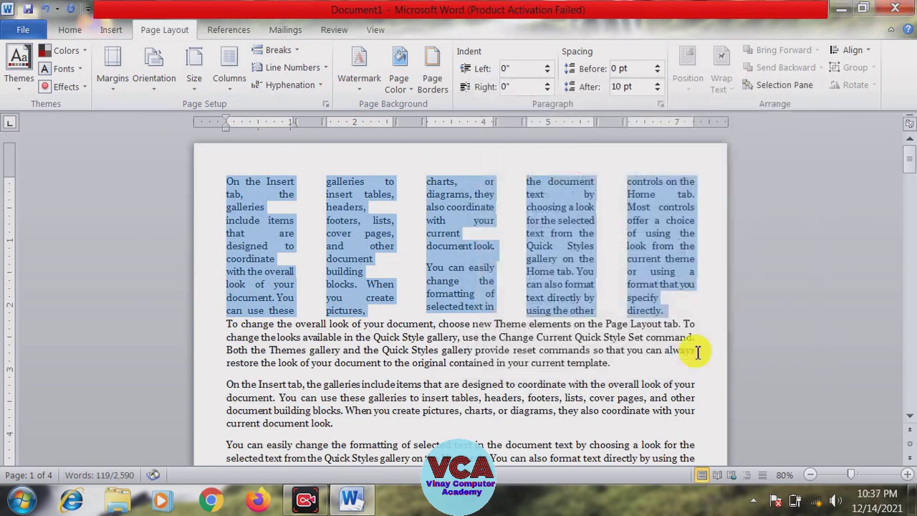
{"action": "left_click", "coordinate": [529, 246]}
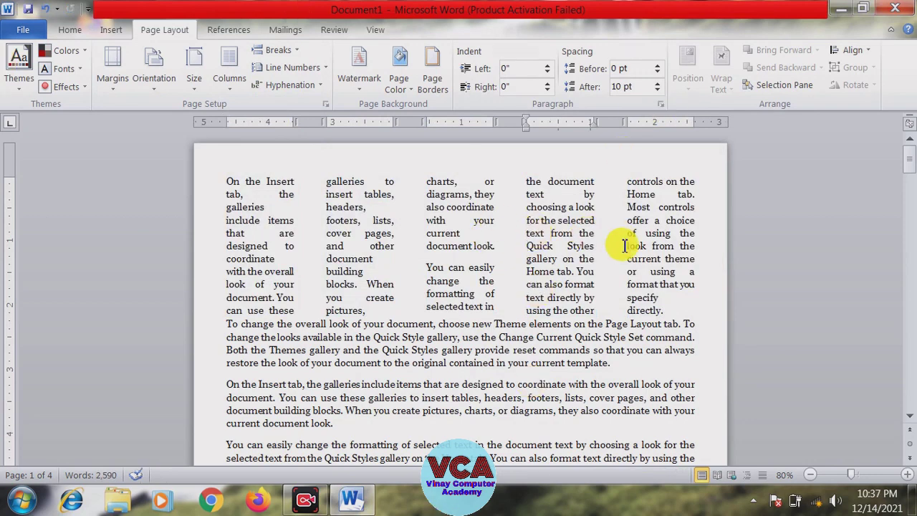
Step: Adjust the gaps between the five columns on the ruler, narrowing them twice and widening them again
{"action": "left_click_drag", "start_coordinate": [664, 311], "coordinate": [625, 246]}
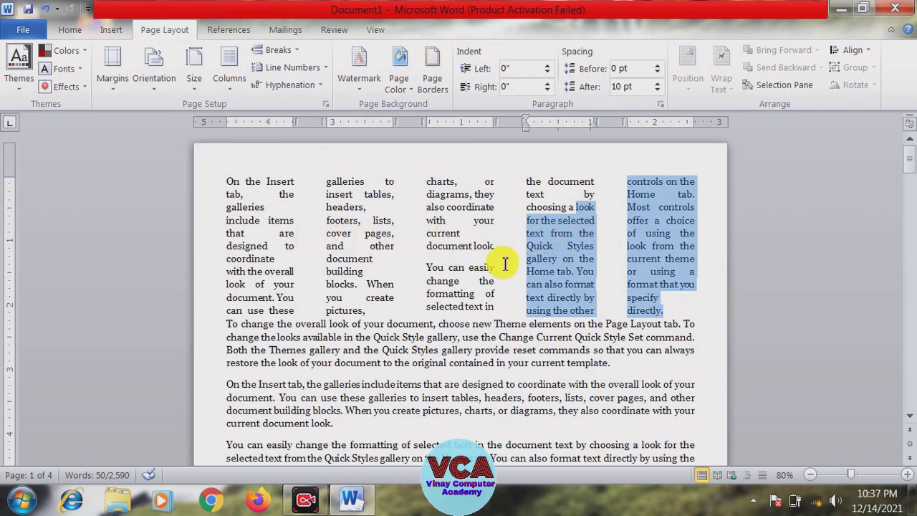
{"action": "left_click", "coordinate": [606, 248]}
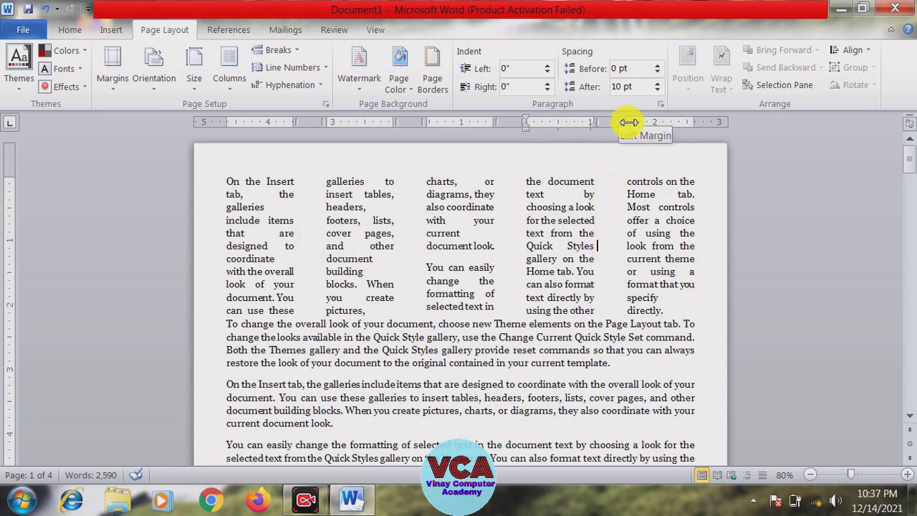
{"action": "left_click_drag", "start_coordinate": [629, 122], "coordinate": [620, 123]}
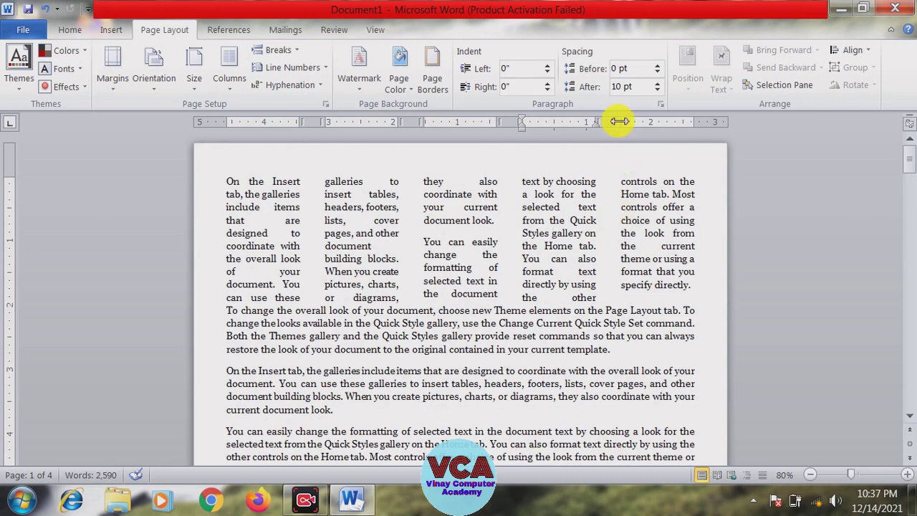
{"action": "left_click_drag", "start_coordinate": [613, 121], "coordinate": [610, 122]}
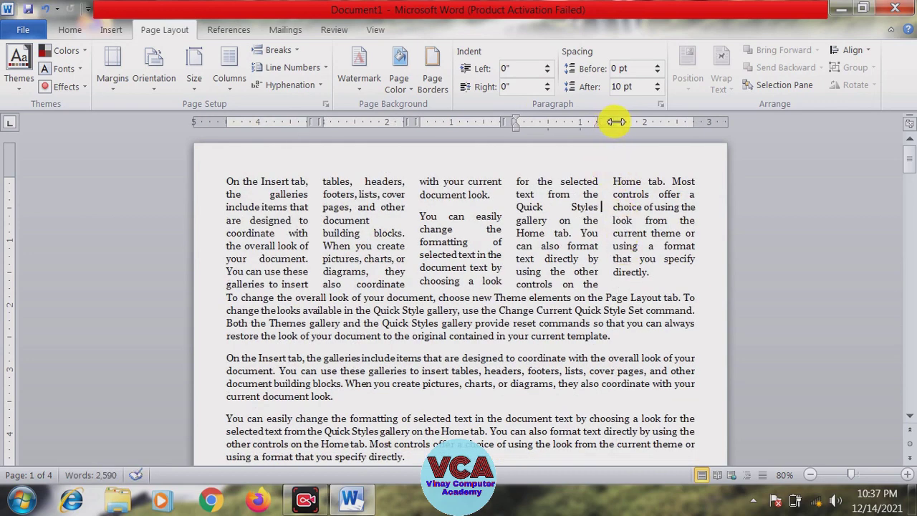
{"action": "left_click_drag", "start_coordinate": [617, 121], "coordinate": [628, 120]}
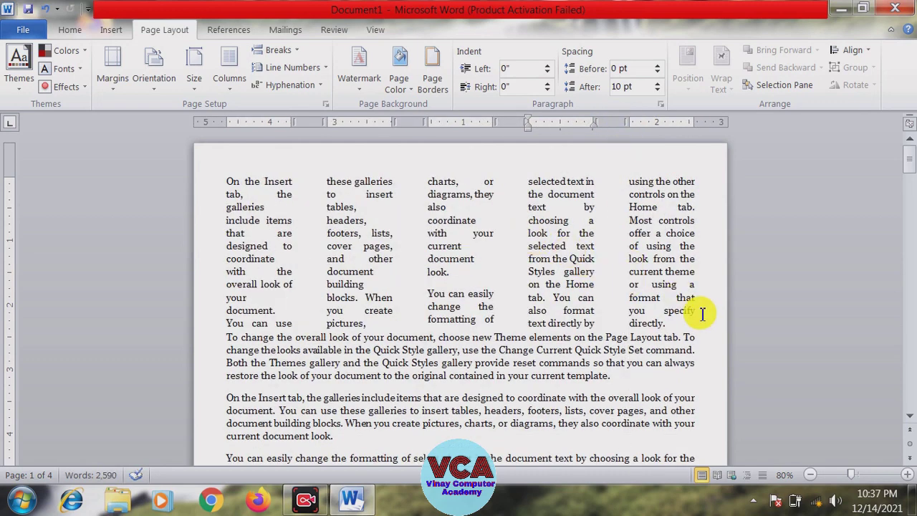
Step: Set the spacing between the five equal-width columns of the first two paragraphs to 0.3"
{"action": "left_click_drag", "start_coordinate": [696, 324], "coordinate": [229, 199]}
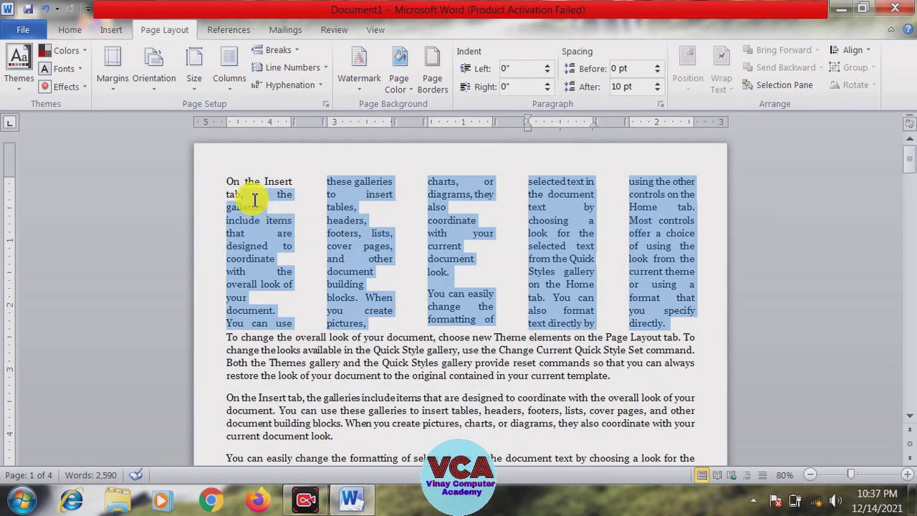
{"action": "left_click", "coordinate": [347, 258]}
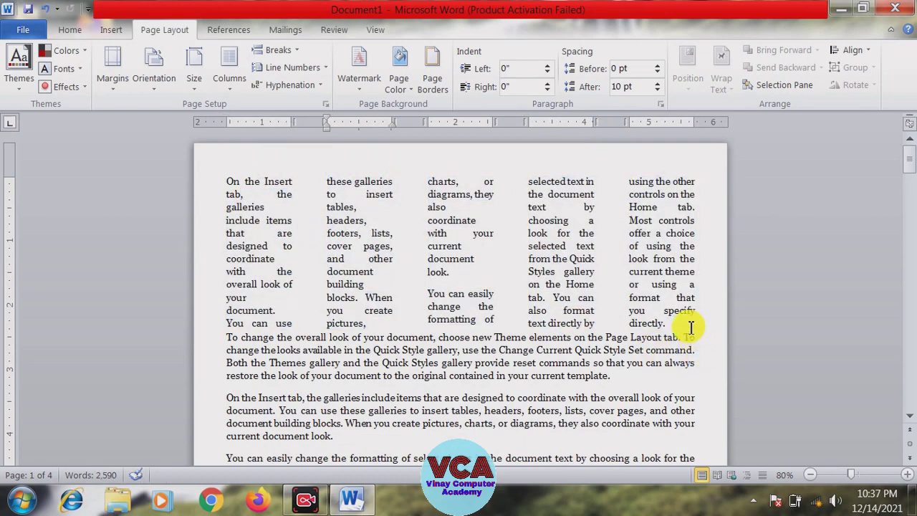
{"action": "left_click_drag", "start_coordinate": [688, 324], "coordinate": [552, 298]}
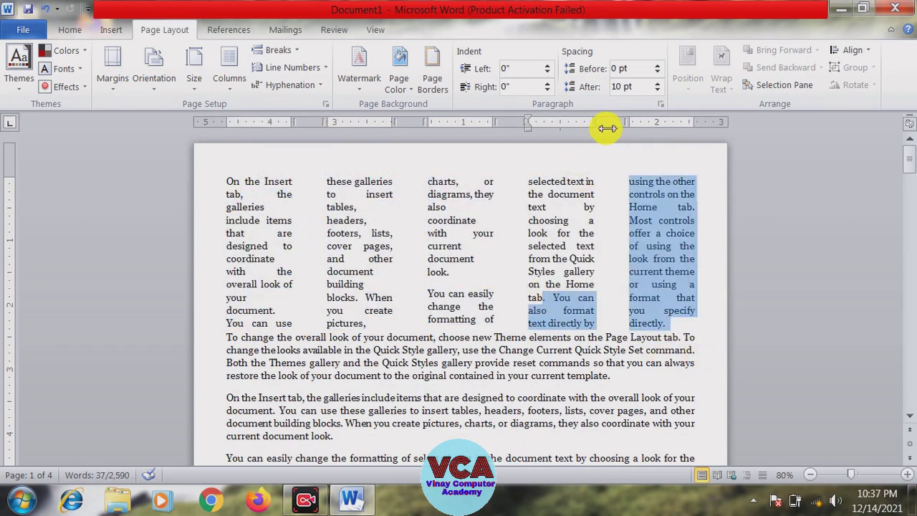
{"action": "left_click", "coordinate": [670, 326]}
{"action": "left_click_drag", "start_coordinate": [625, 322], "coordinate": [228, 180]}
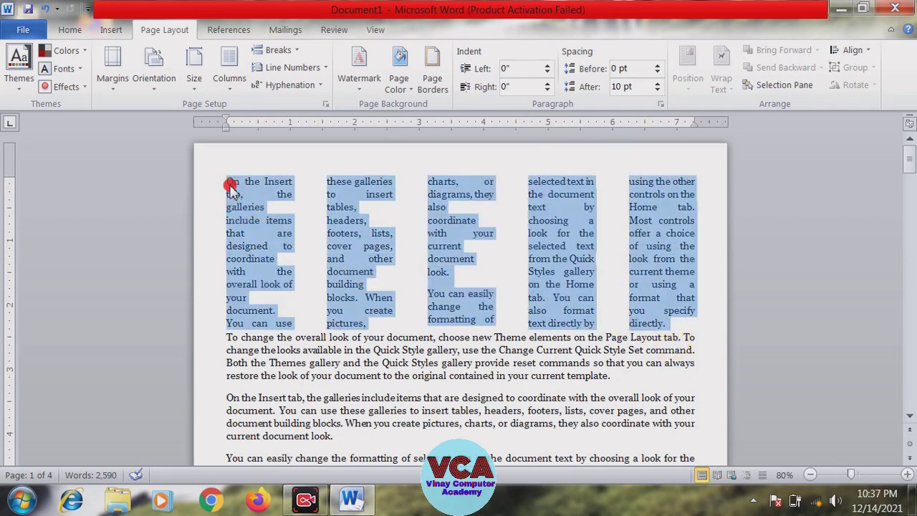
{"action": "left_click", "coordinate": [233, 82]}
{"action": "left_click", "coordinate": [265, 283]}
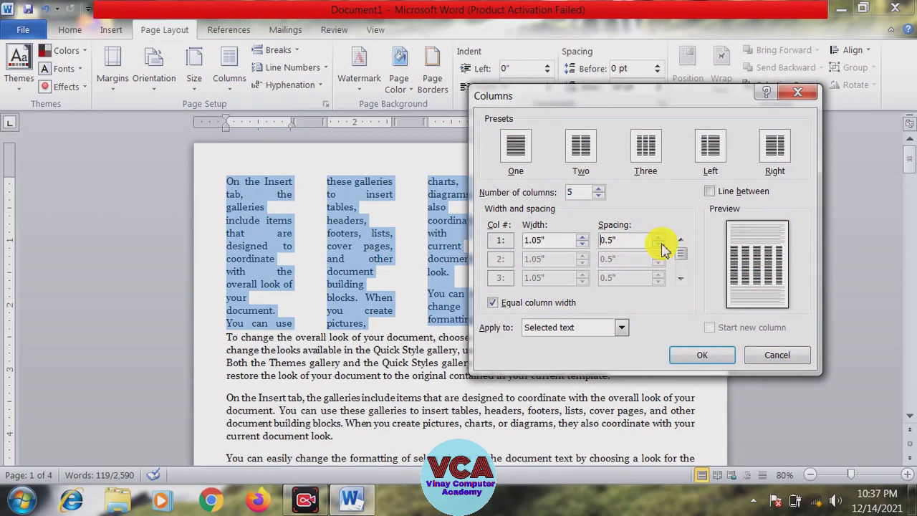
{"action": "left_click", "coordinate": [659, 243]}
{"action": "left_click", "coordinate": [659, 243]}
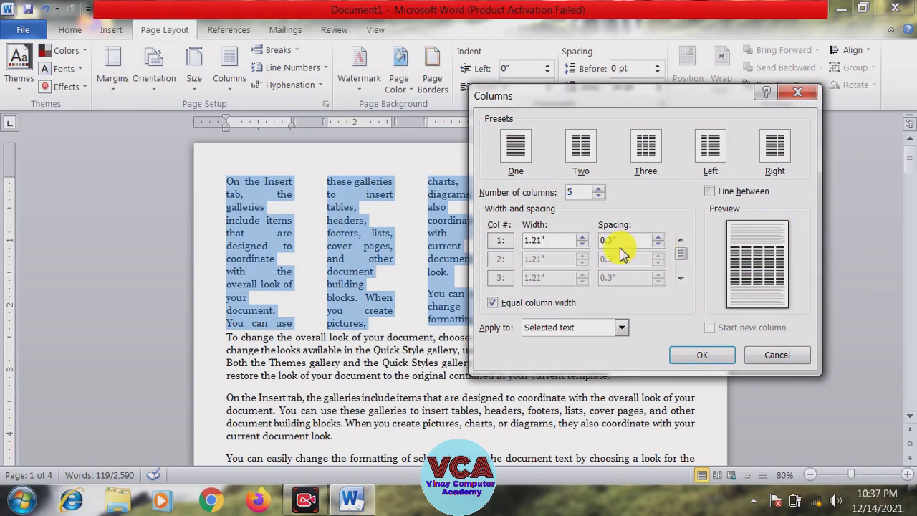
{"action": "left_click", "coordinate": [693, 359]}
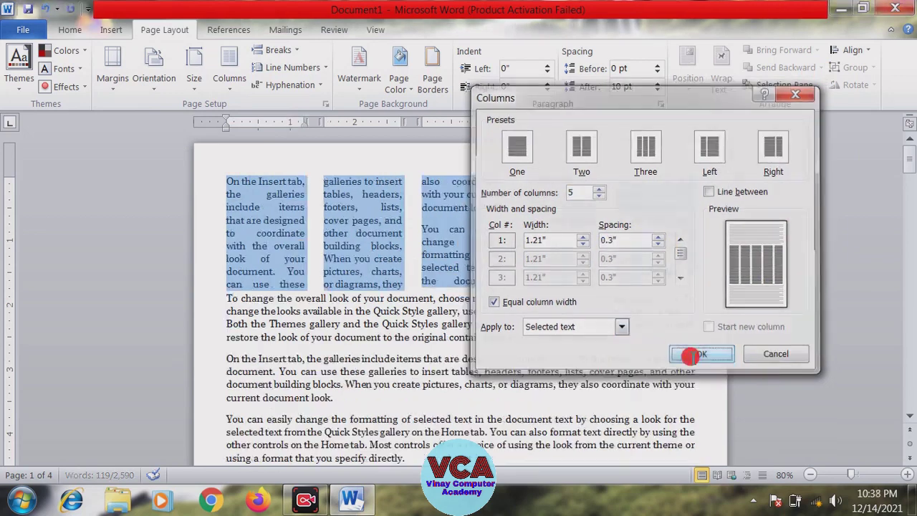
{"action": "left_click", "coordinate": [623, 297]}
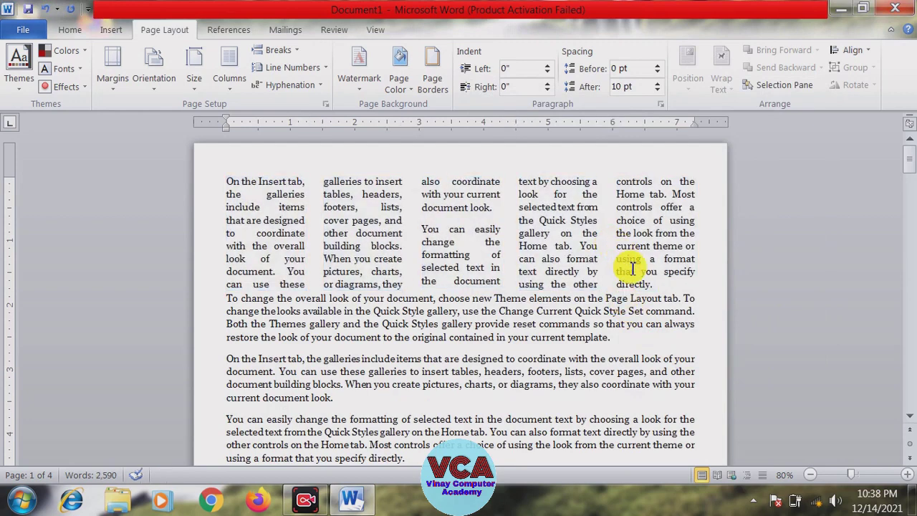
Step: Select the first two paragraphs and arrange them in two columns
{"action": "left_click_drag", "start_coordinate": [620, 271], "coordinate": [583, 235]}
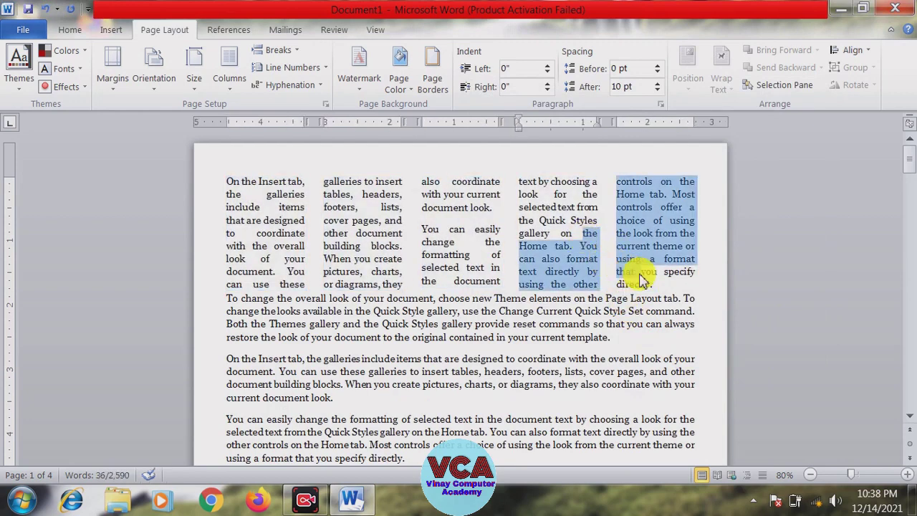
{"action": "left_click_drag", "start_coordinate": [650, 283], "coordinate": [226, 180]}
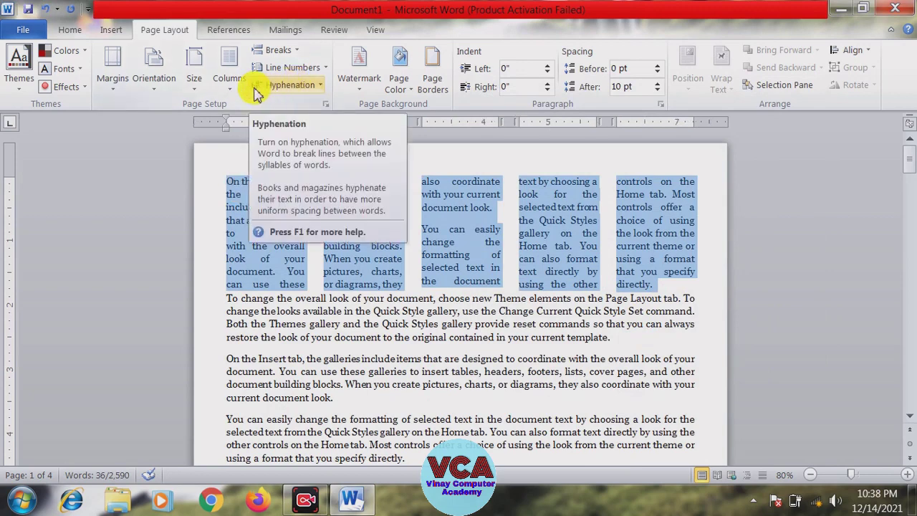
{"action": "left_click", "coordinate": [235, 79]}
{"action": "left_click", "coordinate": [258, 162]}
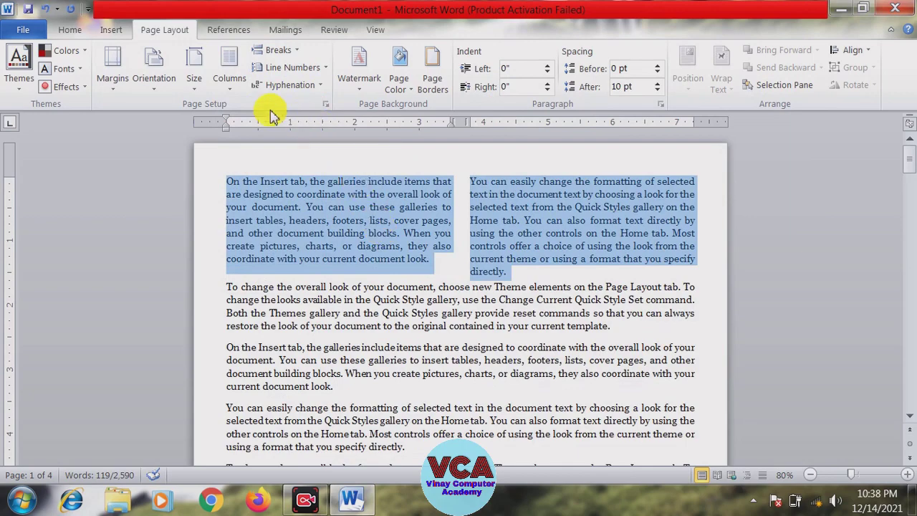
Step: Set the width of the two equal columns in the first two paragraphs to 2.6"
{"action": "left_click", "coordinate": [231, 79]}
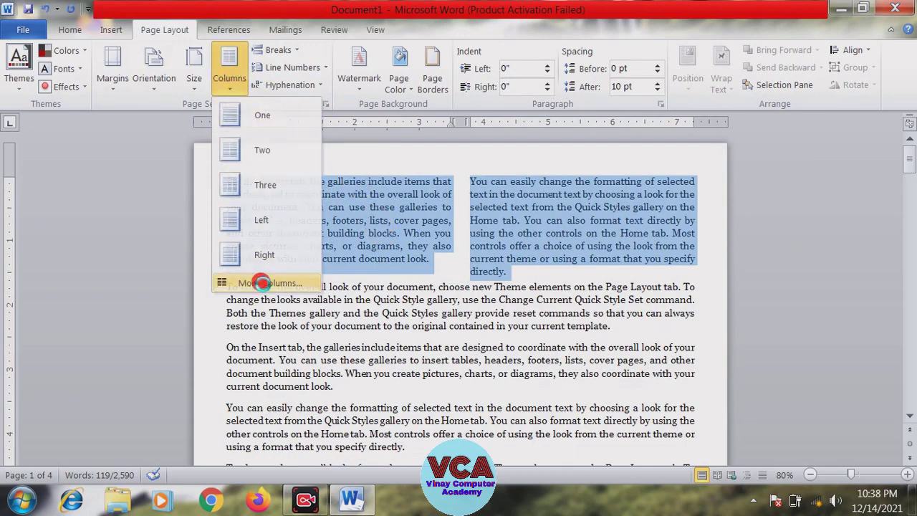
{"action": "left_click", "coordinate": [271, 283]}
{"action": "left_click_drag", "start_coordinate": [657, 102], "coordinate": [719, 91]}
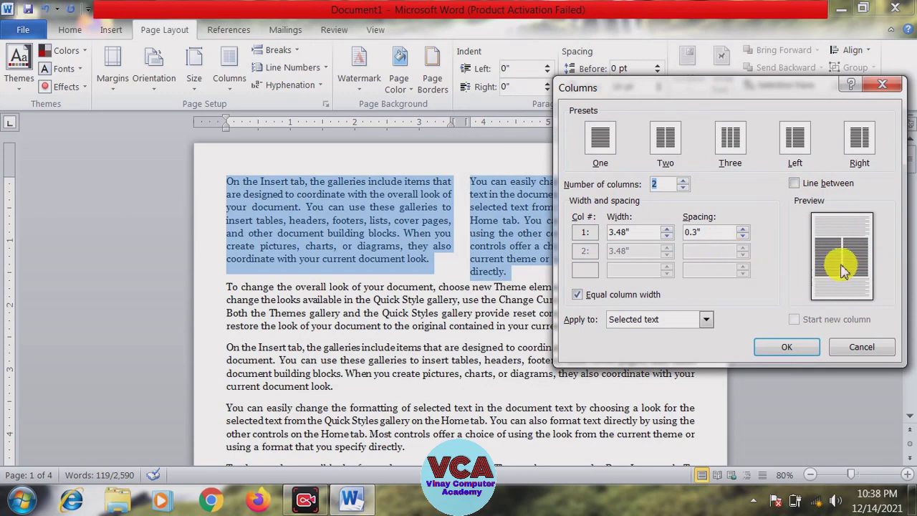
{"action": "left_click", "coordinate": [666, 230]}
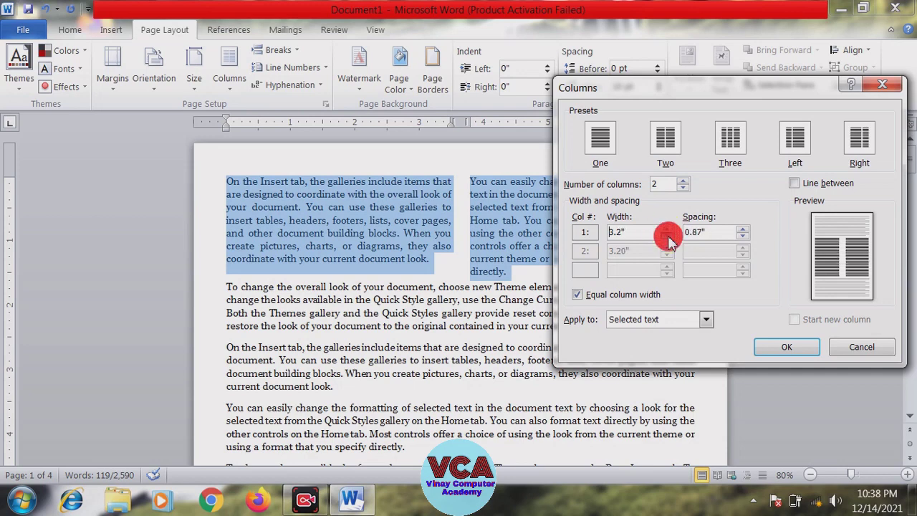
{"action": "left_click", "coordinate": [667, 237]}
{"action": "left_click", "coordinate": [667, 238]}
{"action": "left_click", "coordinate": [668, 238]}
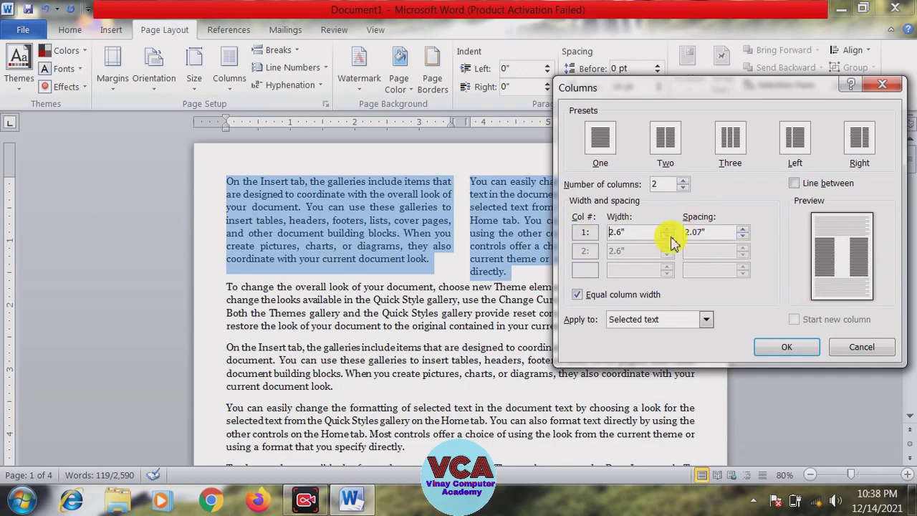
{"action": "left_click", "coordinate": [787, 347]}
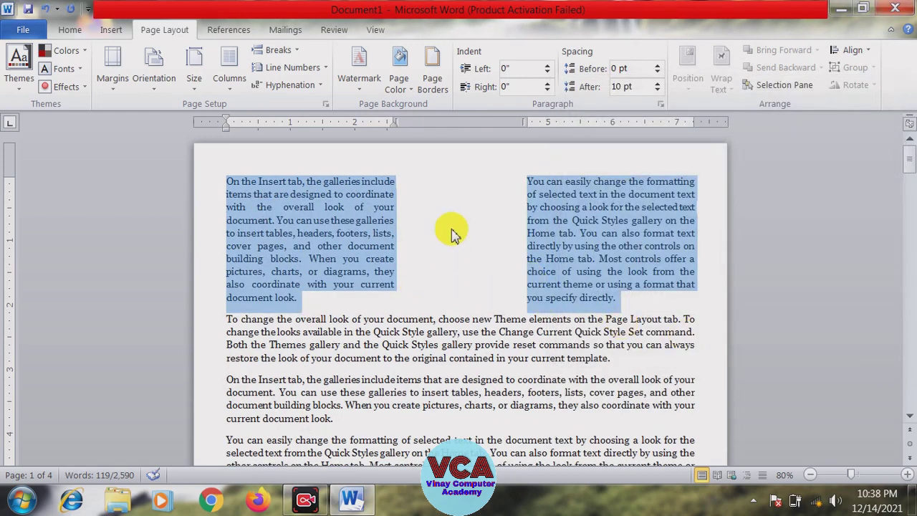
Step: Turn off equal column width for the selected paragraphs and set the first column's width to 1.9" and the second's to 5"
{"action": "left_click", "coordinate": [230, 79]}
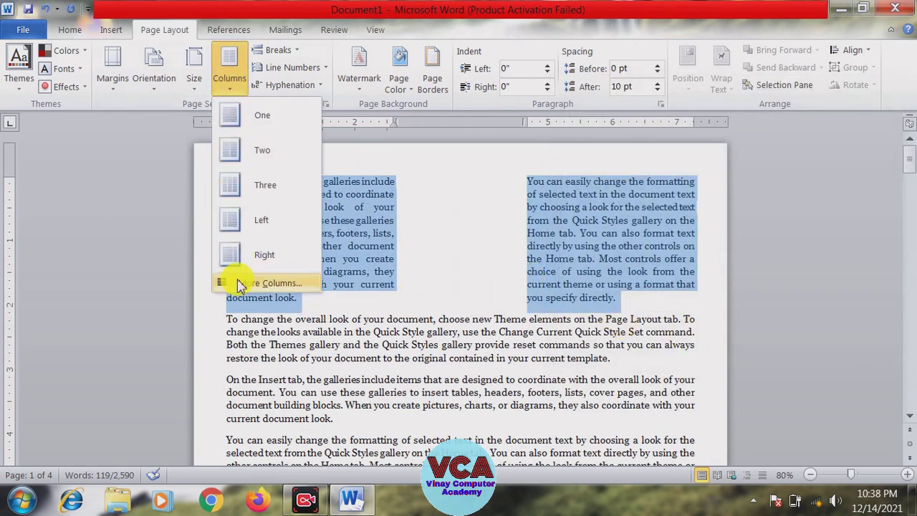
{"action": "left_click", "coordinate": [273, 283]}
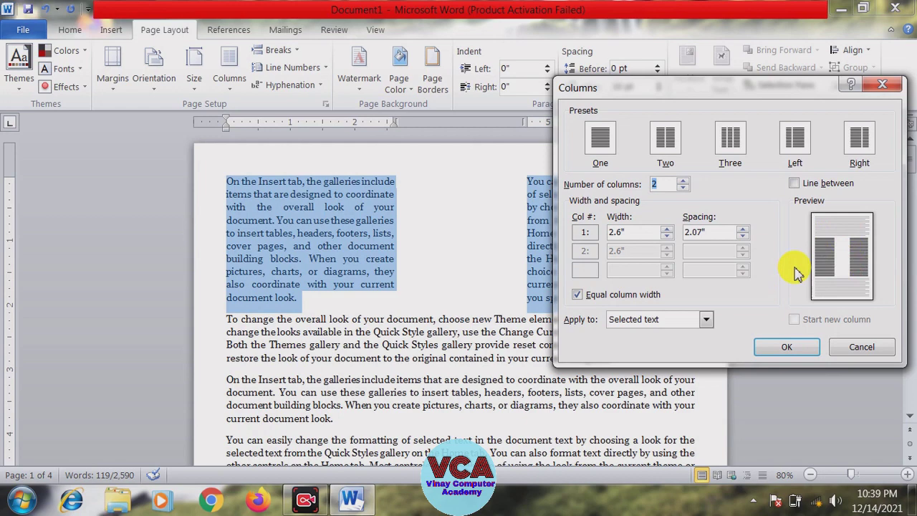
{"action": "left_click", "coordinate": [578, 295]}
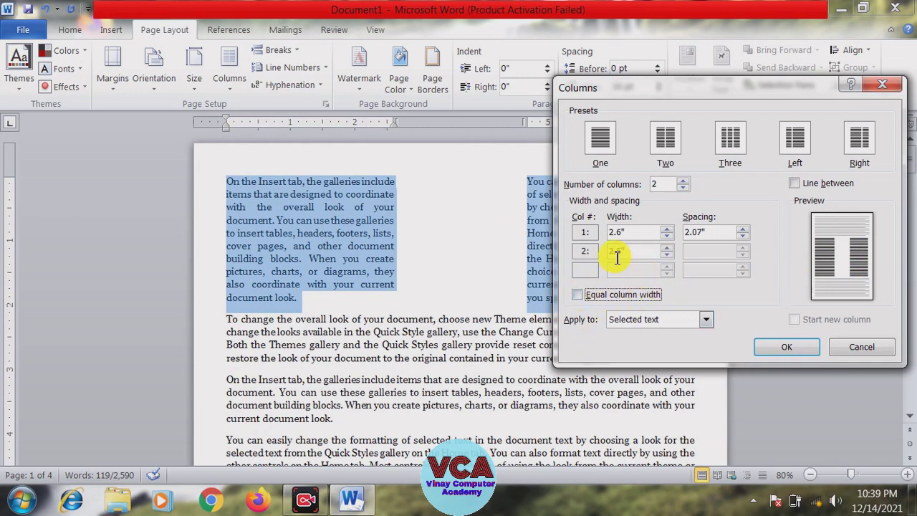
{"action": "left_click", "coordinate": [667, 237]}
{"action": "left_click", "coordinate": [667, 237]}
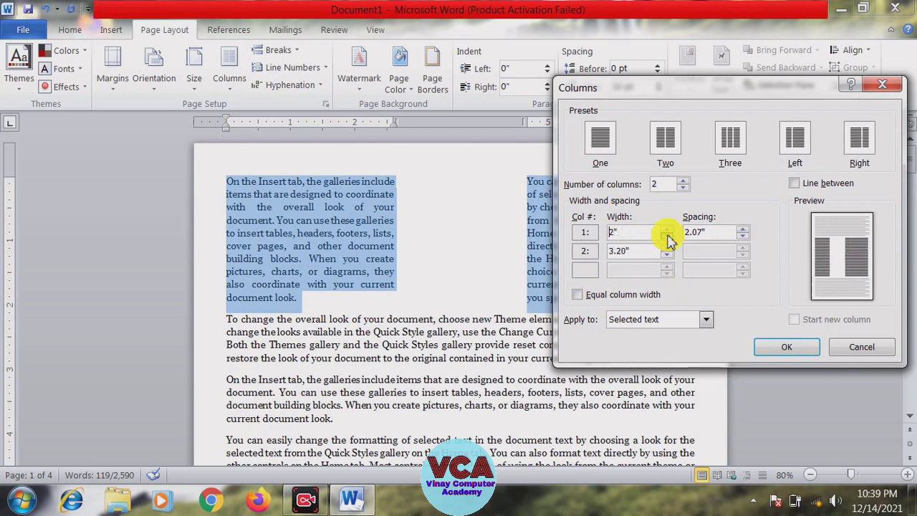
{"action": "left_click", "coordinate": [743, 237]}
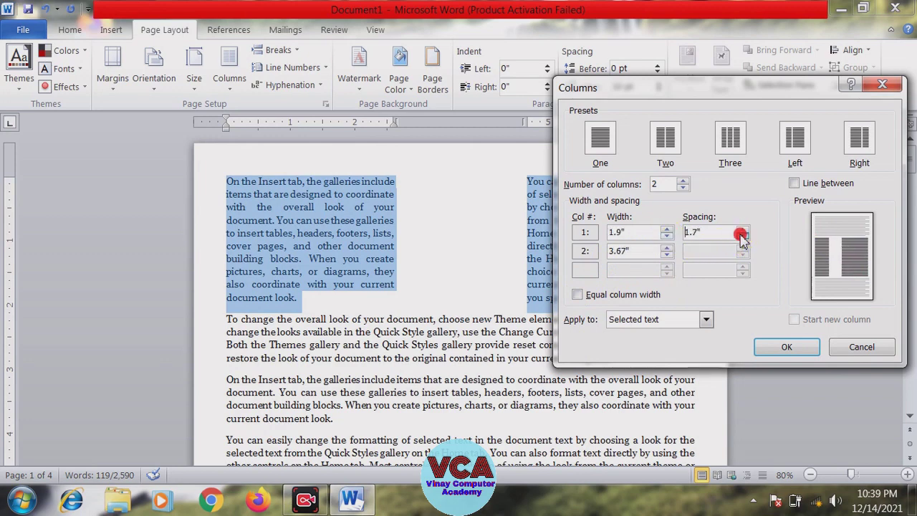
{"action": "left_click", "coordinate": [743, 237]}
{"action": "left_click", "coordinate": [743, 236]}
{"action": "left_click", "coordinate": [743, 236]}
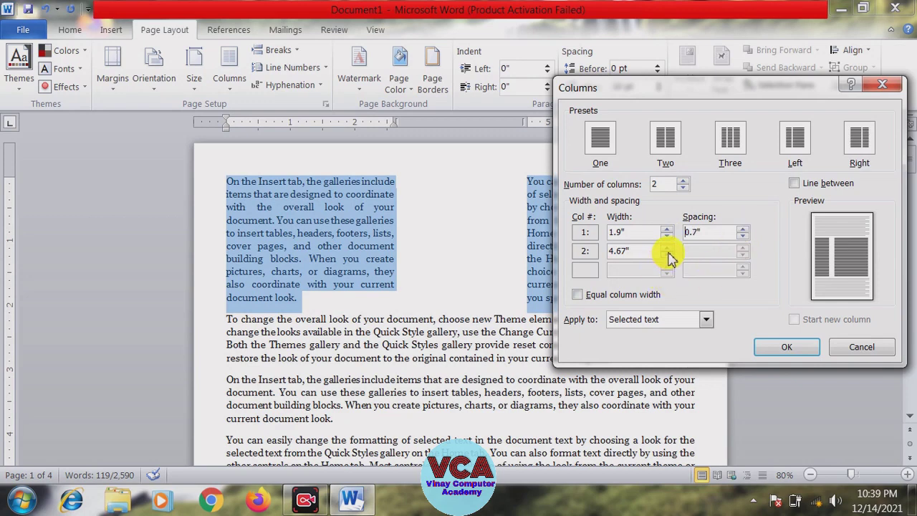
{"action": "left_click", "coordinate": [743, 236]}
{"action": "left_click", "coordinate": [743, 236]}
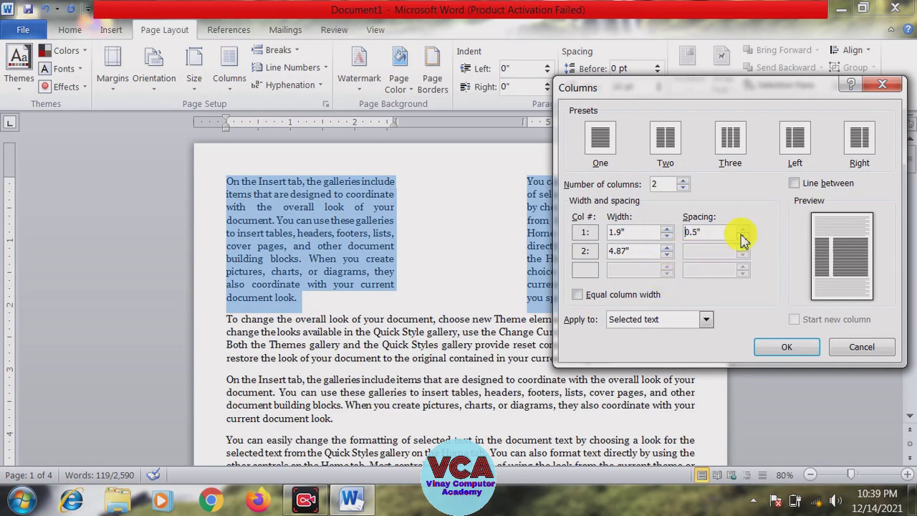
{"action": "left_click", "coordinate": [667, 248]}
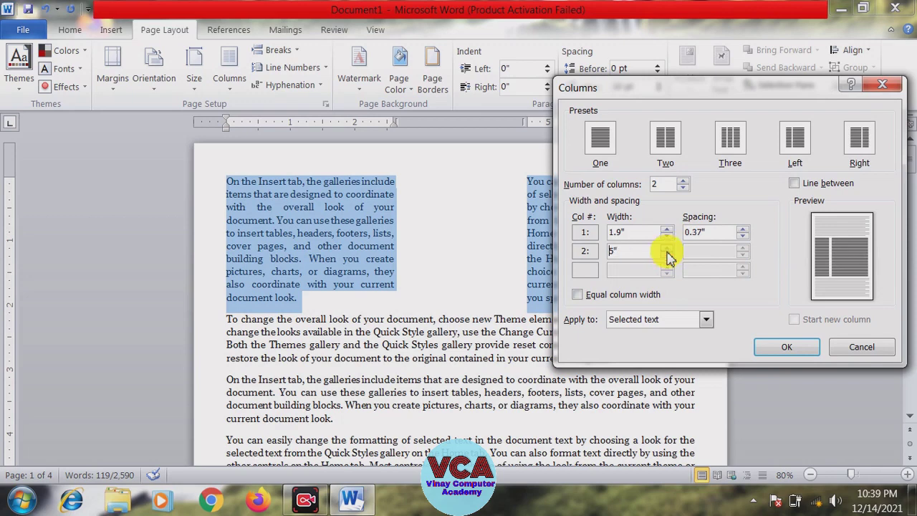
Step: Widen the first column to 4.8" and apply the unequal column widths to the selected text
{"action": "left_click", "coordinate": [665, 234]}
{"action": "left_click", "coordinate": [666, 233]}
{"action": "left_click", "coordinate": [666, 234]}
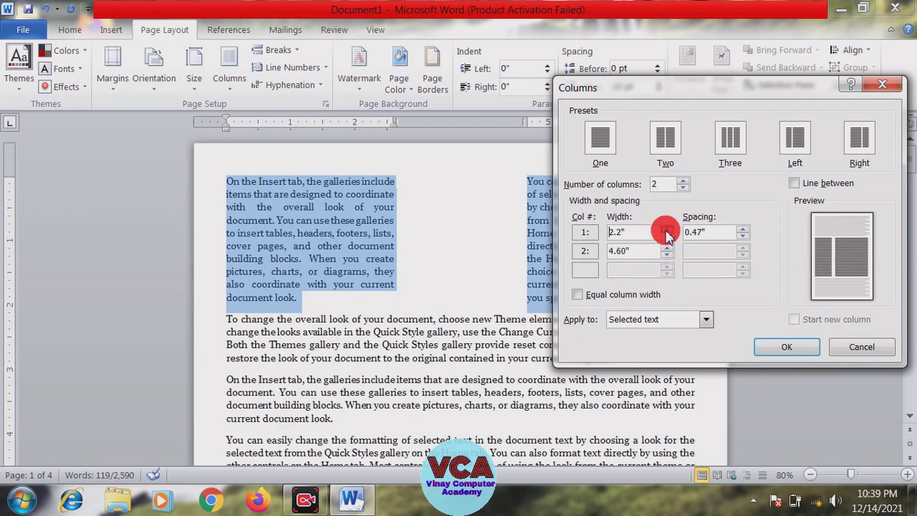
{"action": "left_click", "coordinate": [666, 233]}
{"action": "left_click", "coordinate": [665, 233]}
{"action": "left_click", "coordinate": [666, 233]}
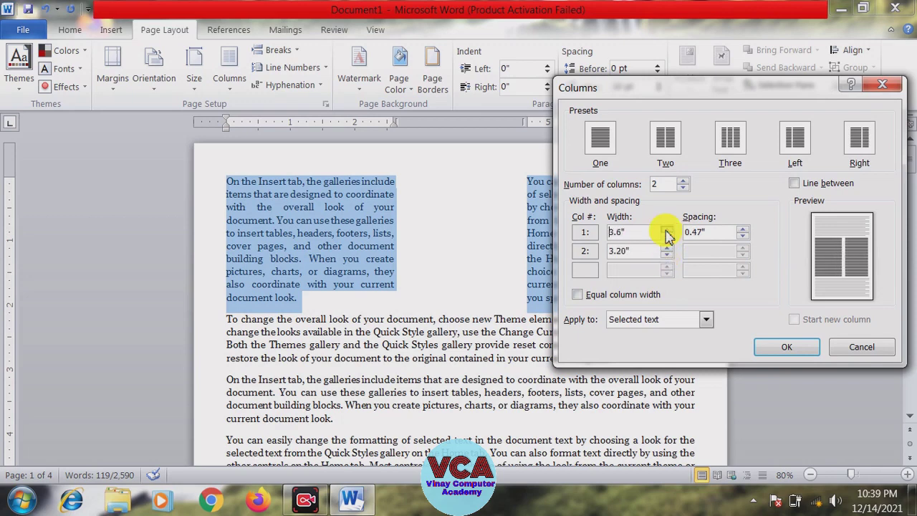
{"action": "left_click", "coordinate": [665, 232]}
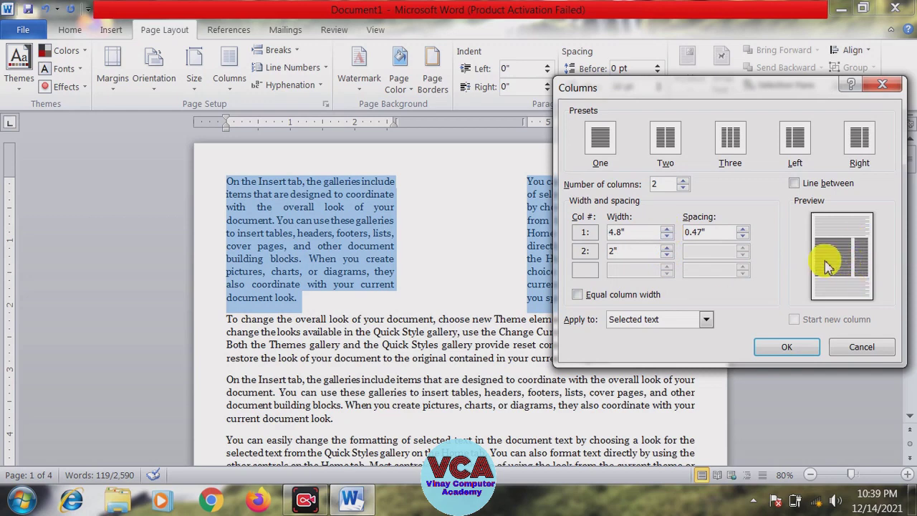
{"action": "left_click", "coordinate": [786, 346]}
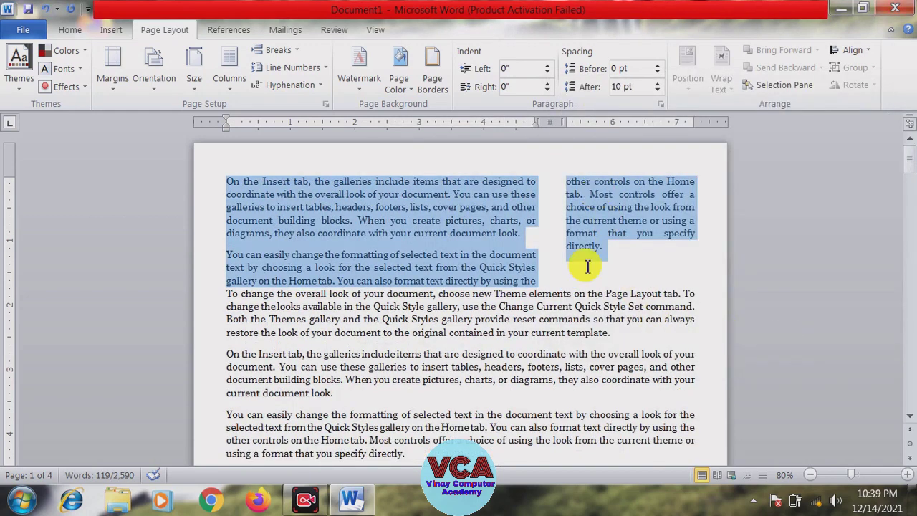
Step: Set the first column's width to 2.3" for the selected two-column text
{"action": "left_click", "coordinate": [229, 79]}
{"action": "left_click", "coordinate": [236, 288]}
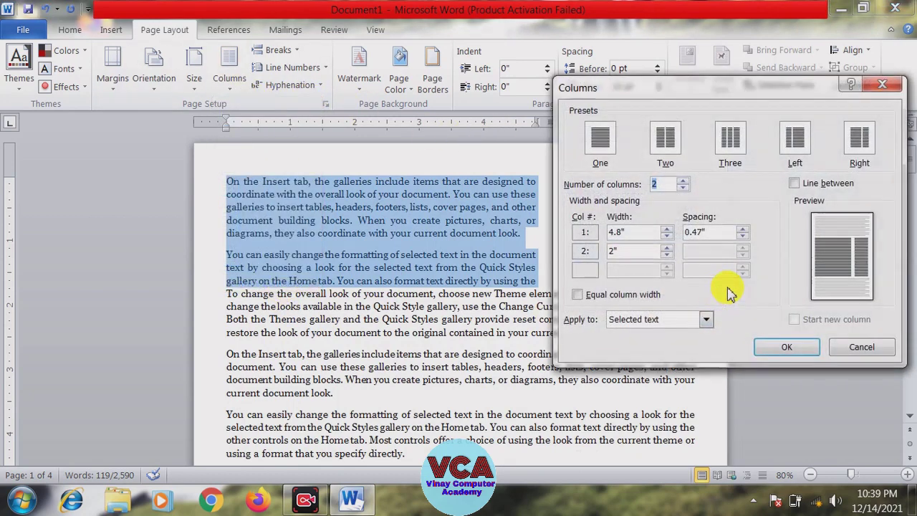
{"action": "left_click", "coordinate": [669, 237]}
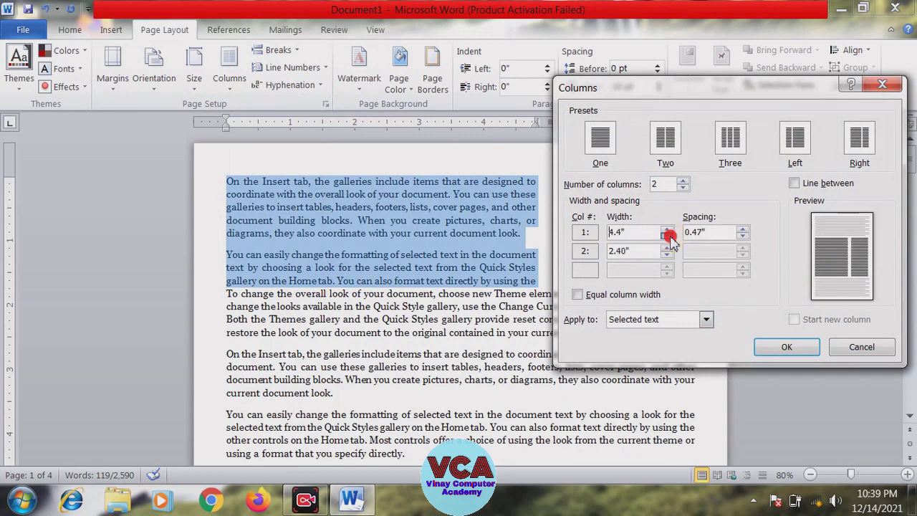
{"action": "left_click", "coordinate": [668, 237]}
{"action": "left_click", "coordinate": [668, 237]}
{"action": "left_click", "coordinate": [668, 237]}
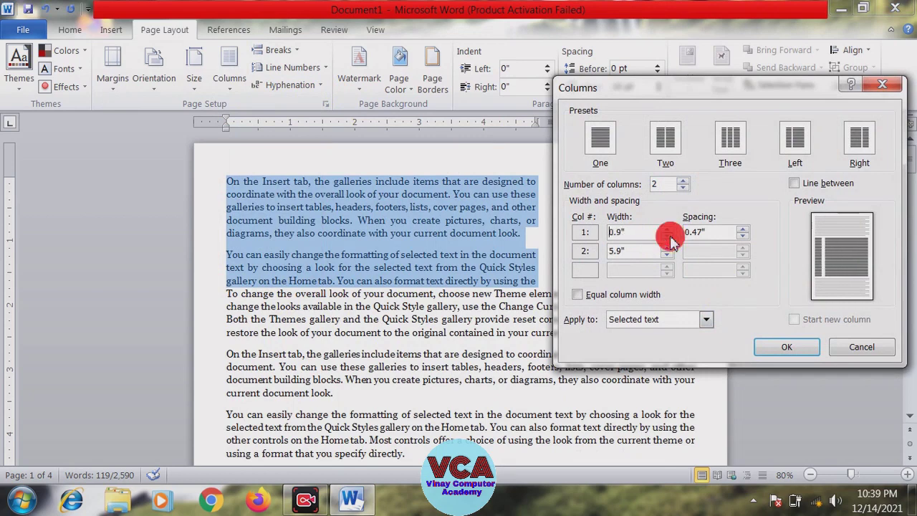
{"action": "left_click", "coordinate": [669, 237]}
{"action": "left_click", "coordinate": [667, 228]}
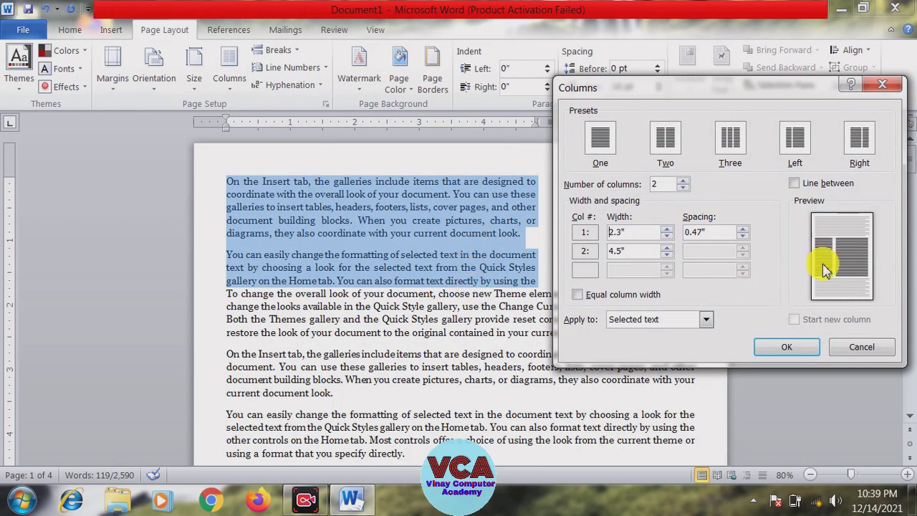
{"action": "left_click", "coordinate": [791, 346]}
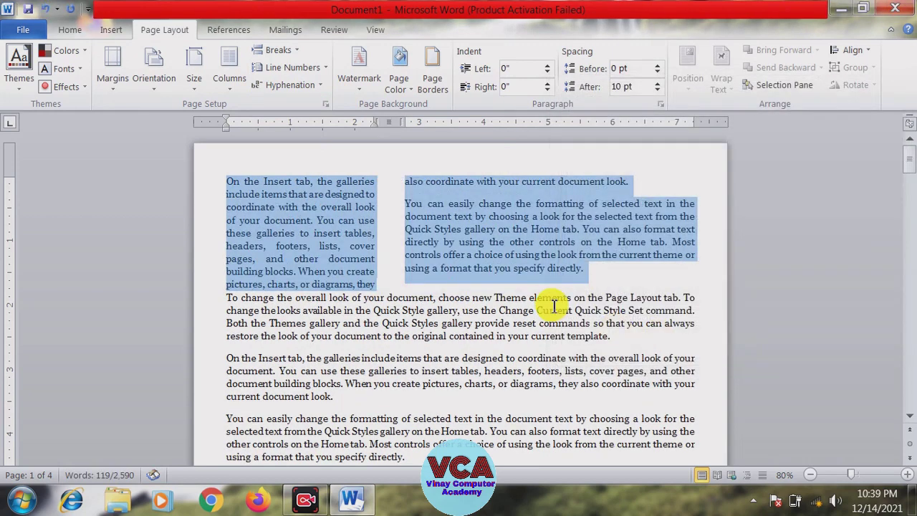
Step: Set the second column's width to 4.2" for the selected text, widening the gap between the columns to 0.77"
{"action": "left_click", "coordinate": [233, 82]}
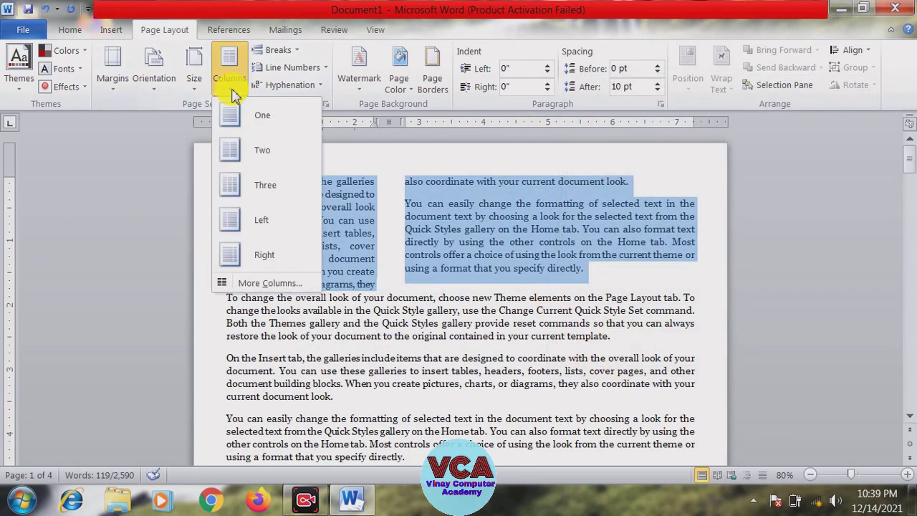
{"action": "left_click", "coordinate": [231, 284]}
{"action": "left_click", "coordinate": [616, 296]}
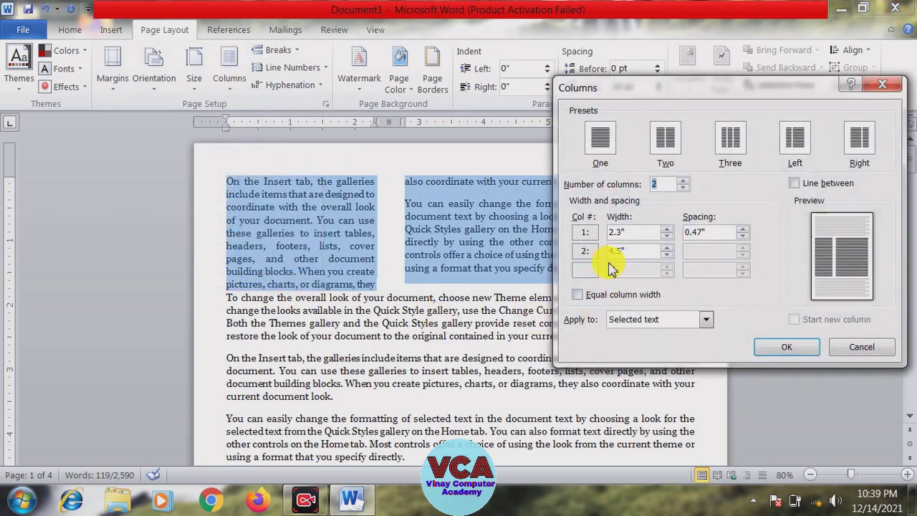
{"action": "left_click", "coordinate": [667, 247]}
{"action": "left_click", "coordinate": [668, 246]}
{"action": "left_click", "coordinate": [667, 254]}
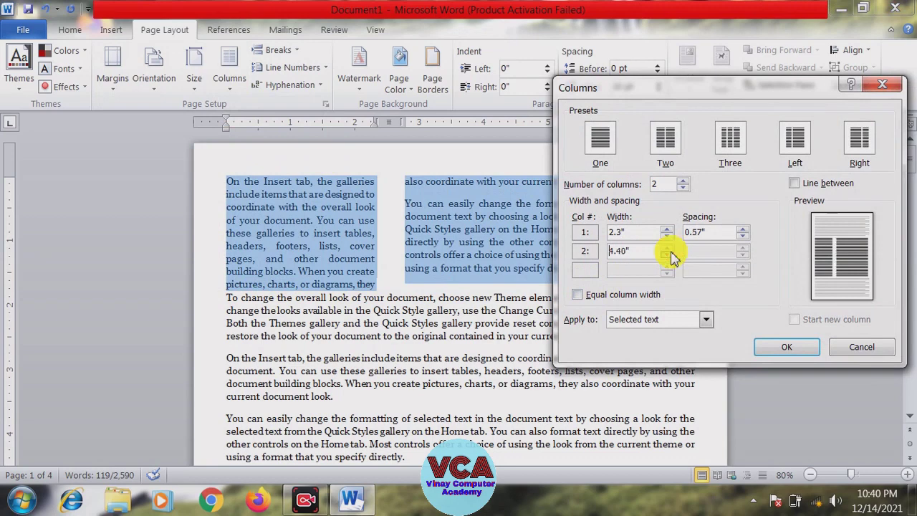
{"action": "left_click", "coordinate": [668, 255]}
{"action": "left_click", "coordinate": [667, 254]}
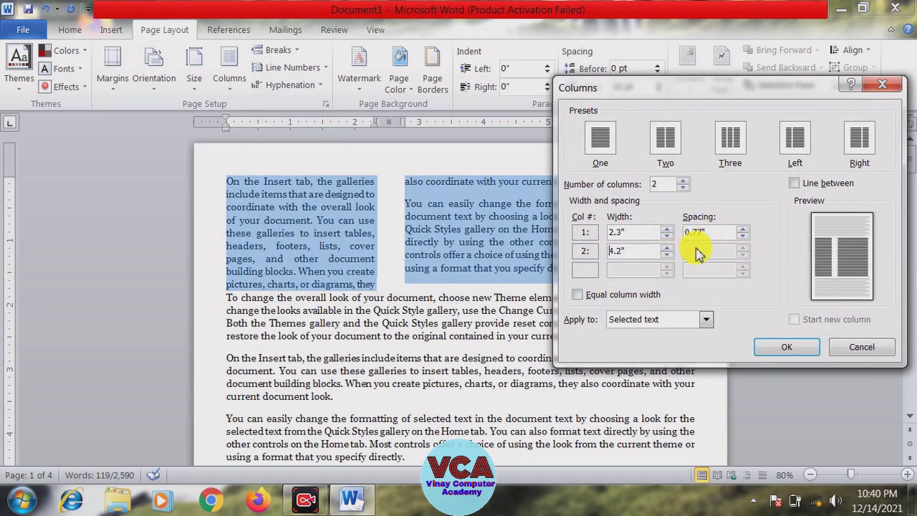
{"action": "left_click", "coordinate": [782, 352]}
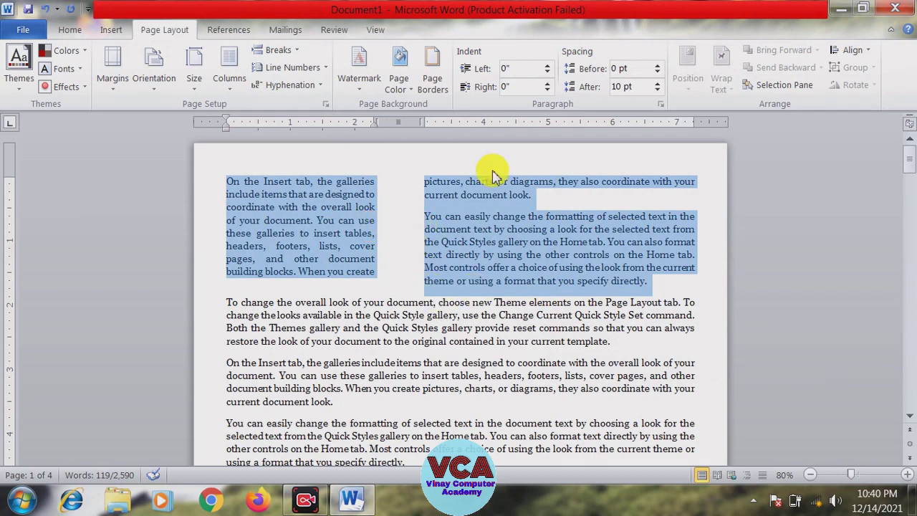
Step: Review the scope options for applying the column settings and keep them on Selected text
{"action": "left_click", "coordinate": [228, 90]}
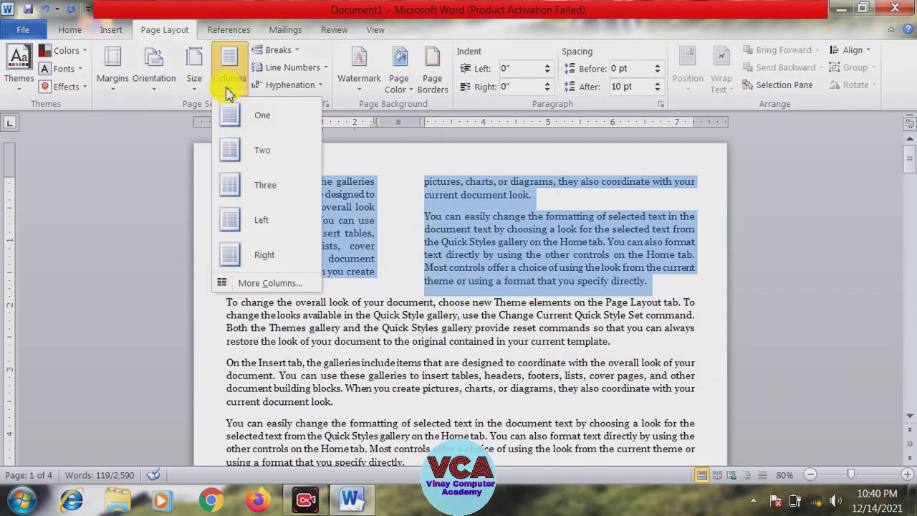
{"action": "left_click", "coordinate": [265, 284]}
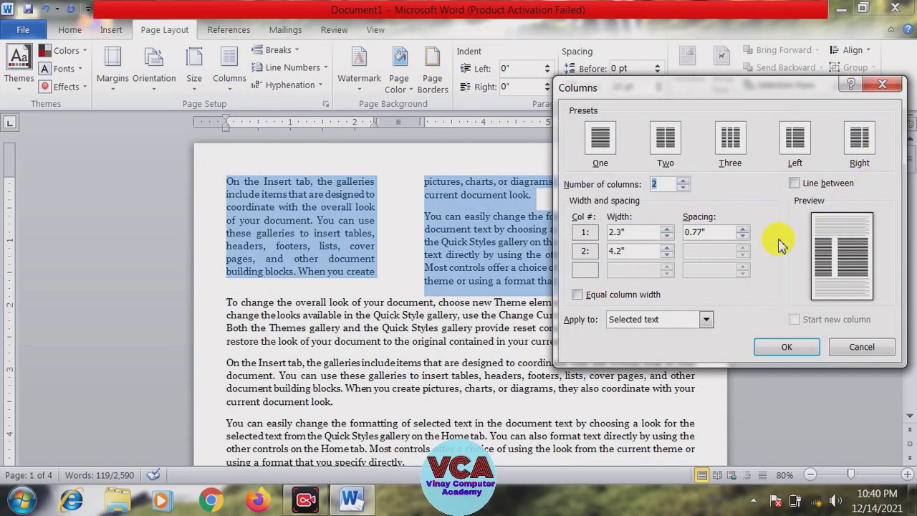
{"action": "left_click", "coordinate": [705, 320]}
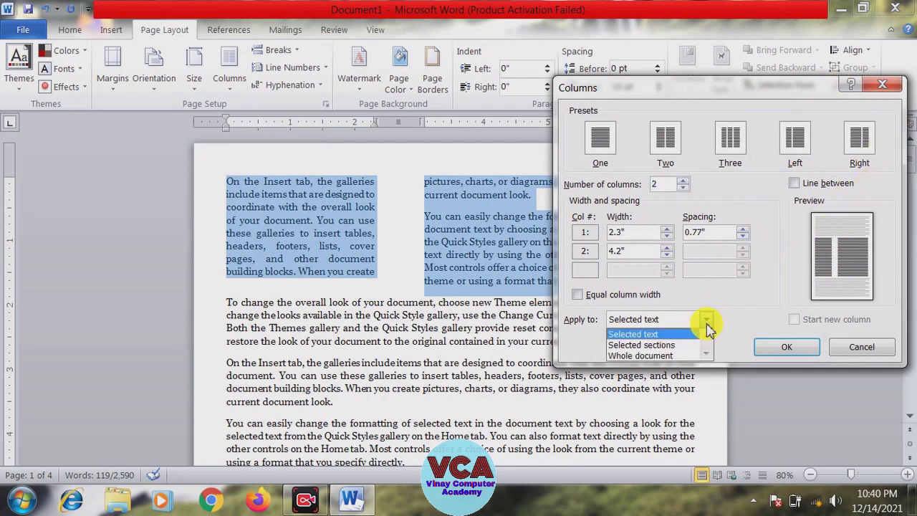
{"action": "left_click", "coordinate": [708, 328]}
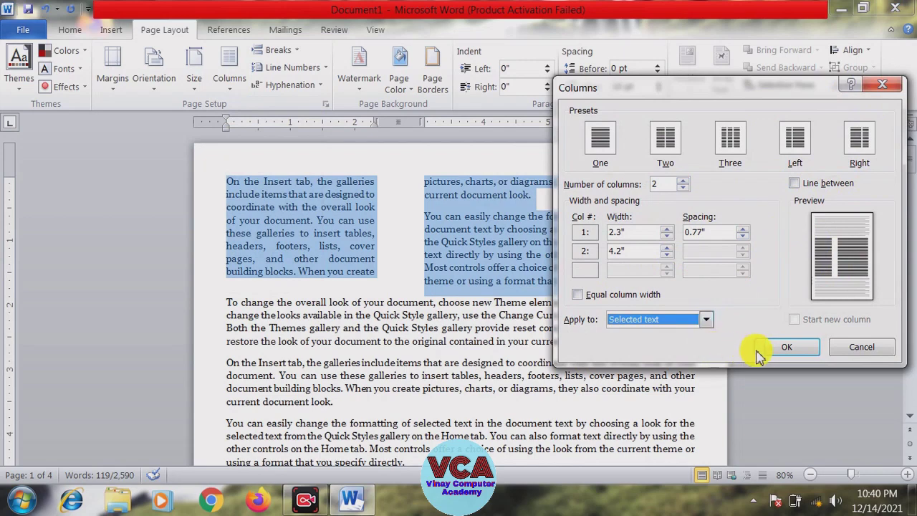
{"action": "left_click", "coordinate": [778, 349]}
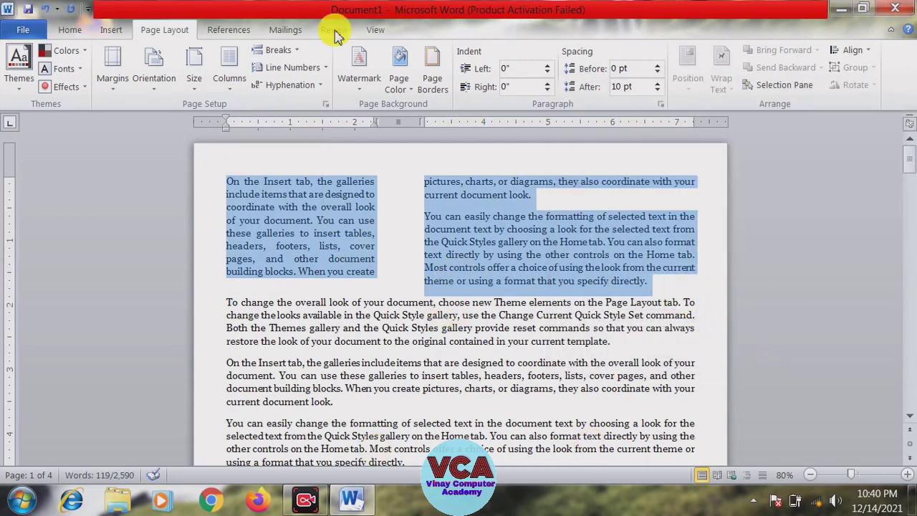
Step: Return the selected first two paragraphs to a single column and deselect them
{"action": "left_click", "coordinate": [231, 76]}
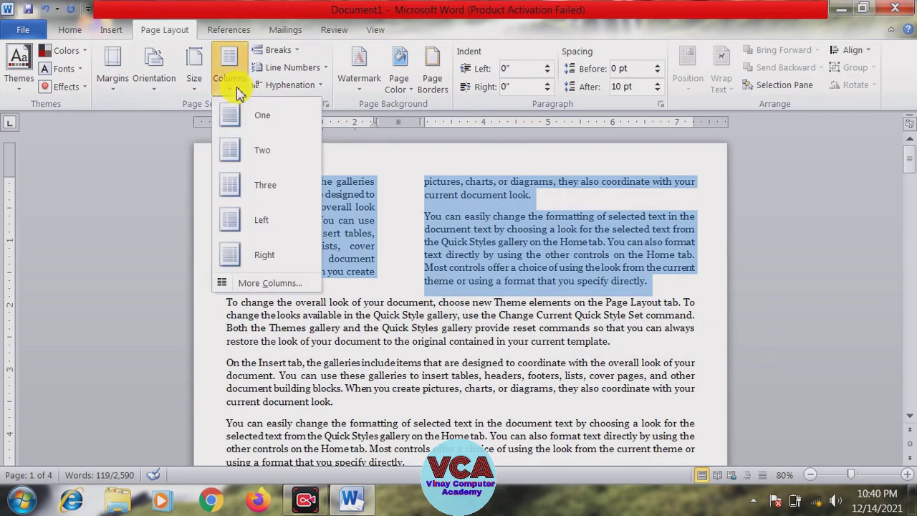
{"action": "left_click", "coordinate": [263, 122]}
{"action": "left_click", "coordinate": [515, 255]}
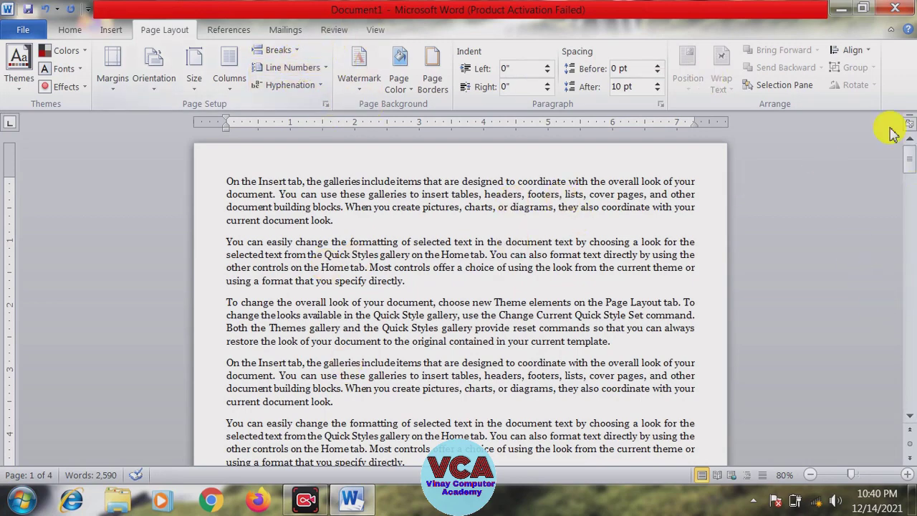
{"action": "left_click_drag", "start_coordinate": [911, 168], "coordinate": [908, 136]}
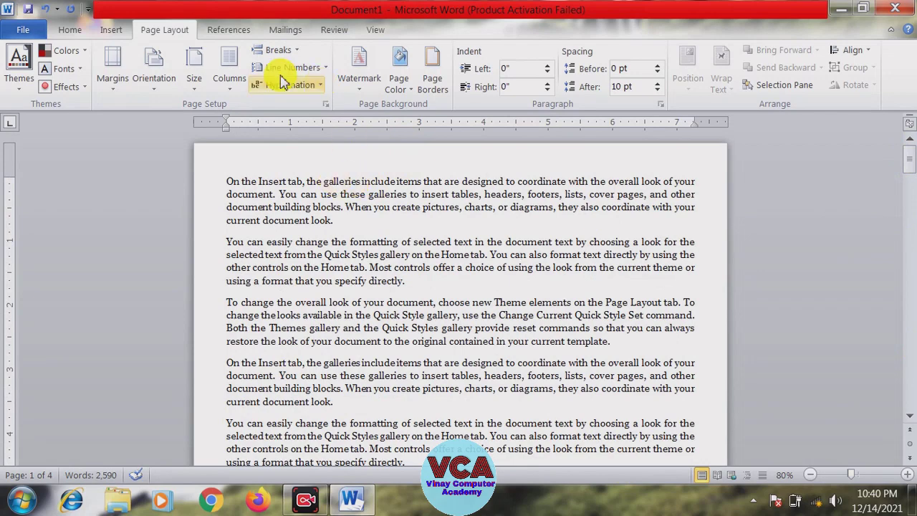
Step: Review the page break and section break types available for the document
{"action": "left_click", "coordinate": [285, 52]}
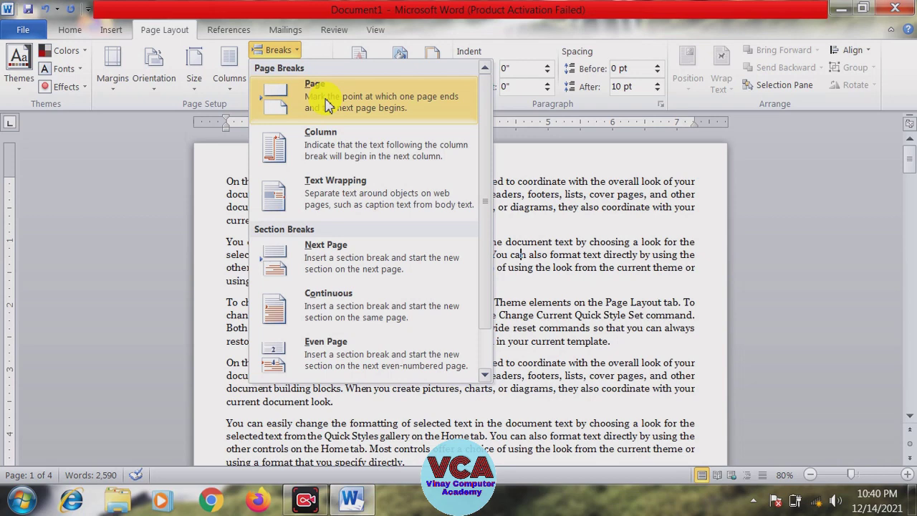
{"action": "left_click", "coordinate": [643, 228]}
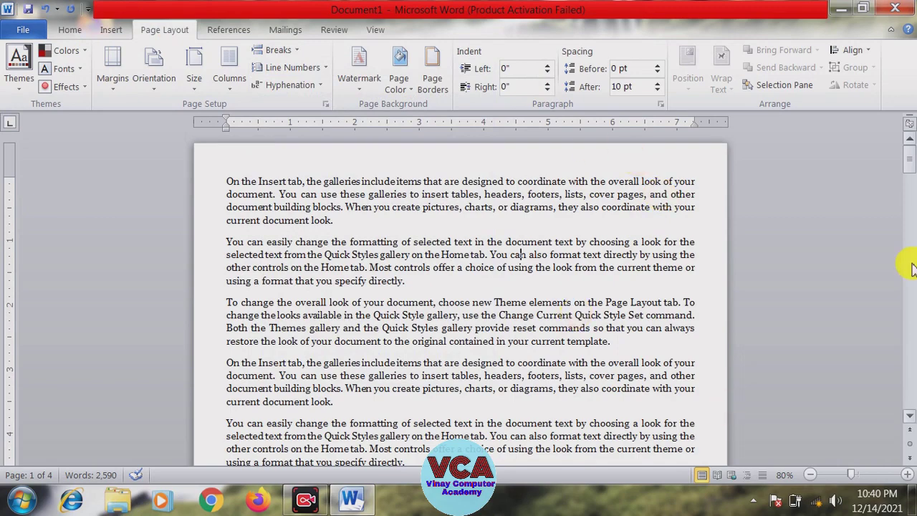
{"action": "left_click_drag", "start_coordinate": [907, 162], "coordinate": [907, 185]}
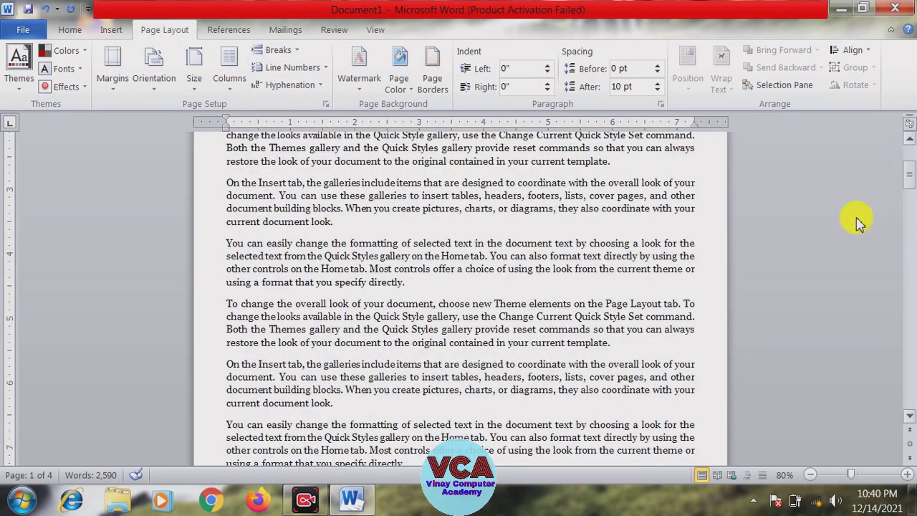
Step: Insert a page break on page 1 before the eighth paragraph, which begins "You can easily change"
{"action": "left_click", "coordinate": [810, 477]}
{"action": "left_click", "coordinate": [809, 477]}
{"action": "left_click", "coordinate": [810, 476]}
{"action": "left_click", "coordinate": [810, 476]}
{"action": "left_click", "coordinate": [809, 476]}
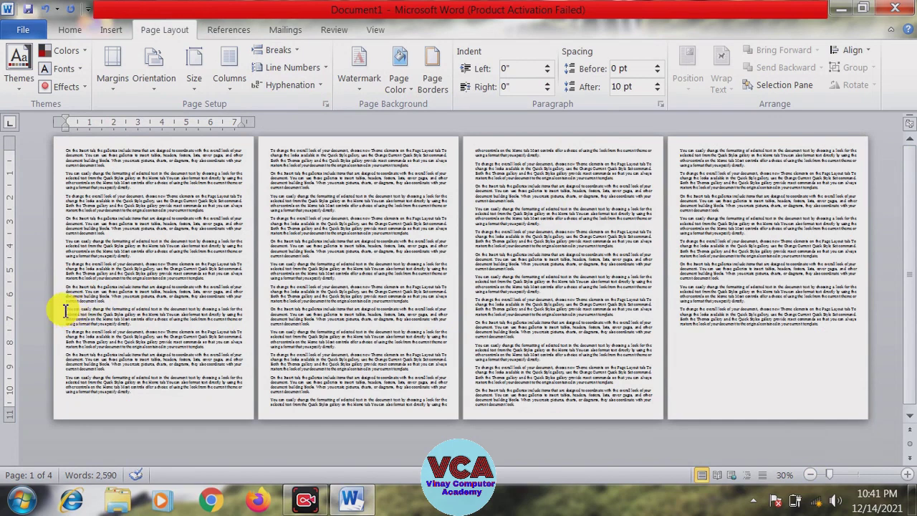
{"action": "mouse_move", "coordinate": [64, 310]}
{"action": "left_mouse_down"}
{"action": "mouse_move", "coordinate": [145, 324]}
{"action": "mouse_move", "coordinate": [68, 311]}
{"action": "left_mouse_up"}
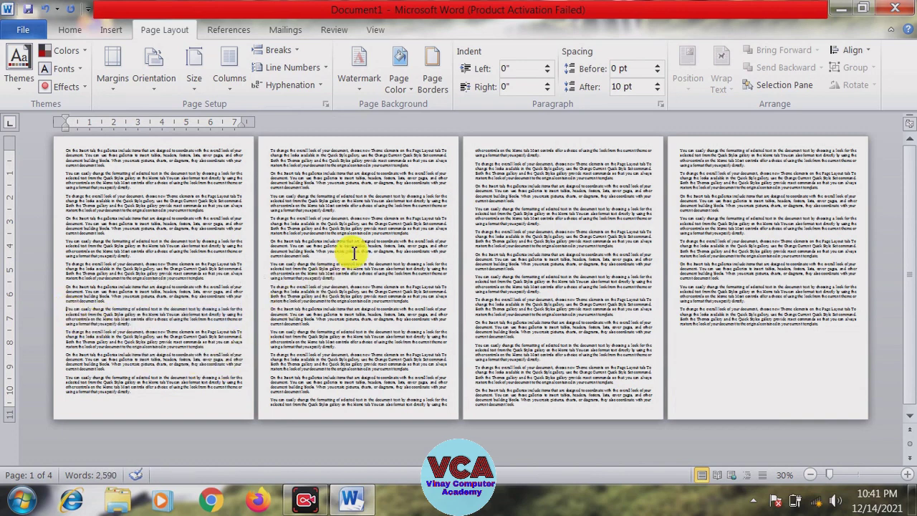
{"action": "left_click_drag", "start_coordinate": [118, 305], "coordinate": [65, 150]}
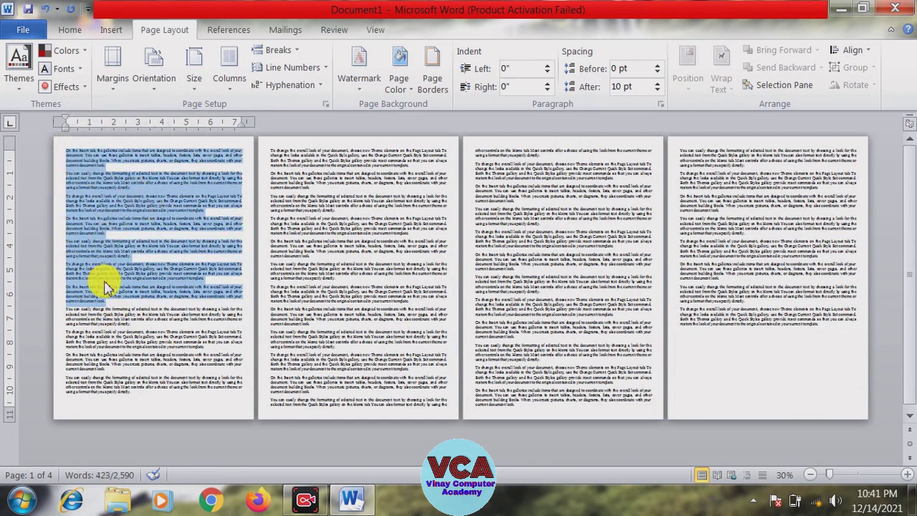
{"action": "left_click", "coordinate": [75, 310]}
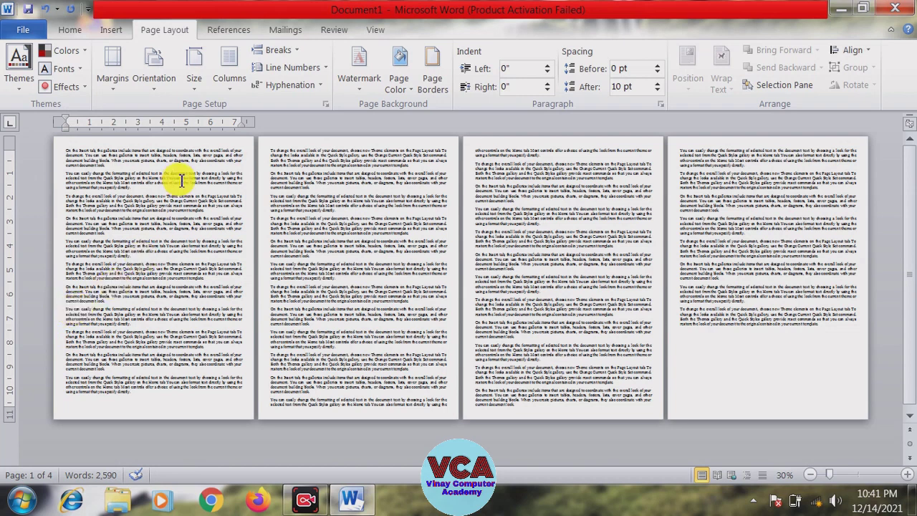
{"action": "left_click", "coordinate": [278, 52]}
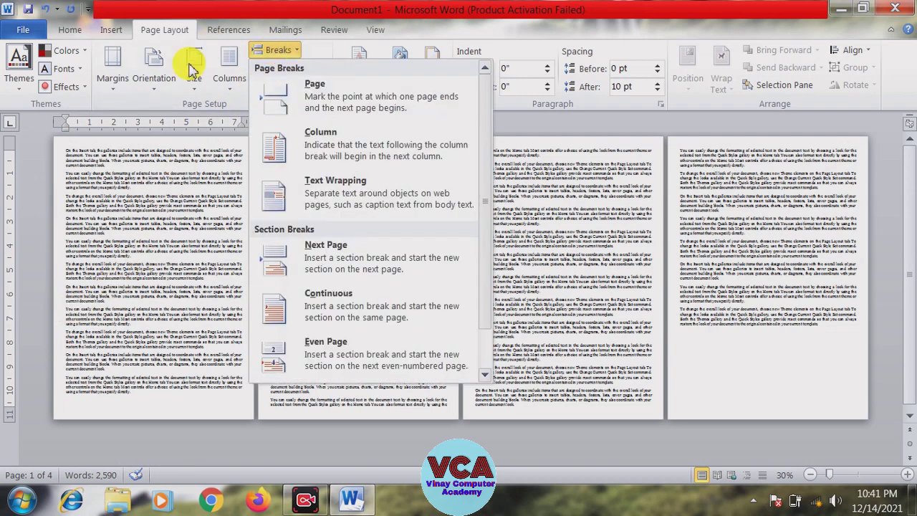
{"action": "left_click", "coordinate": [320, 100]}
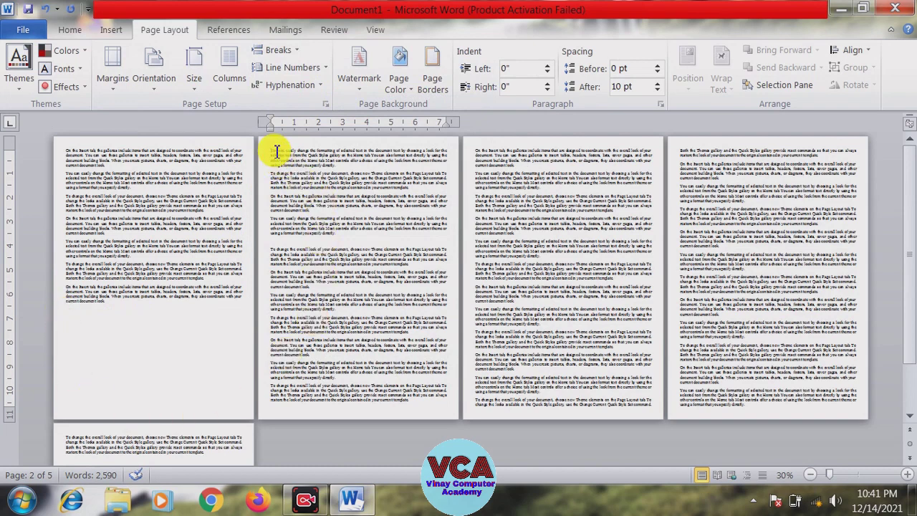
Step: Insert a page break before the last paragraph on page 2, which begins "To change the overall look"
{"action": "left_click", "coordinate": [278, 50]}
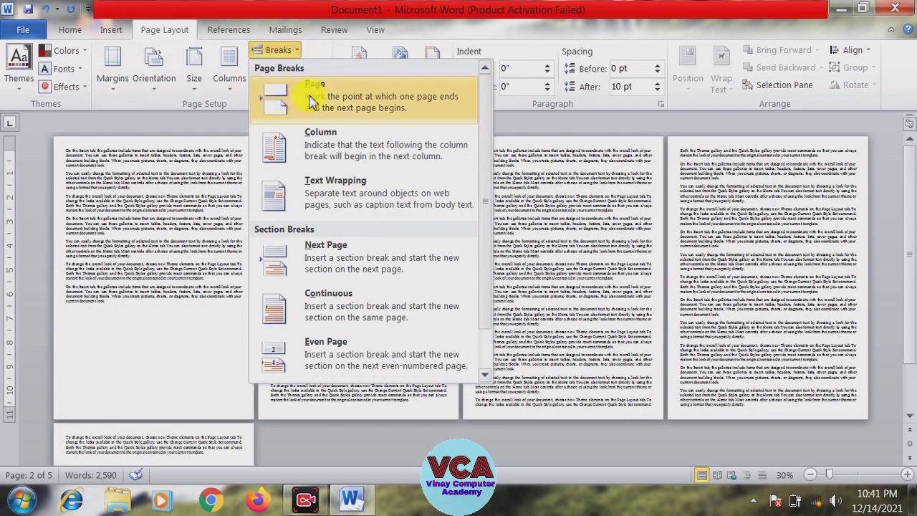
{"action": "left_click", "coordinate": [118, 321]}
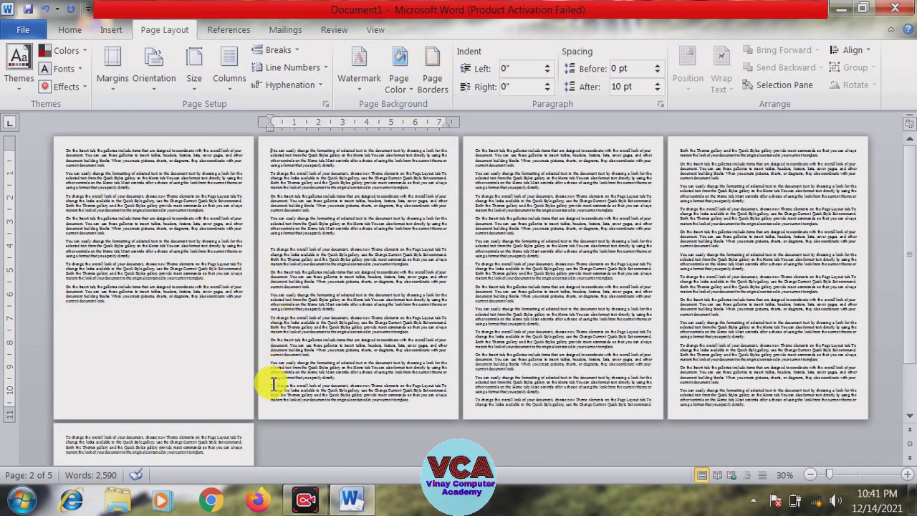
{"action": "left_click_drag", "start_coordinate": [270, 387], "coordinate": [416, 401]}
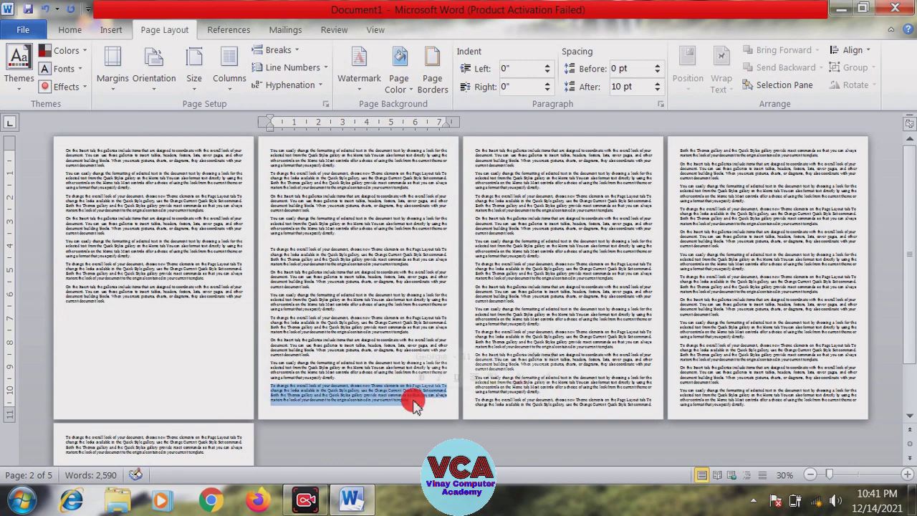
{"action": "left_click", "coordinate": [301, 387]}
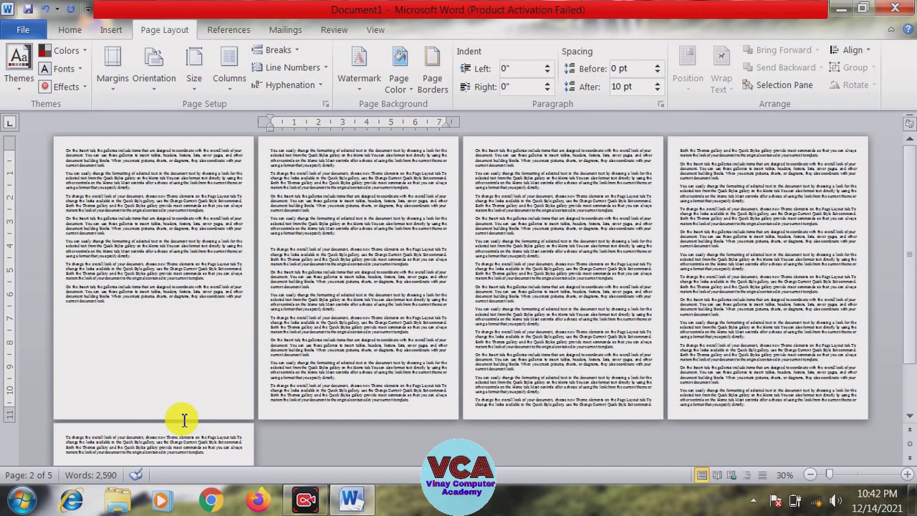
{"action": "key", "text": "ctrl+Return"}
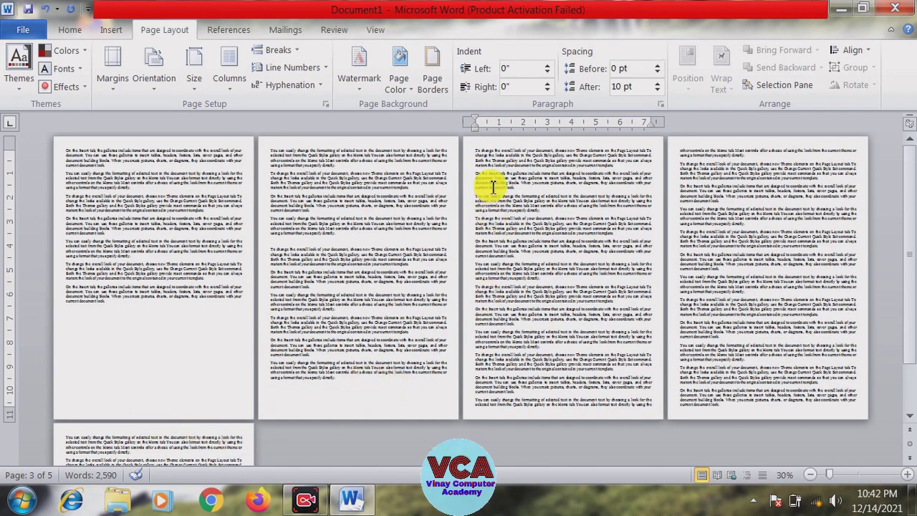
Step: Undo the page breaks inserted on pages 1 and 2
{"action": "left_click", "coordinate": [287, 53]}
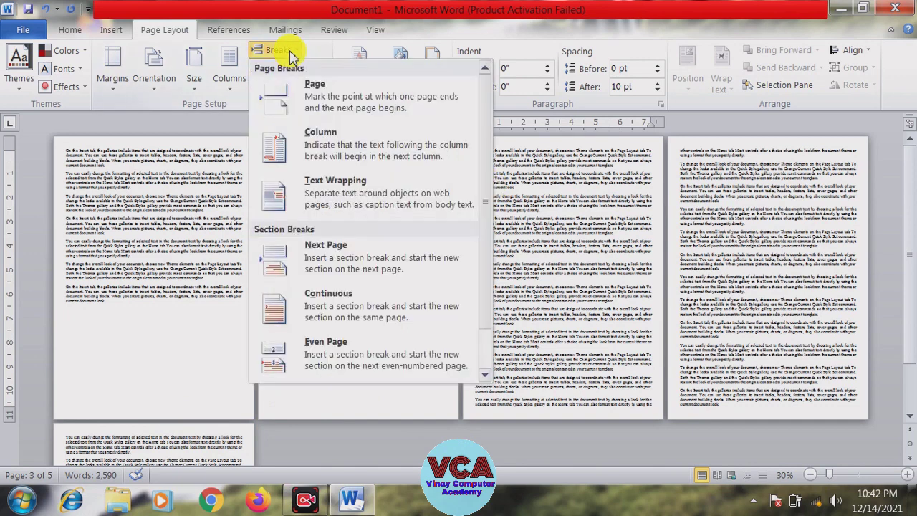
{"action": "left_click", "coordinate": [341, 154]}
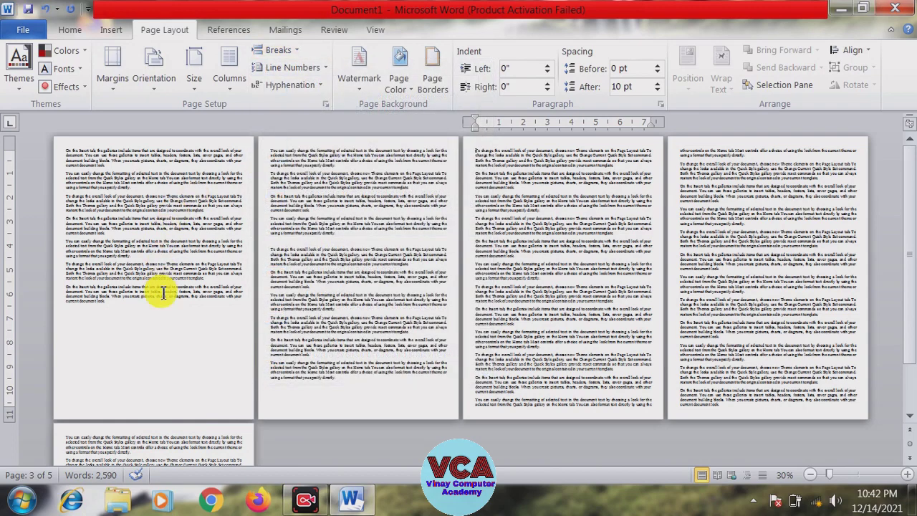
{"action": "key", "text": "ctrl+z"}
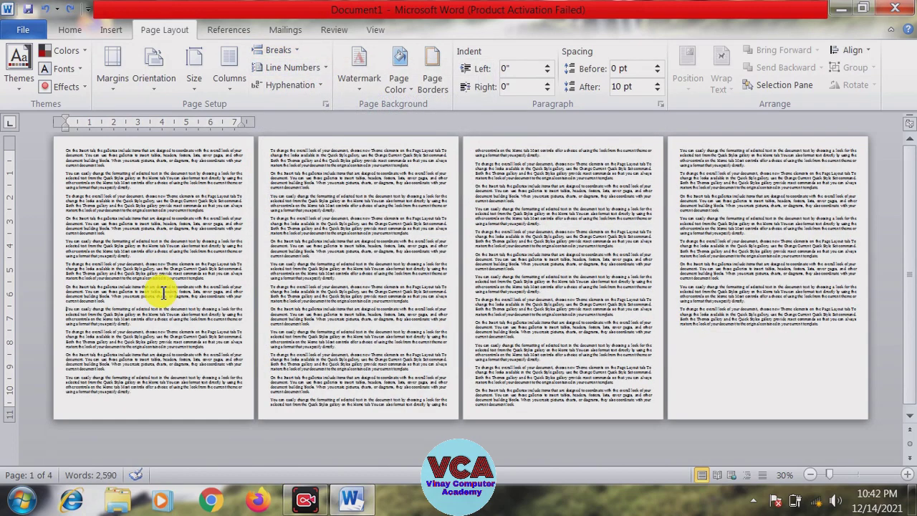
Step: Format the document's first two paragraphs in two columns
{"action": "left_click", "coordinate": [907, 475]}
{"action": "left_click", "coordinate": [906, 475]}
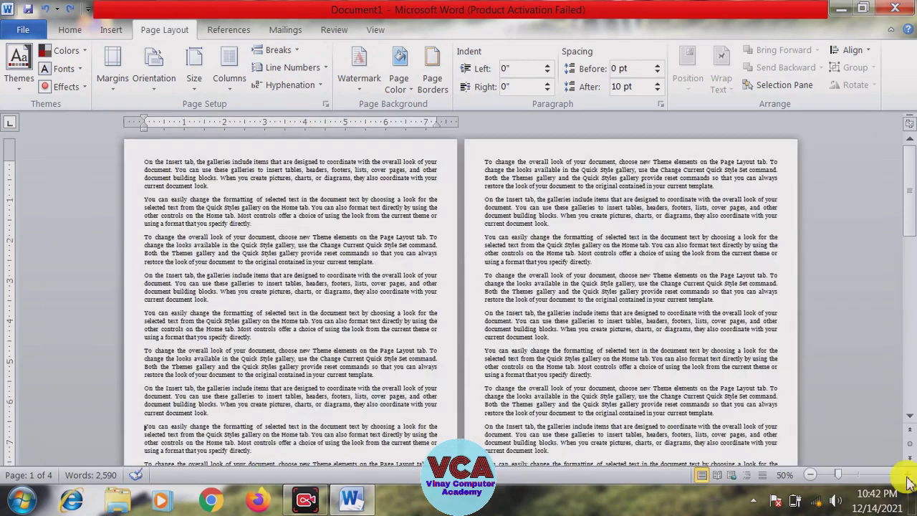
{"action": "left_click", "coordinate": [906, 475]}
{"action": "left_click", "coordinate": [906, 475]}
{"action": "left_click", "coordinate": [906, 475]}
{"action": "left_click", "coordinate": [906, 475]}
{"action": "left_click", "coordinate": [907, 475]}
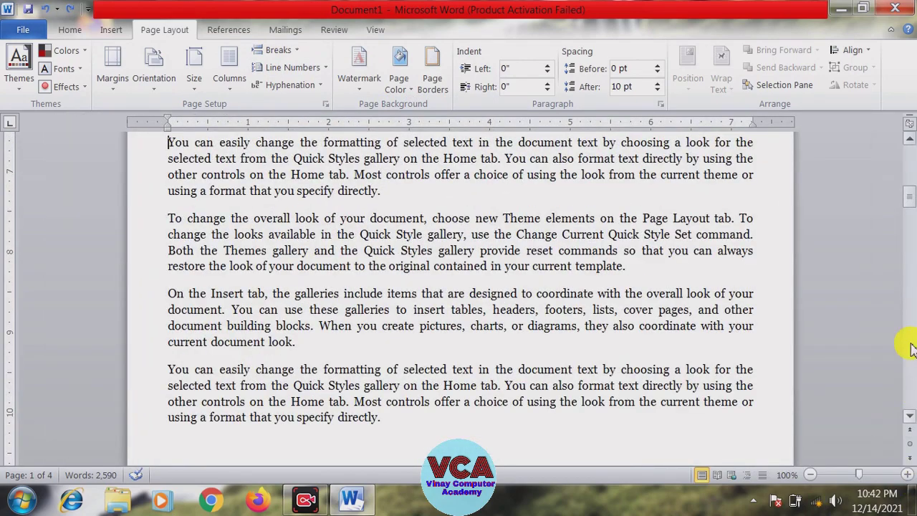
{"action": "left_click_drag", "start_coordinate": [909, 207], "coordinate": [911, 162]}
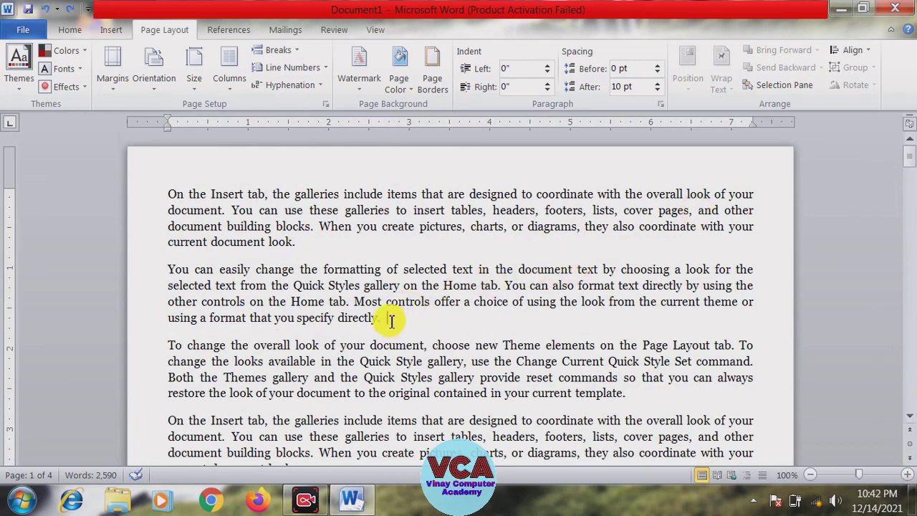
{"action": "left_click_drag", "start_coordinate": [391, 320], "coordinate": [172, 194]}
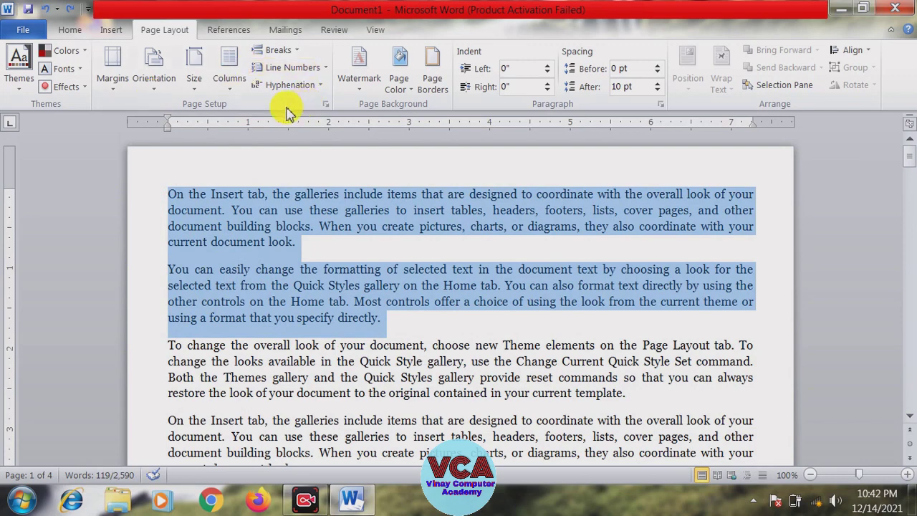
{"action": "left_click", "coordinate": [232, 83]}
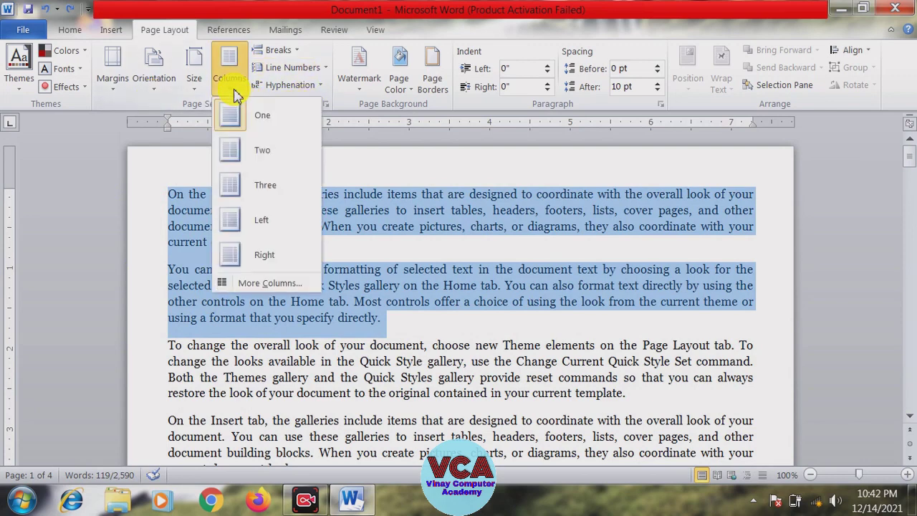
{"action": "left_click", "coordinate": [259, 153]}
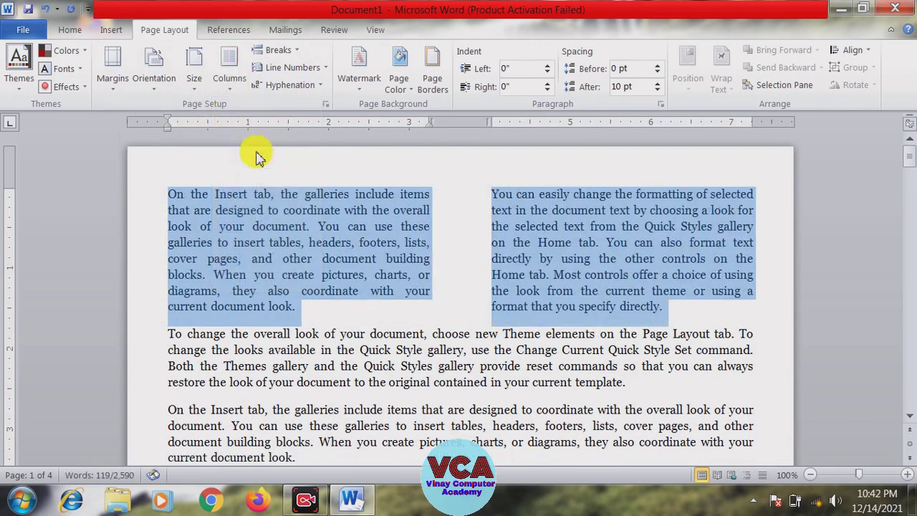
{"action": "left_click", "coordinate": [304, 241]}
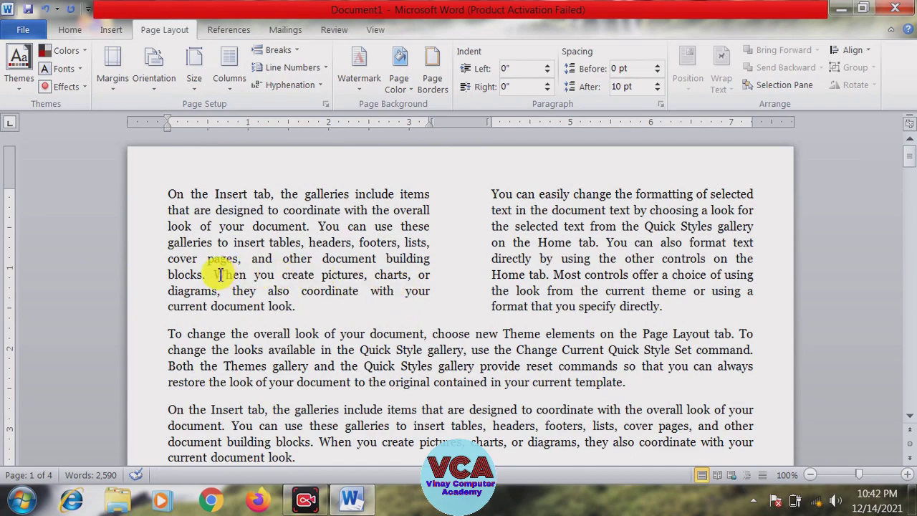
Step: Try a column break before "When you create pictures" in the first paragraph and remove it
{"action": "left_click_drag", "start_coordinate": [245, 278], "coordinate": [223, 274]}
{"action": "left_click", "coordinate": [278, 50]}
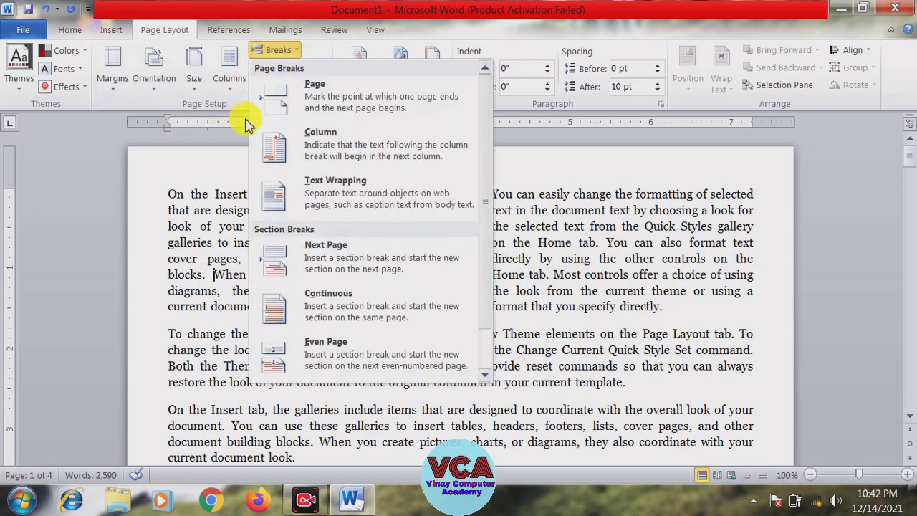
{"action": "left_click", "coordinate": [328, 144]}
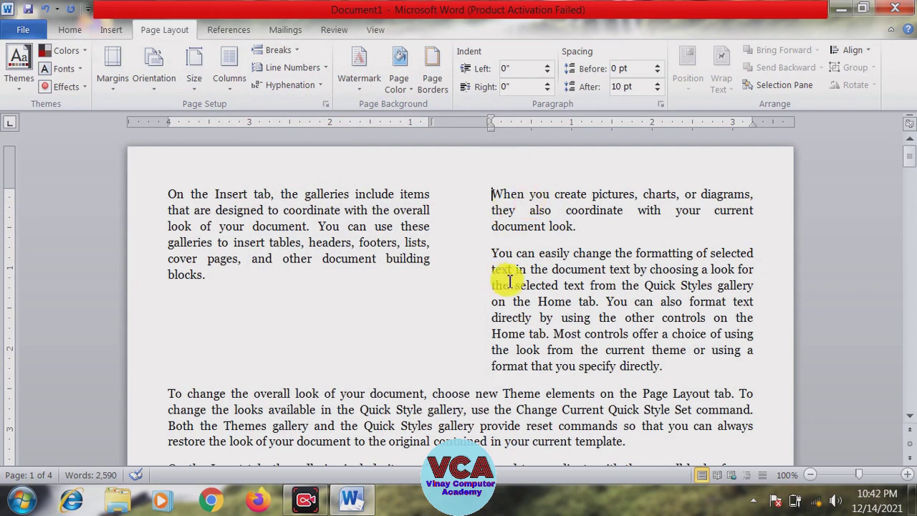
{"action": "key", "text": "BackSpace"}
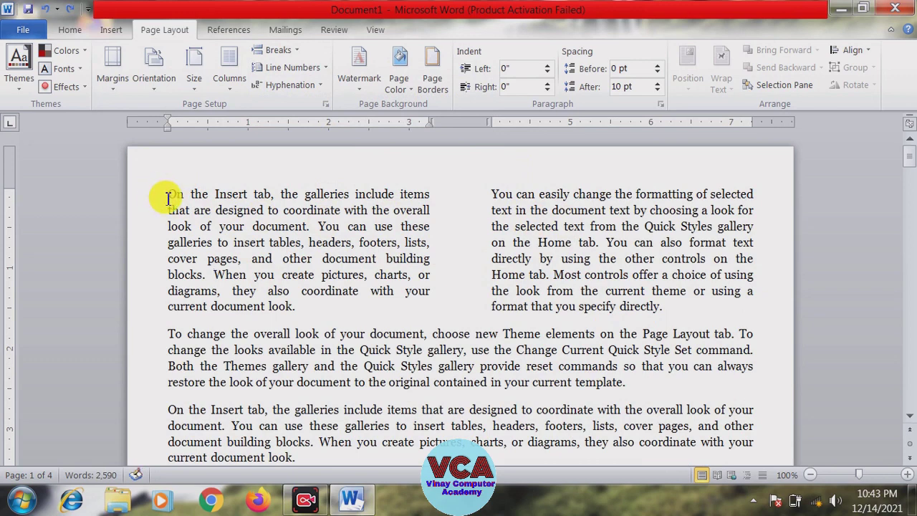
Step: Try a column break at the very start of the first paragraph and undo it
{"action": "left_click", "coordinate": [274, 50]}
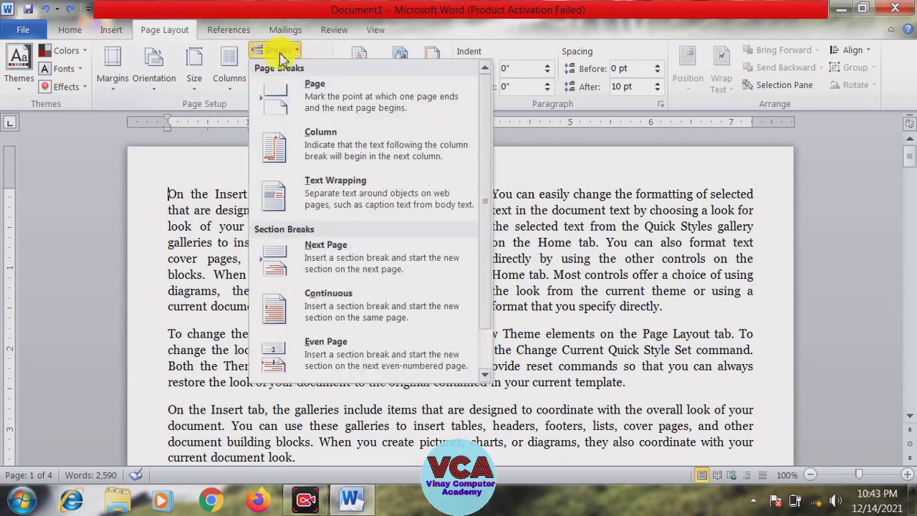
{"action": "left_click", "coordinate": [318, 153]}
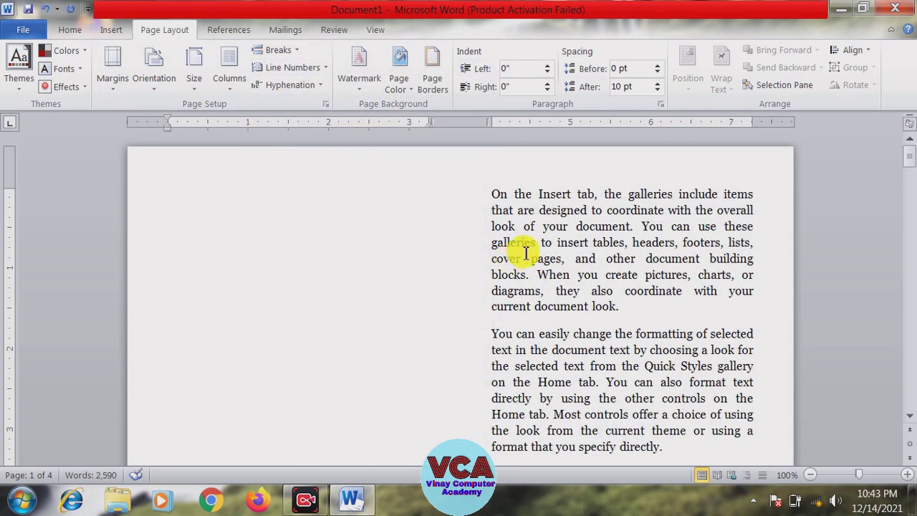
{"action": "left_click_drag", "start_coordinate": [519, 210], "coordinate": [659, 446]}
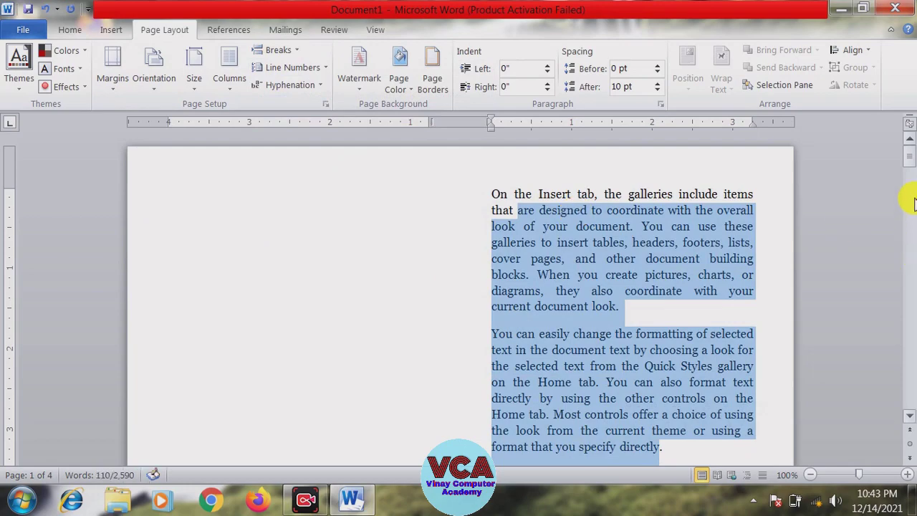
{"action": "scroll", "coordinate": [912, 163], "scroll_direction": "down", "scroll_amount": 5}
{"action": "scroll", "coordinate": [907, 164], "scroll_direction": "up", "scroll_amount": 3}
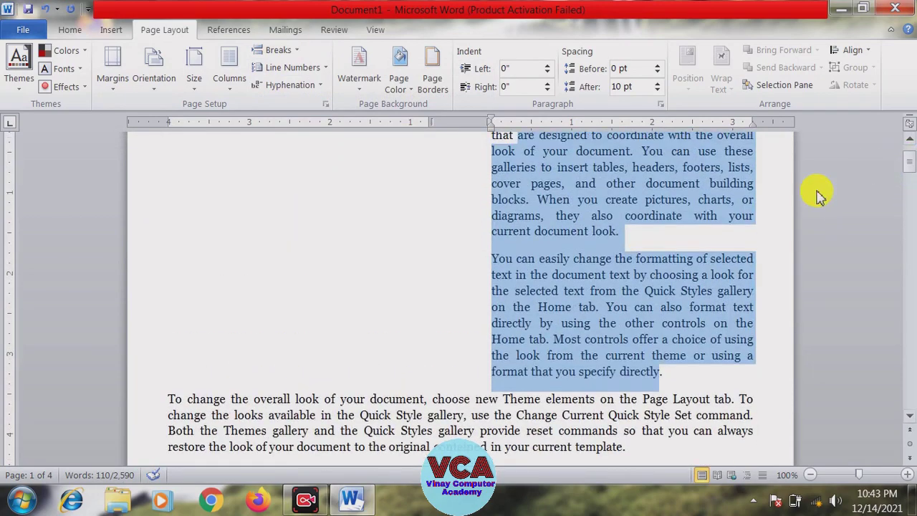
{"action": "left_click", "coordinate": [819, 194]}
{"action": "left_click", "coordinate": [621, 269]}
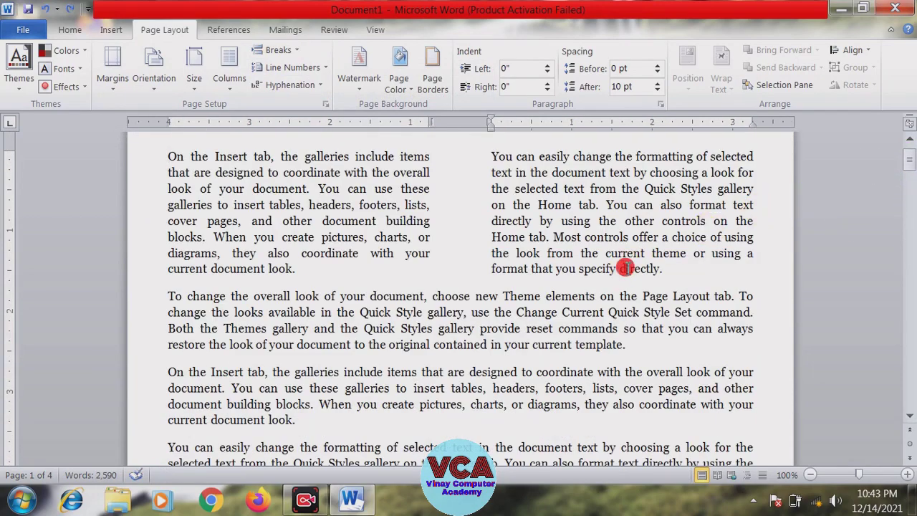
Step: Try a column break at the start of the second paragraph, before "You can easily change", and undo it
{"action": "left_click", "coordinate": [494, 156]}
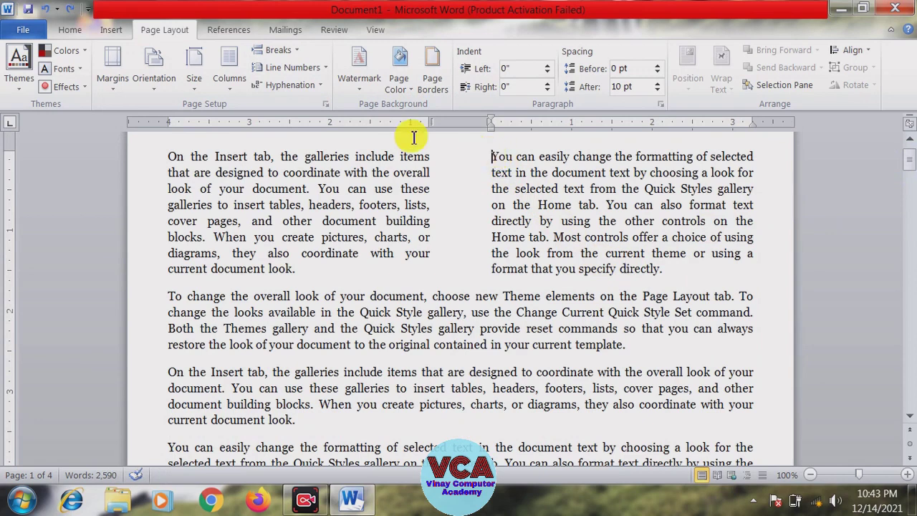
{"action": "left_click", "coordinate": [276, 50]}
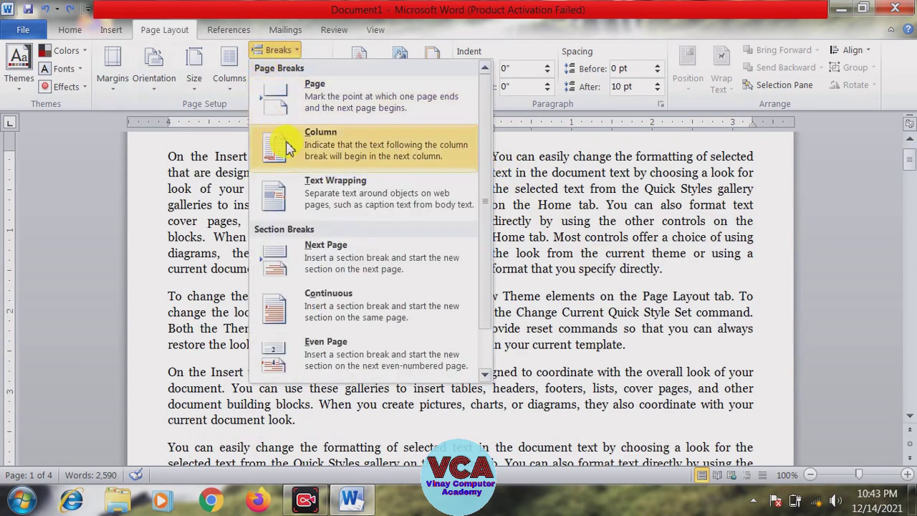
{"action": "left_click", "coordinate": [332, 147]}
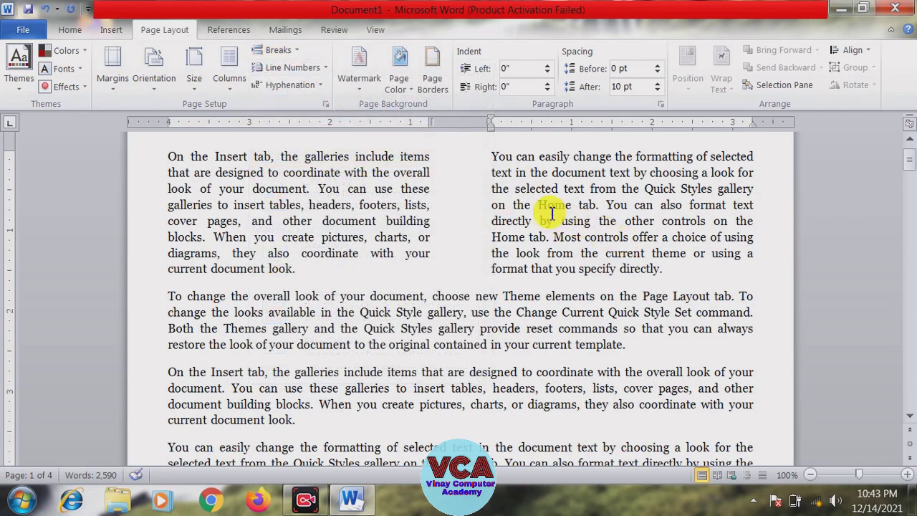
{"action": "left_click", "coordinate": [276, 51]}
{"action": "left_click", "coordinate": [318, 144]}
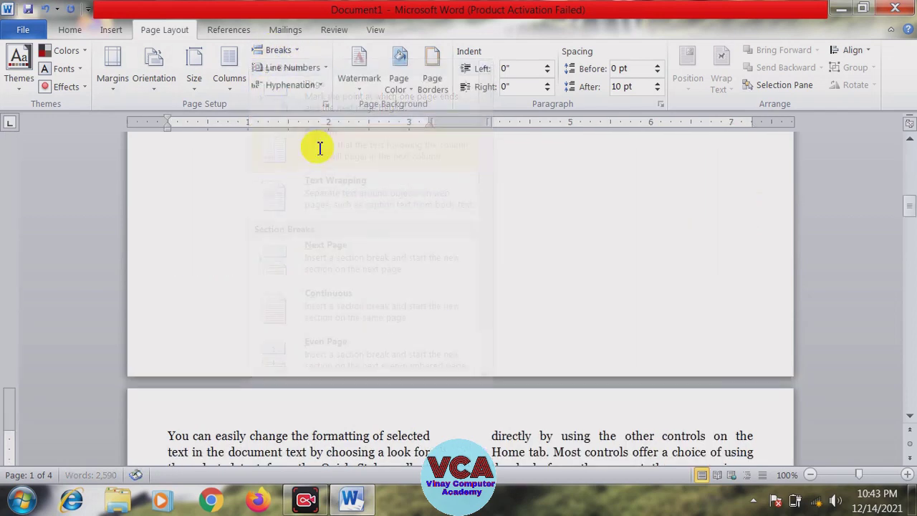
{"action": "mouse_move", "coordinate": [912, 206]}
{"action": "left_mouse_down"}
{"action": "mouse_move", "coordinate": [910, 152]}
{"action": "mouse_move", "coordinate": [910, 221]}
{"action": "left_mouse_up"}
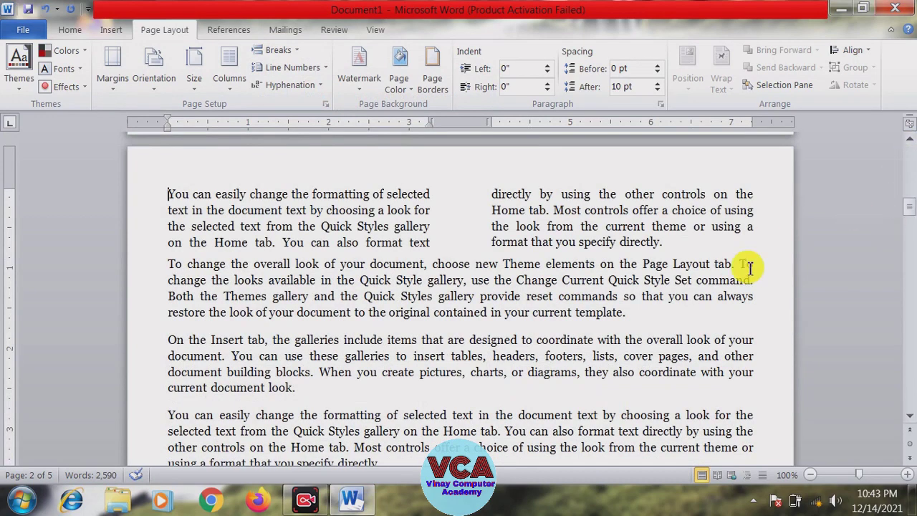
{"action": "key", "text": "ctrl+z"}
Step: Try a column break before "of using the look" in the second paragraph, inspect the split text on both pages, and undo it
{"action": "left_click", "coordinate": [618, 270]}
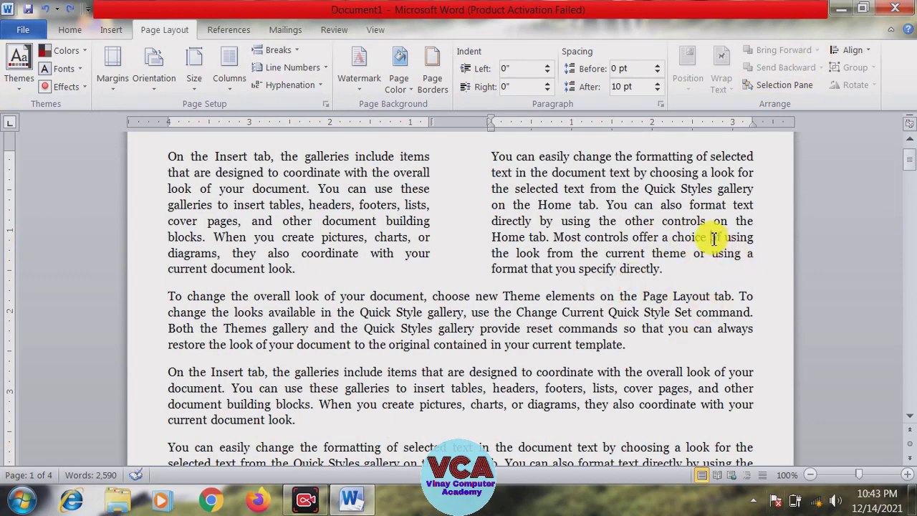
{"action": "left_click", "coordinate": [279, 51]}
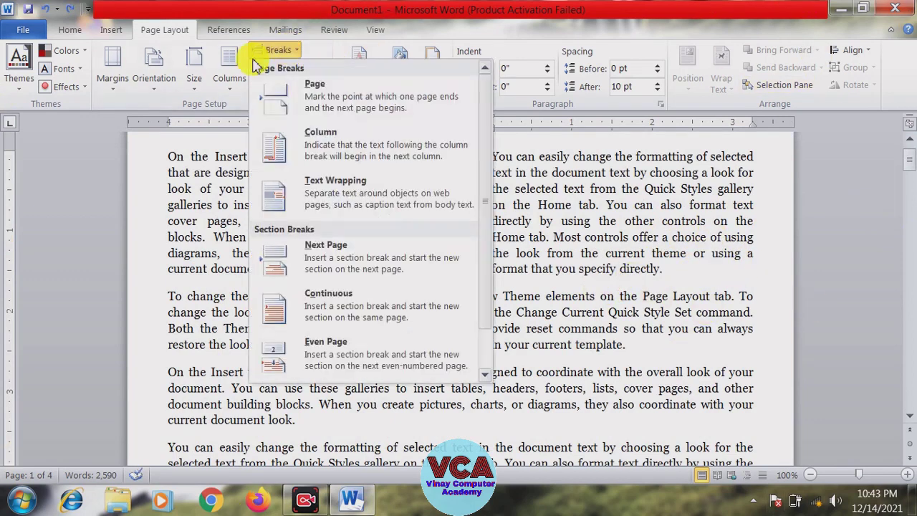
{"action": "left_click", "coordinate": [316, 157]}
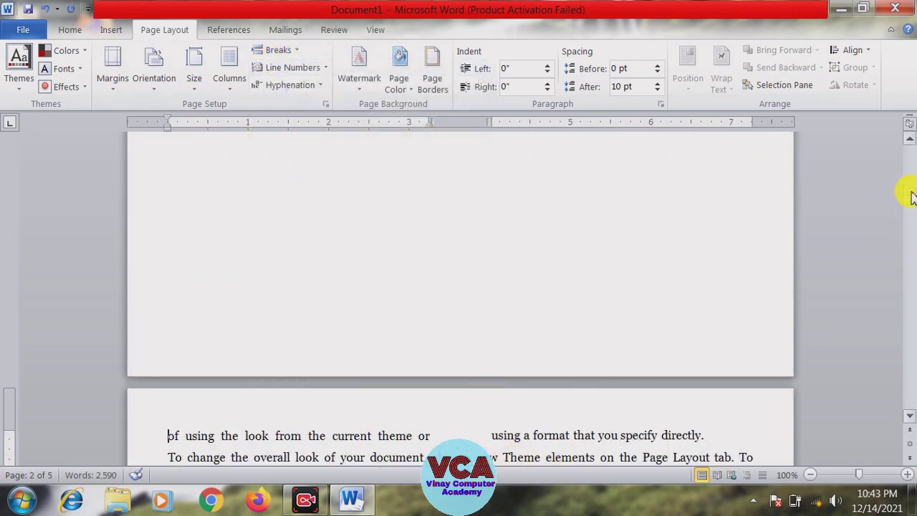
{"action": "left_click_drag", "start_coordinate": [911, 195], "coordinate": [911, 207]}
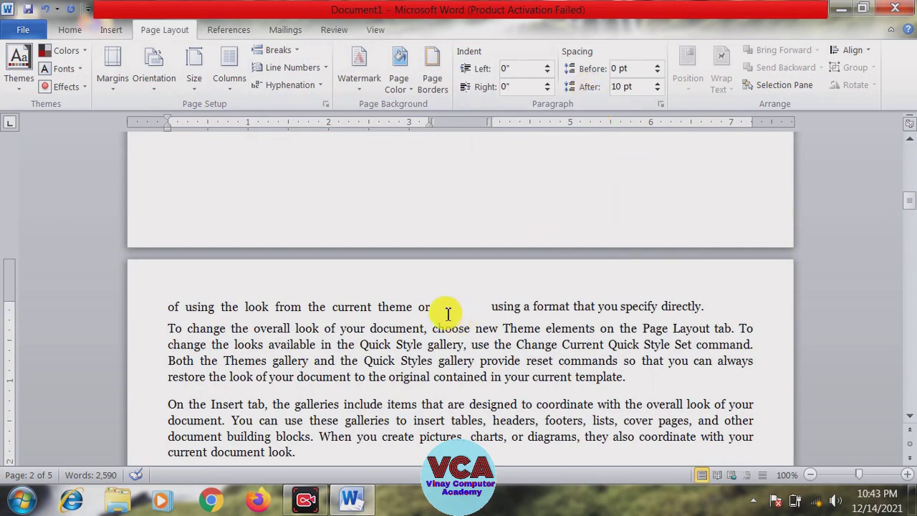
{"action": "left_click_drag", "start_coordinate": [704, 307], "coordinate": [170, 307]}
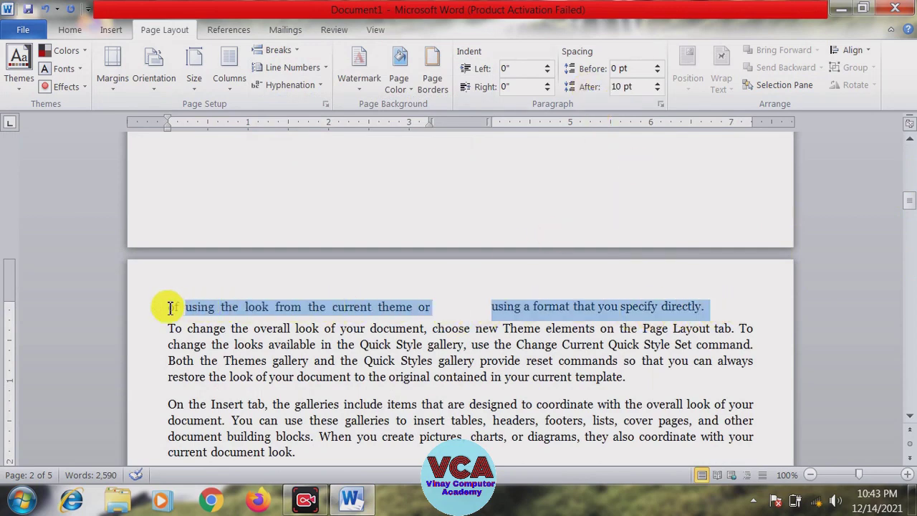
{"action": "left_click", "coordinate": [356, 377]}
{"action": "left_click_drag", "start_coordinate": [911, 215], "coordinate": [901, 155]}
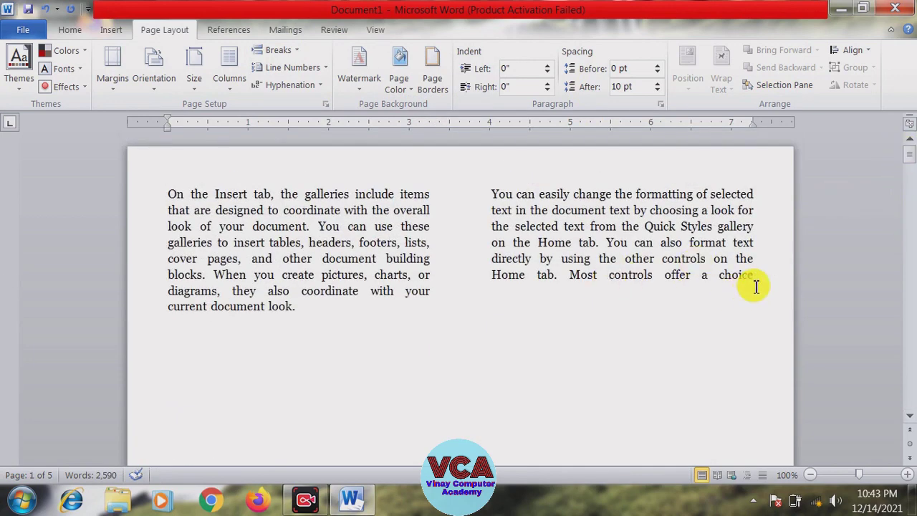
{"action": "left_click_drag", "start_coordinate": [755, 280], "coordinate": [180, 195]}
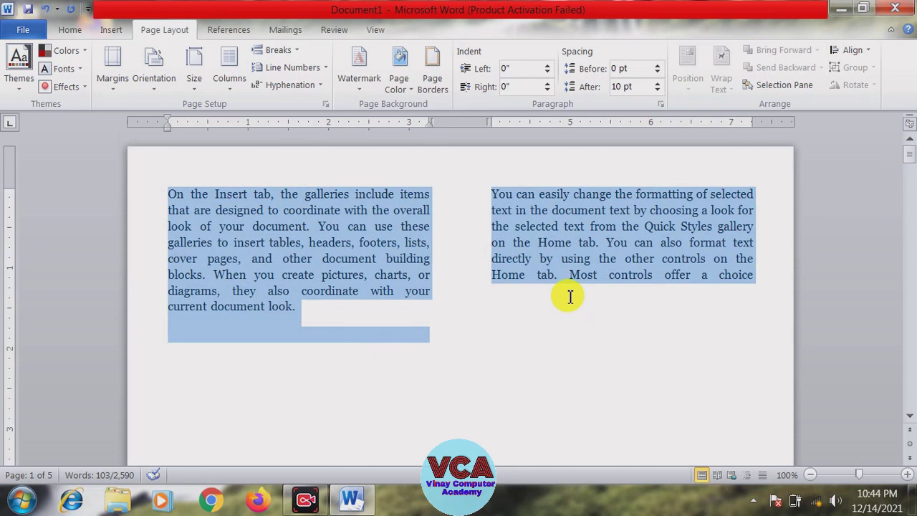
{"action": "left_click_drag", "start_coordinate": [537, 295], "coordinate": [217, 212]}
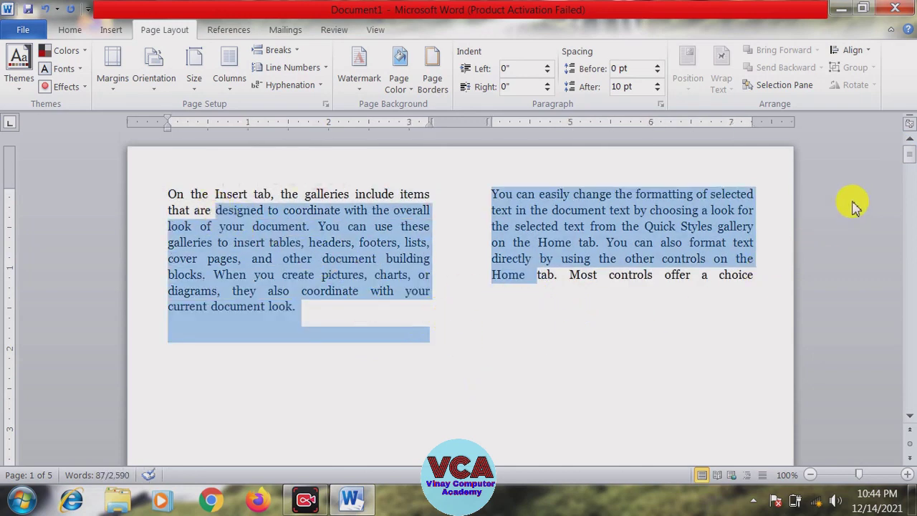
{"action": "left_click_drag", "start_coordinate": [908, 155], "coordinate": [870, 213]}
{"action": "left_click_drag", "start_coordinate": [706, 212], "coordinate": [180, 211]}
{"action": "left_click", "coordinate": [542, 310]}
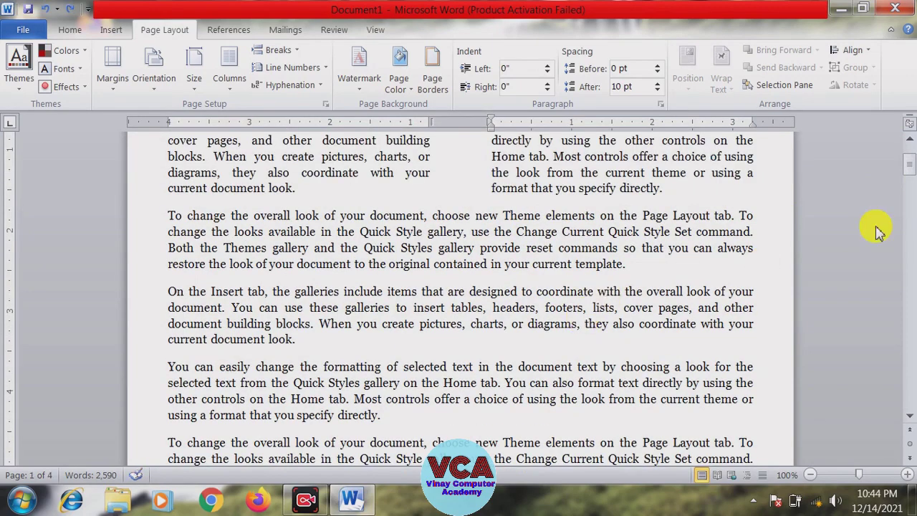
{"action": "left_click_drag", "start_coordinate": [905, 203], "coordinate": [908, 164]}
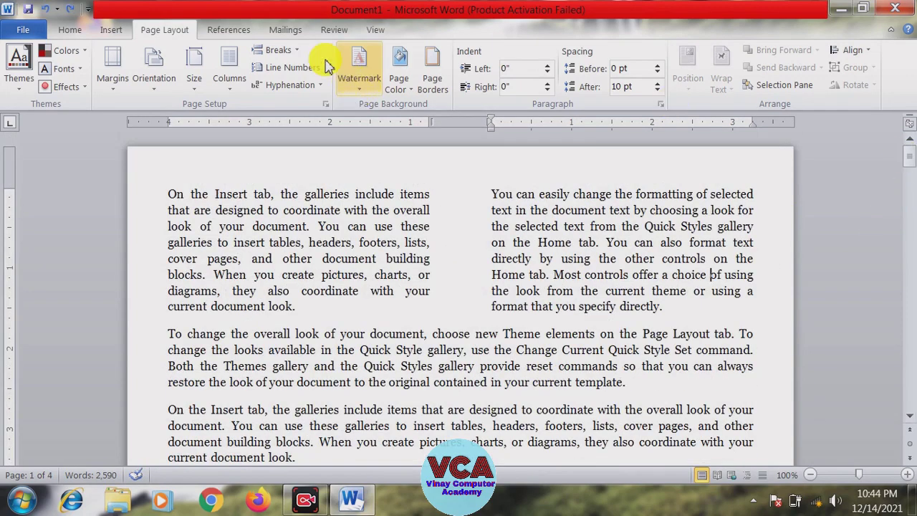
Step: Undo the two-column formatting of the document's first two paragraphs
{"action": "left_click", "coordinate": [278, 49]}
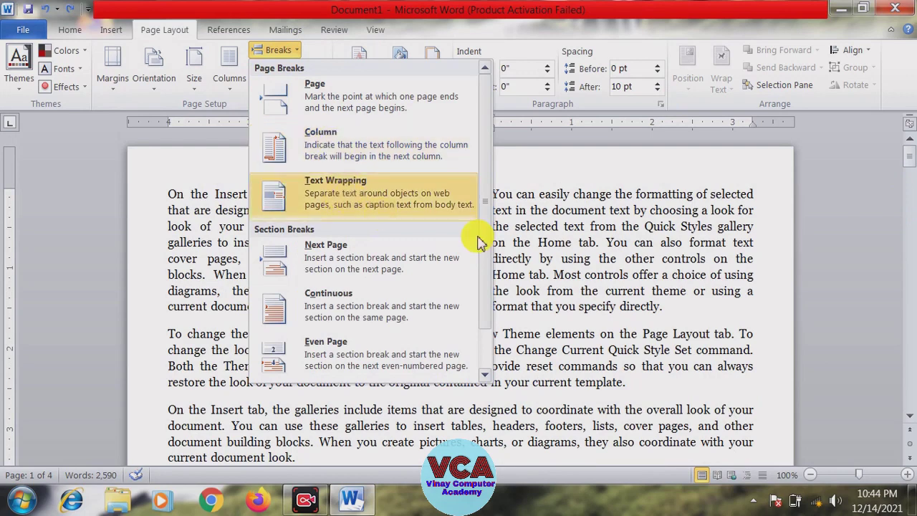
{"action": "left_click", "coordinate": [649, 335]}
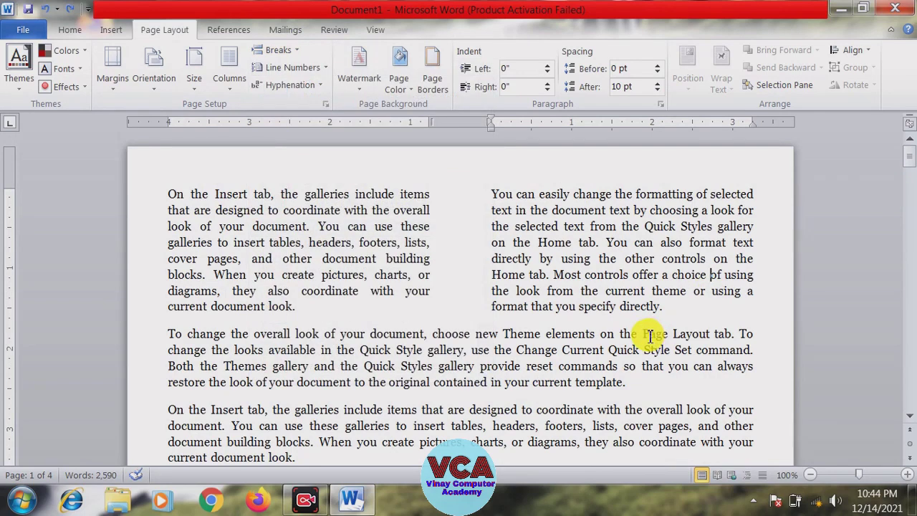
{"action": "key", "text": "ctrl+z"}
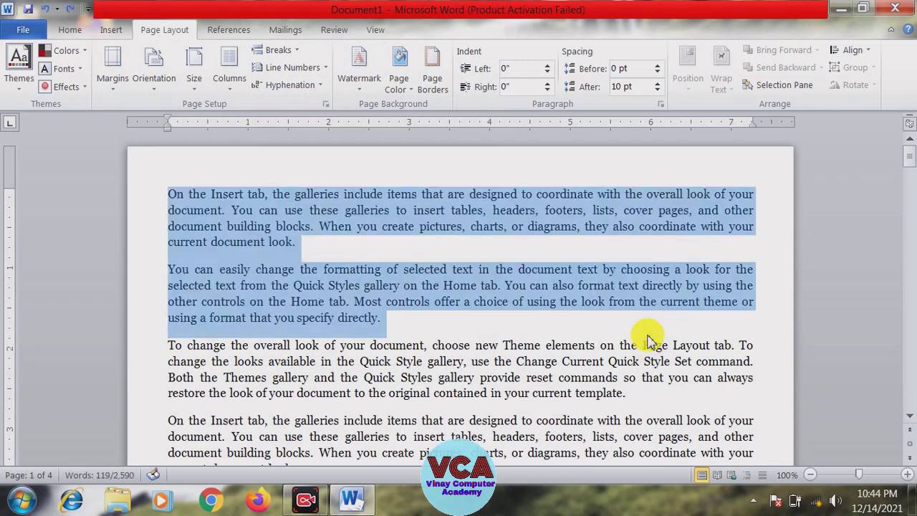
{"action": "left_click", "coordinate": [498, 335]}
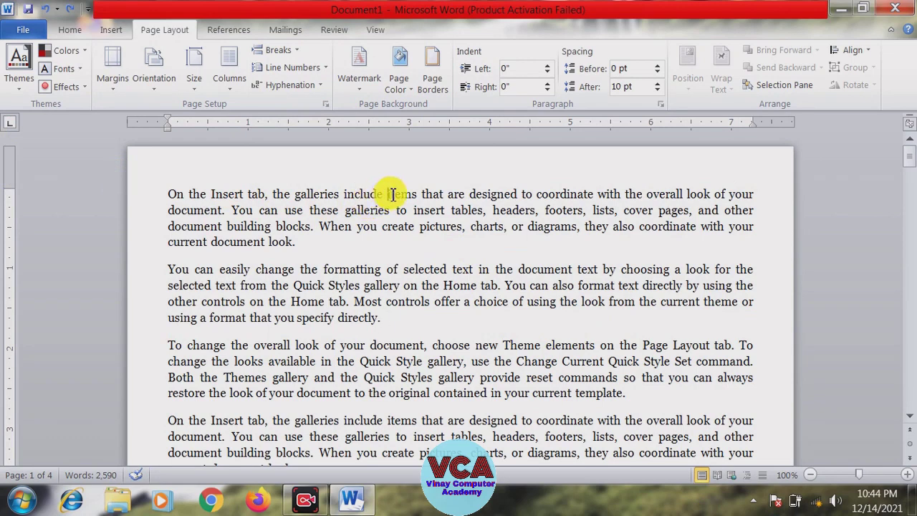
Step: Try a text wrapping break before "items" in the justified first paragraph and remove it
{"action": "left_click_drag", "start_coordinate": [392, 194], "coordinate": [435, 195]}
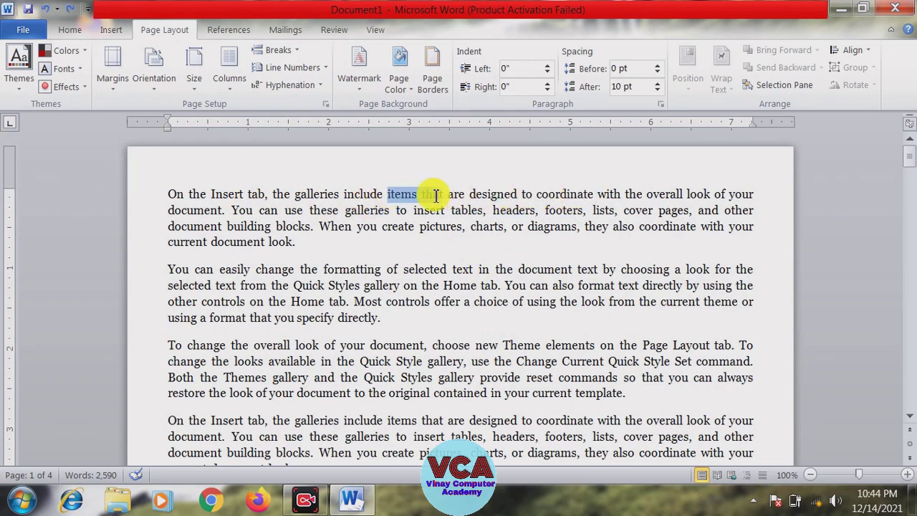
{"action": "left_click", "coordinate": [383, 192]}
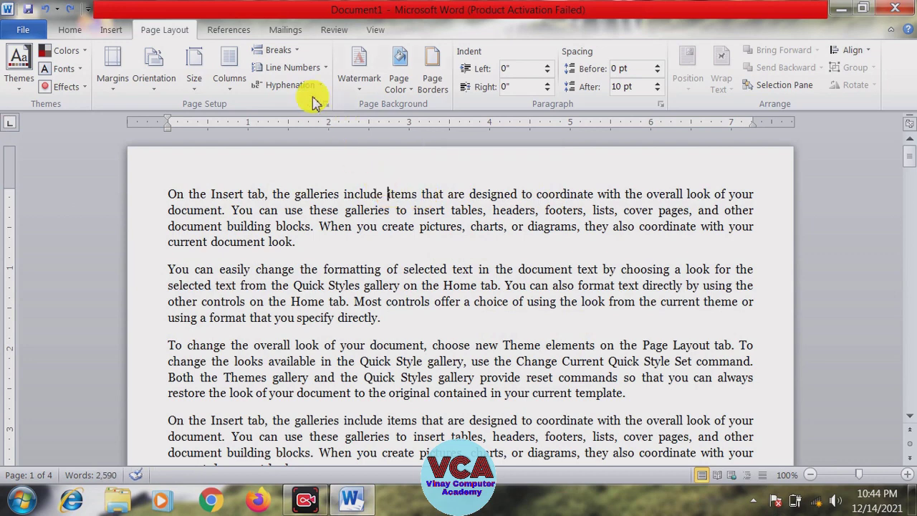
{"action": "left_click", "coordinate": [285, 53]}
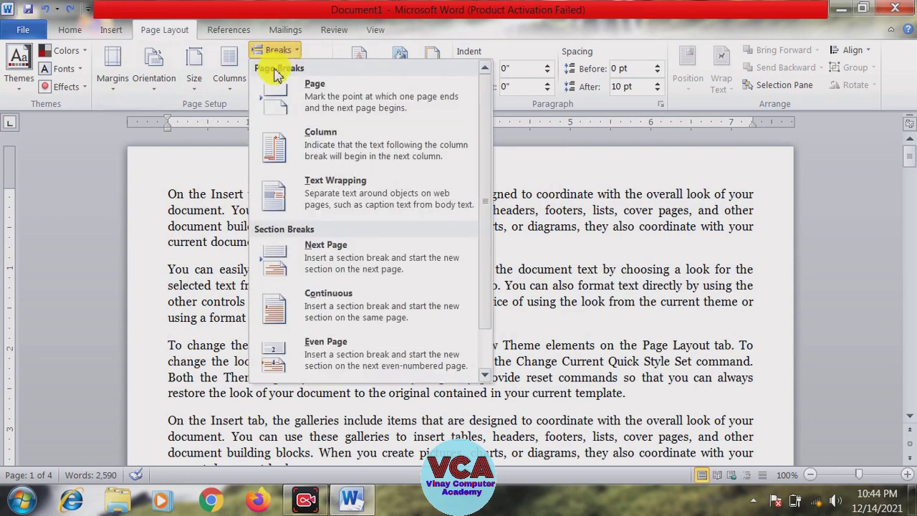
{"action": "left_click", "coordinate": [320, 197]}
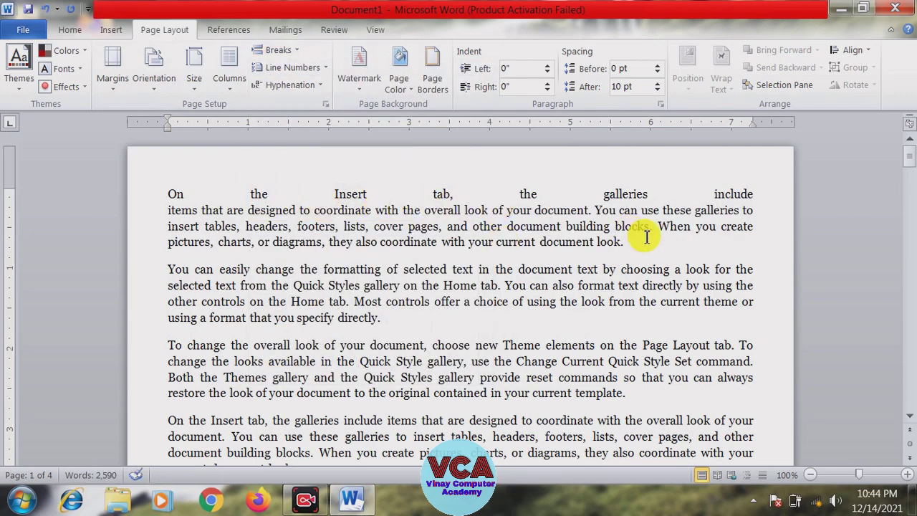
{"action": "key", "text": "BackSpace"}
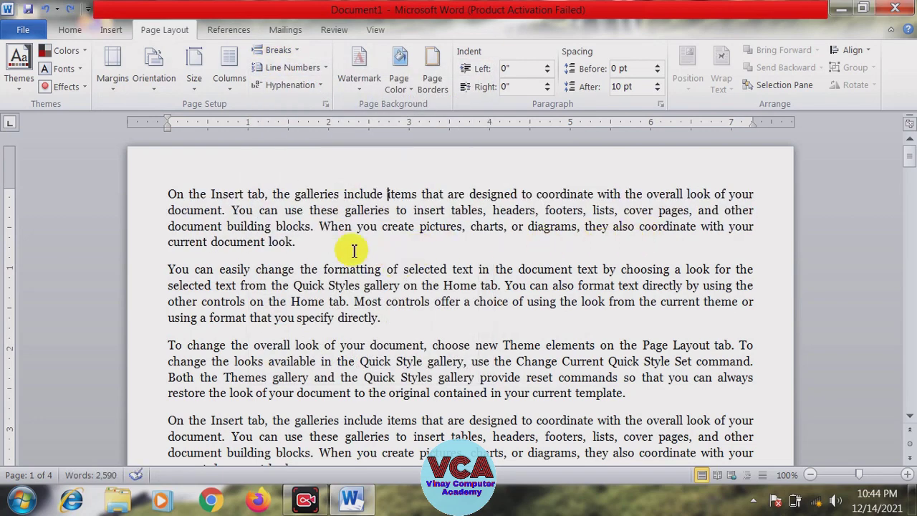
Step: Left-align the document's first paragraph
{"action": "left_click_drag", "start_coordinate": [299, 245], "coordinate": [84, 202]}
{"action": "left_click", "coordinate": [69, 30]}
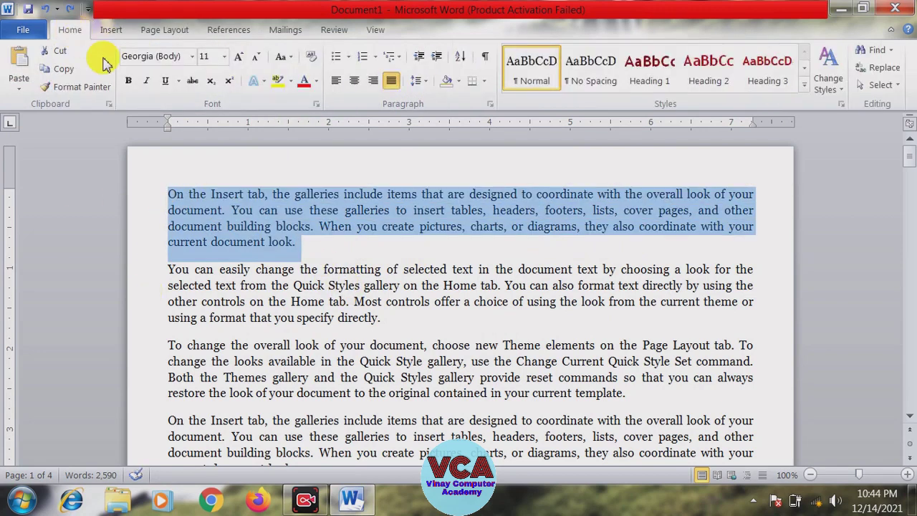
{"action": "left_click", "coordinate": [337, 81]}
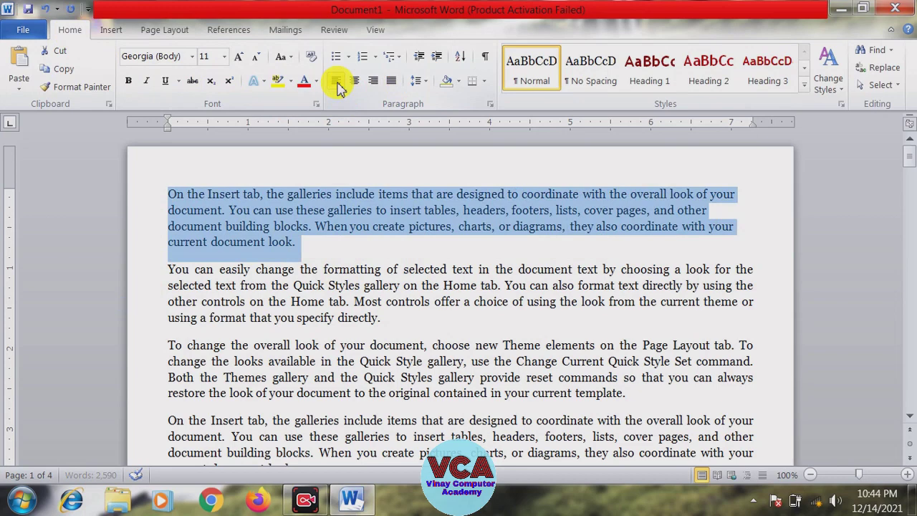
{"action": "left_click", "coordinate": [394, 213]}
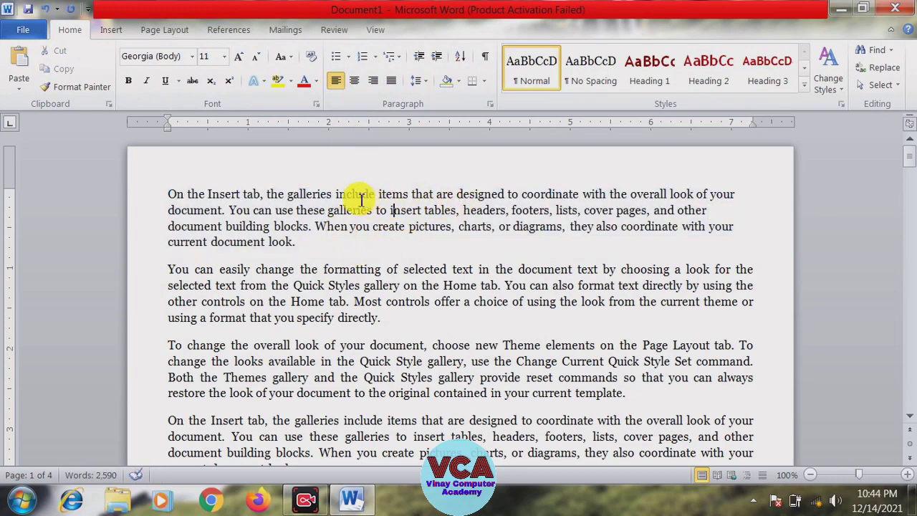
Step: Insert a text wrapping break before "items that are designed" in the first paragraph
{"action": "left_click_drag", "start_coordinate": [380, 194], "coordinate": [419, 193]}
{"action": "left_click", "coordinate": [407, 194]}
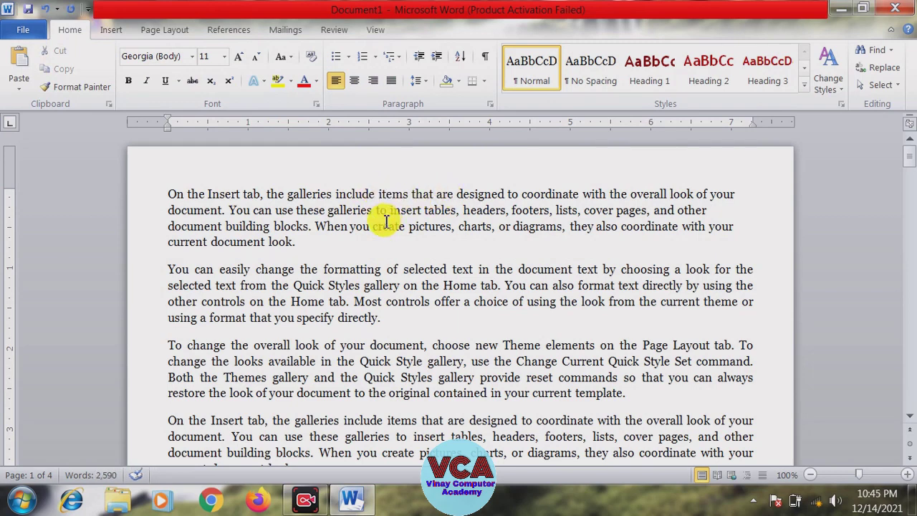
{"action": "left_click", "coordinate": [152, 30]}
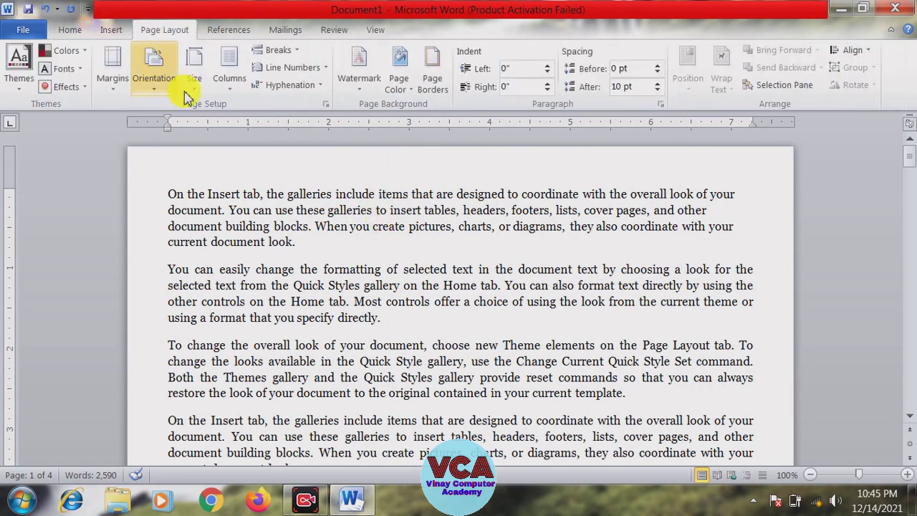
{"action": "left_click", "coordinate": [280, 52]}
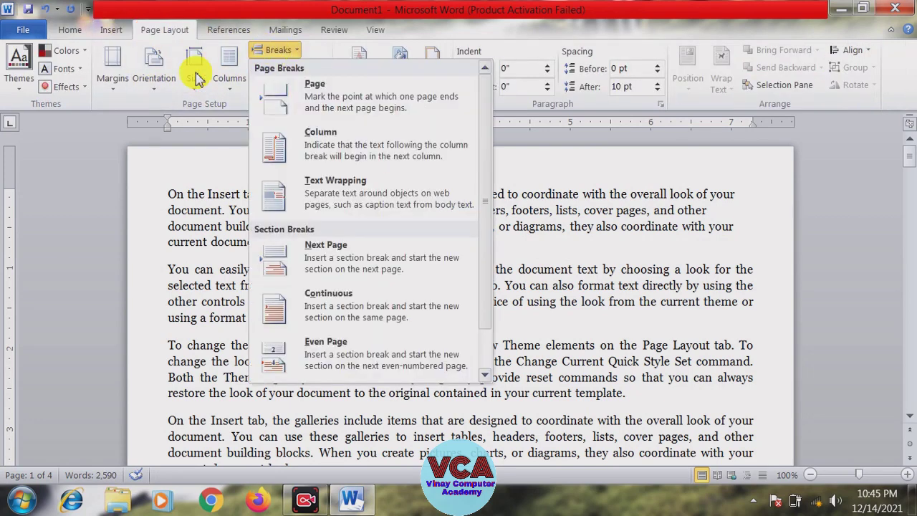
{"action": "left_click", "coordinate": [345, 194]}
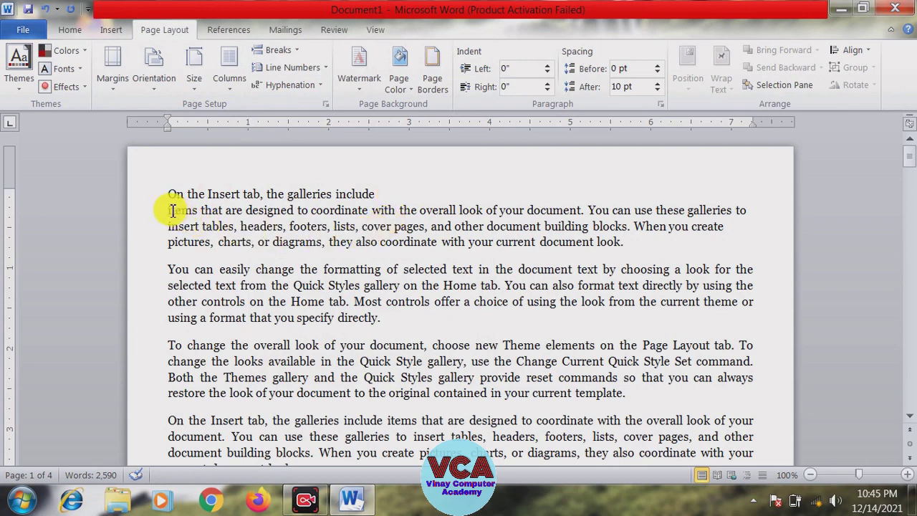
Step: Insert a text wrapping break before "with the overall look" in the first paragraph
{"action": "left_click", "coordinate": [373, 211]}
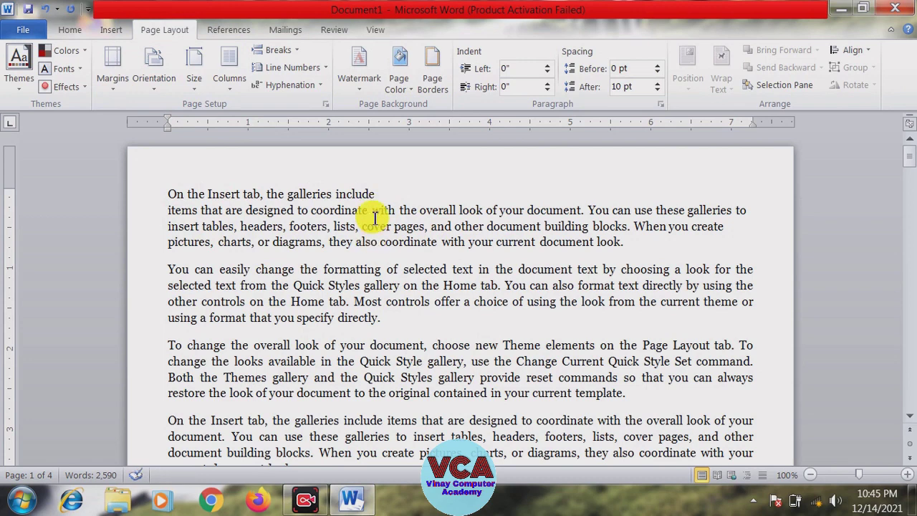
{"action": "left_click", "coordinate": [277, 50]}
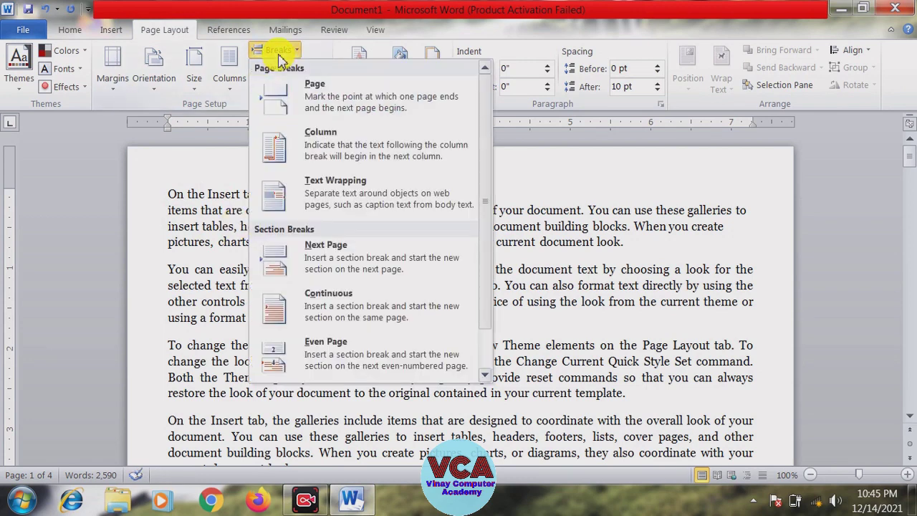
{"action": "left_click", "coordinate": [342, 195]}
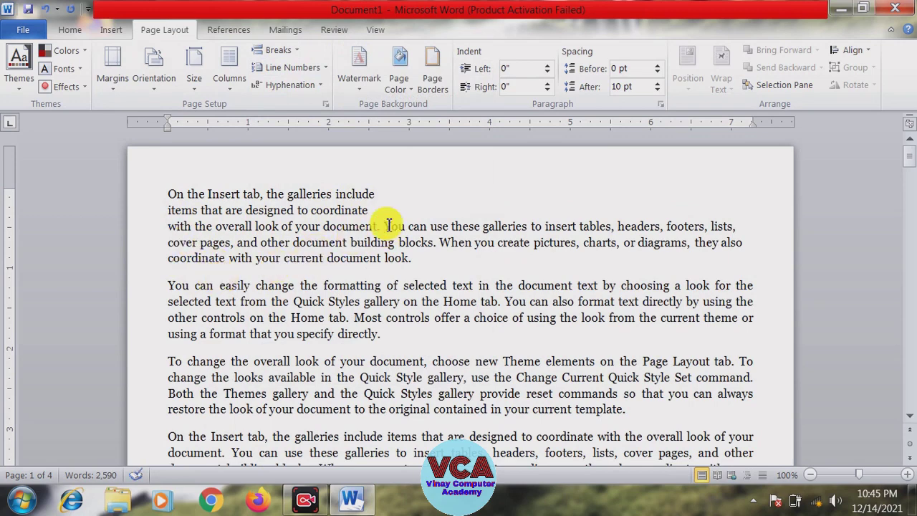
Step: Insert a text wrapping break before "You can use these galleries" in the first paragraph
{"action": "left_click", "coordinate": [289, 52]}
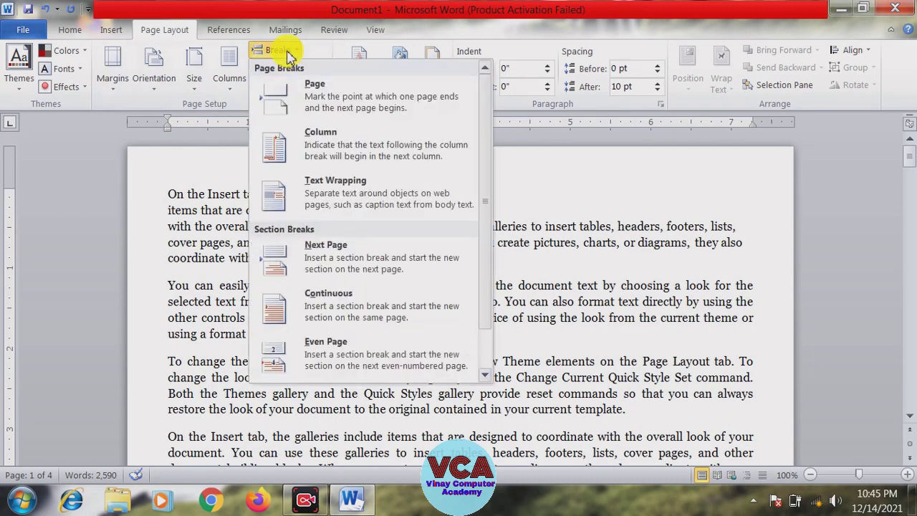
{"action": "left_click", "coordinate": [334, 200]}
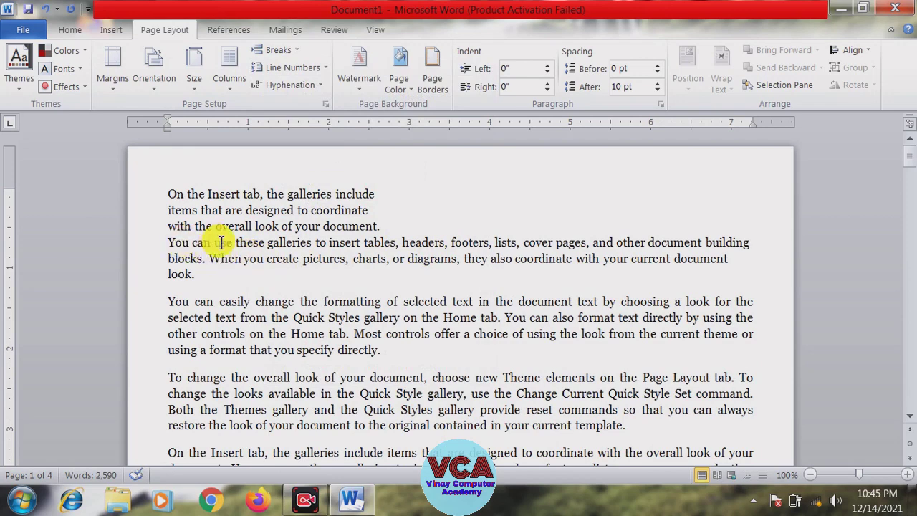
{"action": "left_click_drag", "start_coordinate": [217, 242], "coordinate": [172, 198]}
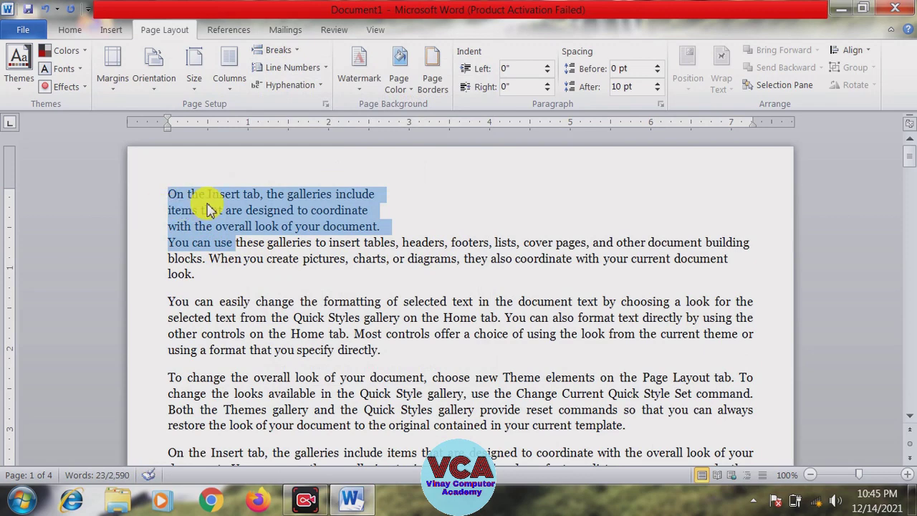
Step: Examine the line breaks within the first paragraph and compare them with the spacing between the first three paragraphs
{"action": "left_click", "coordinate": [176, 303]}
{"action": "left_click_drag", "start_coordinate": [176, 307], "coordinate": [318, 346]}
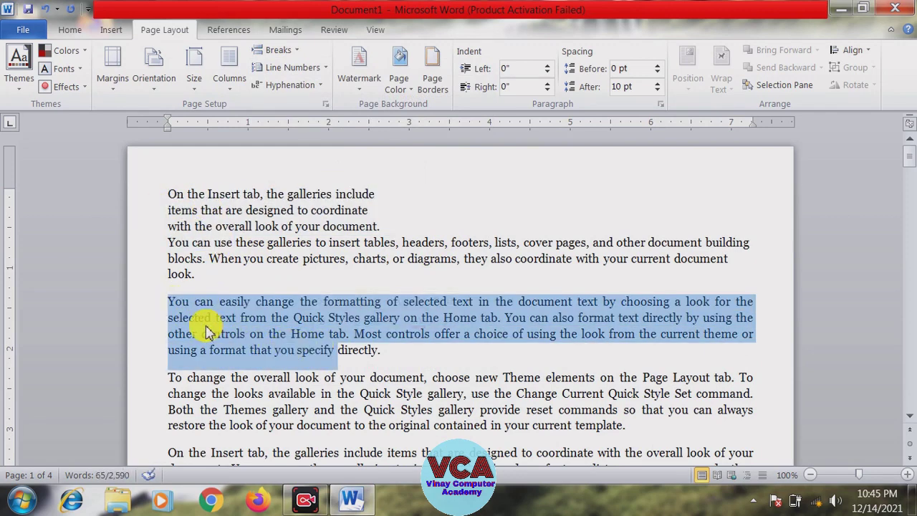
{"action": "left_click", "coordinate": [192, 219]}
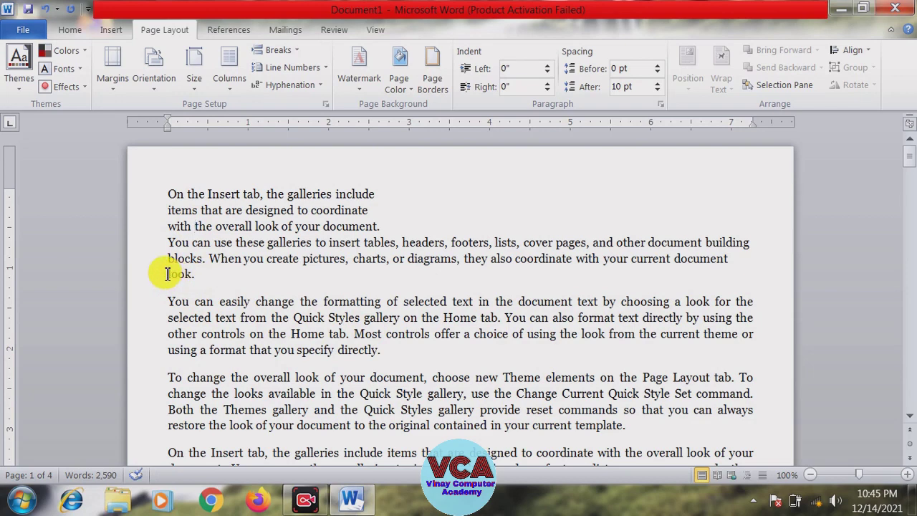
{"action": "mouse_move", "coordinate": [171, 272]}
{"action": "left_mouse_down"}
{"action": "mouse_move", "coordinate": [194, 303]}
{"action": "mouse_move", "coordinate": [181, 301]}
{"action": "mouse_move", "coordinate": [181, 272]}
{"action": "left_mouse_up"}
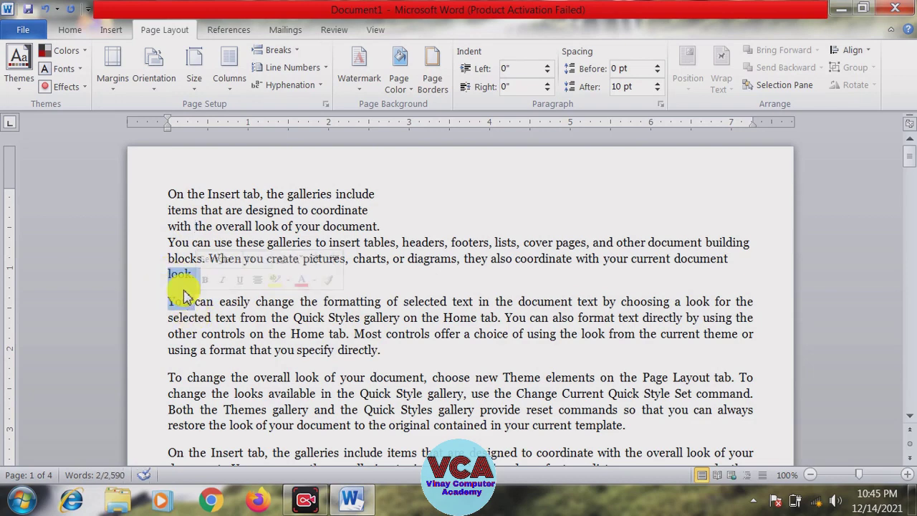
{"action": "left_click", "coordinate": [215, 358]}
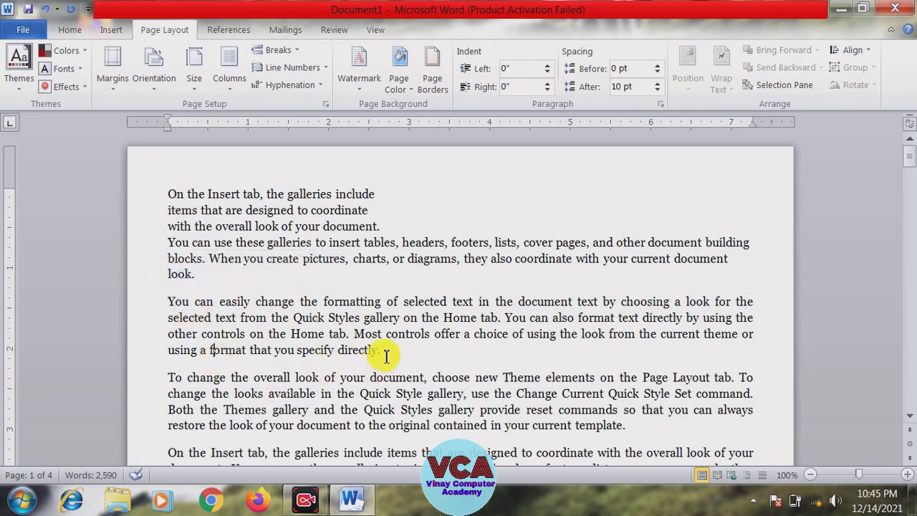
{"action": "left_click_drag", "start_coordinate": [382, 354], "coordinate": [147, 307]}
{"action": "left_click", "coordinate": [197, 305]}
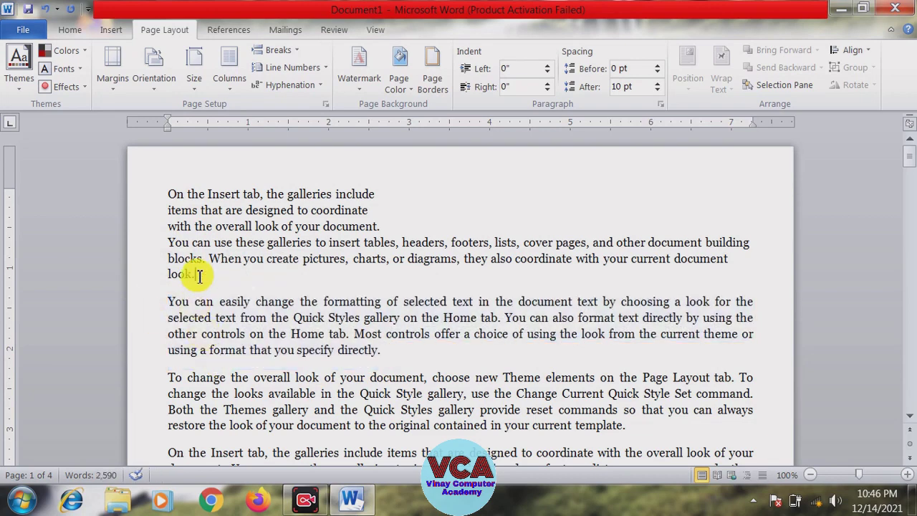
{"action": "left_click_drag", "start_coordinate": [194, 272], "coordinate": [164, 192]}
{"action": "left_click", "coordinate": [195, 303]}
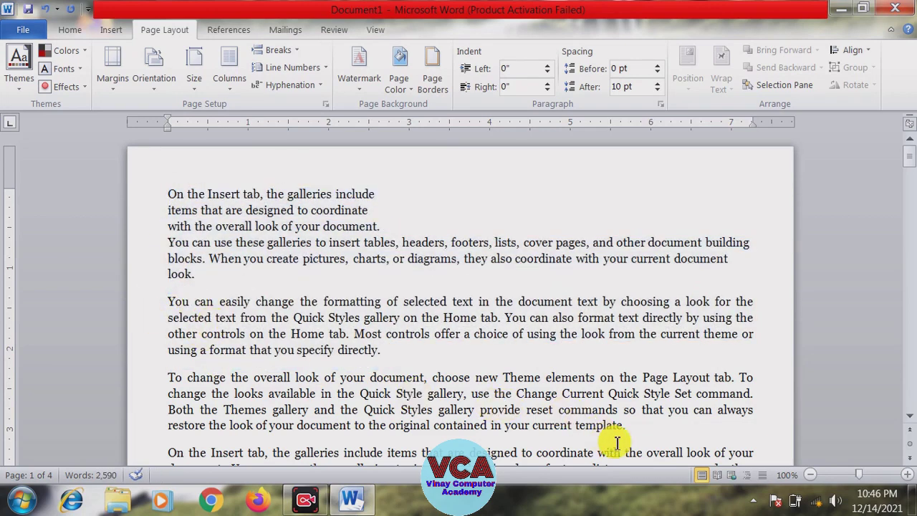
{"action": "left_click_drag", "start_coordinate": [587, 426], "coordinate": [182, 376]}
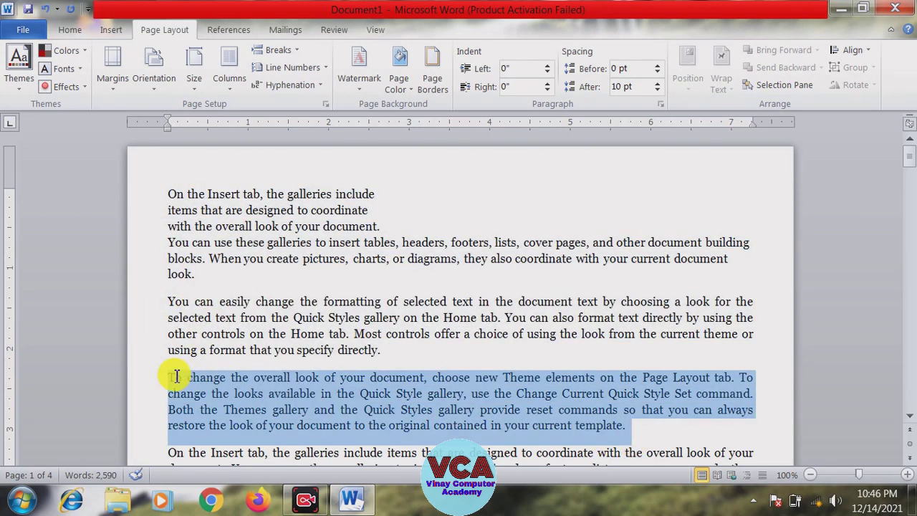
{"action": "left_click", "coordinate": [206, 394]}
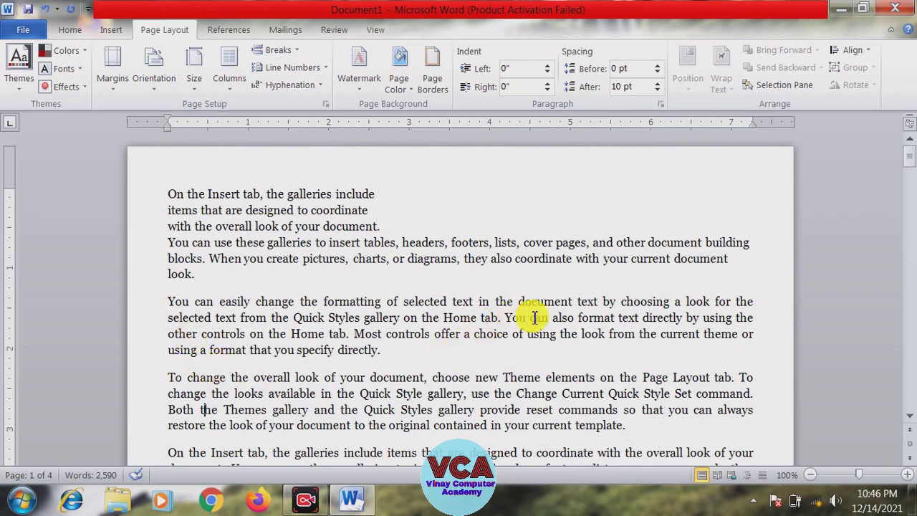
Step: Try splitting the second paragraph with an ordinary paragraph break before "You can also format text" and undo it
{"action": "left_click", "coordinate": [509, 317]}
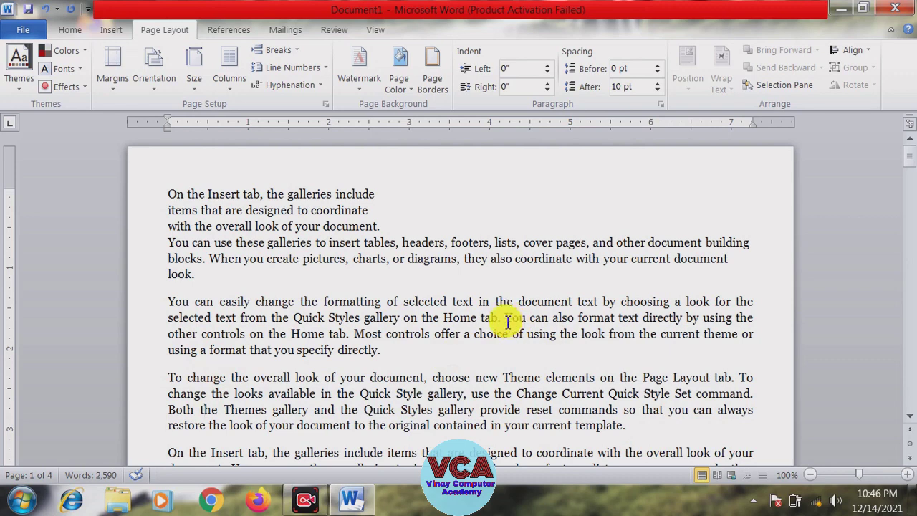
{"action": "left_click", "coordinate": [505, 317]}
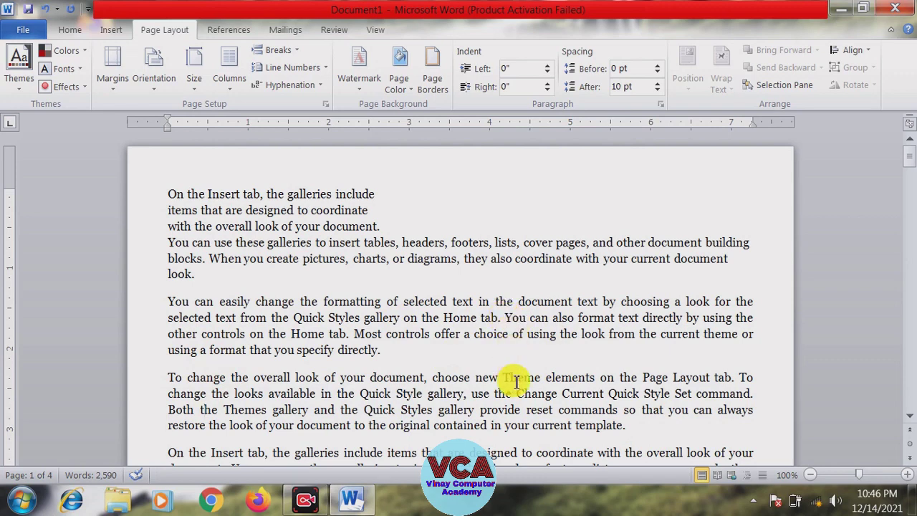
{"action": "key", "text": "Return"}
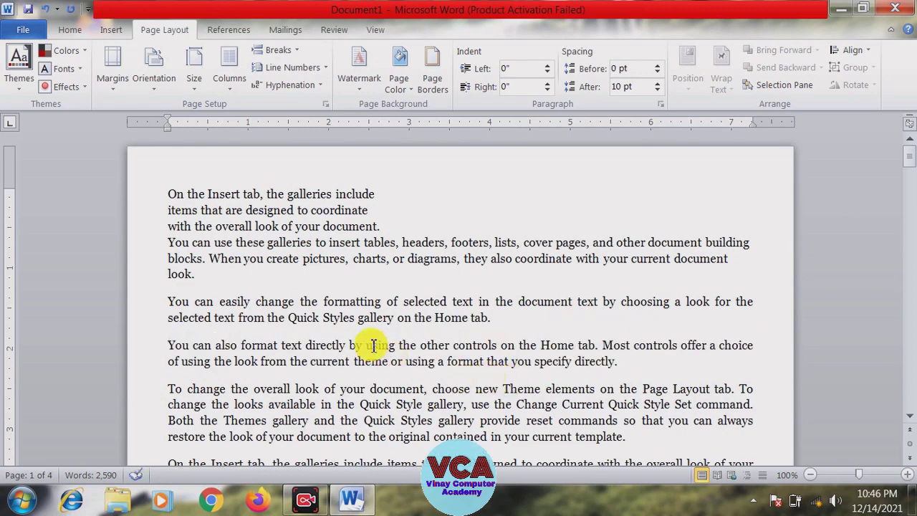
{"action": "left_click_drag", "start_coordinate": [493, 323], "coordinate": [182, 298]}
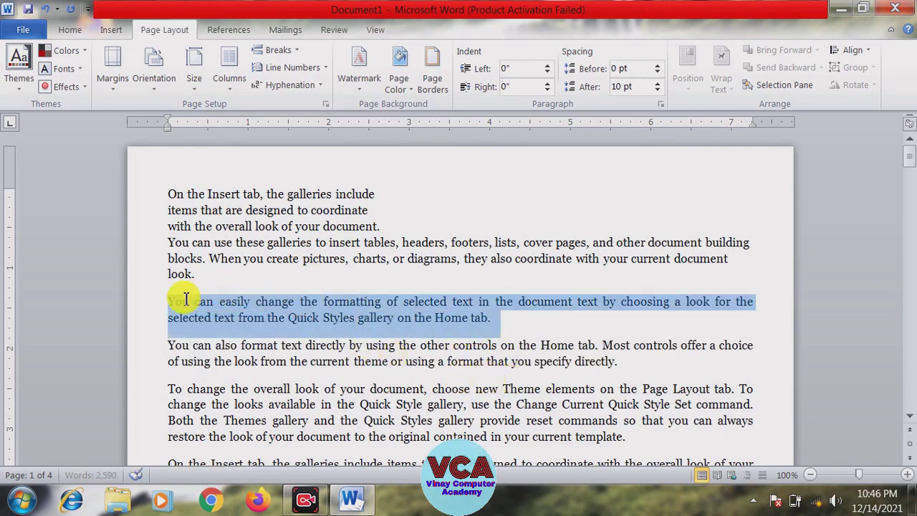
{"action": "left_click_drag", "start_coordinate": [605, 366], "coordinate": [180, 345]}
{"action": "left_click", "coordinate": [208, 365]}
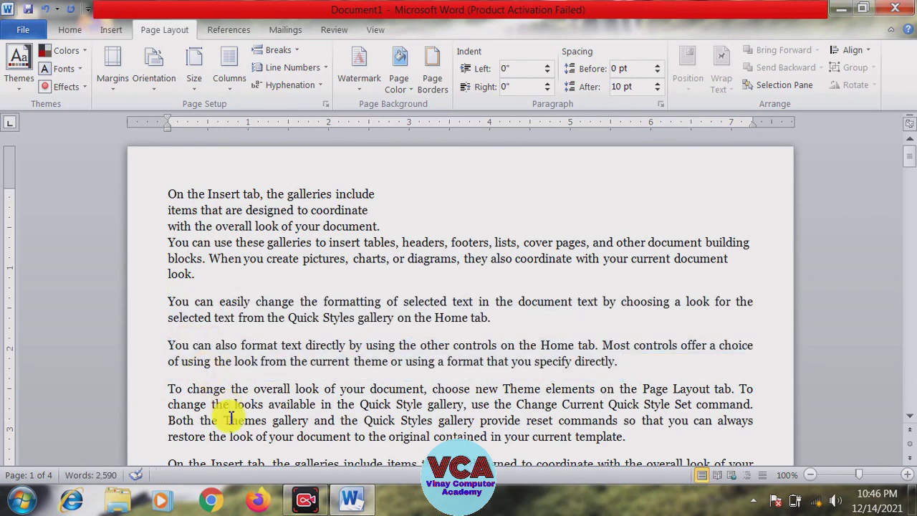
{"action": "key", "text": "ctrl+z"}
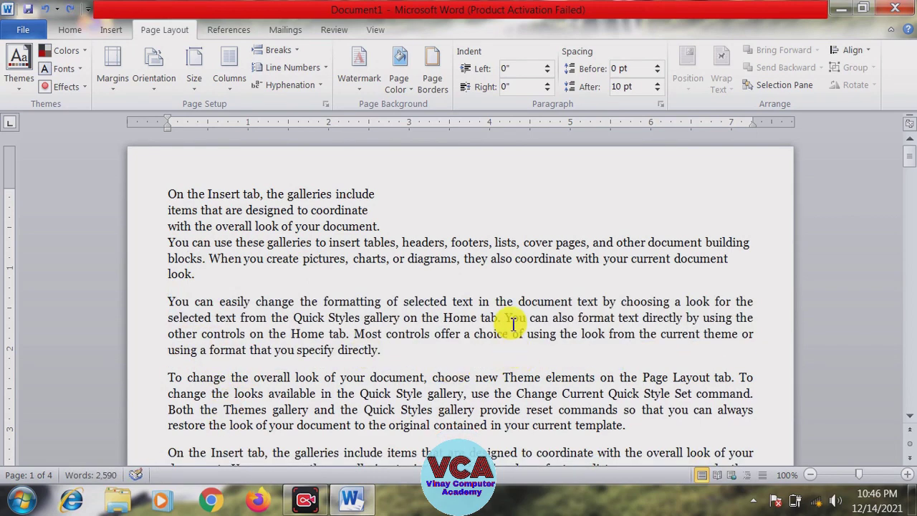
Step: Try a Continuous section break before "You can also format text" in the justified second paragraph and undo it
{"action": "left_click", "coordinate": [505, 318]}
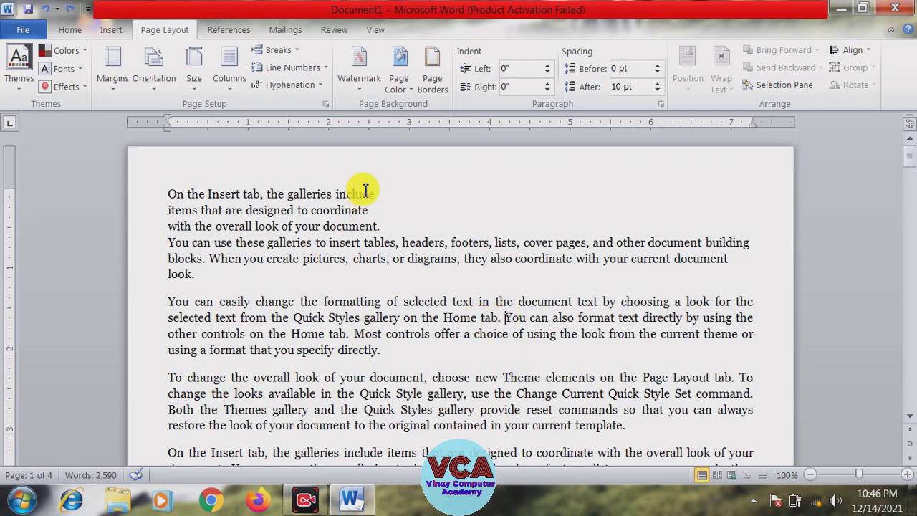
{"action": "left_click", "coordinate": [284, 53]}
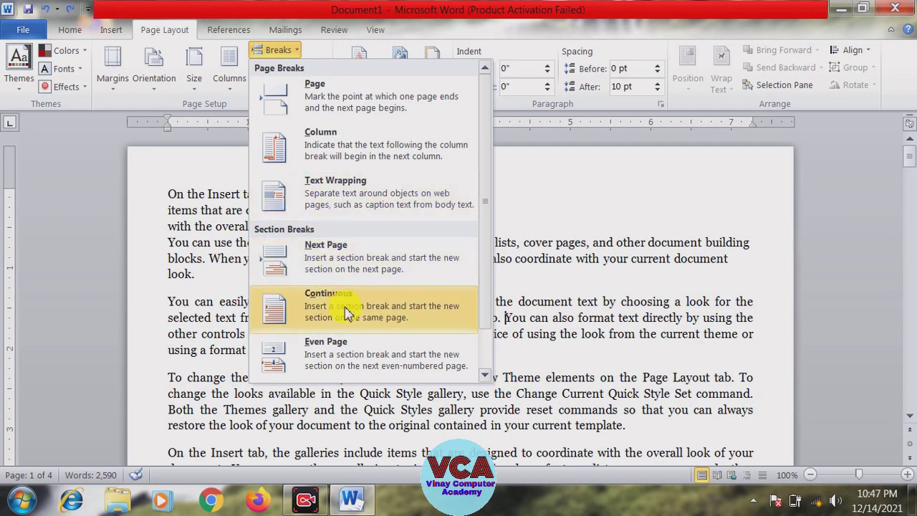
{"action": "left_click", "coordinate": [347, 313]}
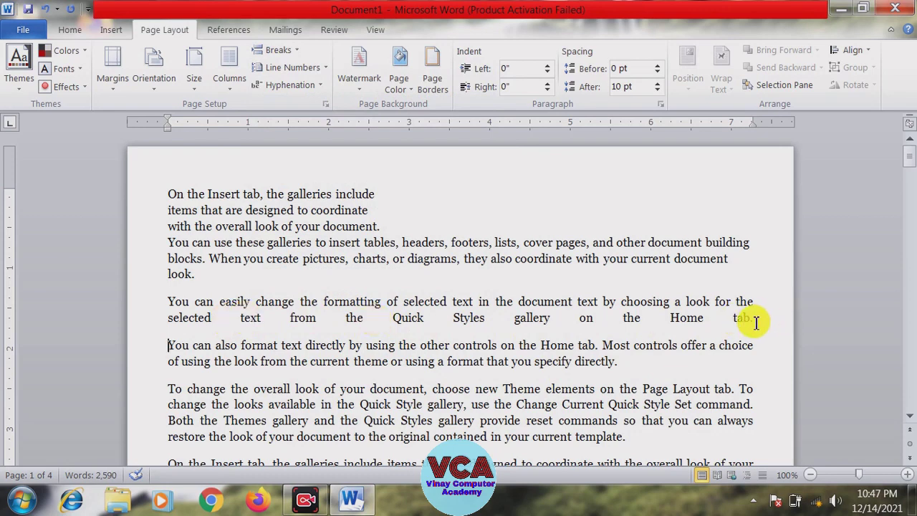
{"action": "left_click_drag", "start_coordinate": [756, 323], "coordinate": [747, 301]}
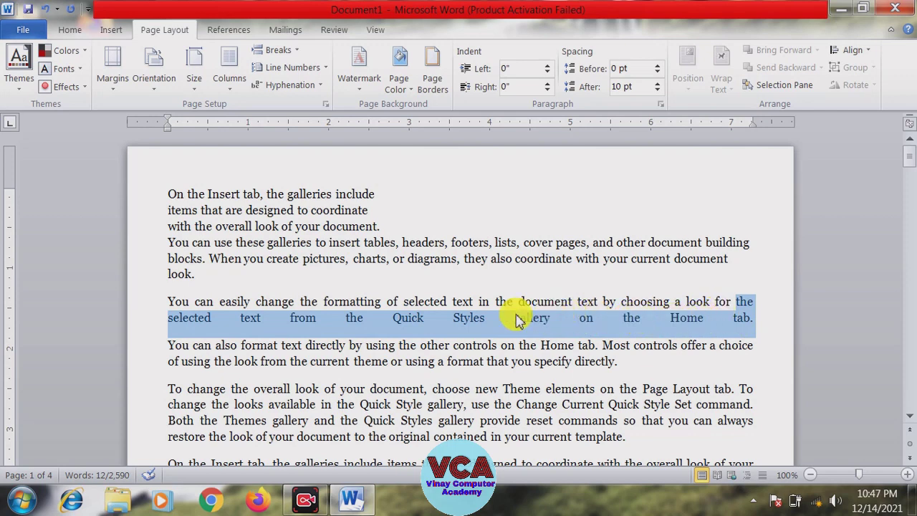
{"action": "left_click", "coordinate": [427, 345]}
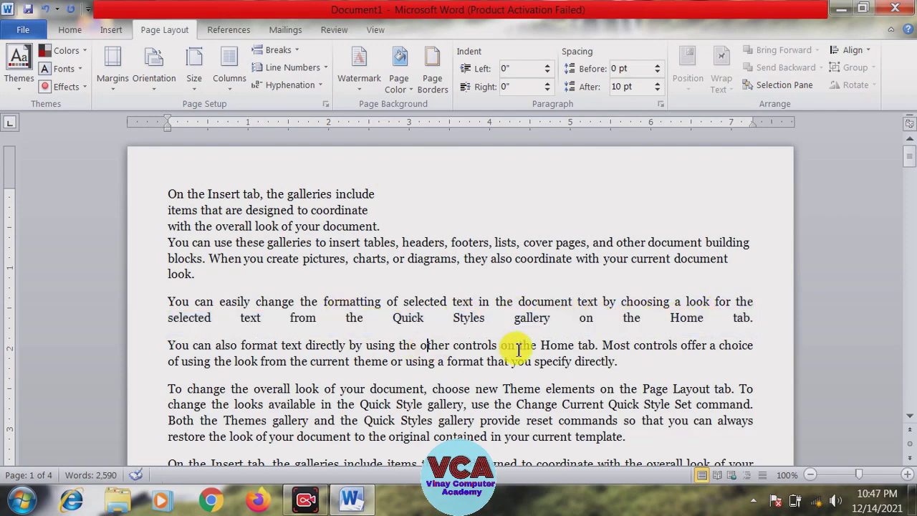
{"action": "key", "text": "ctrl+z"}
Step: Left-align the second paragraph, which starts with "You can easily change the formatting"
{"action": "left_click_drag", "start_coordinate": [395, 350], "coordinate": [176, 296]}
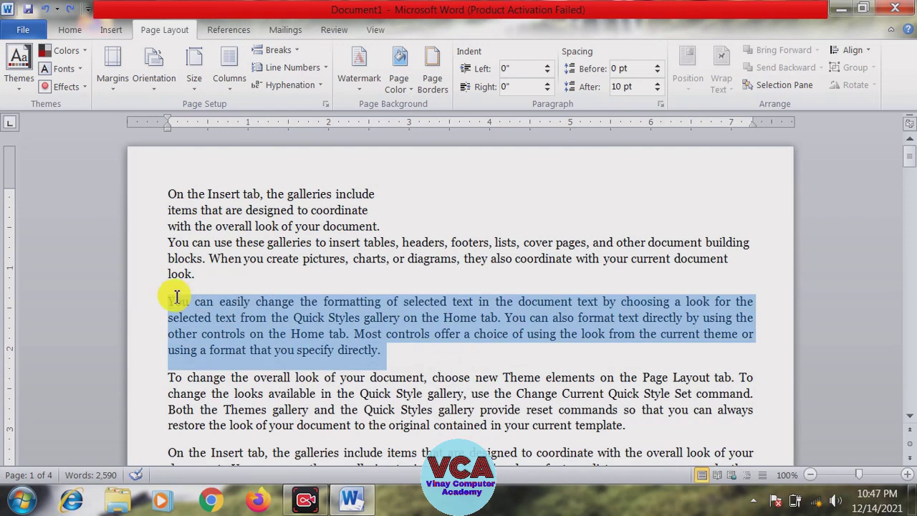
{"action": "left_click", "coordinate": [71, 29]}
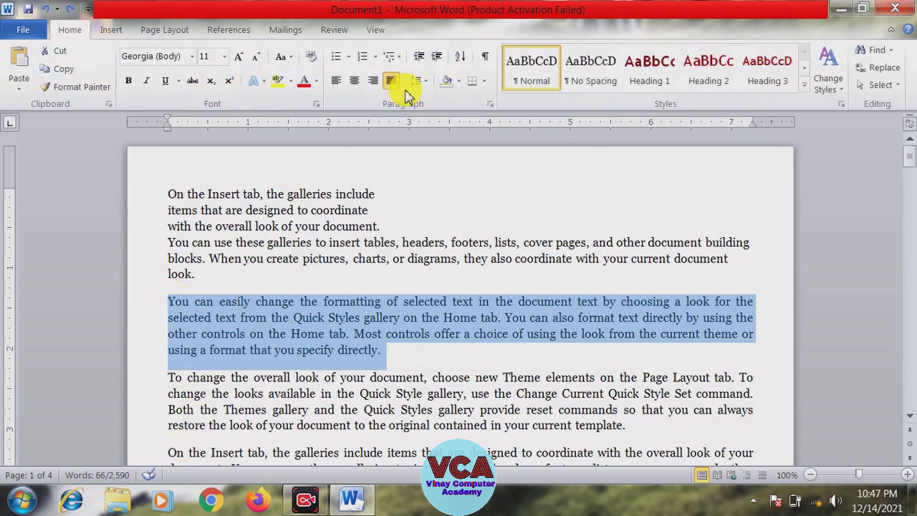
{"action": "left_click", "coordinate": [340, 87]}
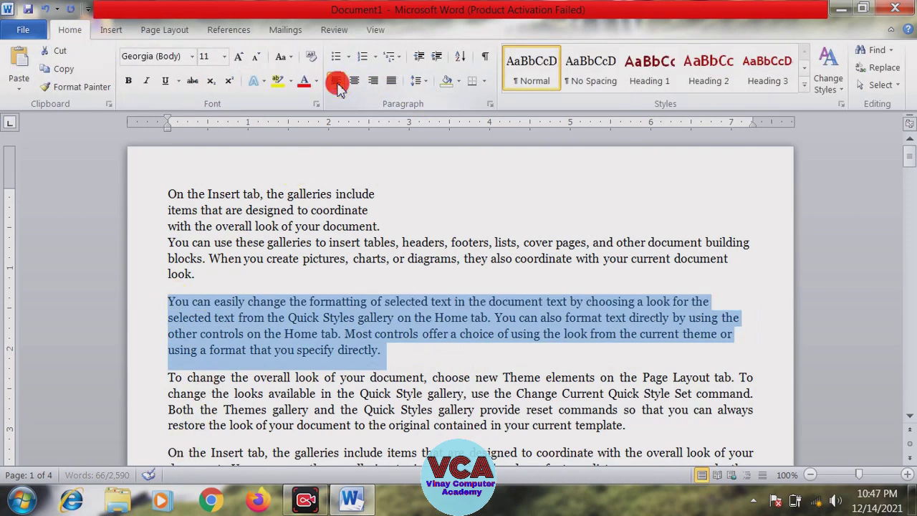
{"action": "left_click", "coordinate": [441, 302]}
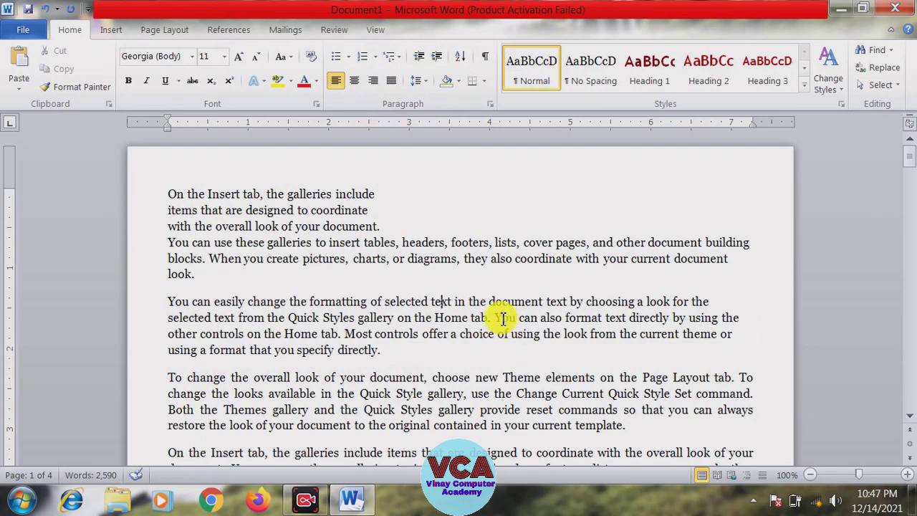
Step: Insert a Continuous section break before "You can also format text" in the left-aligned second paragraph
{"action": "left_click", "coordinate": [494, 318]}
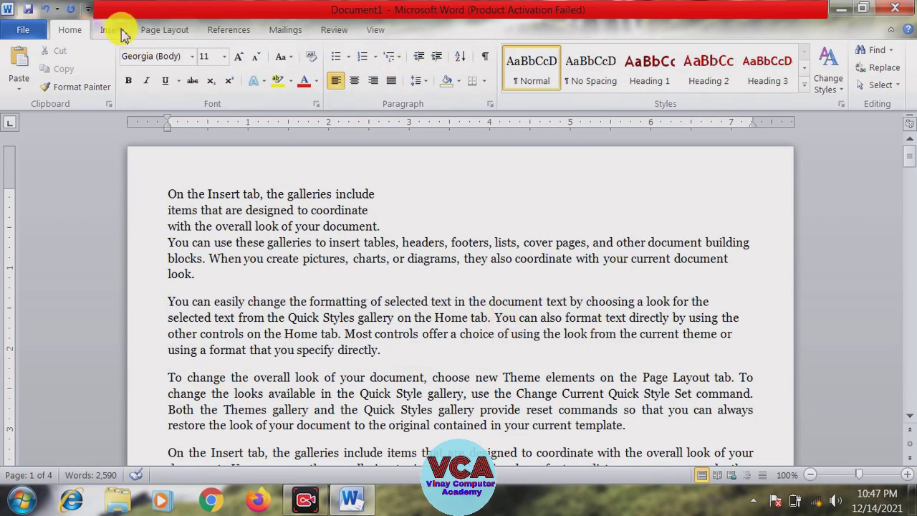
{"action": "left_click", "coordinate": [164, 30]}
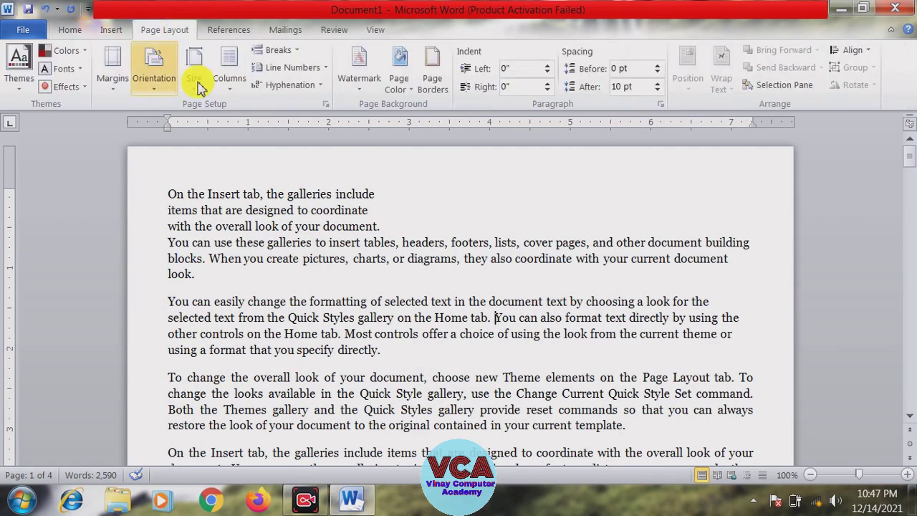
{"action": "left_click", "coordinate": [283, 51]}
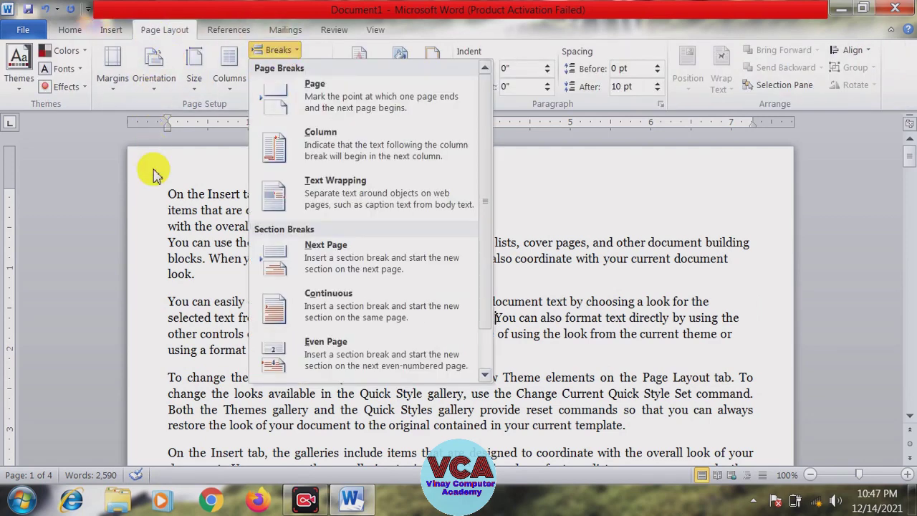
{"action": "left_click", "coordinate": [326, 301]}
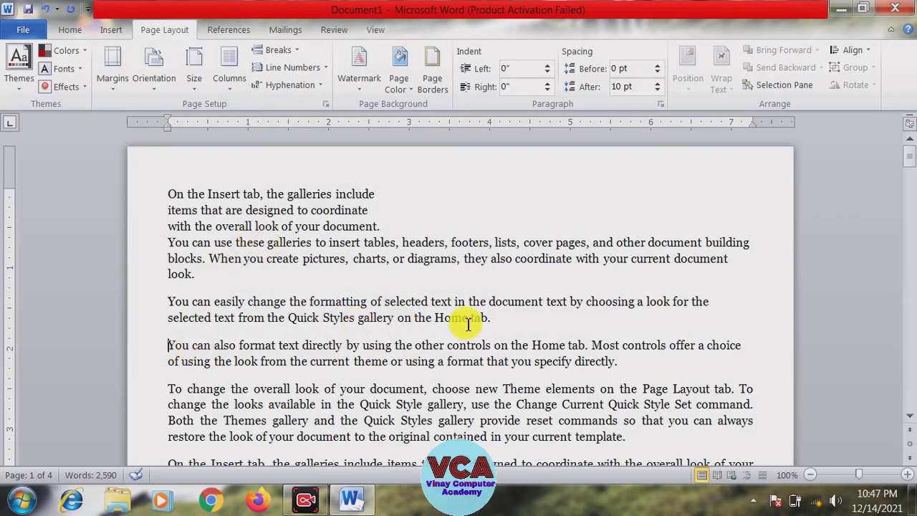
Step: Insert a Continuous section break before "Most controls offer" and compare the split sections with the text-wrapped first paragraph
{"action": "left_click", "coordinate": [591, 345]}
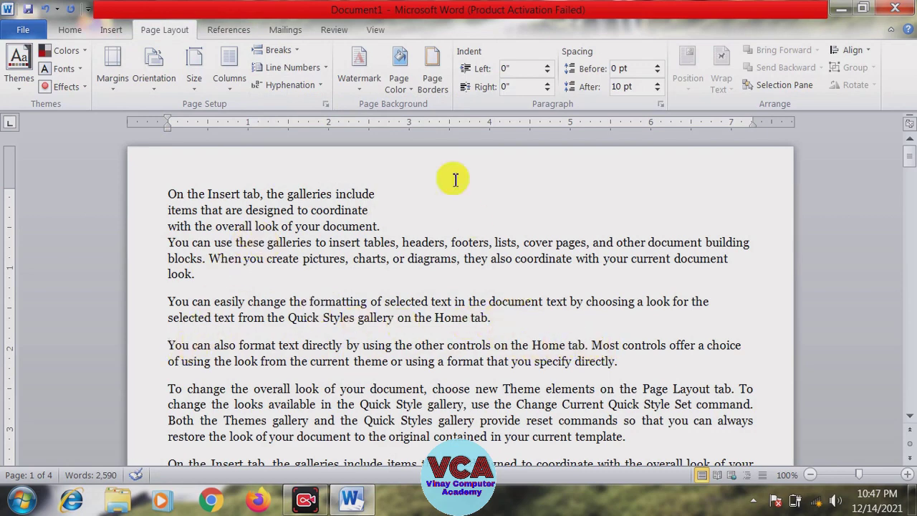
{"action": "left_click", "coordinate": [290, 52]}
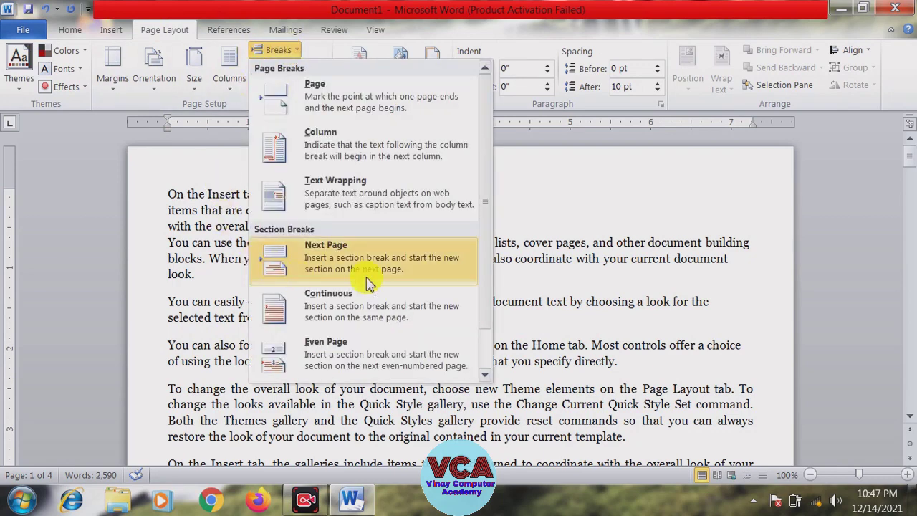
{"action": "left_click", "coordinate": [351, 306]}
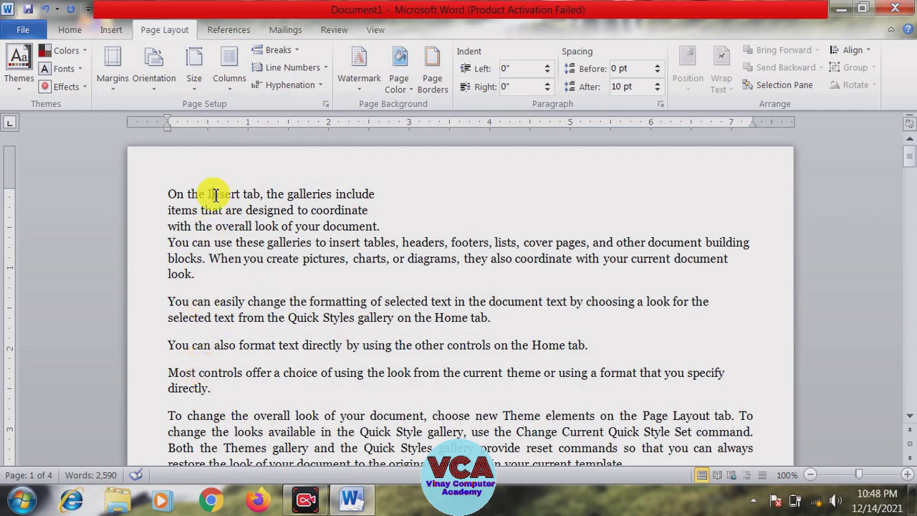
{"action": "left_click_drag", "start_coordinate": [229, 387], "coordinate": [170, 321]}
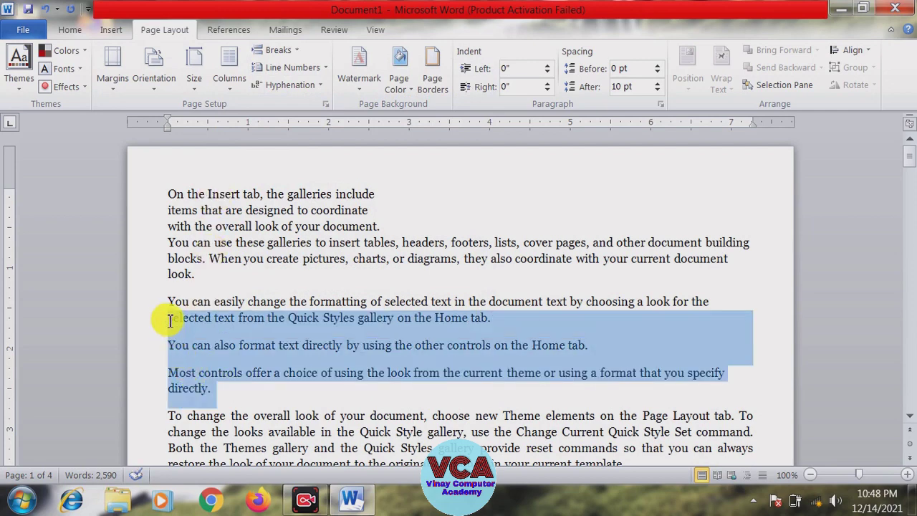
{"action": "left_click", "coordinate": [243, 307]}
{"action": "left_click_drag", "start_coordinate": [235, 277], "coordinate": [171, 222]}
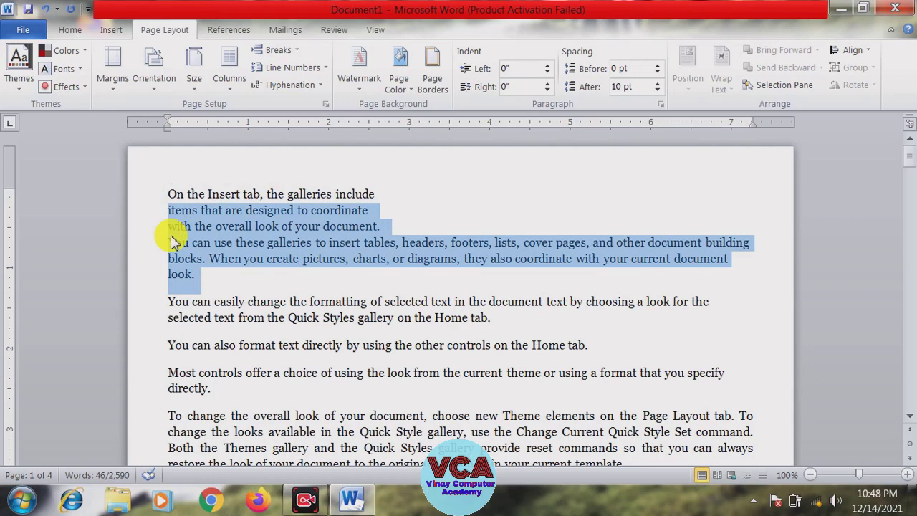
Step: Compare the text-wrapped first paragraph with the section-split second paragraph, and check the available break types
{"action": "left_click", "coordinate": [183, 242]}
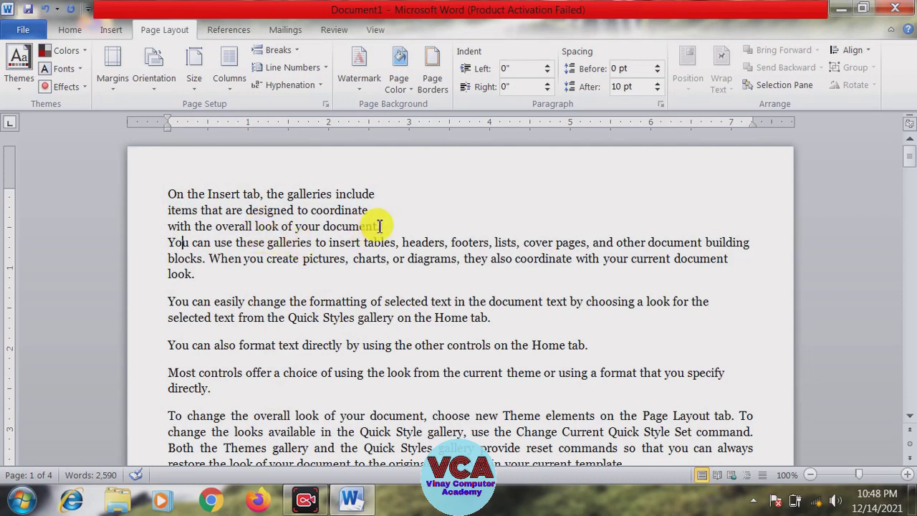
{"action": "left_click_drag", "start_coordinate": [380, 226], "coordinate": [173, 192]}
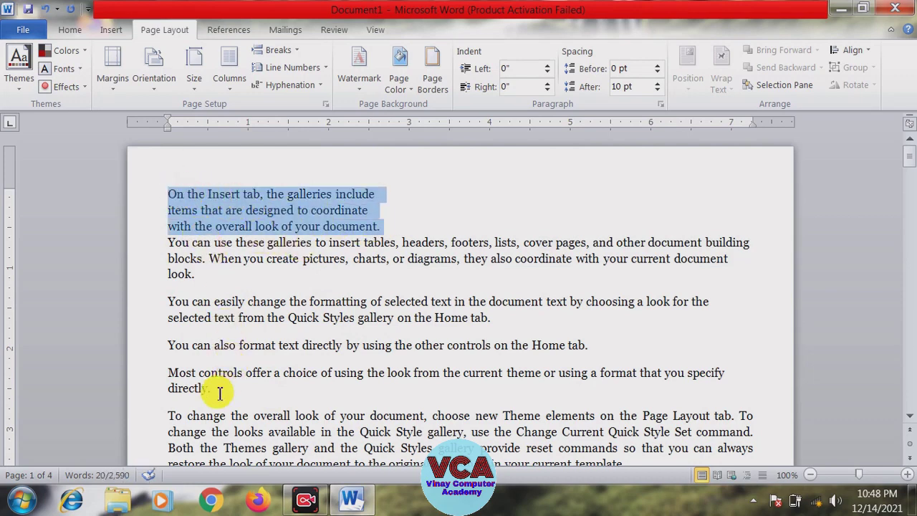
{"action": "left_click_drag", "start_coordinate": [220, 392], "coordinate": [172, 303]}
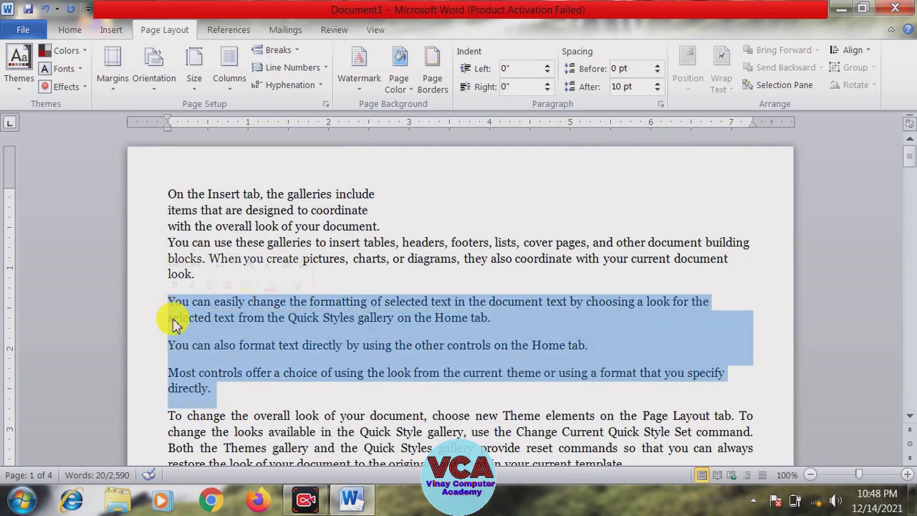
{"action": "left_click", "coordinate": [278, 50]}
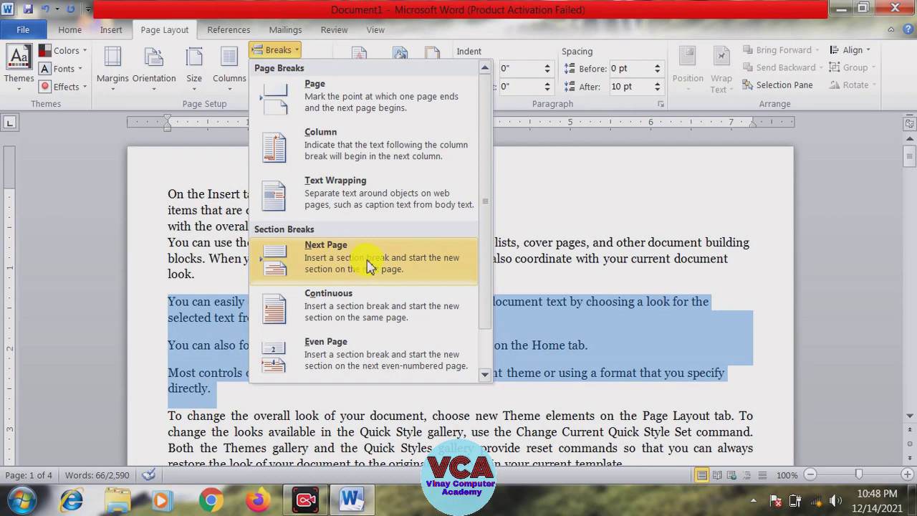
{"action": "left_click", "coordinate": [197, 236]}
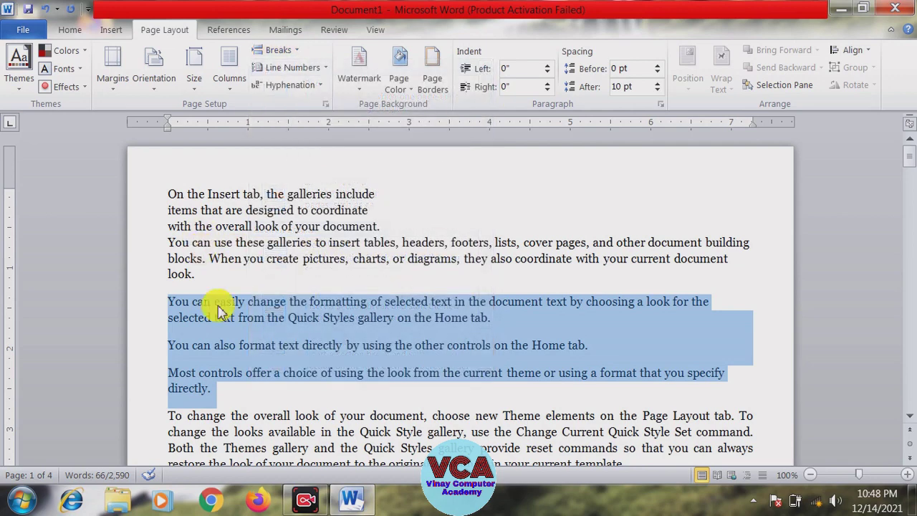
Step: Remove the section breaks before "Most controls offer" and "You can also format text" to rejoin the second paragraph
{"action": "left_click", "coordinate": [235, 316]}
{"action": "key", "text": "BackSpace"}
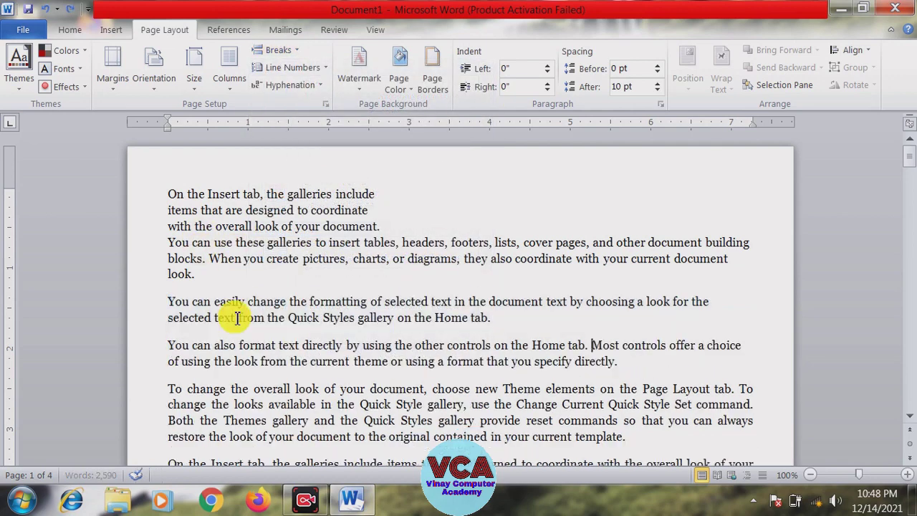
{"action": "key", "text": "BackSpace"}
{"action": "triple_click", "coordinate": [237, 317]}
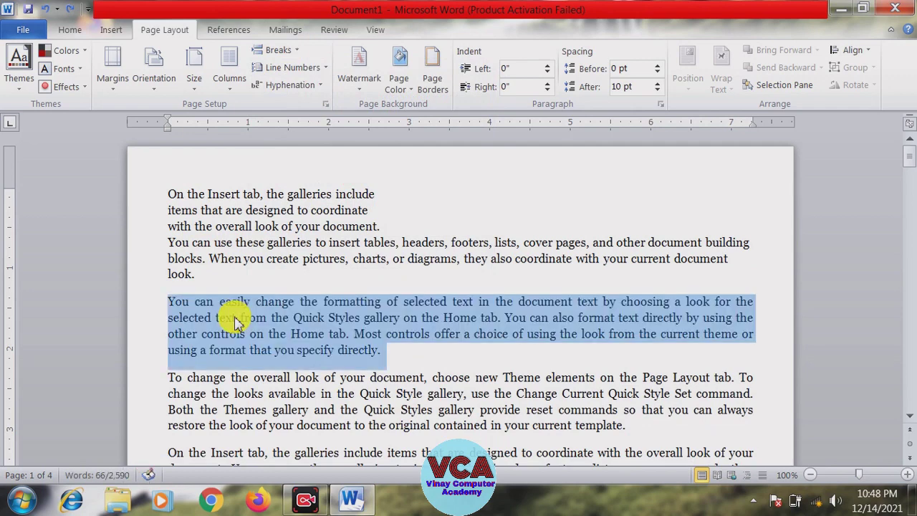
Step: Remove the text wrapping breaks from the first paragraph so it runs as one continuous block
{"action": "key", "text": "Up"}
{"action": "key", "text": "Up"}
{"action": "key", "text": "Up"}
{"action": "key", "text": "BackSpace"}
{"action": "key", "text": "Home"}
{"action": "key", "text": "BackSpace"}
{"action": "key", "text": "Home"}
{"action": "key", "text": "BackSpace"}
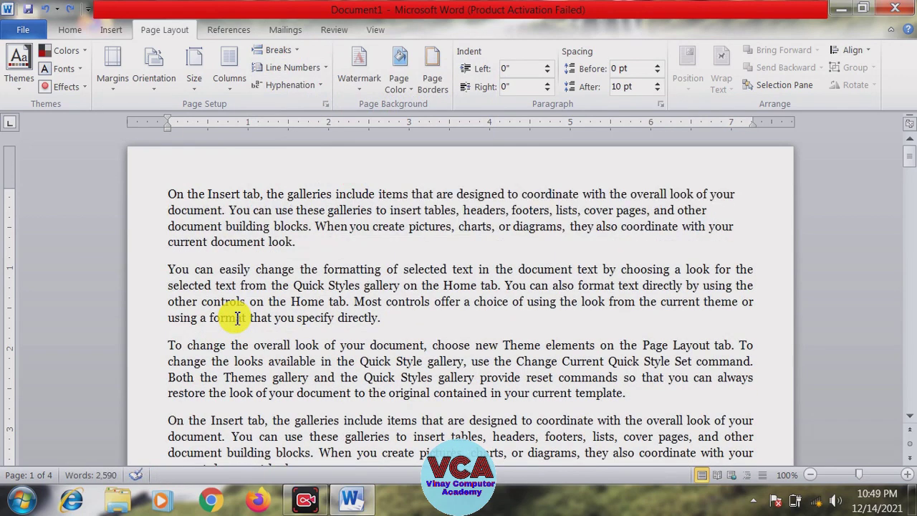
Step: Review the section break options, from Next Page and Continuous to Even Page and Odd Page
{"action": "left_click", "coordinate": [276, 49]}
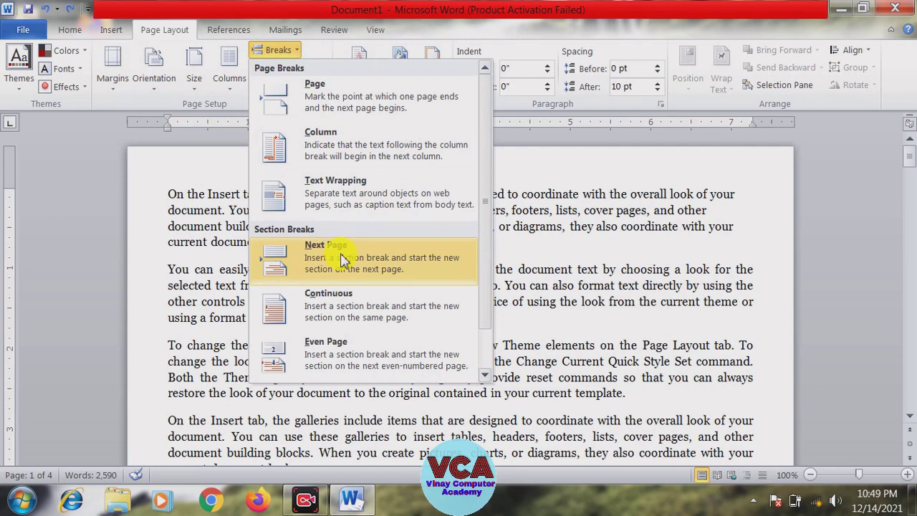
{"action": "scroll", "coordinate": [485, 241], "scroll_direction": "down", "scroll_amount": 2}
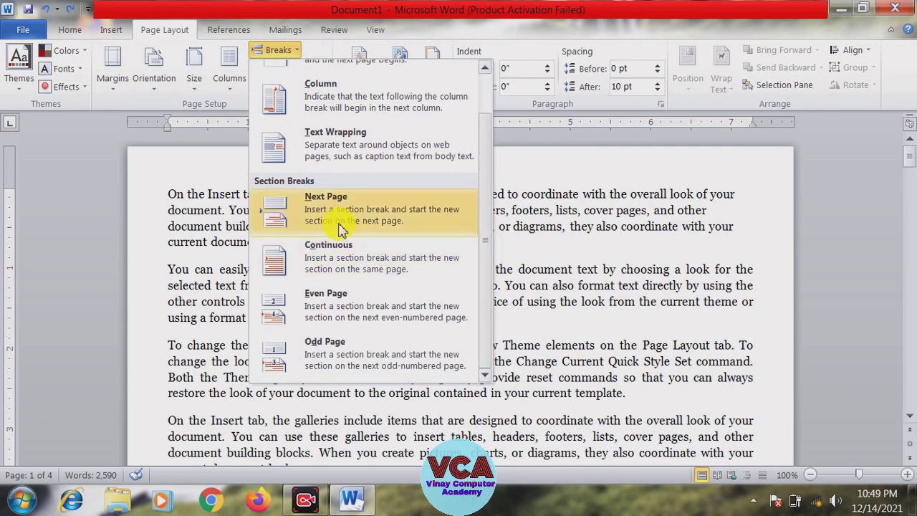
{"action": "left_click", "coordinate": [501, 233]}
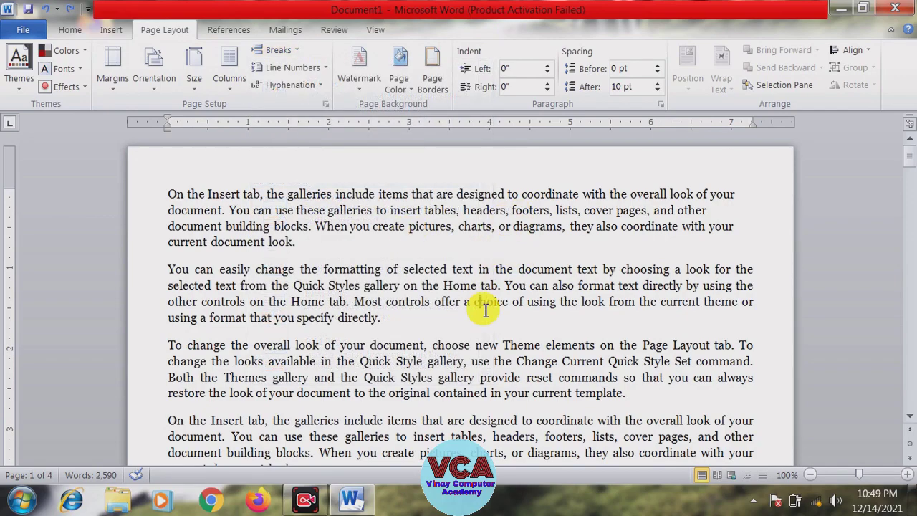
Step: Zoom the document out to 30% to view all its pages side by side
{"action": "left_click", "coordinate": [909, 159]}
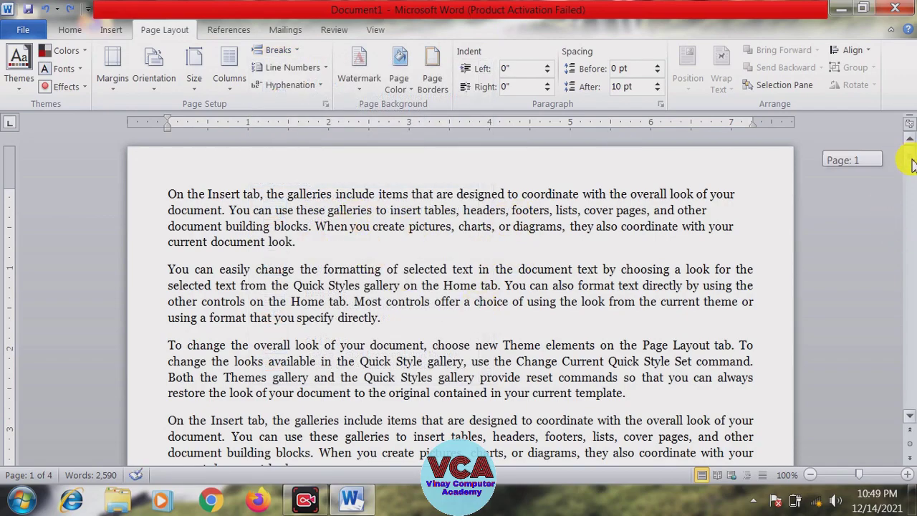
{"action": "left_click_drag", "start_coordinate": [911, 164], "coordinate": [901, 147]}
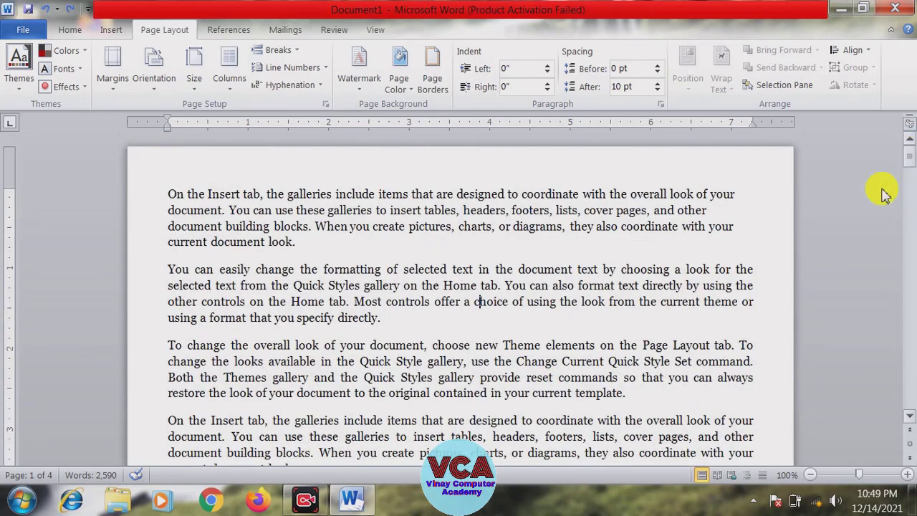
{"action": "left_click", "coordinate": [820, 474]}
{"action": "left_click", "coordinate": [820, 474]}
{"action": "left_click", "coordinate": [821, 474]}
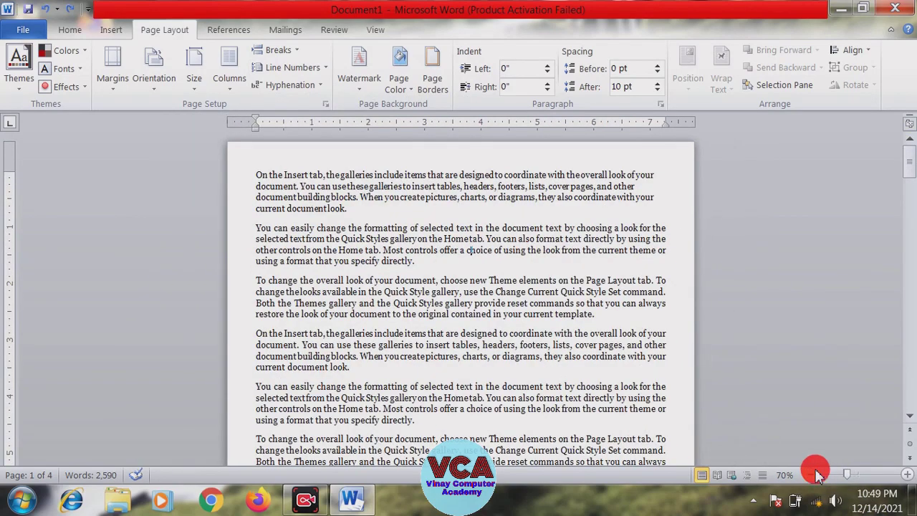
{"action": "left_click", "coordinate": [821, 474]}
{"action": "left_click", "coordinate": [821, 474]}
{"action": "left_click", "coordinate": [820, 474]}
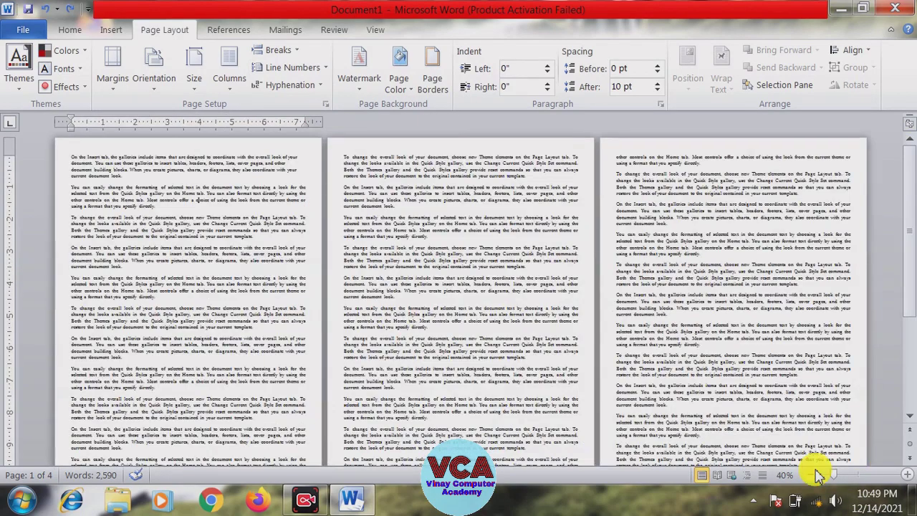
{"action": "left_click", "coordinate": [820, 474]}
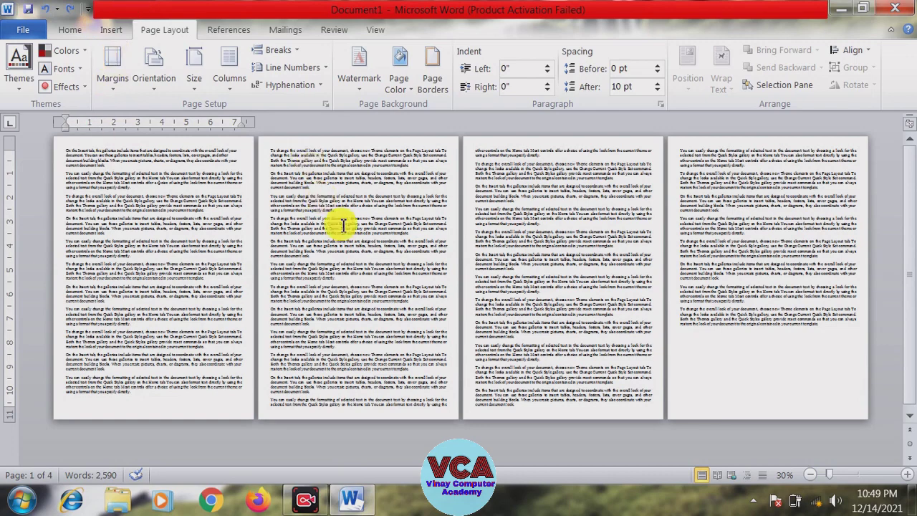
{"action": "left_click", "coordinate": [907, 475]}
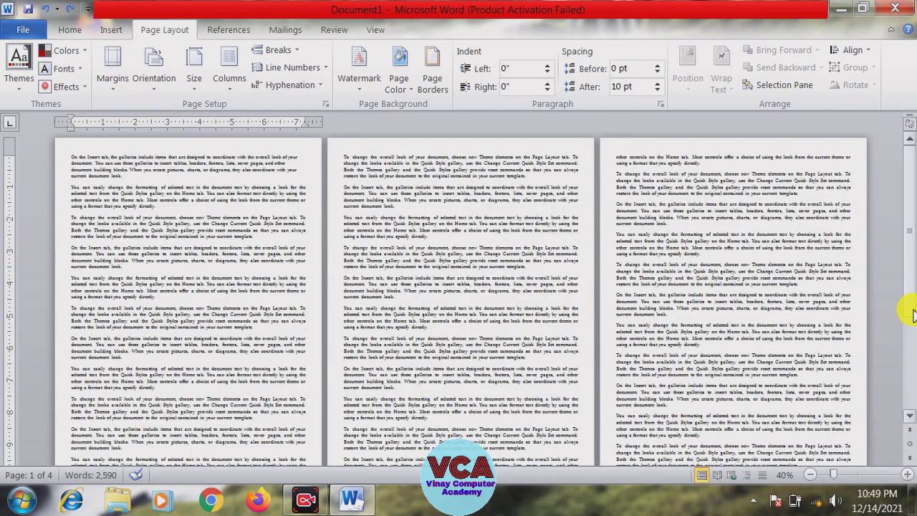
{"action": "left_click_drag", "start_coordinate": [907, 319], "coordinate": [907, 358]}
{"action": "left_click", "coordinate": [810, 475]}
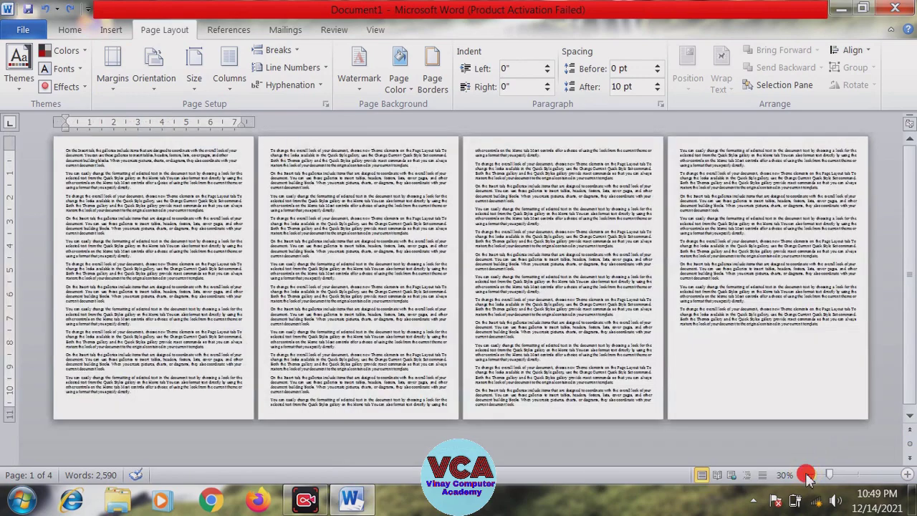
{"action": "left_click_drag", "start_coordinate": [835, 344], "coordinate": [86, 150]}
{"action": "left_click", "coordinate": [286, 231]}
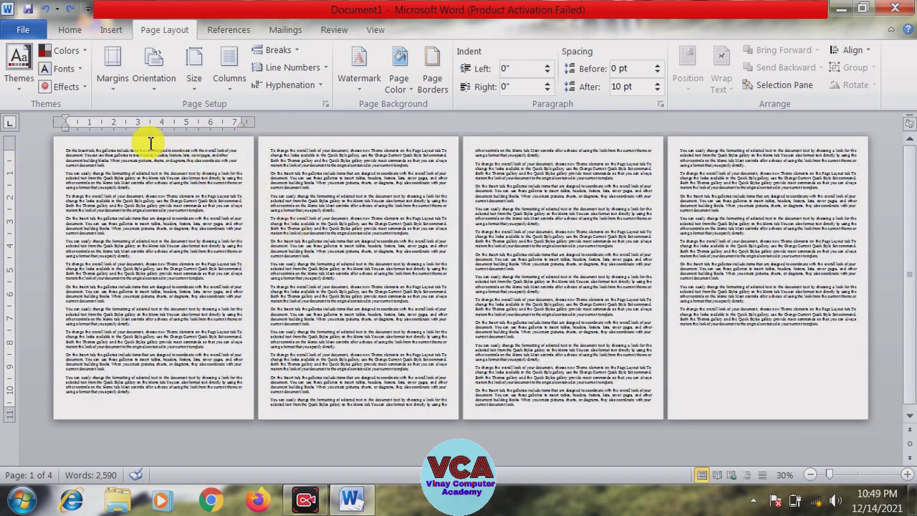
Step: Open the header area to inspect the section labels on each page, then close header and footer editing
{"action": "double_click", "coordinate": [150, 143]}
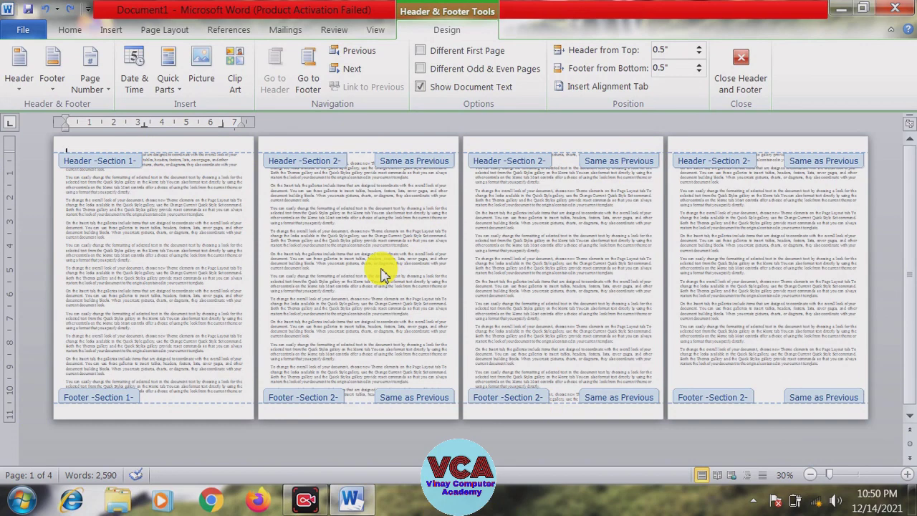
{"action": "left_click", "coordinate": [118, 32]}
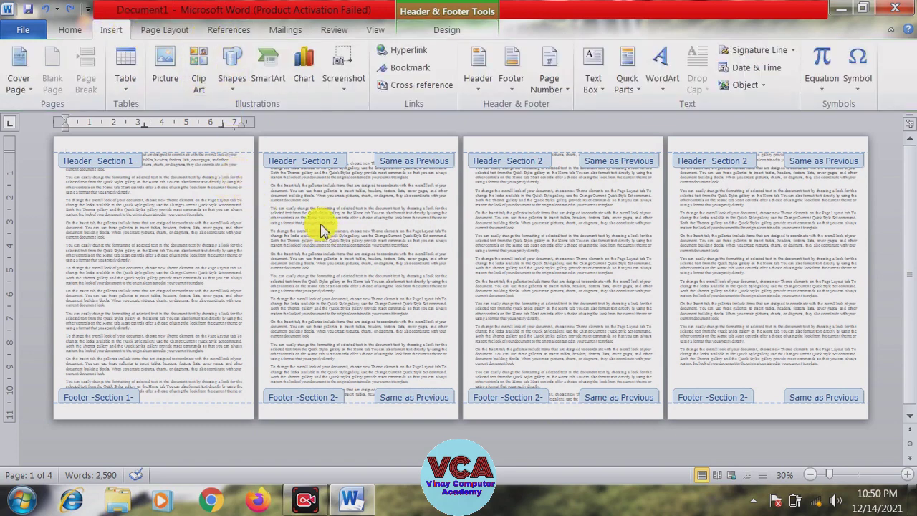
{"action": "left_click", "coordinate": [300, 209]}
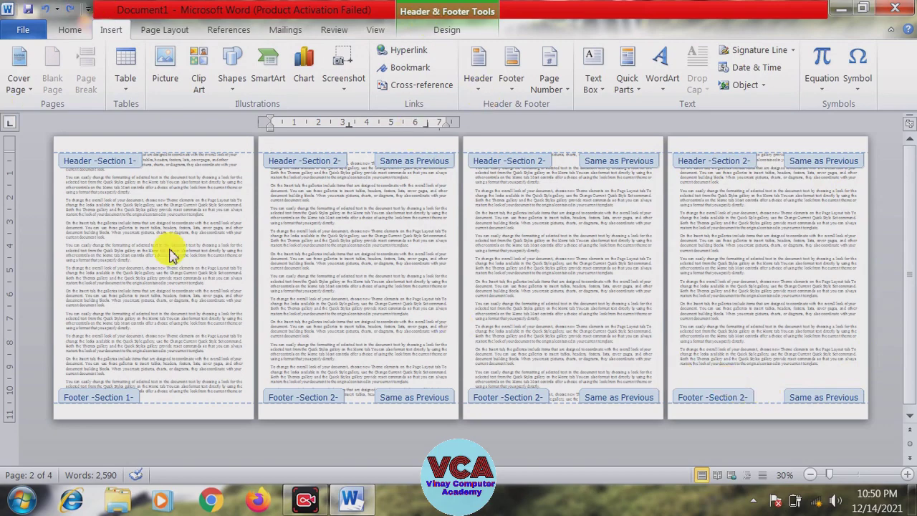
{"action": "left_click", "coordinate": [447, 32]}
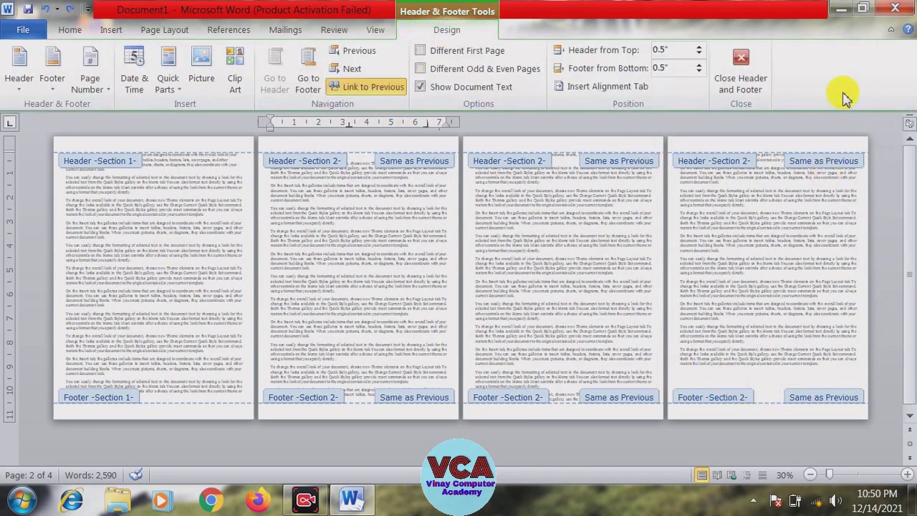
{"action": "left_click", "coordinate": [733, 80]}
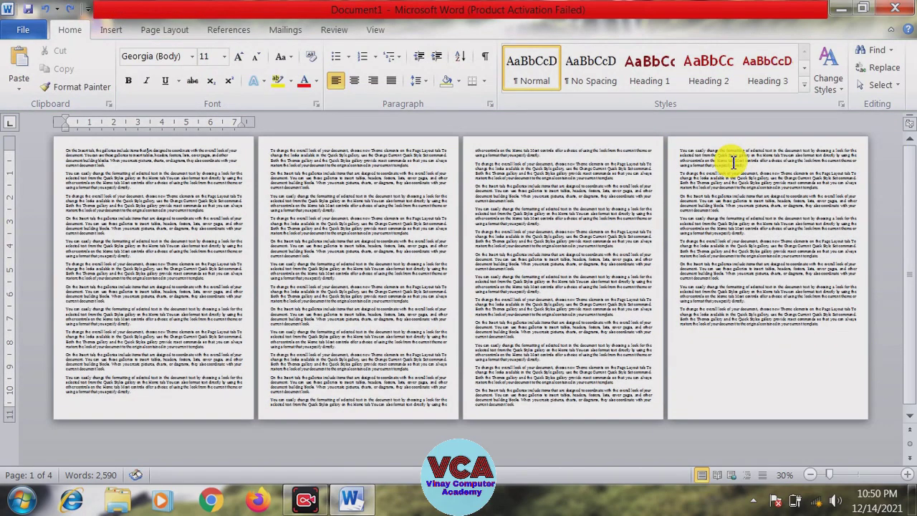
Step: Replace the whole document's content with sample text generated by =rand()
{"action": "key", "text": "ctrl+a"}
{"action": "key", "text": "Delete"}
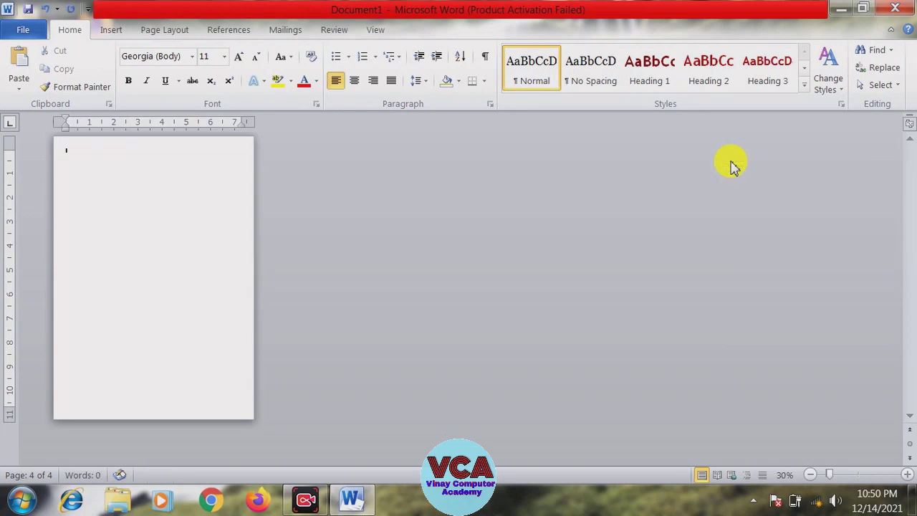
{"action": "type", "text": "="}
{"action": "type", "text": "="}
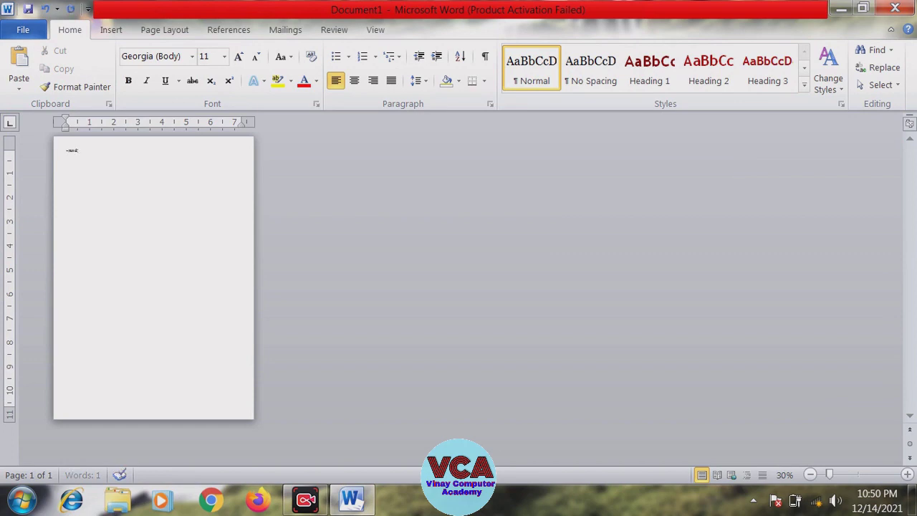
{"action": "type", "text": "rand()"}
{"action": "key", "text": "Return"}
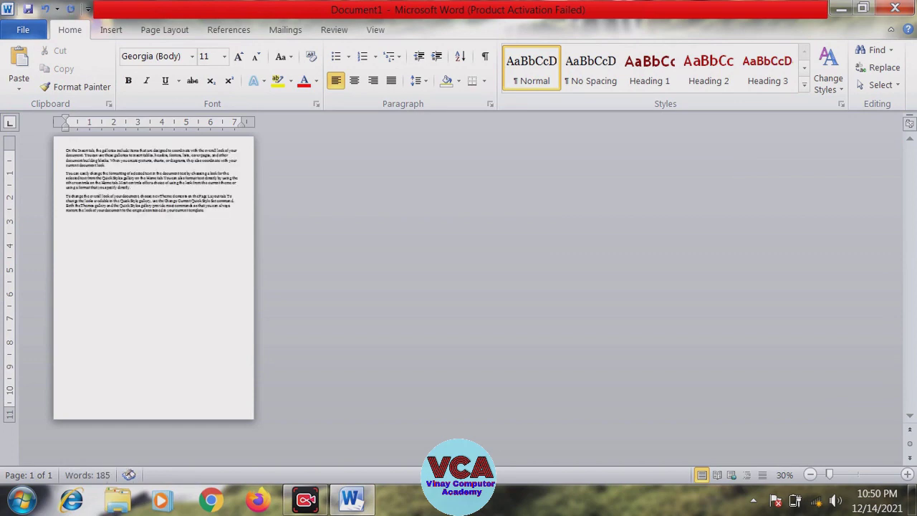
Step: Increase the font size of all the sample text to 24
{"action": "key", "text": "ctrl+a"}
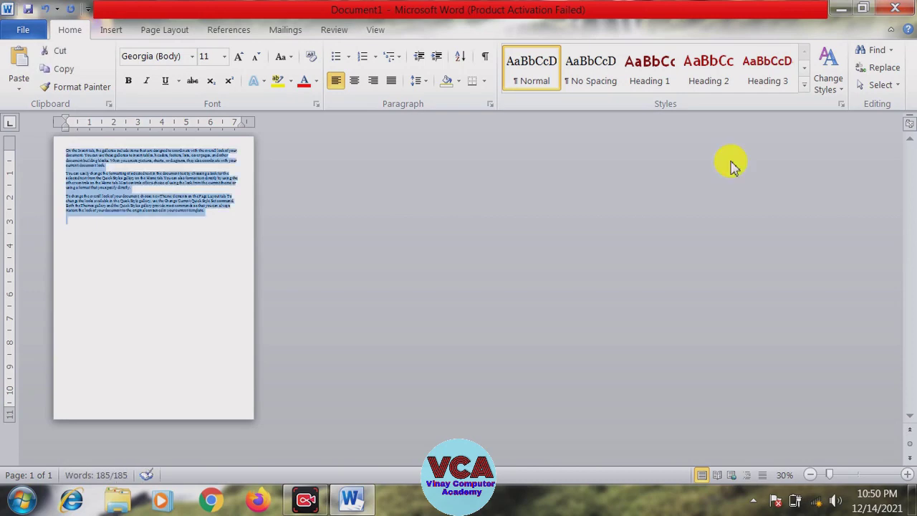
{"action": "key", "text": "ctrl+shift+period"}
{"action": "key", "text": "ctrl+shift+period"}
{"action": "key", "text": "ctrl+shift+period"}
{"action": "key", "text": "ctrl+shift+period"}
{"action": "key", "text": "ctrl+shift+period"}
{"action": "key", "text": "ctrl+shift+period"}
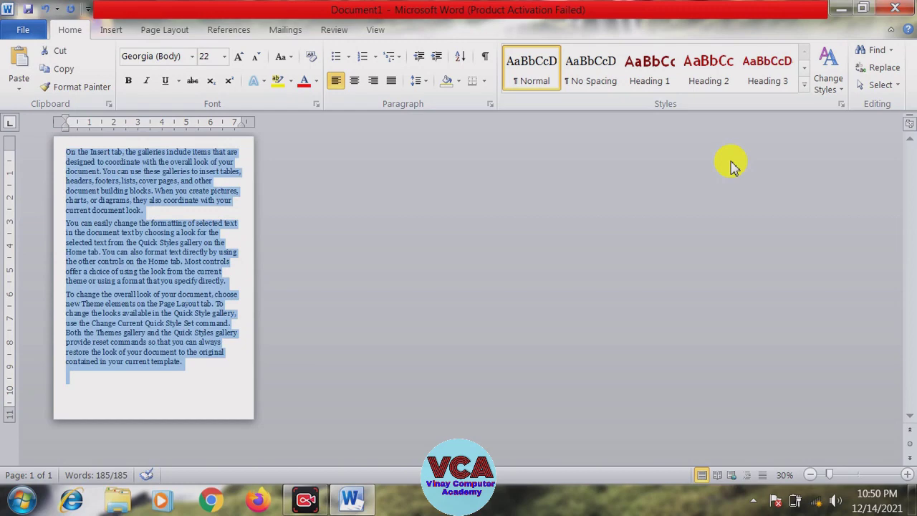
{"action": "key", "text": "ctrl+shift+period"}
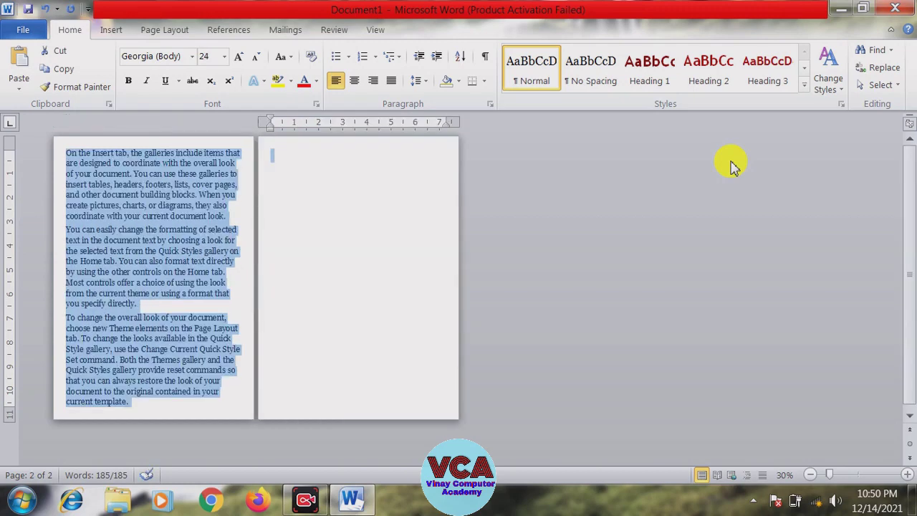
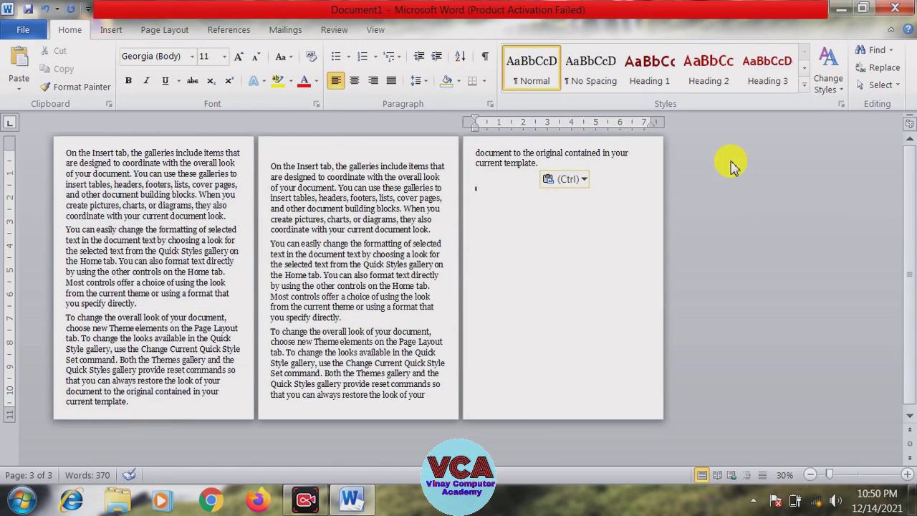
Step: Paste two more copies of the sample text and delete the blank lines before them so each copy fills its own page
{"action": "type", "text": "On the Insert tab, the galleries include items that are designed to coordinate with the overall look of your document. You can use these galleries to insert tables, headers, footers, lists, cover pages, and other document building blocks. When you create pictures, charts, or diagrams, they also coordinate with your current document look. You can easily change the formatting of selected text in the document text by choosing a look for the selected text from the Quick Styles gallery on the Home tab. You can also format text directly by using the other controls on the Home tab. Most controls offer a choice of using the look from the current theme or using a format that you specify directly. To change the overall look of your document, choose new Theme elements on the Page Layout tab. To change the looks available in the Quick Style gallery, use the Change Current Quick Style Set command. Both the Themes gallery and the Quick Styles gallery provide reset commands so that you can always restore the look of your document to the original contained in your current template."}
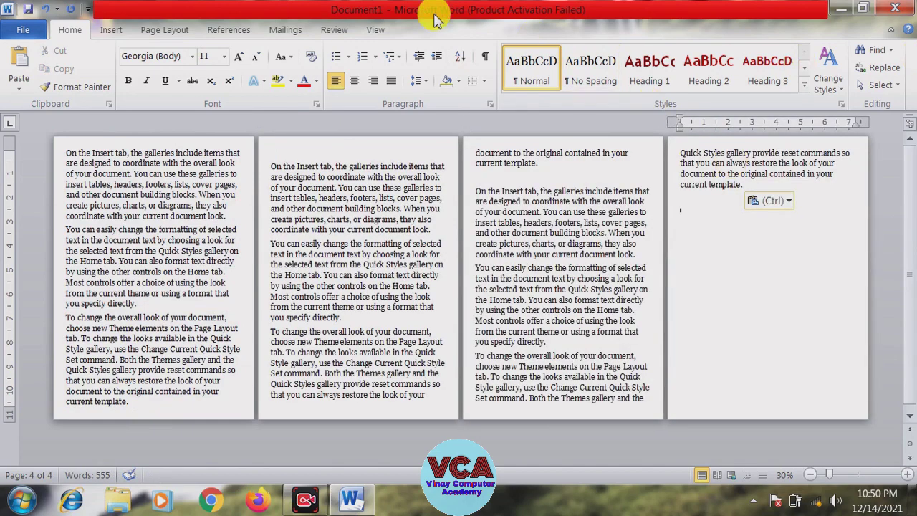
{"action": "left_click", "coordinate": [485, 180]}
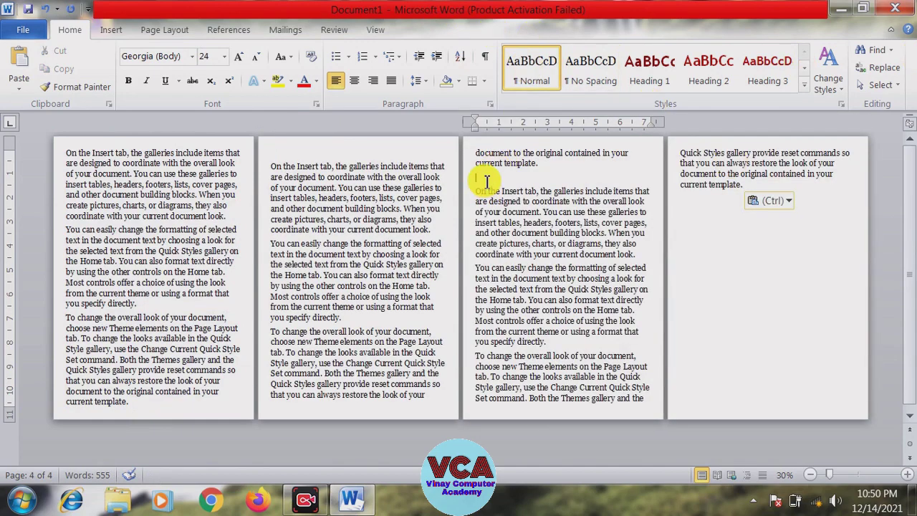
{"action": "key", "text": "Delete"}
{"action": "left_click", "coordinate": [304, 155]}
{"action": "key", "text": "Delete"}
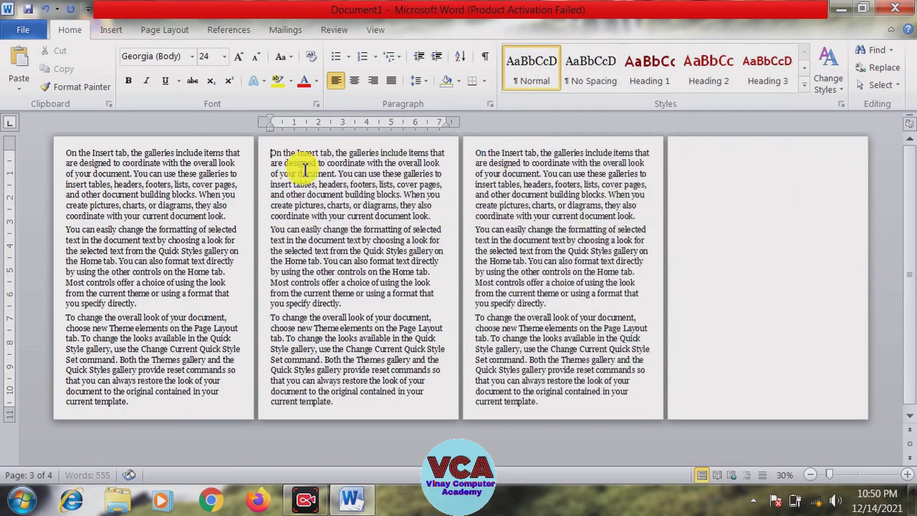
{"action": "left_click", "coordinate": [696, 172]}
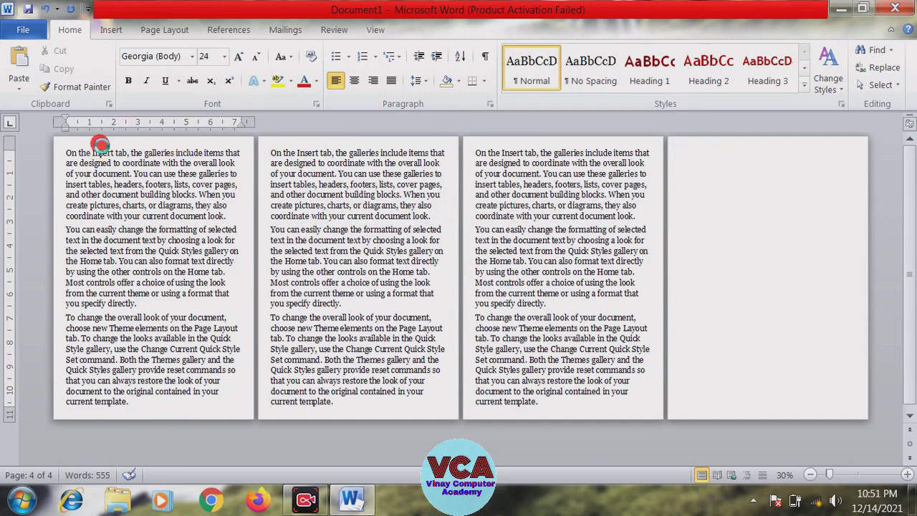
Step: Open the header area to inspect the header labels on each page, then close header and footer editing
{"action": "double_click", "coordinate": [100, 143]}
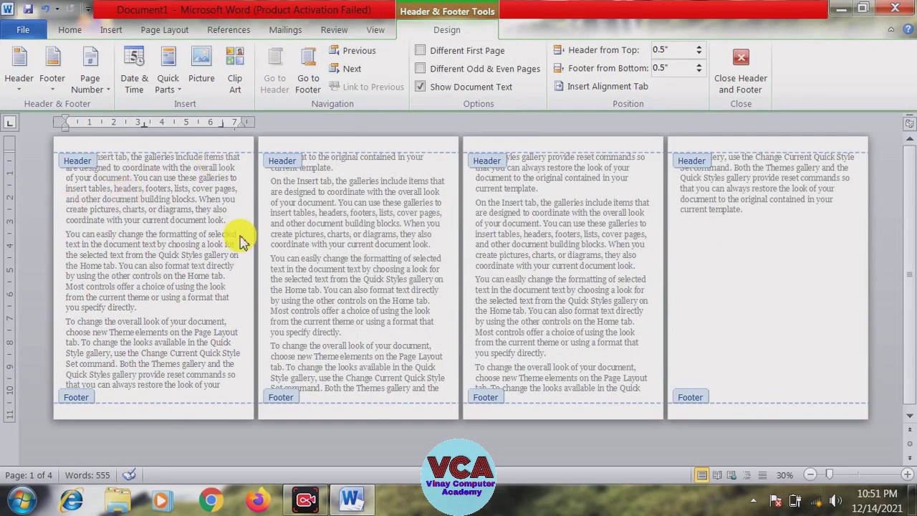
{"action": "left_click", "coordinate": [364, 239]}
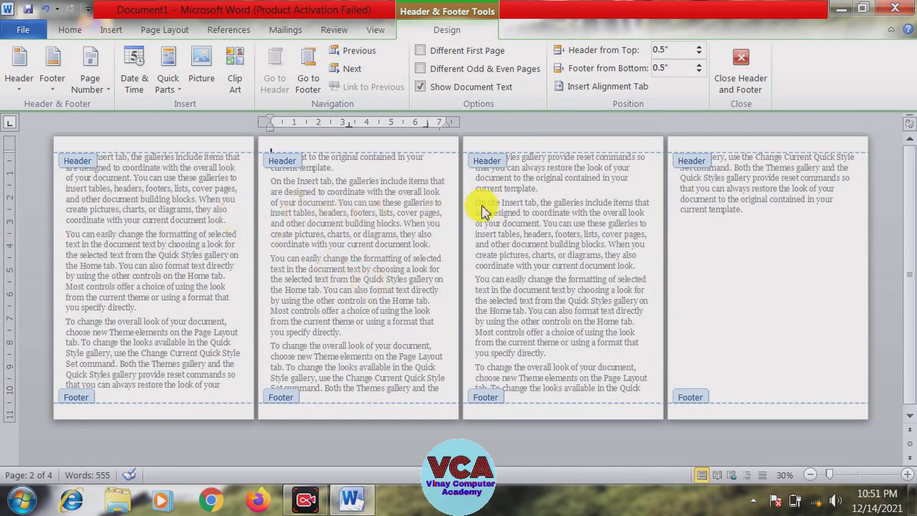
{"action": "left_click", "coordinate": [755, 89]}
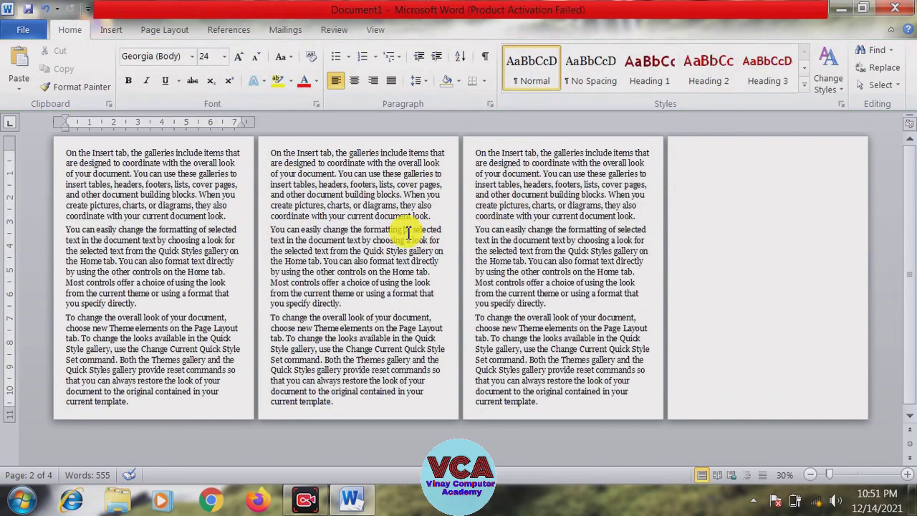
Step: Insert a Next Page section break at the end of the first text copy and delete the blank line before the second copy
{"action": "left_click", "coordinate": [133, 407]}
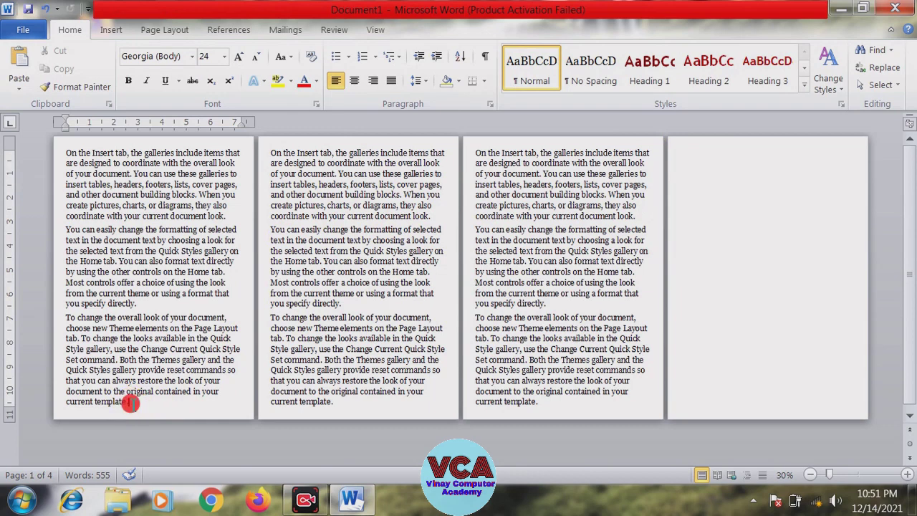
{"action": "left_click", "coordinate": [174, 31]}
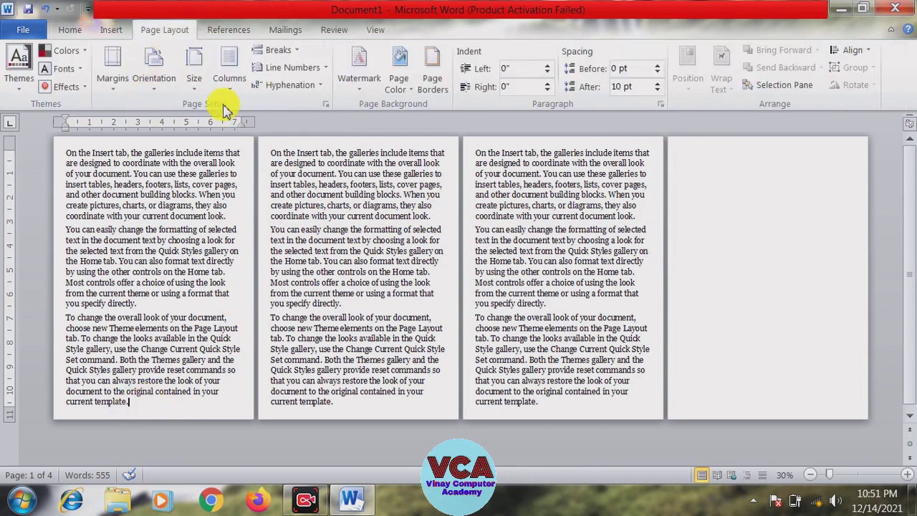
{"action": "left_click", "coordinate": [277, 49]}
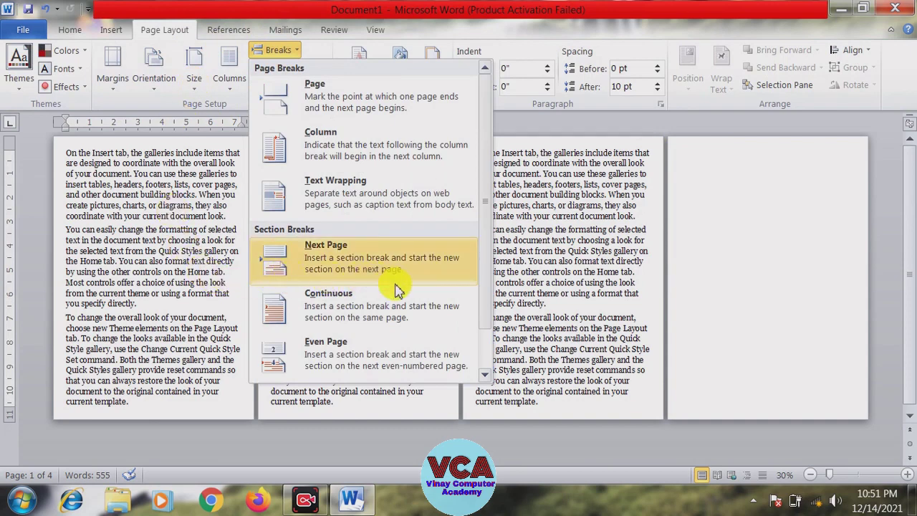
{"action": "left_click", "coordinate": [354, 267]}
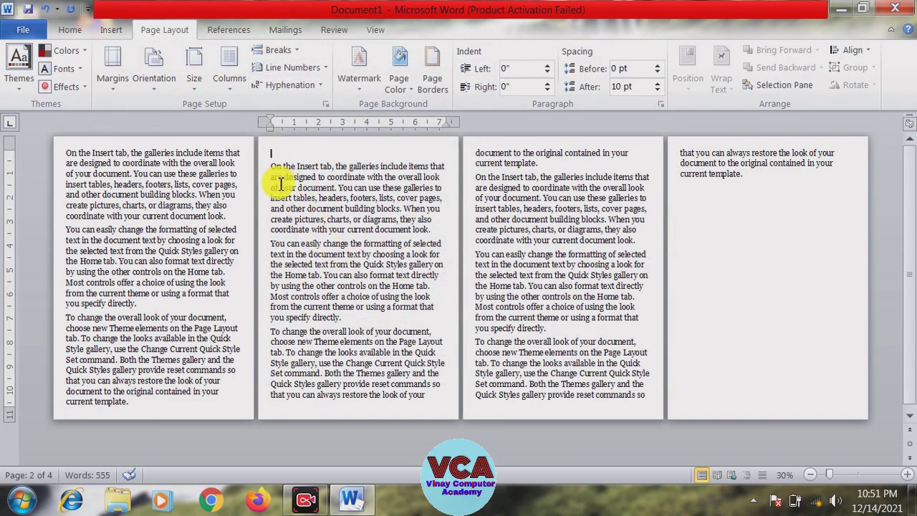
{"action": "key", "text": "Delete"}
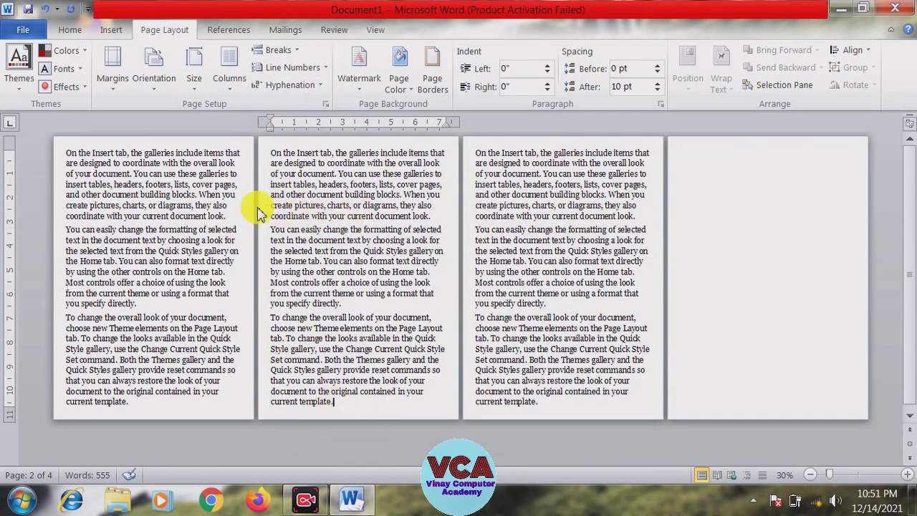
Step: Insert a Next Page section break at the end of the second text copy and delete the blank line before the third copy
{"action": "left_click", "coordinate": [276, 50]}
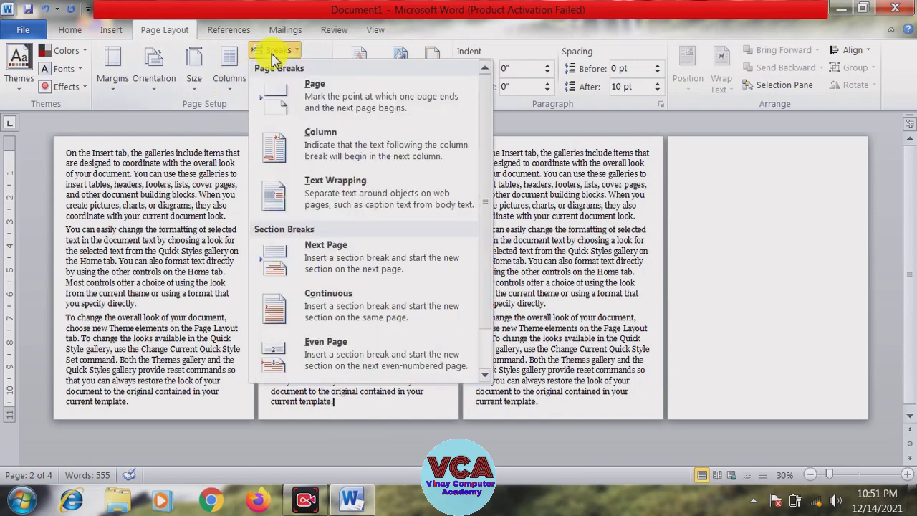
{"action": "left_click", "coordinate": [349, 262]}
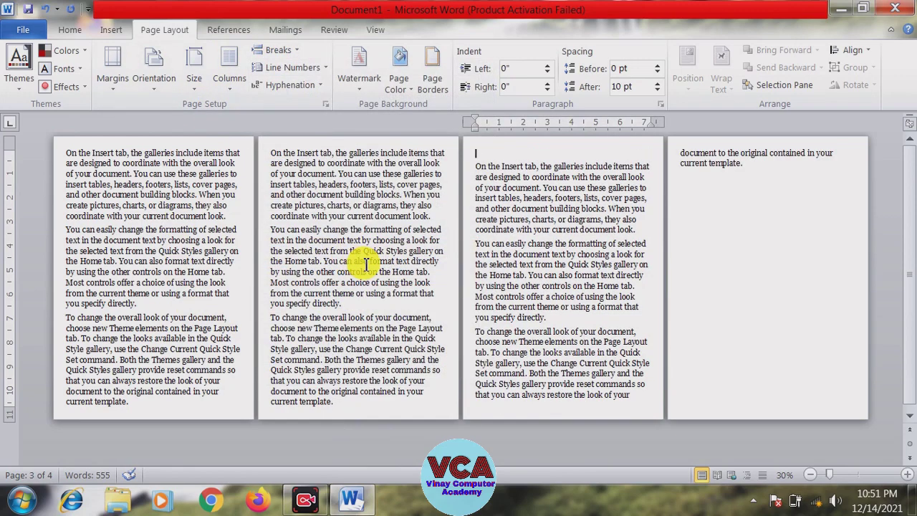
{"action": "key", "text": "Delete"}
{"action": "left_click", "coordinate": [368, 261]}
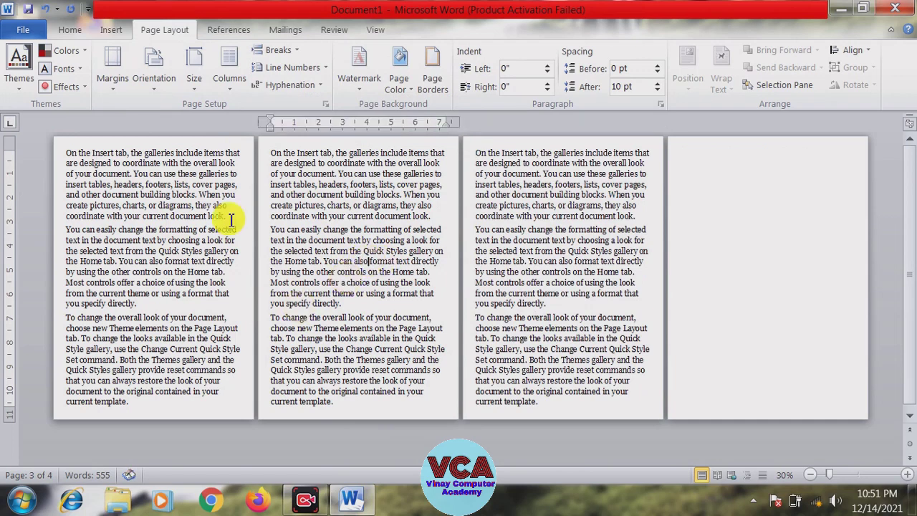
Step: Open the header area to inspect the section labels across all pages, then close header and footer editing
{"action": "double_click", "coordinate": [212, 146]}
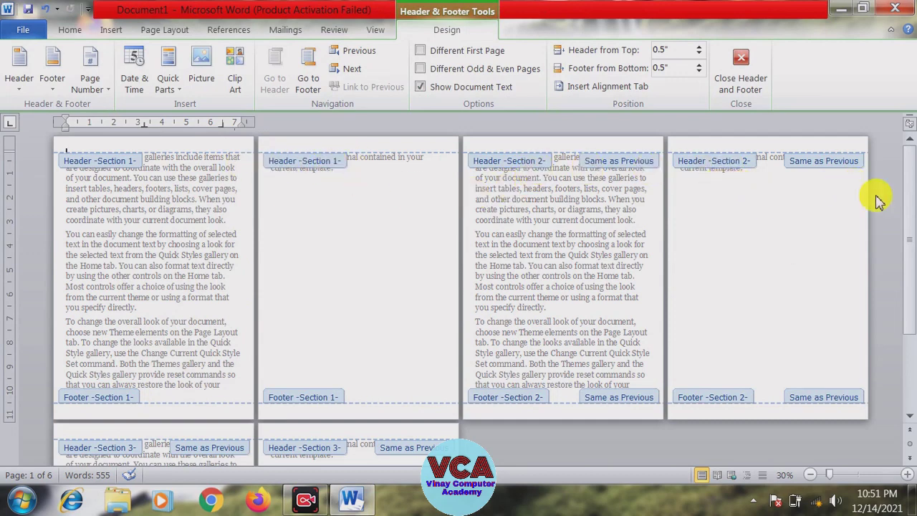
{"action": "left_click_drag", "start_coordinate": [908, 219], "coordinate": [911, 140]}
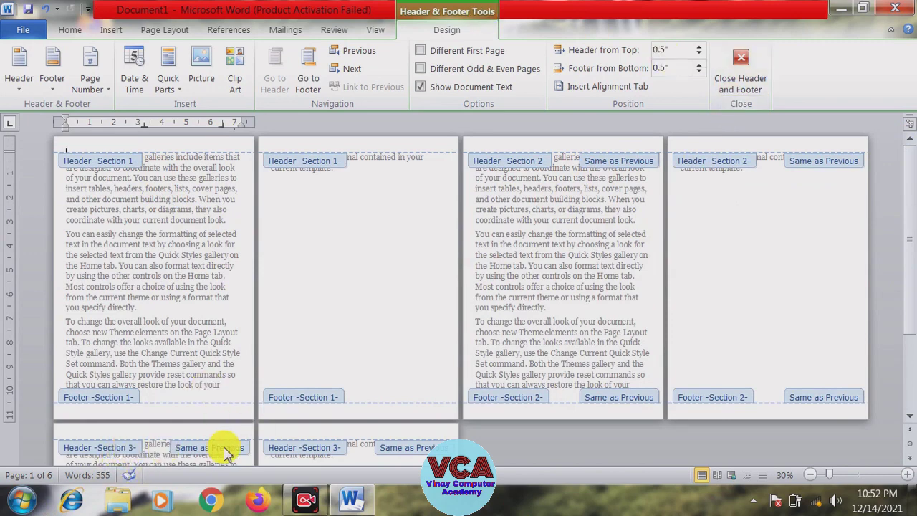
{"action": "left_click", "coordinate": [749, 85]}
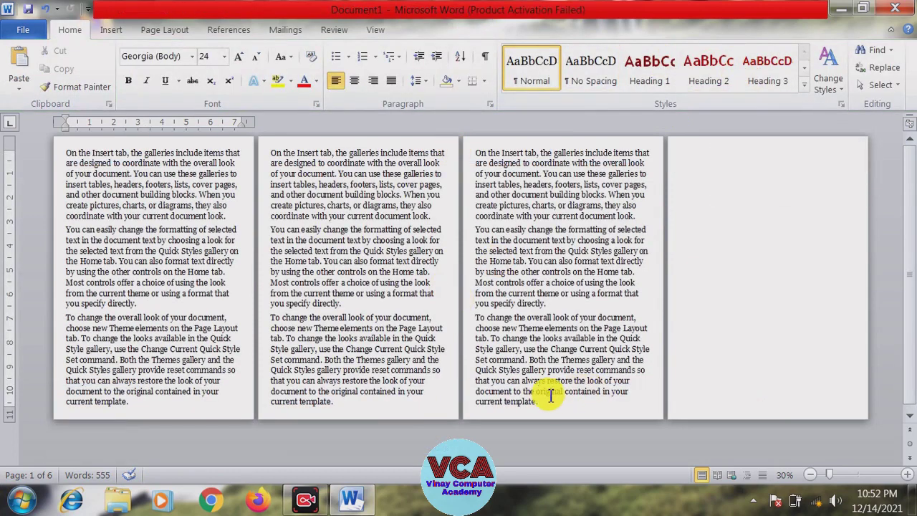
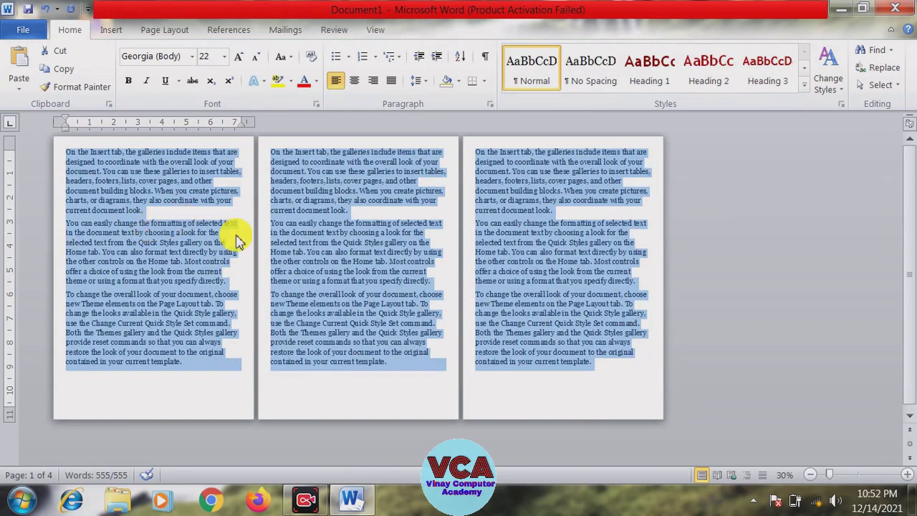
Step: Undo the font size reduction and the section breaks inserted after the first and second text copies
{"action": "key", "text": "ctrl+z"}
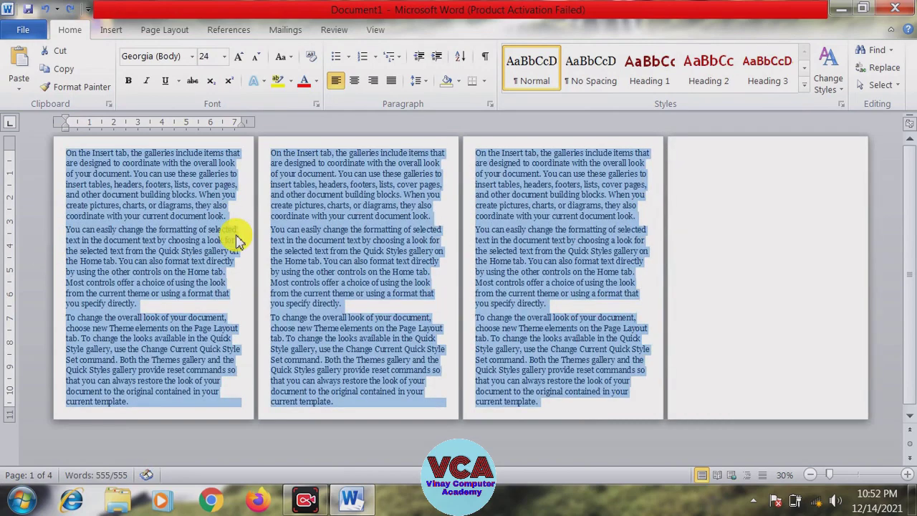
{"action": "key", "text": "ctrl+z"}
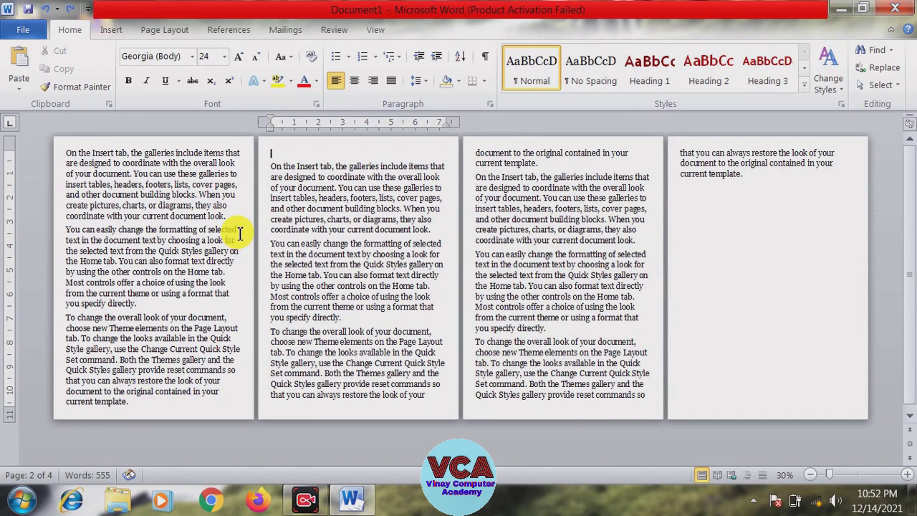
{"action": "key", "text": "ctrl+y"}
{"action": "key", "text": "ctrl+z"}
{"action": "key", "text": "ctrl+z"}
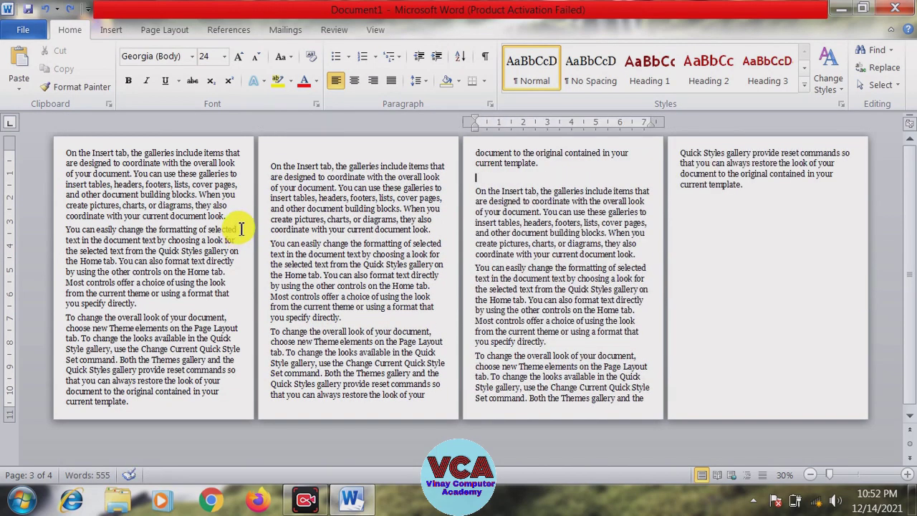
{"action": "key", "text": "ctrl+z"}
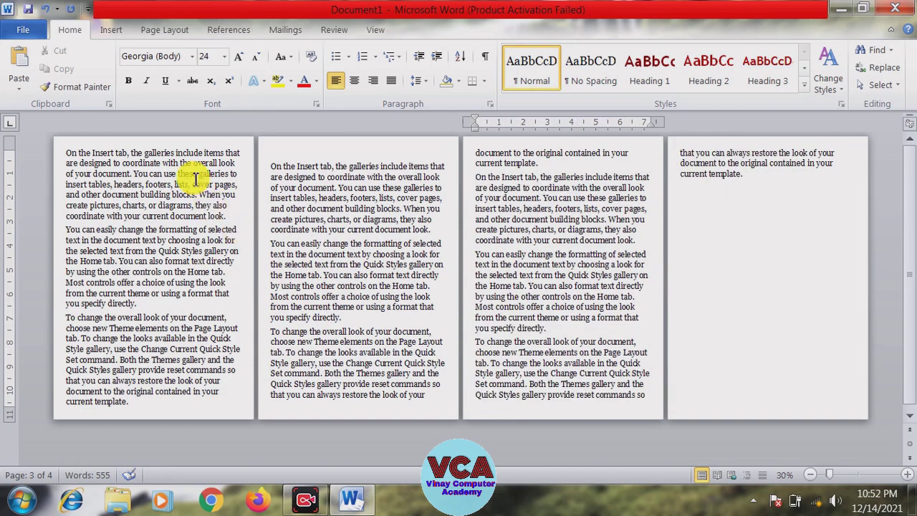
Step: Delete the blank line above the second text copy and reduce the whole document's font size to 22
{"action": "left_click", "coordinate": [295, 153]}
{"action": "key", "text": "Delete"}
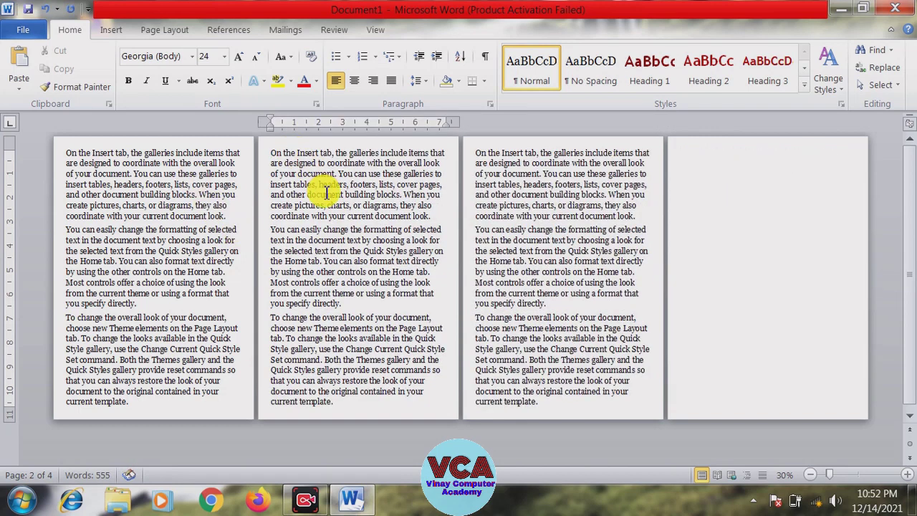
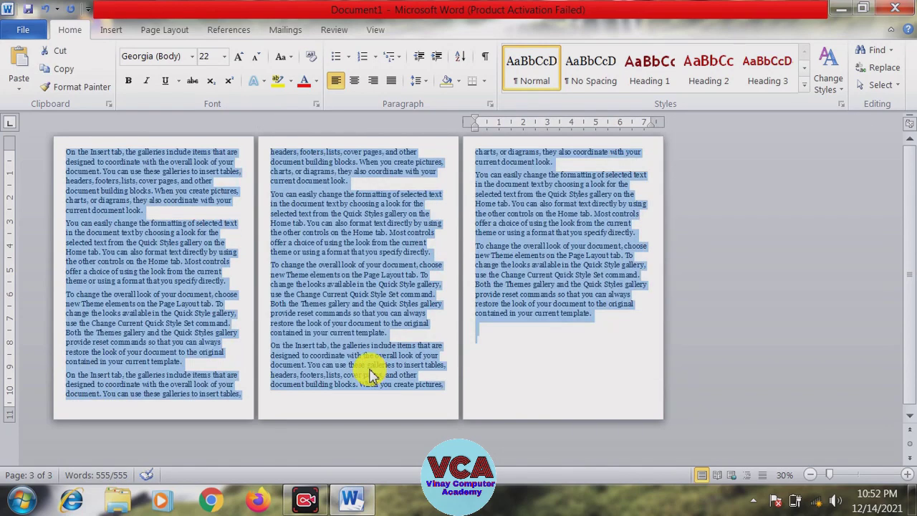
{"action": "left_click", "coordinate": [372, 376]}
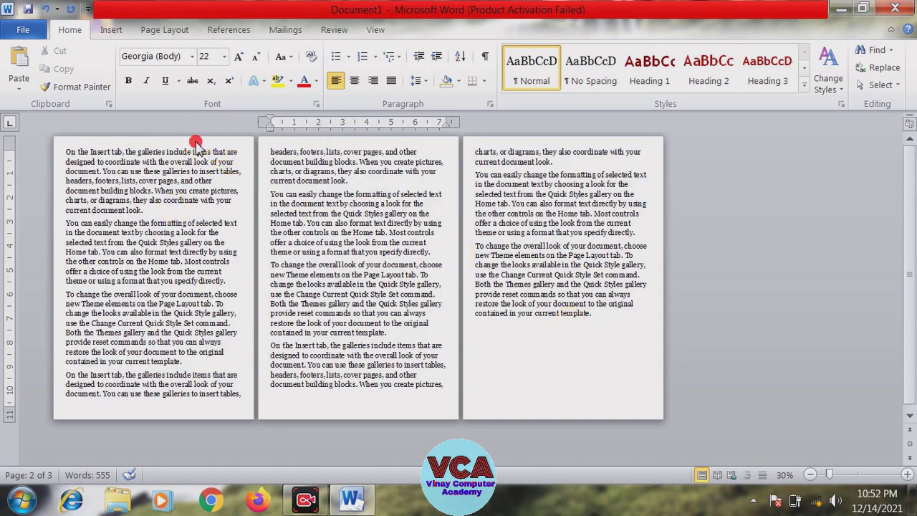
Step: Open the header area on the first page to check for section labels, then return to the body text
{"action": "double_click", "coordinate": [196, 143]}
{"action": "left_click", "coordinate": [740, 85]}
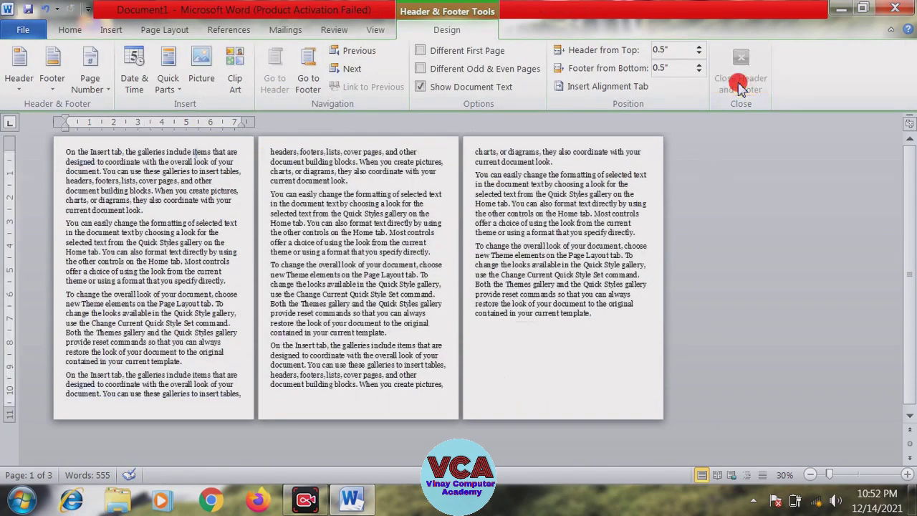
{"action": "left_click", "coordinate": [326, 294]}
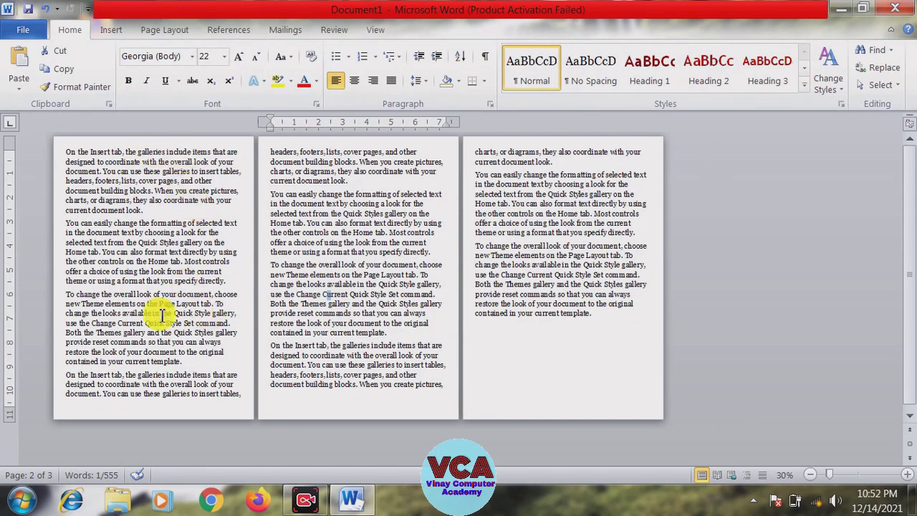
Step: Insert a Next Page section break before the second text copy at the end of page 1
{"action": "left_click", "coordinate": [244, 396]}
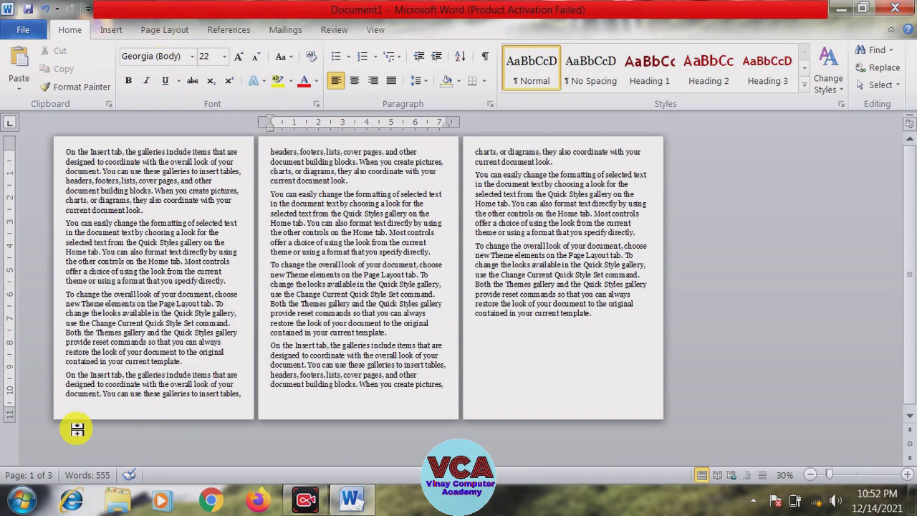
{"action": "left_click", "coordinate": [68, 375]}
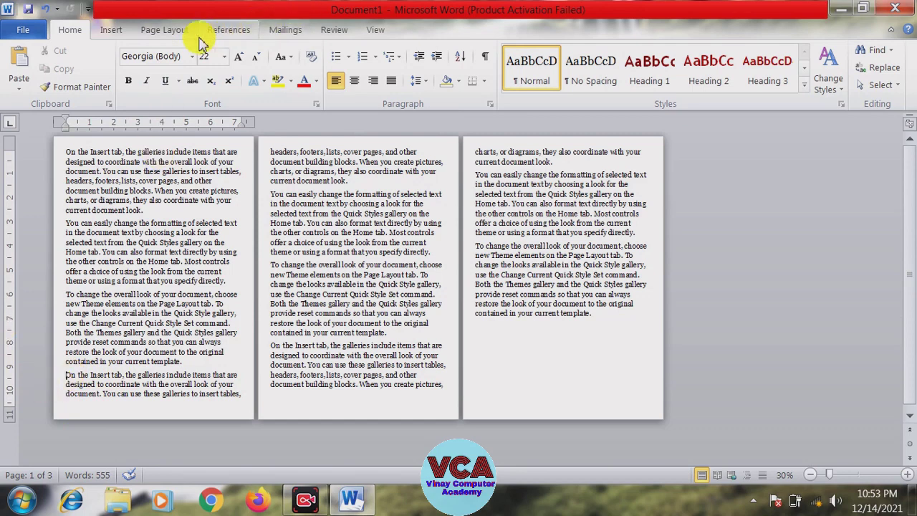
{"action": "left_click", "coordinate": [177, 34]}
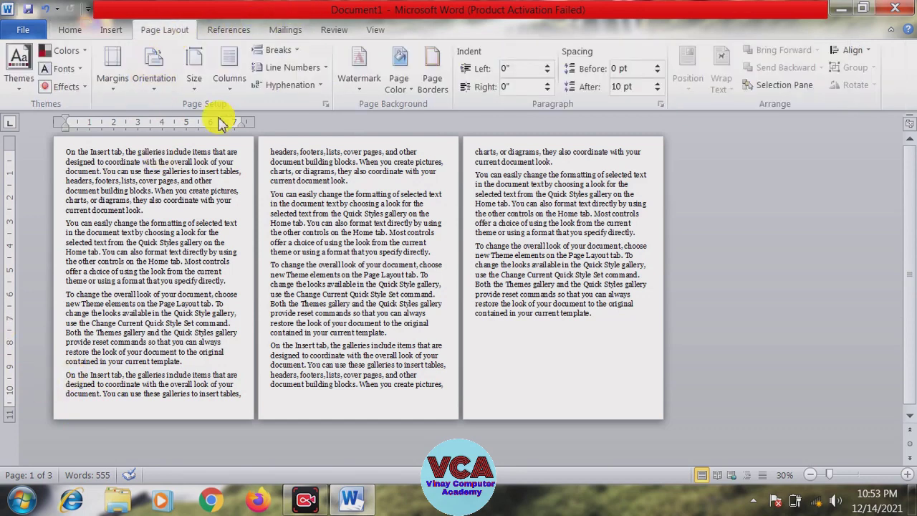
{"action": "left_click", "coordinate": [277, 55]}
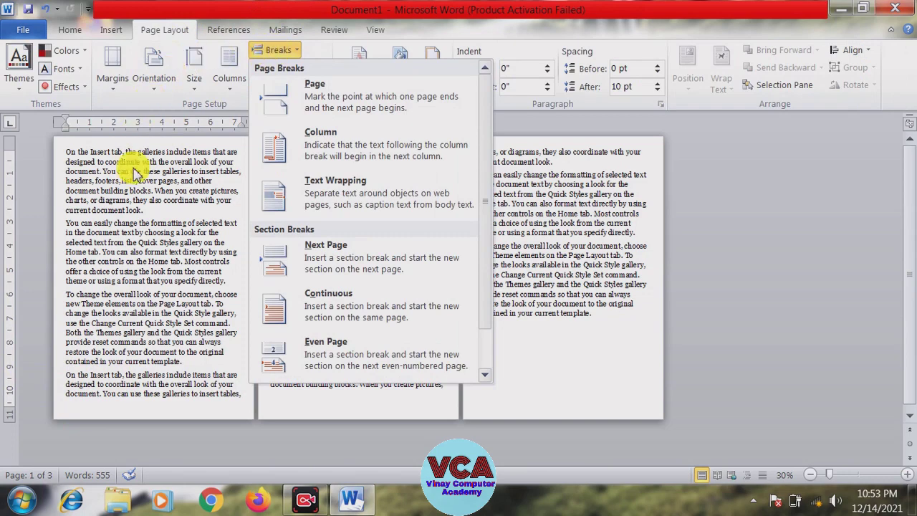
{"action": "left_click", "coordinate": [340, 267]}
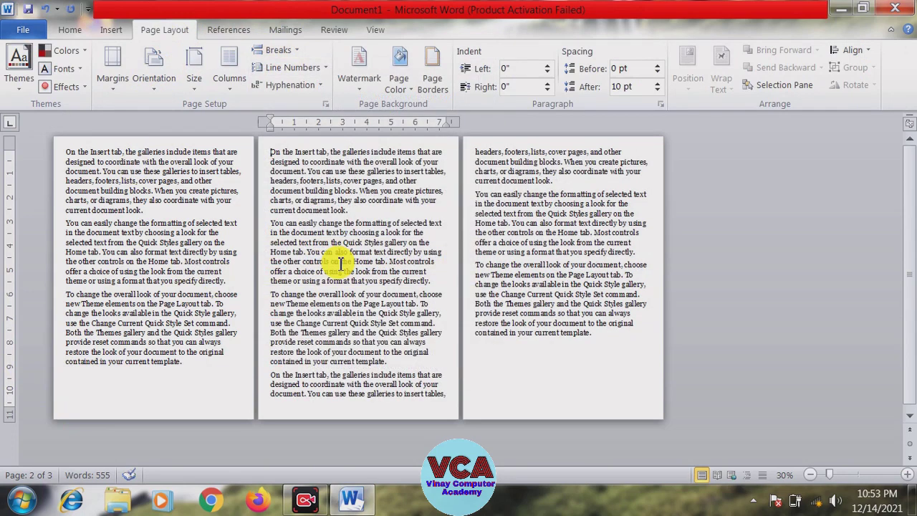
Step: Enter VCA in the Section 1 header, then clear that text from the linked Section 2 header
{"action": "left_click", "coordinate": [116, 337]}
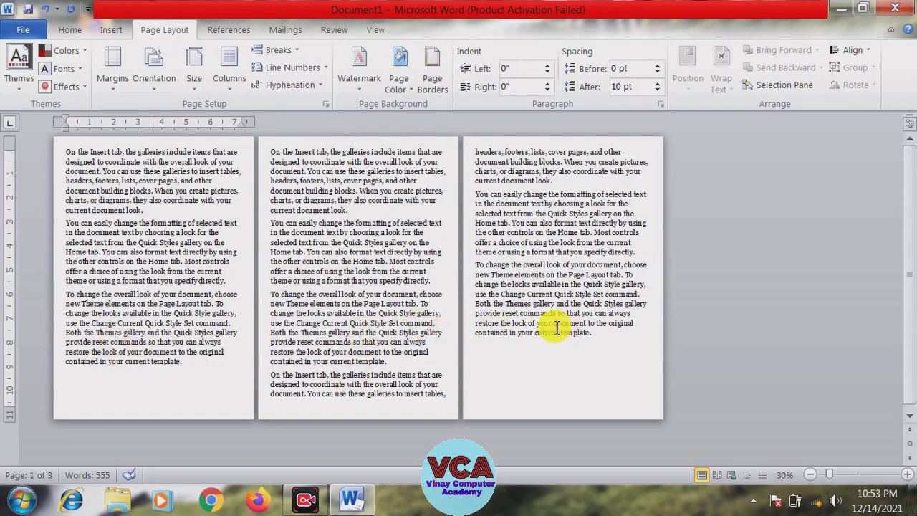
{"action": "double_click", "coordinate": [203, 146]}
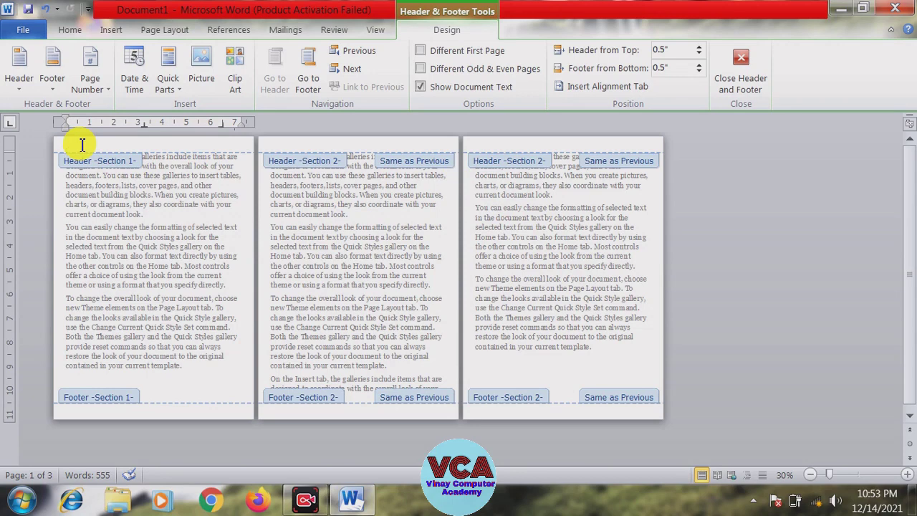
{"action": "key", "text": "ctrl+z"}
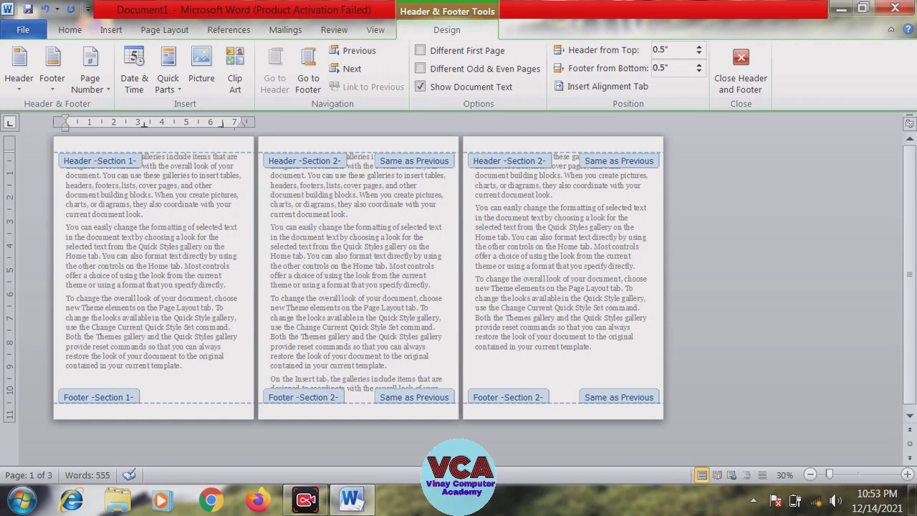
{"action": "key", "text": "Return"}
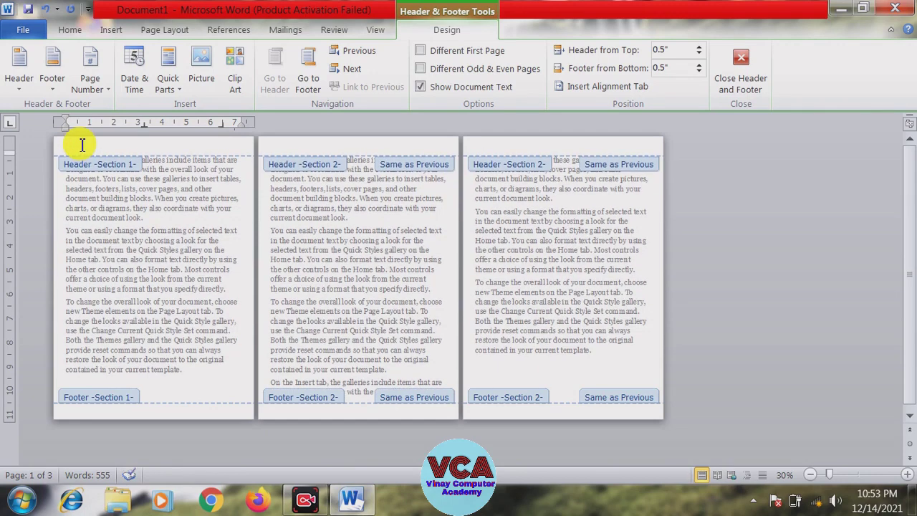
{"action": "type", "text": "VCA"}
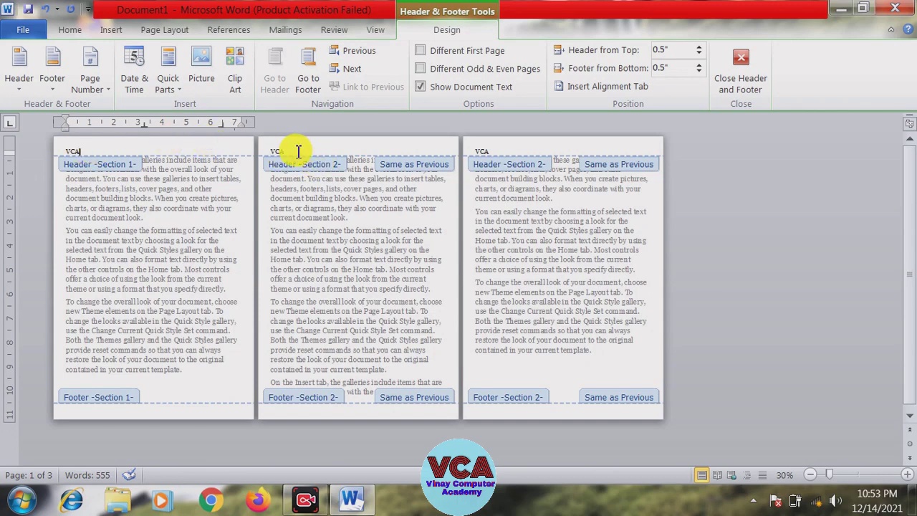
{"action": "double_click", "coordinate": [271, 150]}
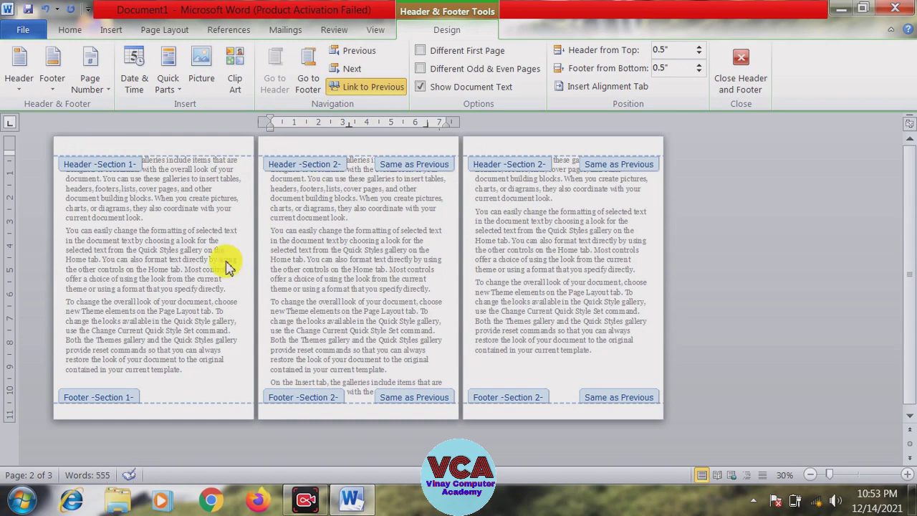
Step: Enter VCA in the Section 1 header and unlink the Section 2 header from the previous section
{"action": "left_click", "coordinate": [132, 148]}
{"action": "type", "text": "v"}
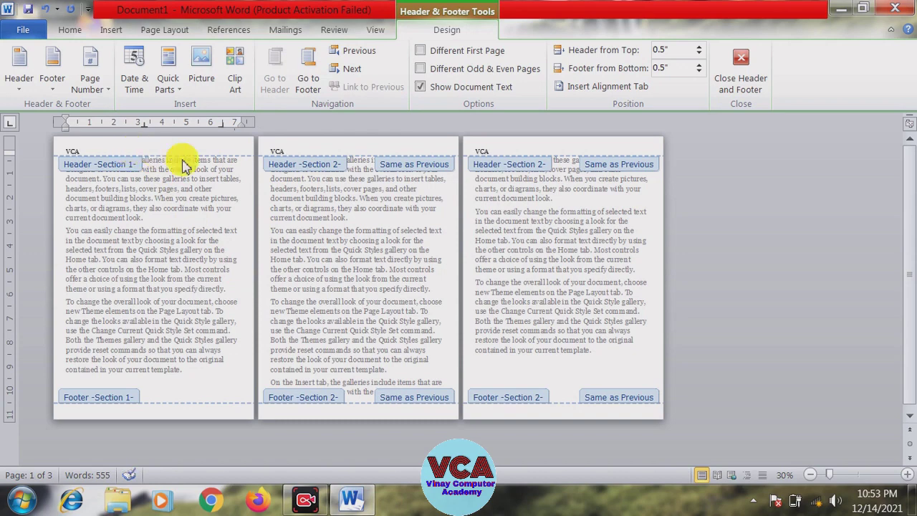
{"action": "left_click", "coordinate": [292, 149]}
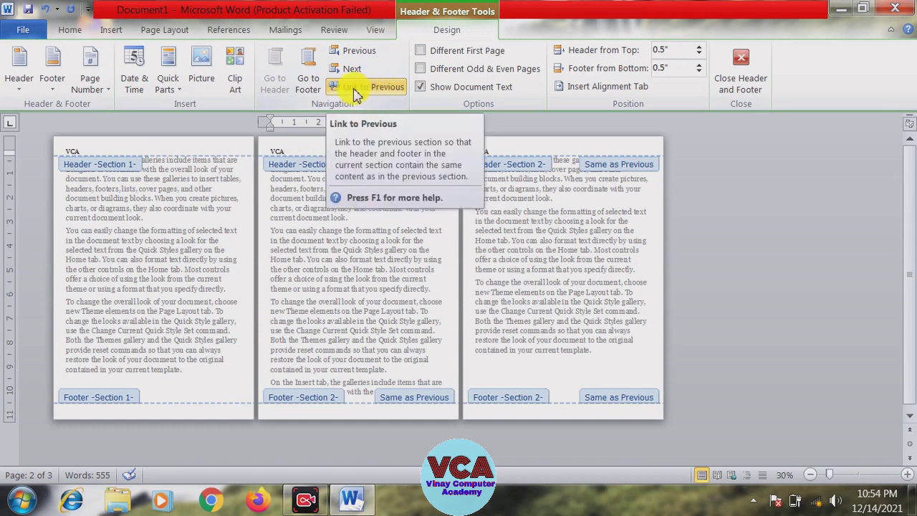
{"action": "left_click", "coordinate": [352, 89]}
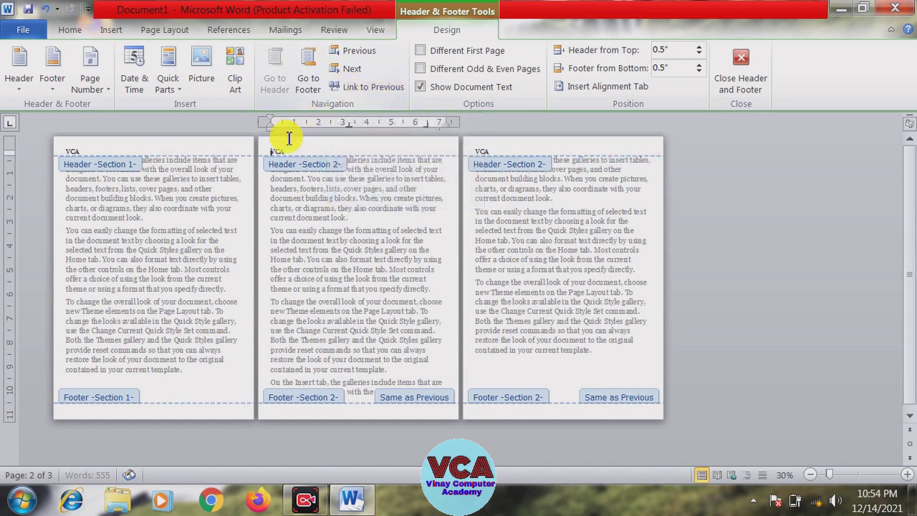
Step: Replace the Section 2 header text with XYZ and return to the body text on page 1
{"action": "left_click_drag", "start_coordinate": [293, 149], "coordinate": [266, 149]}
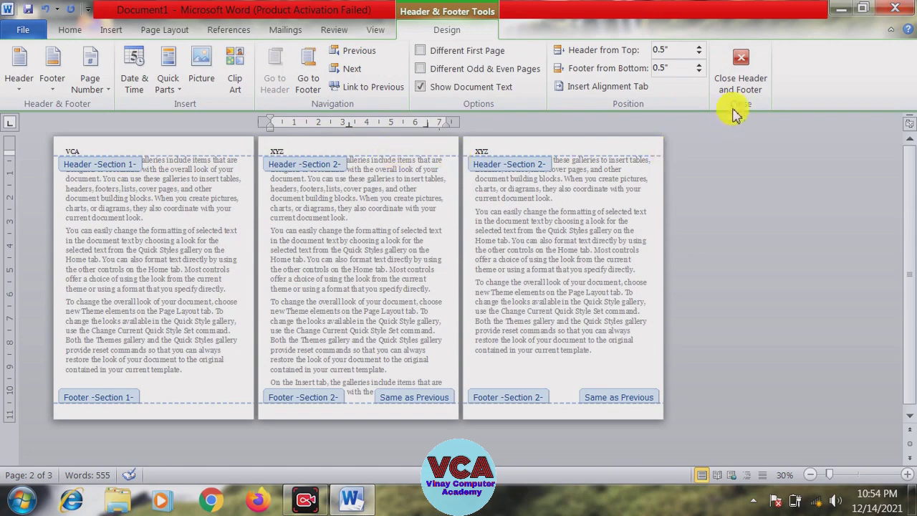
{"action": "left_click", "coordinate": [731, 80]}
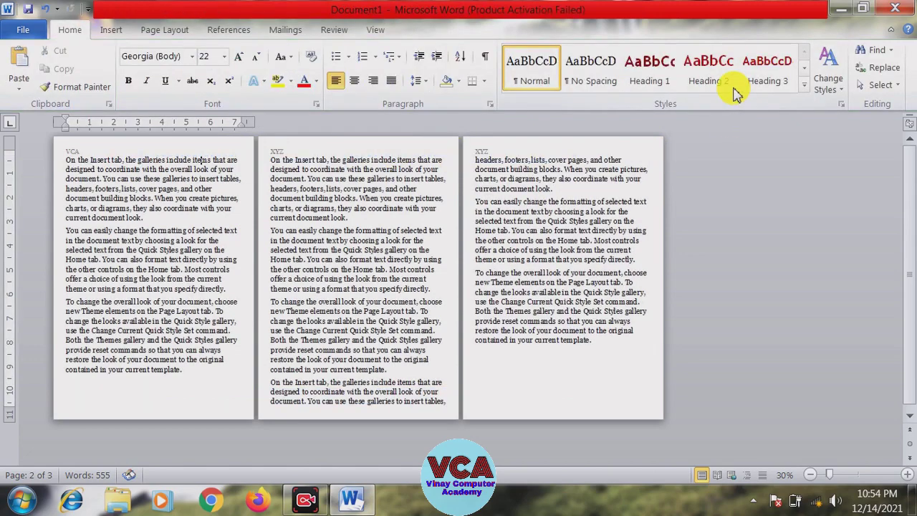
{"action": "left_click", "coordinate": [86, 161]}
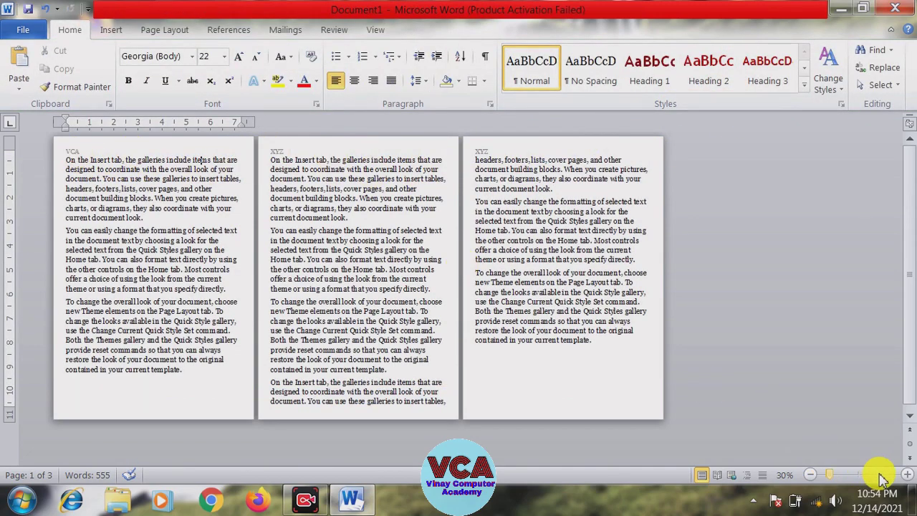
Step: Review the available section break types, including Even Page and Odd Page, without inserting one
{"action": "left_click", "coordinate": [907, 474]}
{"action": "left_click", "coordinate": [907, 474]}
{"action": "left_click", "coordinate": [907, 474]}
{"action": "left_click", "coordinate": [907, 474]}
{"action": "left_click", "coordinate": [907, 474]}
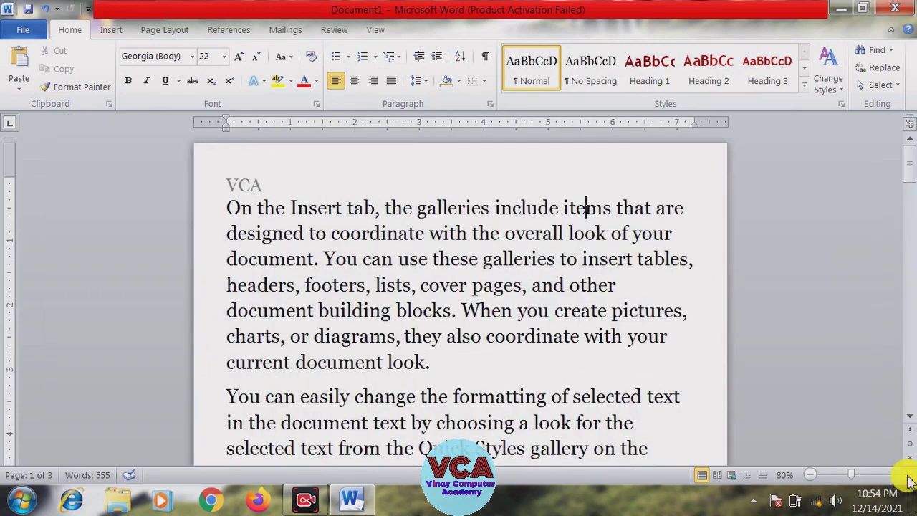
{"action": "left_click", "coordinate": [907, 475]}
{"action": "left_click_drag", "start_coordinate": [907, 169], "coordinate": [907, 139]}
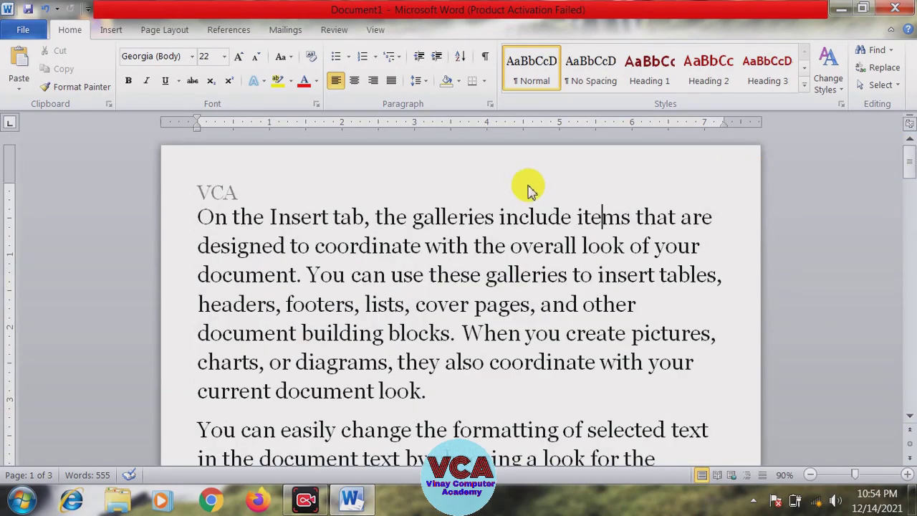
{"action": "left_click", "coordinate": [234, 31]}
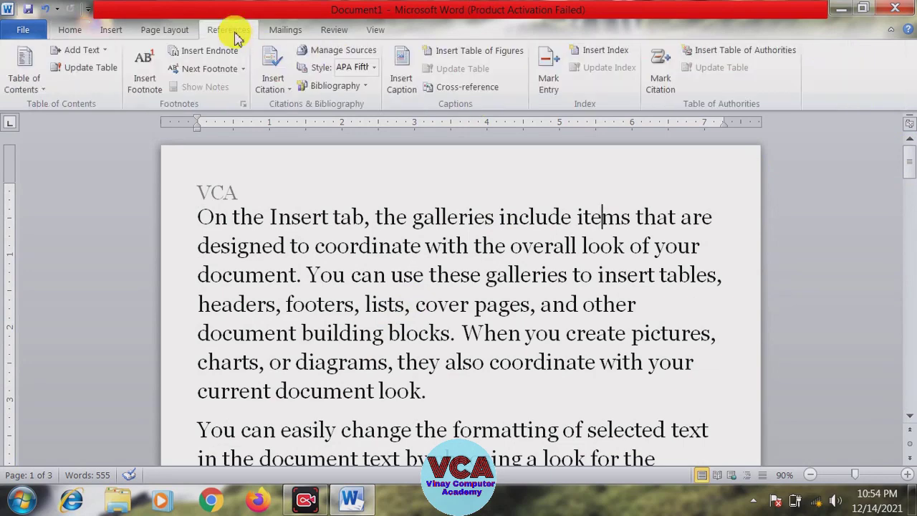
{"action": "left_click", "coordinate": [176, 30]}
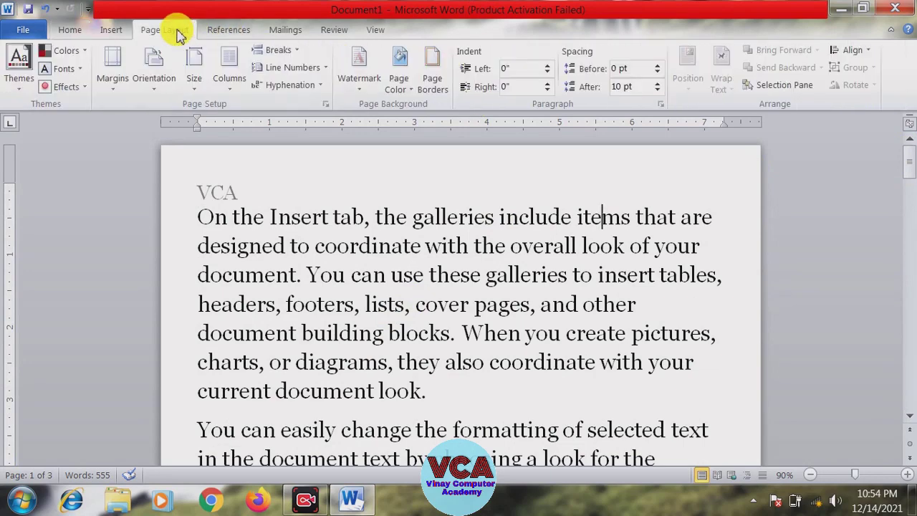
{"action": "left_click", "coordinate": [298, 48]}
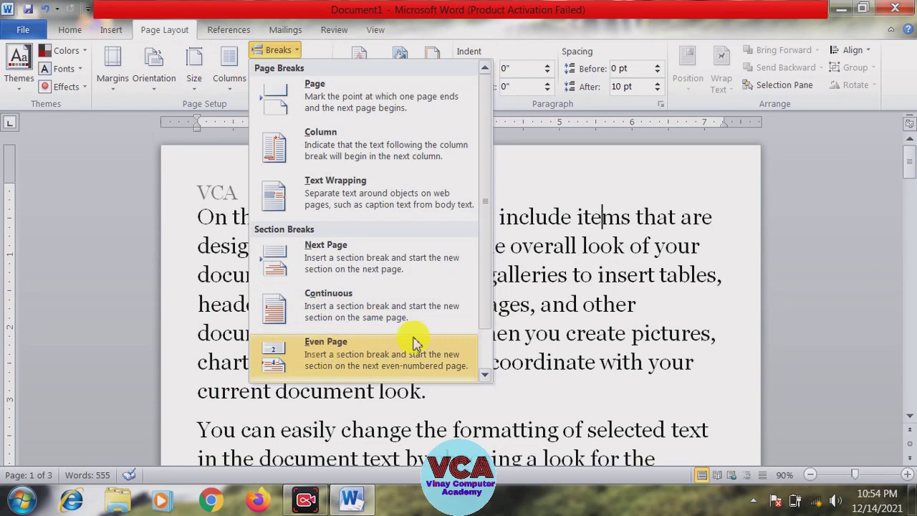
{"action": "scroll", "coordinate": [485, 298], "scroll_direction": "down", "scroll_amount": 2}
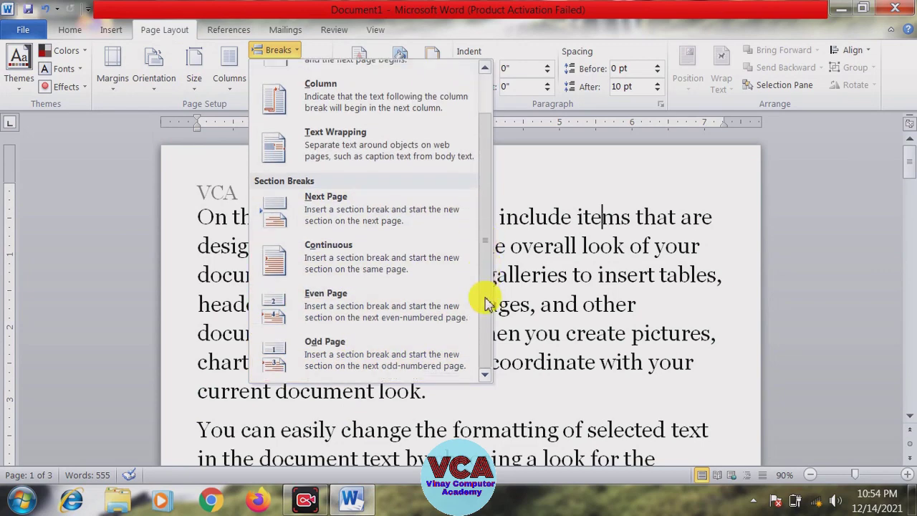
{"action": "left_click", "coordinate": [785, 475]}
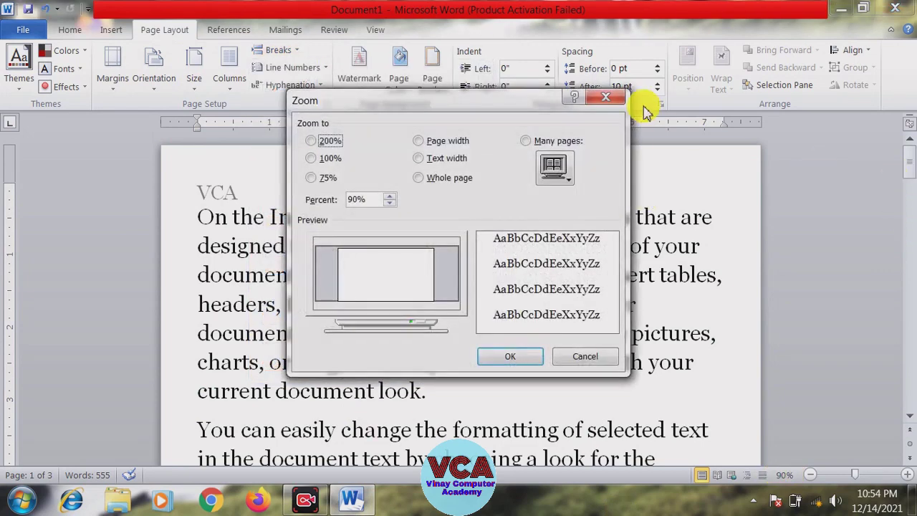
{"action": "left_click", "coordinate": [615, 99]}
Step: Insert an Odd Page section break before the paragraph "To change the overall look of your document" on page 3
{"action": "left_click_drag", "start_coordinate": [906, 172], "coordinate": [901, 372]}
{"action": "left_click", "coordinate": [483, 384]}
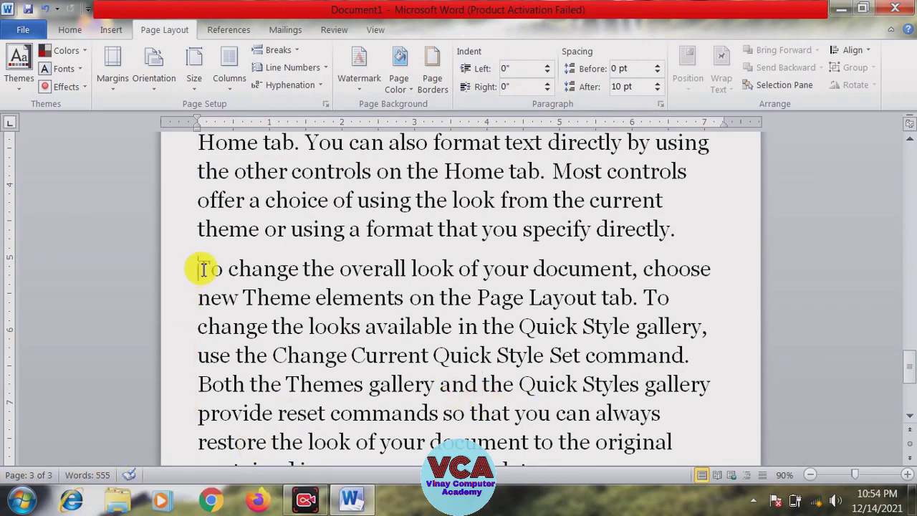
{"action": "mouse_move", "coordinate": [198, 268]}
{"action": "left_mouse_down"}
{"action": "mouse_move", "coordinate": [346, 271]}
{"action": "mouse_move", "coordinate": [204, 270]}
{"action": "left_mouse_up"}
{"action": "left_click", "coordinate": [278, 49]}
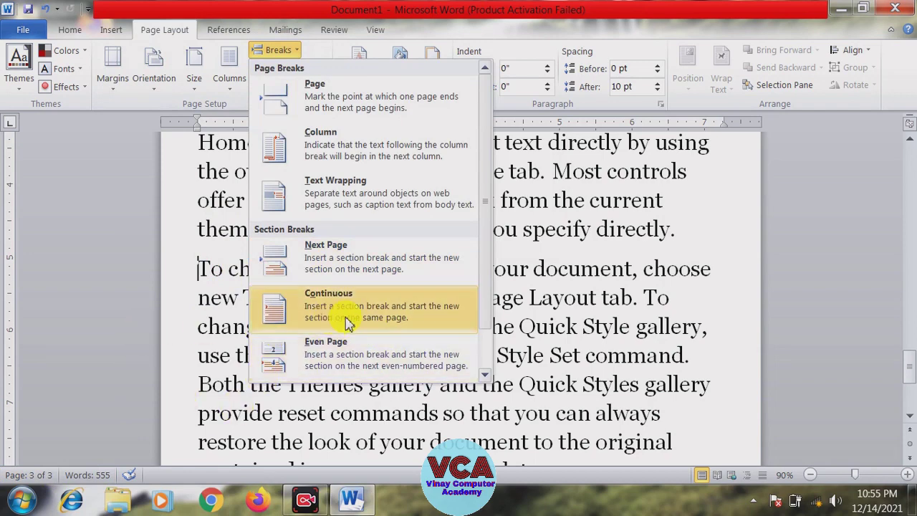
{"action": "scroll", "coordinate": [485, 301], "scroll_direction": "down", "scroll_amount": 1}
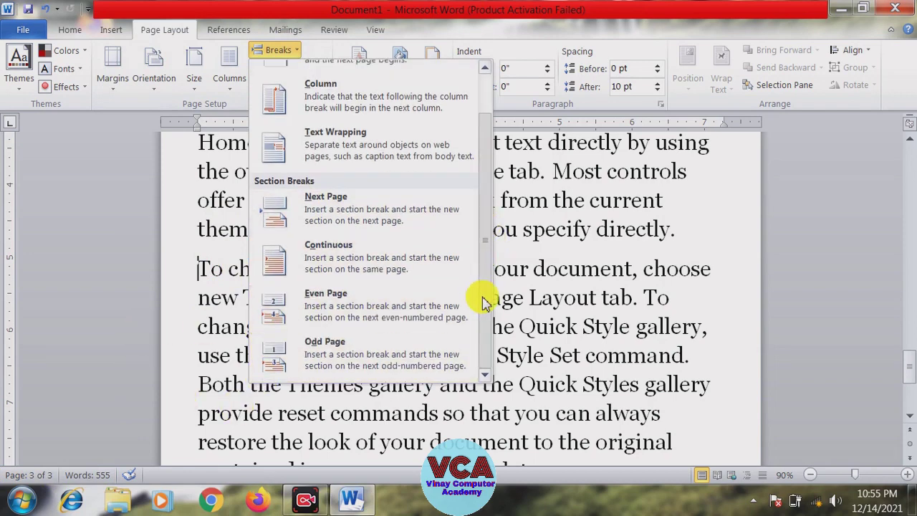
{"action": "left_click", "coordinate": [335, 356]}
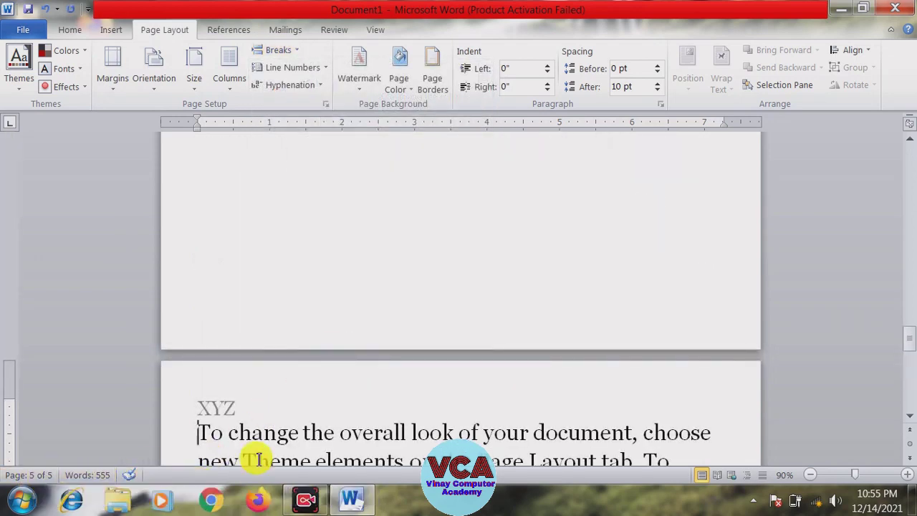
Step: Compare the page numbers of the text before and after the Odd Page section break
{"action": "scroll", "coordinate": [573, 344], "scroll_direction": "down", "scroll_amount": 1}
{"action": "left_click", "coordinate": [909, 343]}
{"action": "left_click_drag", "start_coordinate": [908, 342], "coordinate": [903, 303]}
{"action": "left_click", "coordinate": [503, 276]}
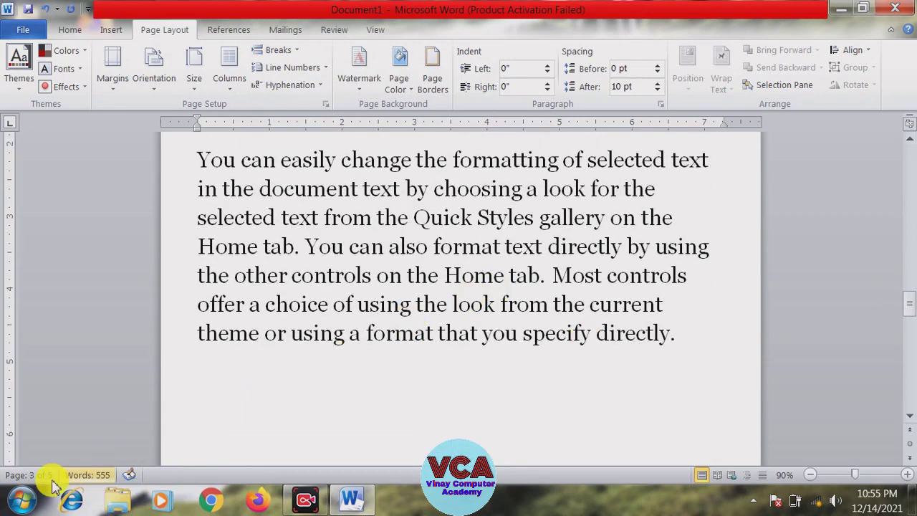
{"action": "left_click_drag", "start_coordinate": [908, 315], "coordinate": [908, 344]}
{"action": "left_click", "coordinate": [473, 380]}
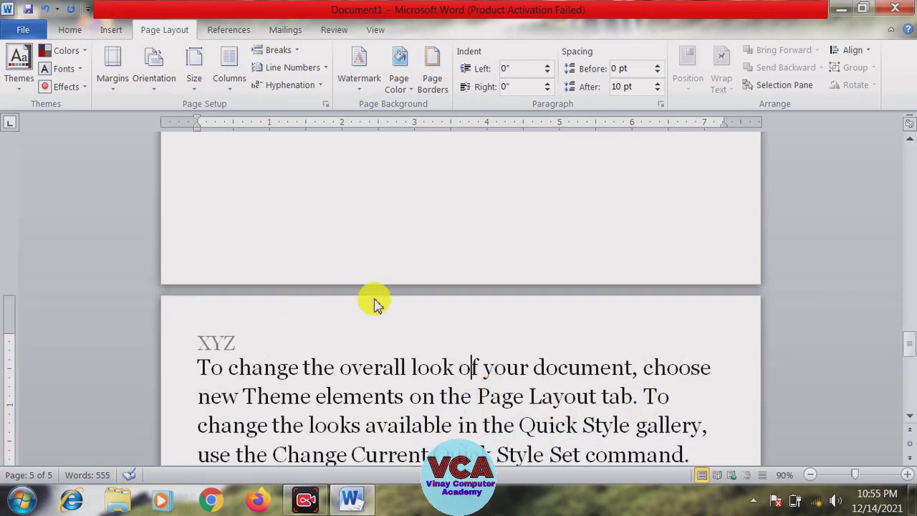
Step: Insert an Even Page section break before the paragraph "You can easily change the formatting" on page 3
{"action": "left_click_drag", "start_coordinate": [908, 342], "coordinate": [900, 303]}
{"action": "left_click", "coordinate": [203, 168]}
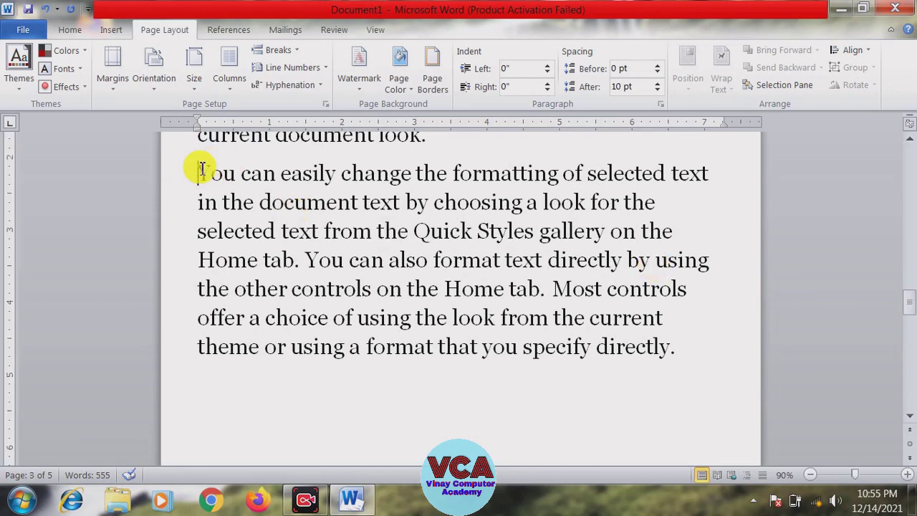
{"action": "mouse_move", "coordinate": [203, 168]}
{"action": "left_mouse_down"}
{"action": "mouse_move", "coordinate": [420, 286]}
{"action": "mouse_move", "coordinate": [409, 263]}
{"action": "mouse_move", "coordinate": [198, 174]}
{"action": "left_mouse_up"}
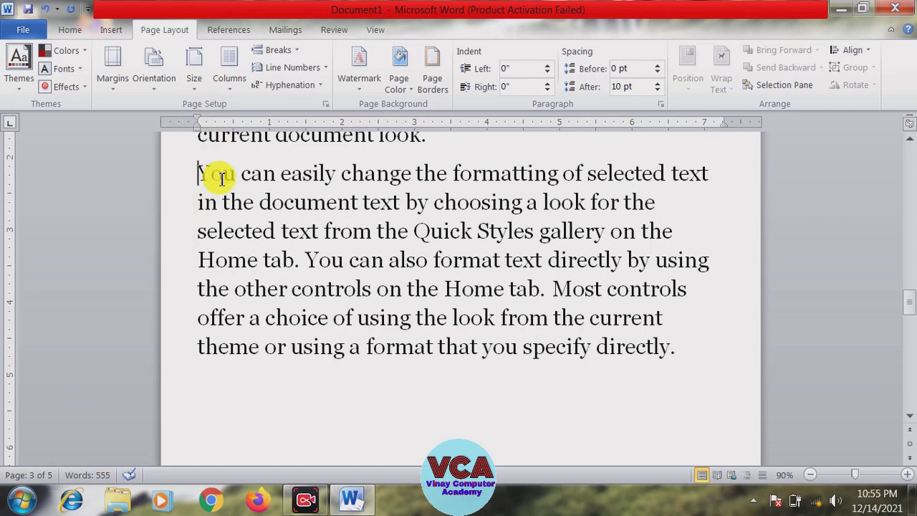
{"action": "left_click", "coordinate": [276, 50]}
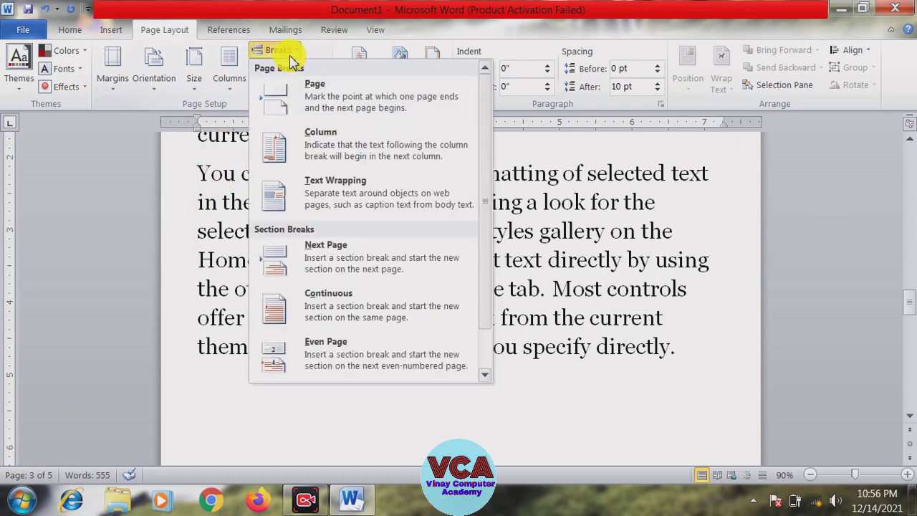
{"action": "left_click", "coordinate": [333, 353]}
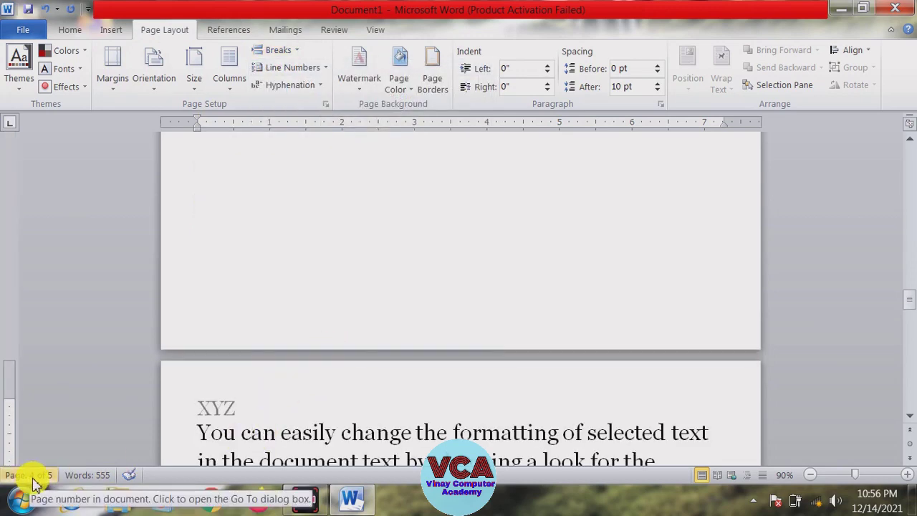
{"action": "left_click", "coordinate": [275, 49]}
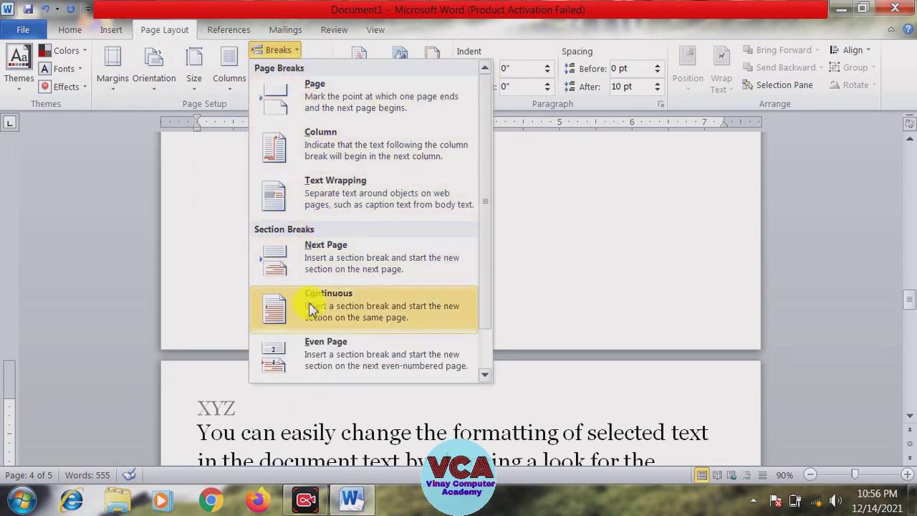
{"action": "left_click_drag", "start_coordinate": [491, 180], "coordinate": [487, 236]}
{"action": "left_click", "coordinate": [549, 268]}
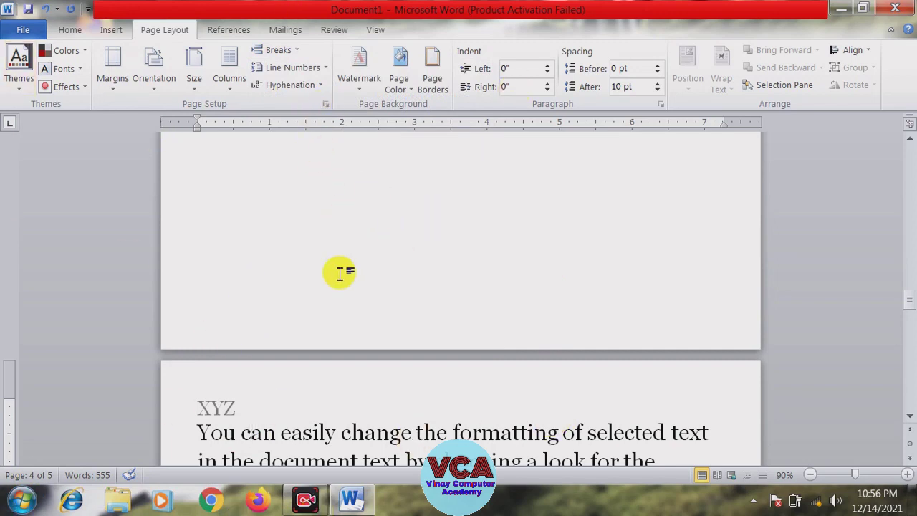
Step: Examine the scope choices for applying custom column settings, then leave the column settings without applying any change
{"action": "mouse_move", "coordinate": [911, 306]}
{"action": "left_mouse_down"}
{"action": "mouse_move", "coordinate": [906, 283]}
{"action": "mouse_move", "coordinate": [908, 292]}
{"action": "left_mouse_up"}
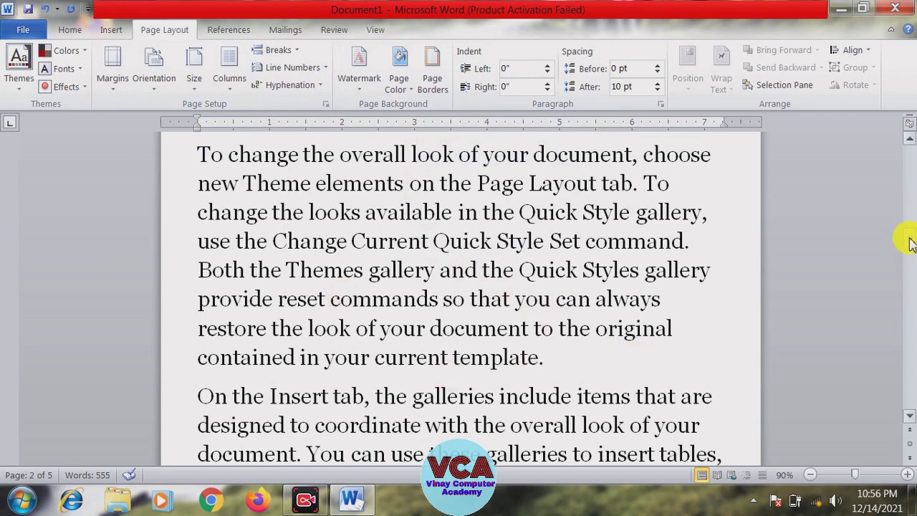
{"action": "left_click", "coordinate": [226, 79]}
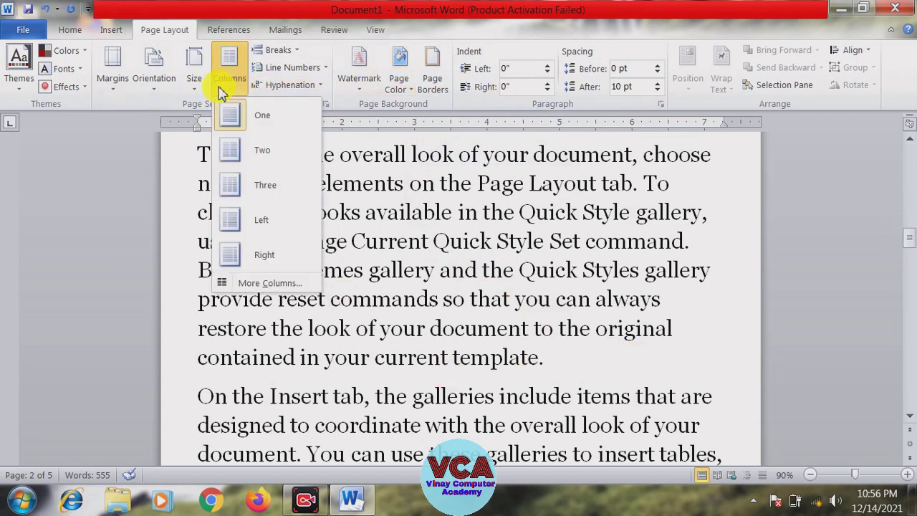
{"action": "left_click", "coordinate": [262, 285]}
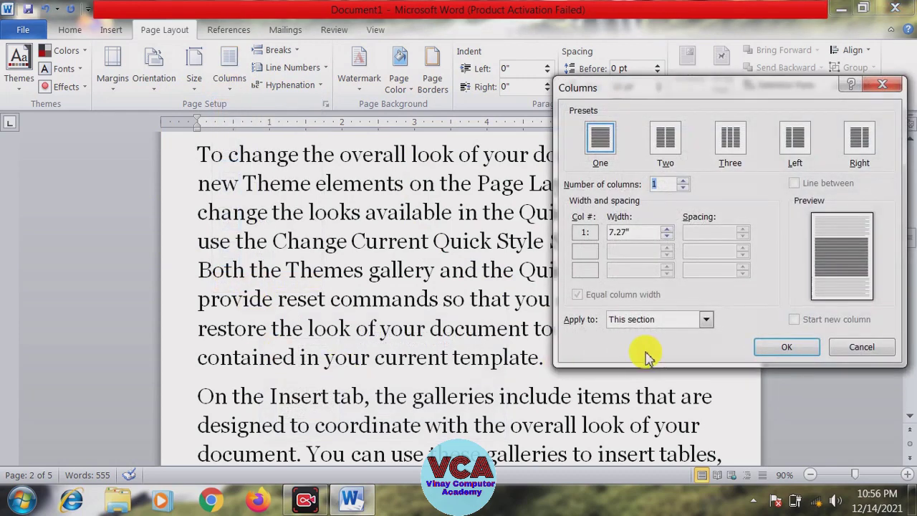
{"action": "left_click", "coordinate": [704, 321]}
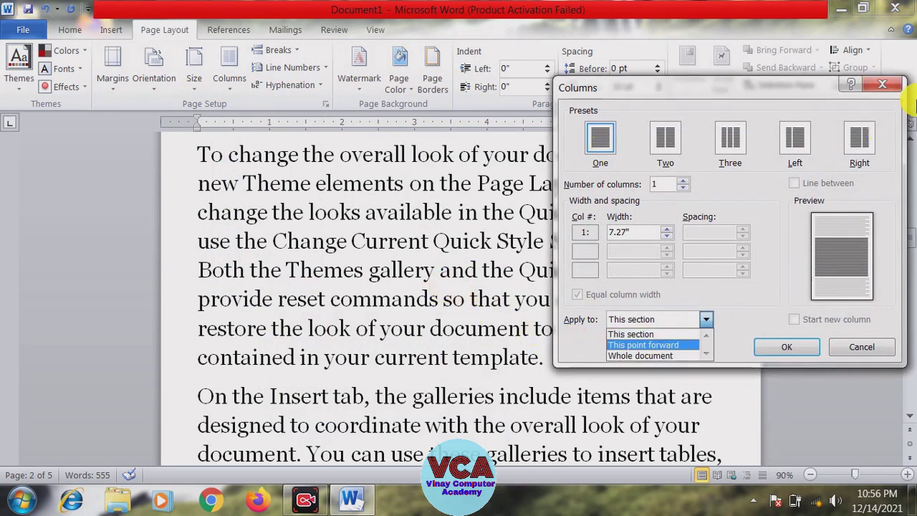
{"action": "left_click", "coordinate": [893, 86]}
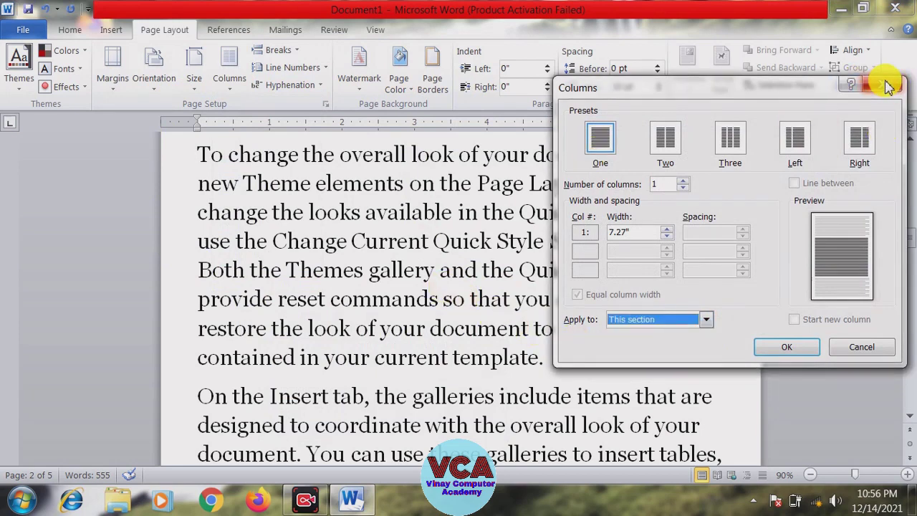
{"action": "left_click", "coordinate": [889, 85]}
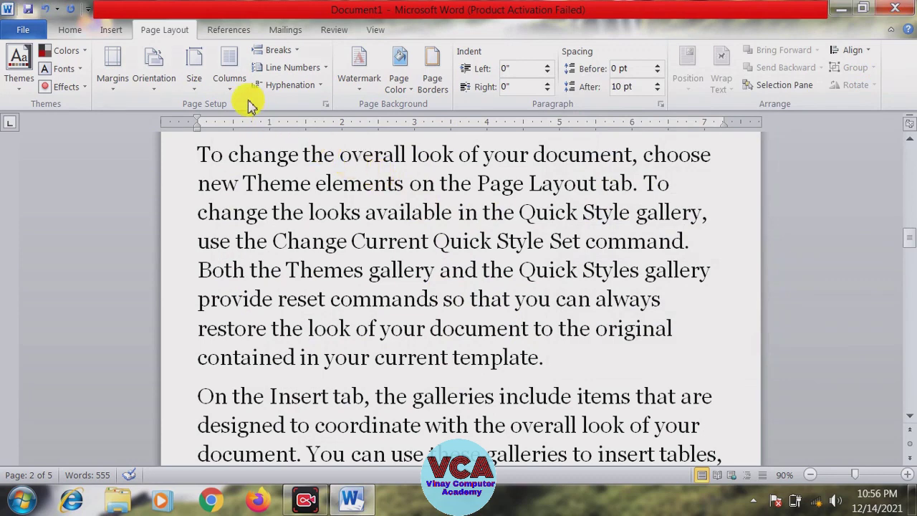
{"action": "left_click", "coordinate": [229, 72]}
{"action": "left_click", "coordinate": [237, 281]}
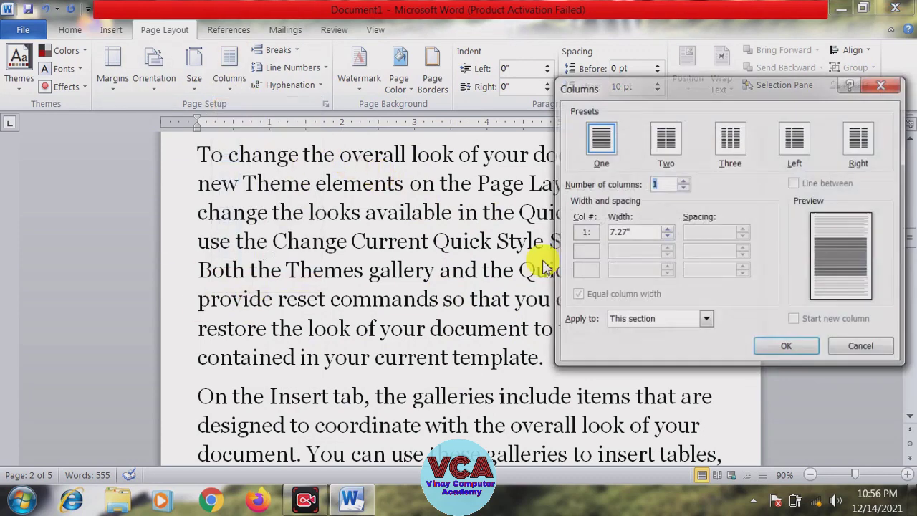
{"action": "left_click", "coordinate": [704, 324]}
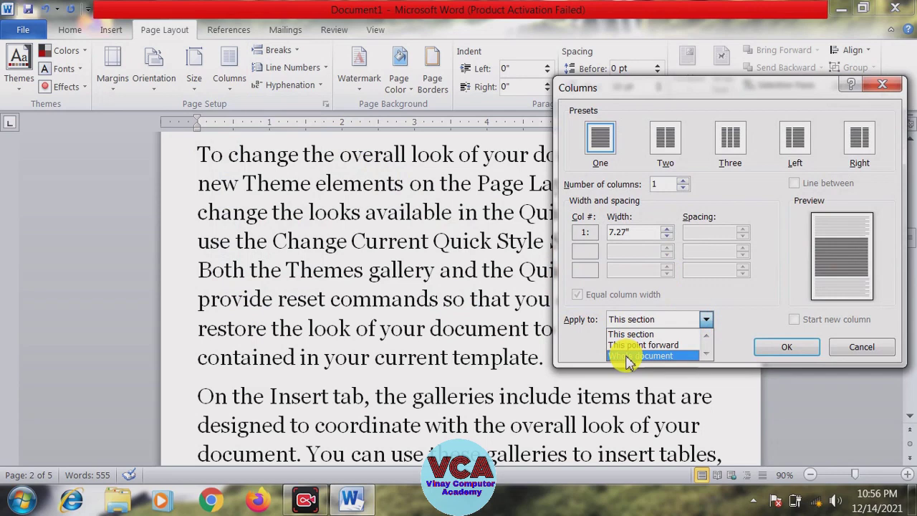
{"action": "left_click", "coordinate": [880, 91]}
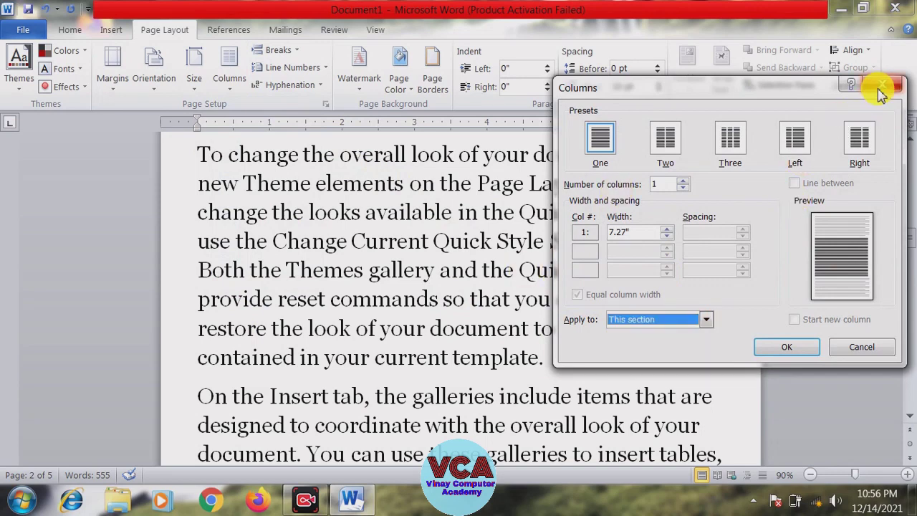
{"action": "left_click", "coordinate": [881, 88]}
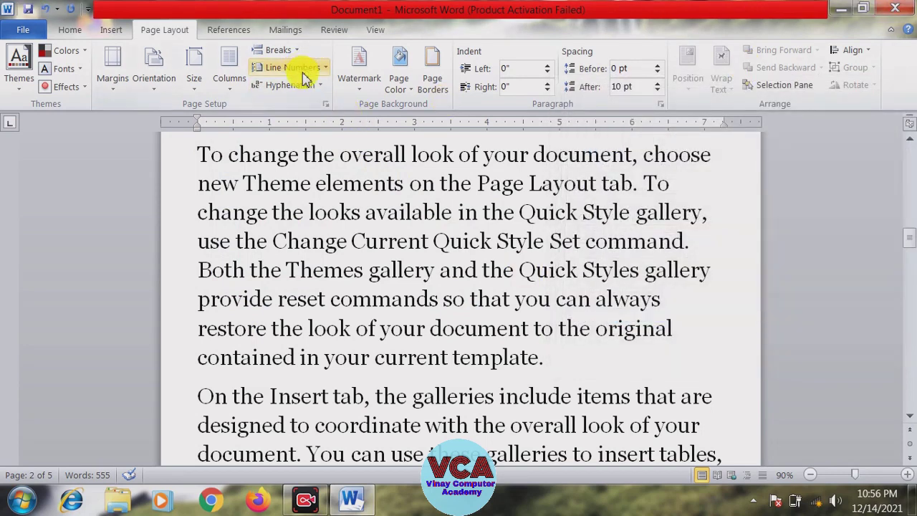